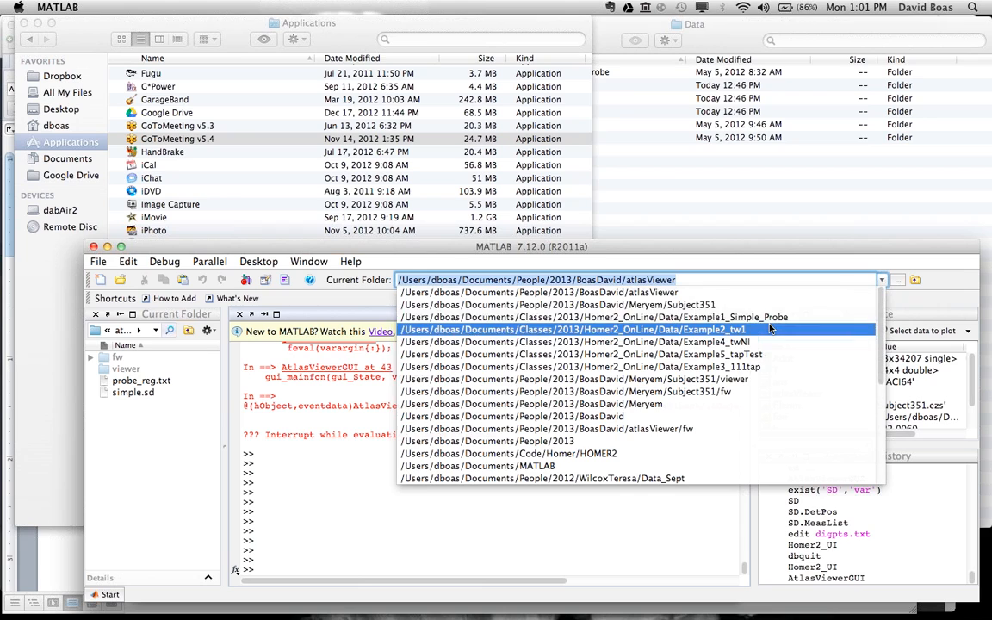
Step: Set the current folder to Homer2_OnLine/Data/Example1_Simple_Probe and add a few empty prompt lines in the Command Window
{"action": "left_click", "coordinate": [714, 317]}
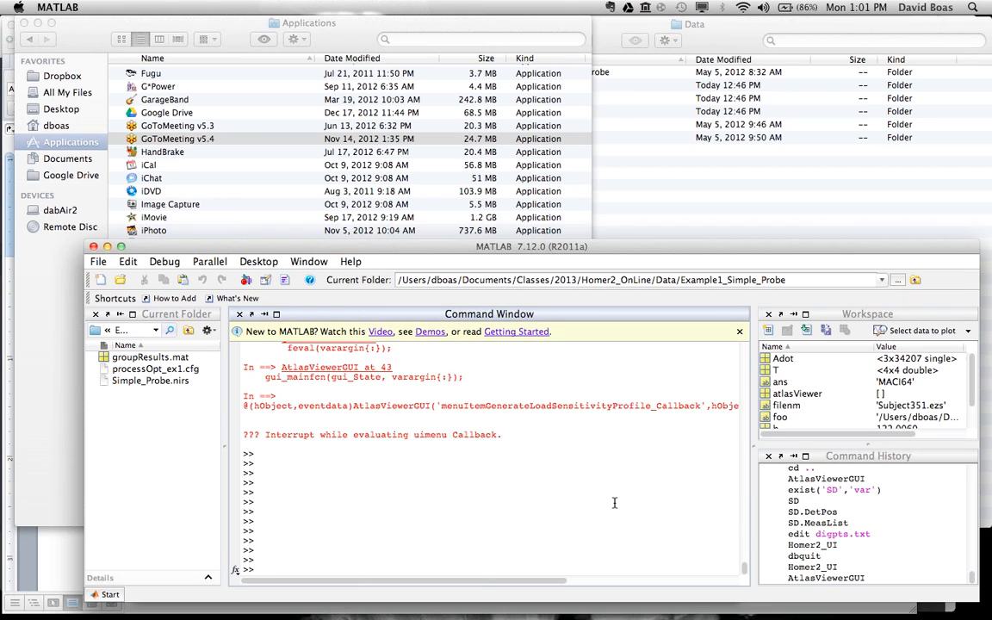
{"action": "key", "text": "Return"}
{"action": "key", "text": "Return"}
{"action": "key", "text": "Return"}
{"action": "key", "text": "Return"}
{"action": "key", "text": "Return"}
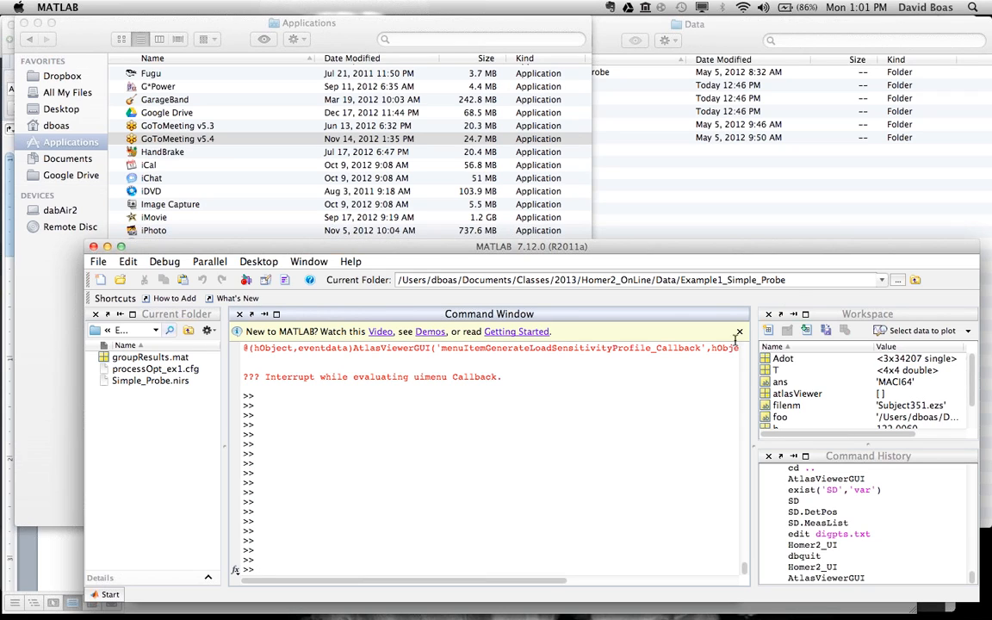
{"action": "left_click", "coordinate": [976, 56]}
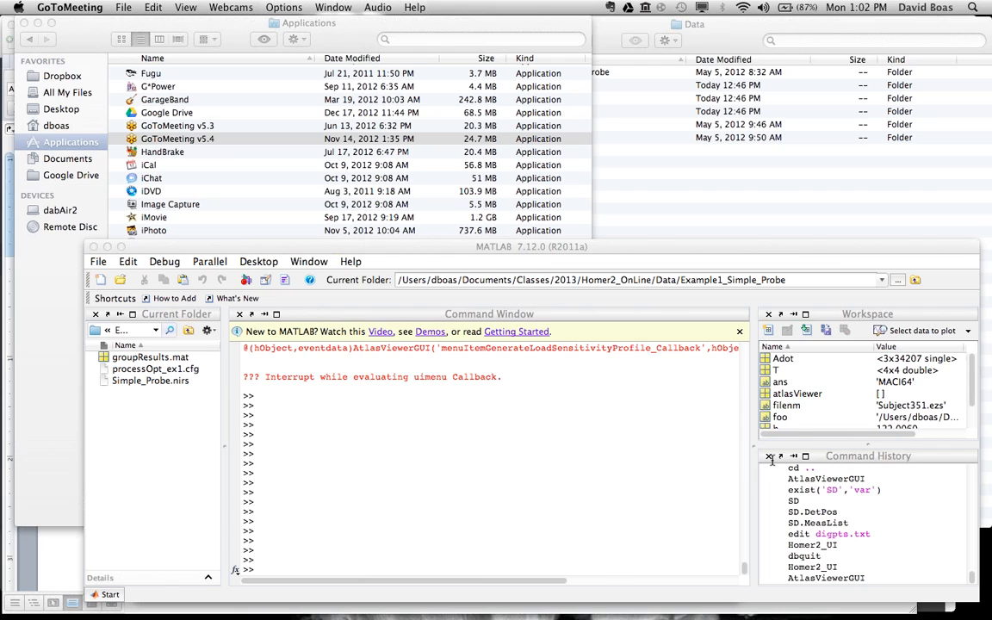
{"action": "key", "text": "ctrl+Left"}
{"action": "key", "text": "ctrl+Right"}
{"action": "left_click", "coordinate": [406, 482]}
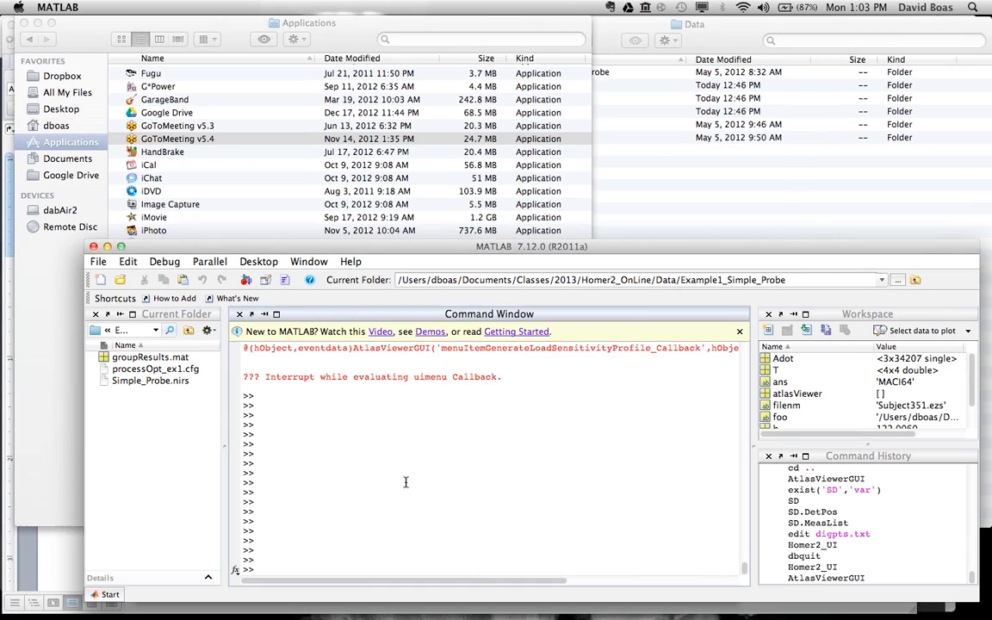
Step: Switch to Word to read the Michigan group questions in UM Homer2 Questions.docx, and return to MATLAB
{"action": "key", "text": "super+Tab"}
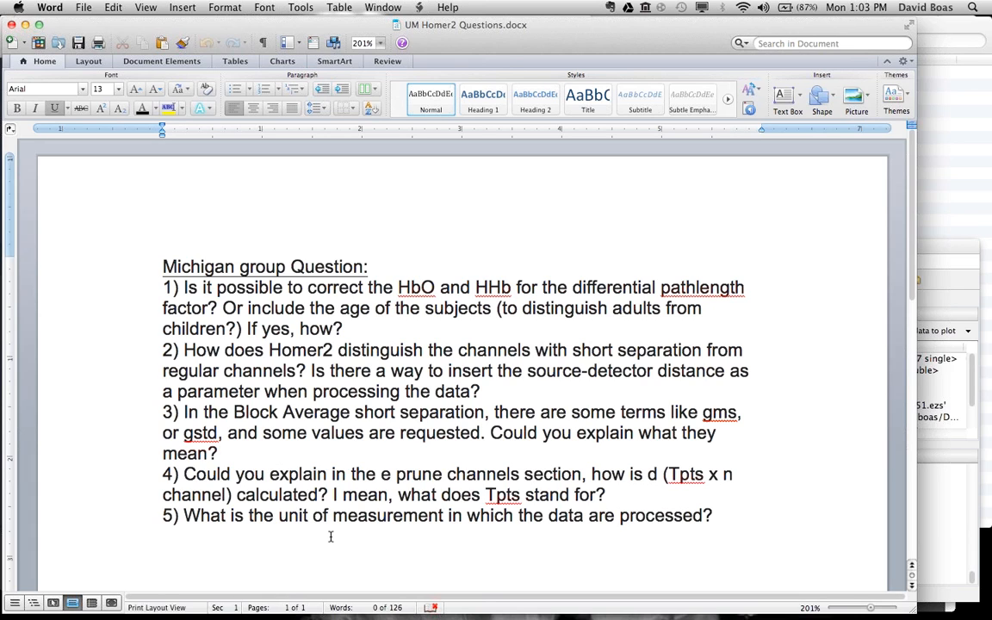
{"action": "left_click", "coordinate": [932, 596]}
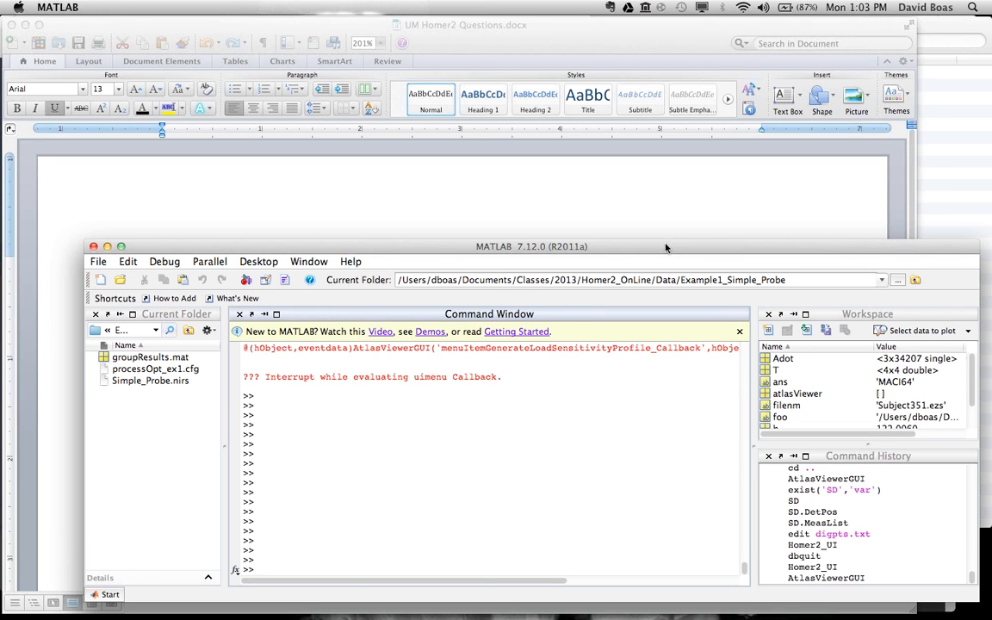
Step: Move the MATLAB window toward the screen's left edge, narrow it, and add empty prompt lines in the Command Window
{"action": "left_click_drag", "start_coordinate": [663, 248], "coordinate": [608, 248]}
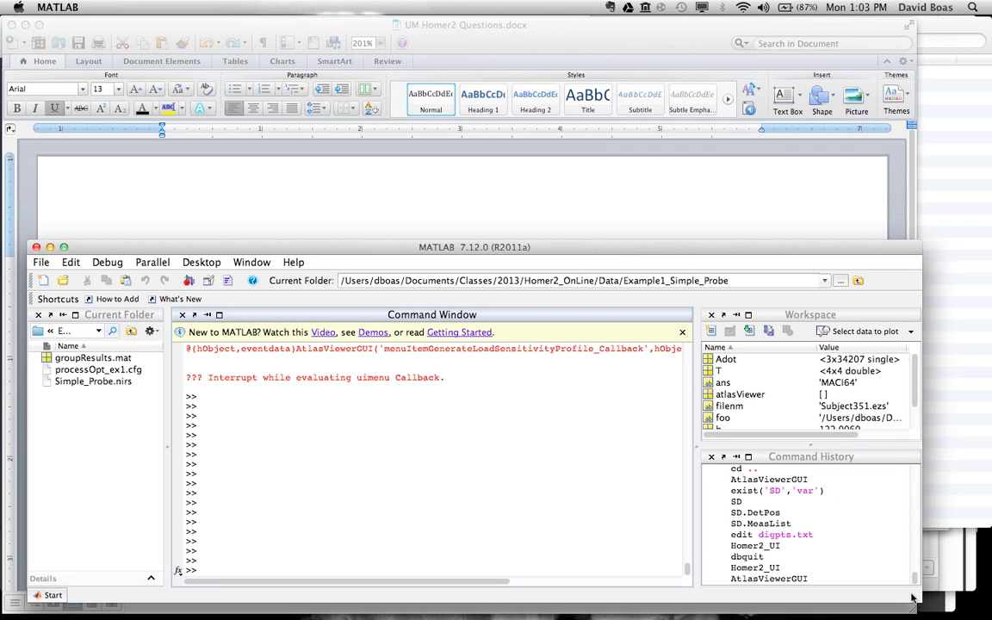
{"action": "left_click_drag", "start_coordinate": [808, 592], "coordinate": [747, 592]}
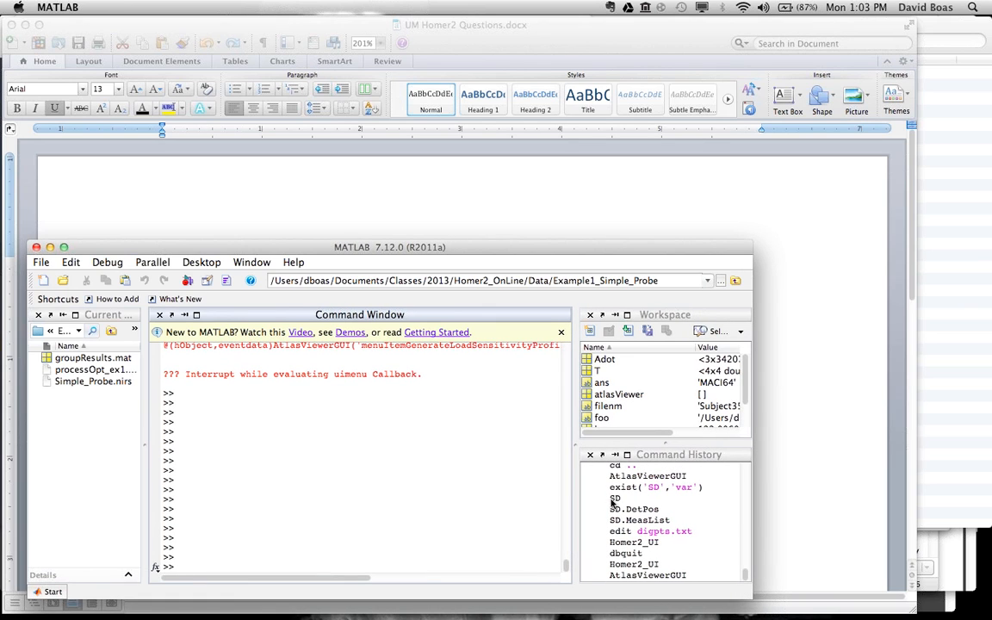
{"action": "key", "text": "Return"}
{"action": "key", "text": "Return"}
{"action": "key", "text": "Return"}
{"action": "key", "text": "Return"}
{"action": "key", "text": "Return"}
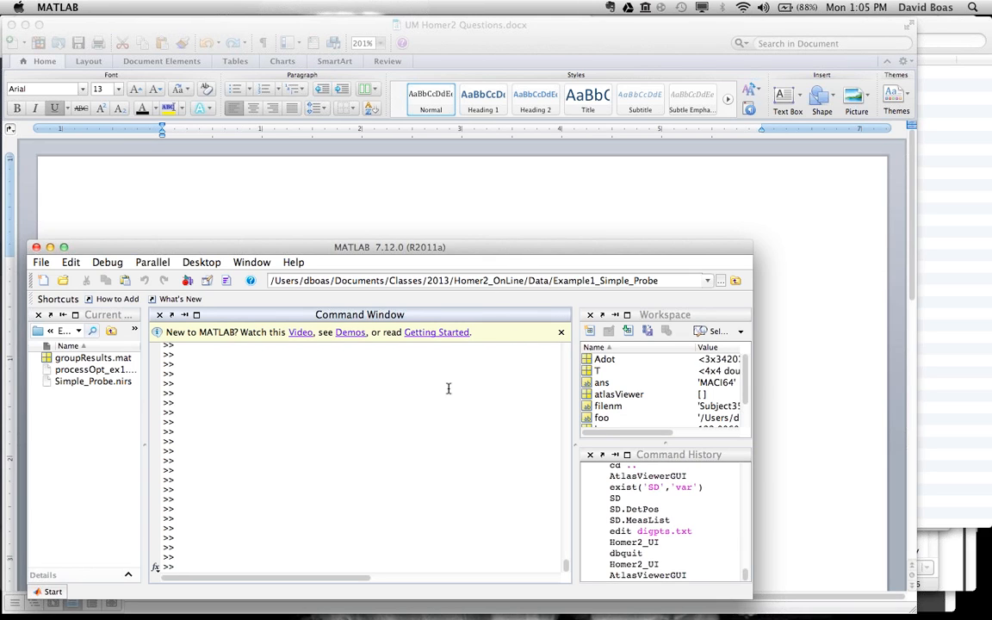
Step: Set the current folder to Code/Homer/HOMER2 and enter path(path,genpath(cd)) at the prompt without running it
{"action": "left_click", "coordinate": [708, 280]}
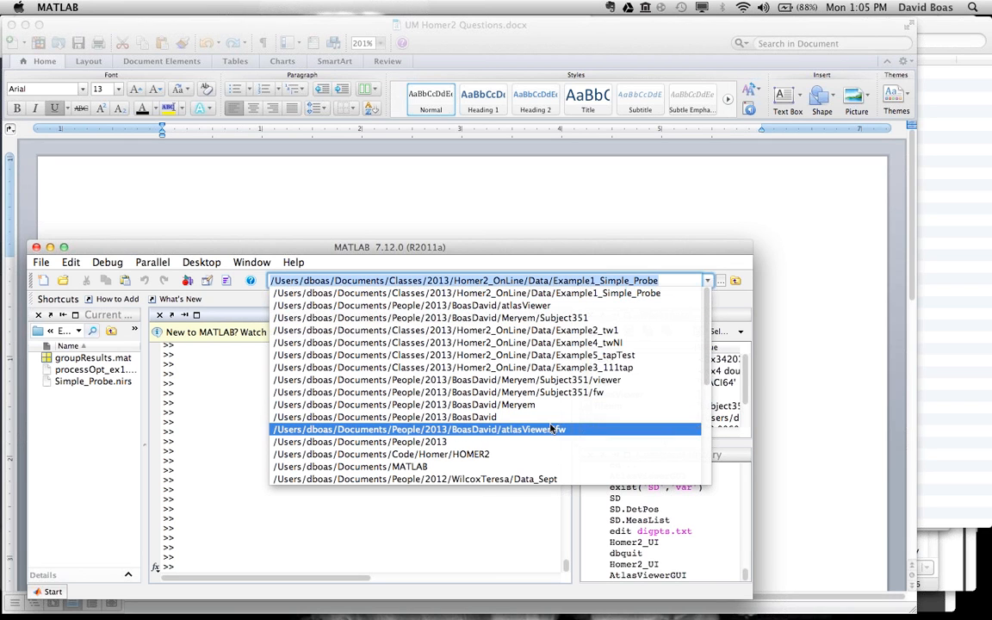
{"action": "left_click", "coordinate": [513, 455]}
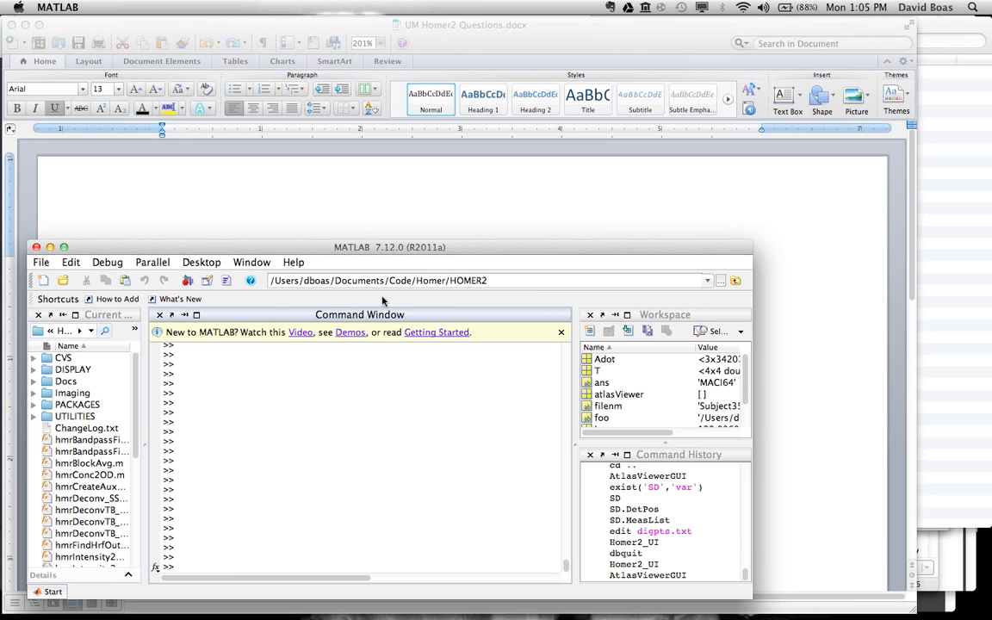
{"action": "left_click", "coordinate": [381, 432]}
{"action": "type", "text": "path"}
{"action": "key", "text": "Up"}
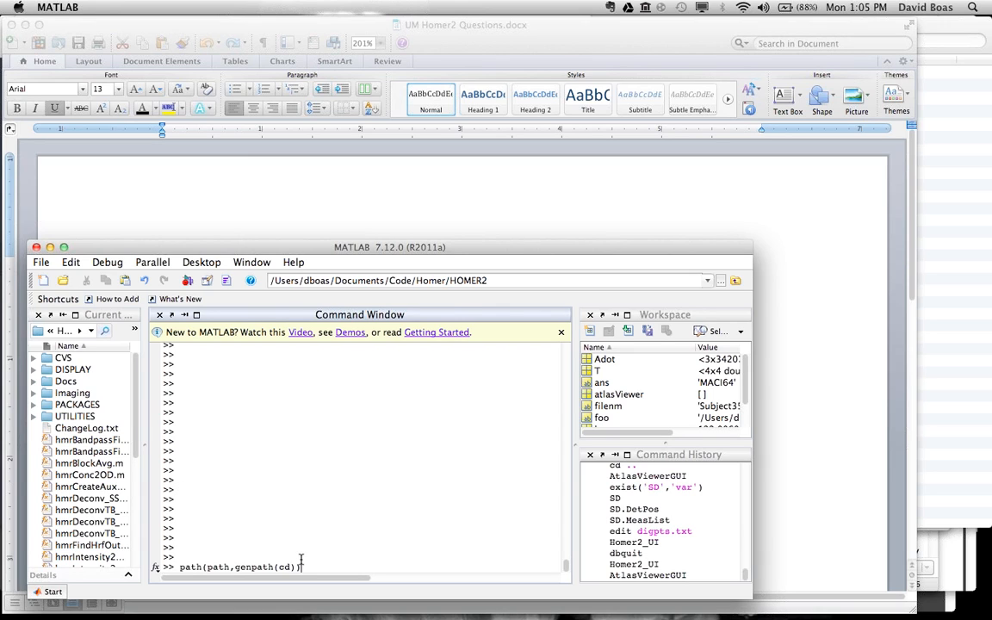
Step: Return the current folder to Homer2_OnLine/Data/Example1_Simple_Probe and finish the pending path command line
{"action": "left_click", "coordinate": [706, 282]}
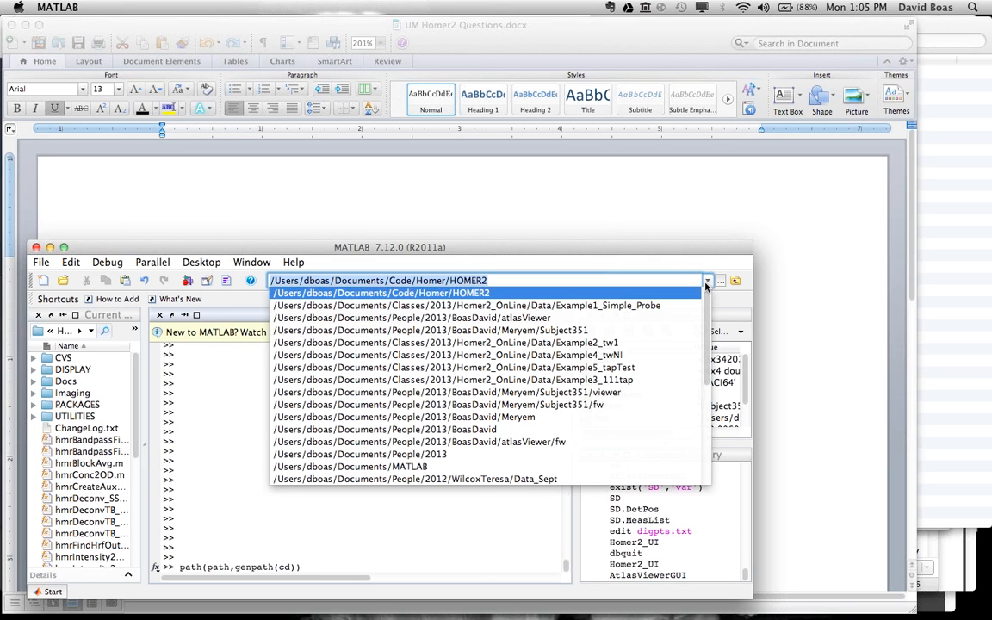
{"action": "left_click", "coordinate": [635, 308]}
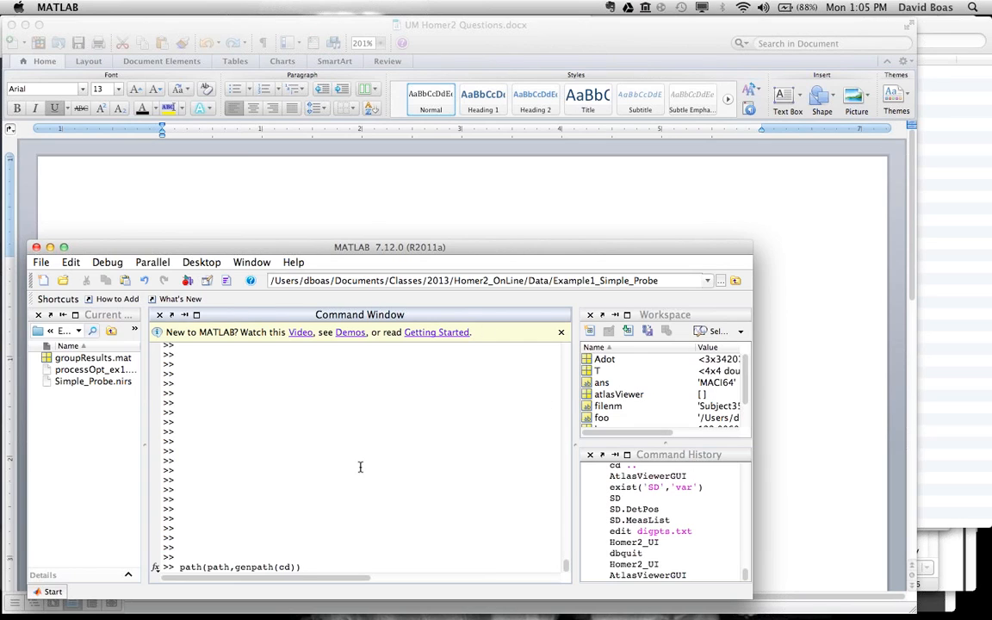
{"action": "key", "text": "Return"}
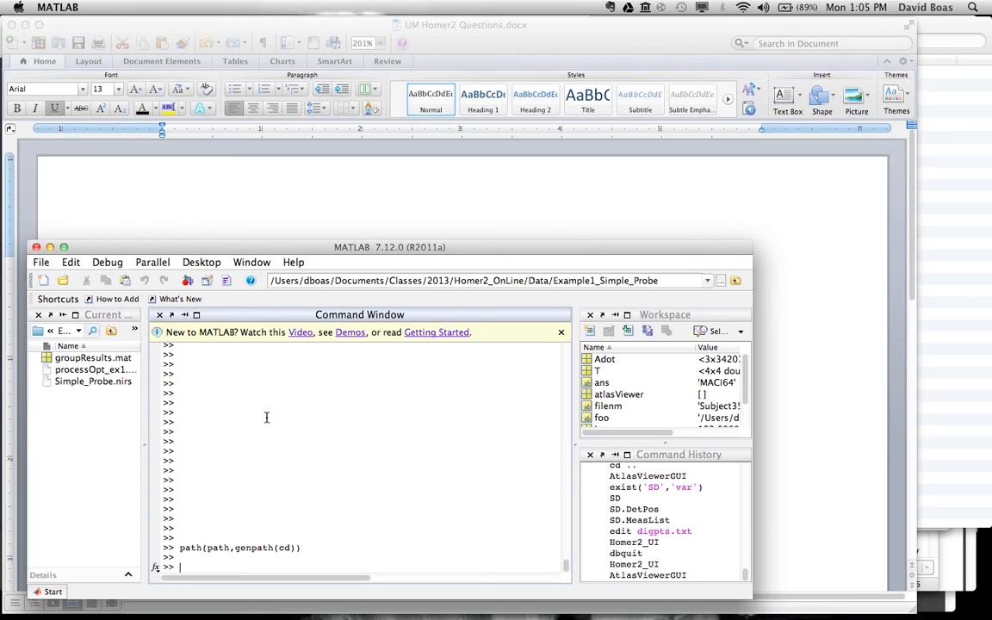
Step: Launch Homer2_UI from the Command Window with the Simple_Probe.nirs data folder as the current folder
{"action": "type", "text": "Homer2_UI"}
{"action": "left_click", "coordinate": [98, 383]}
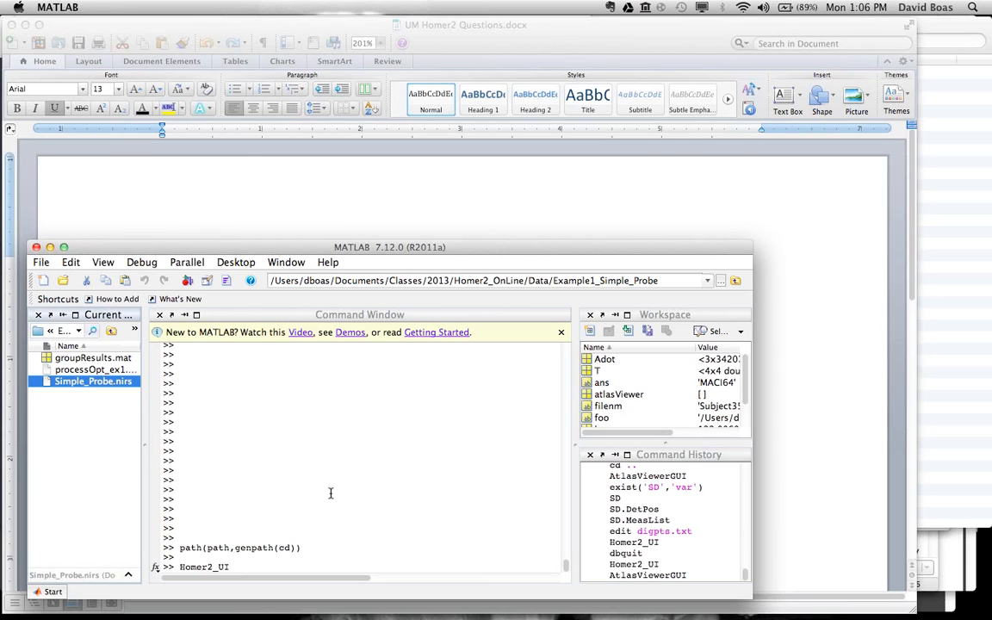
{"action": "key", "text": "F2"}
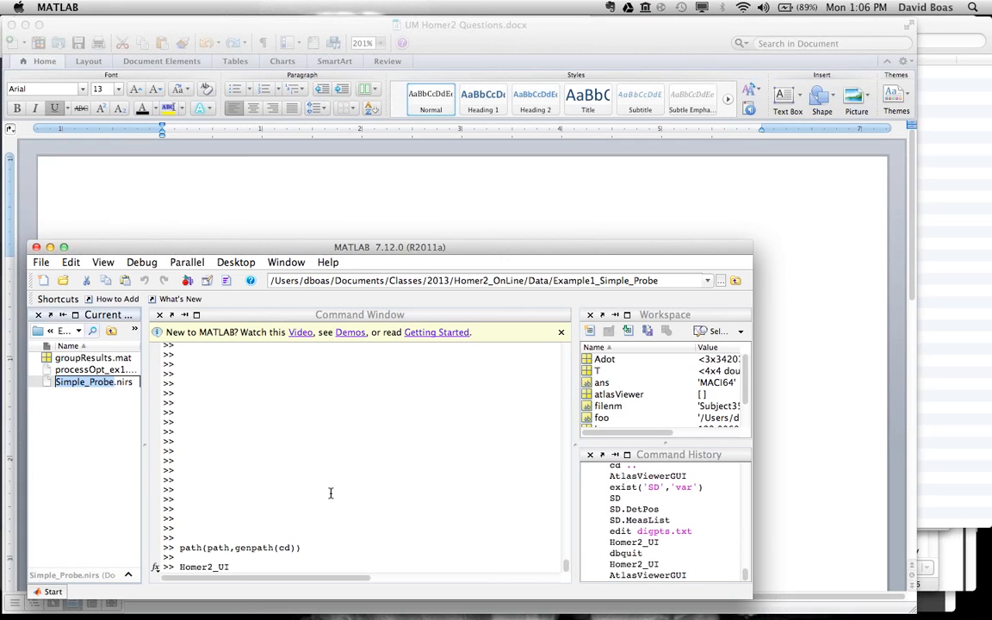
{"action": "left_click", "coordinate": [330, 492]}
{"action": "key", "text": "Return"}
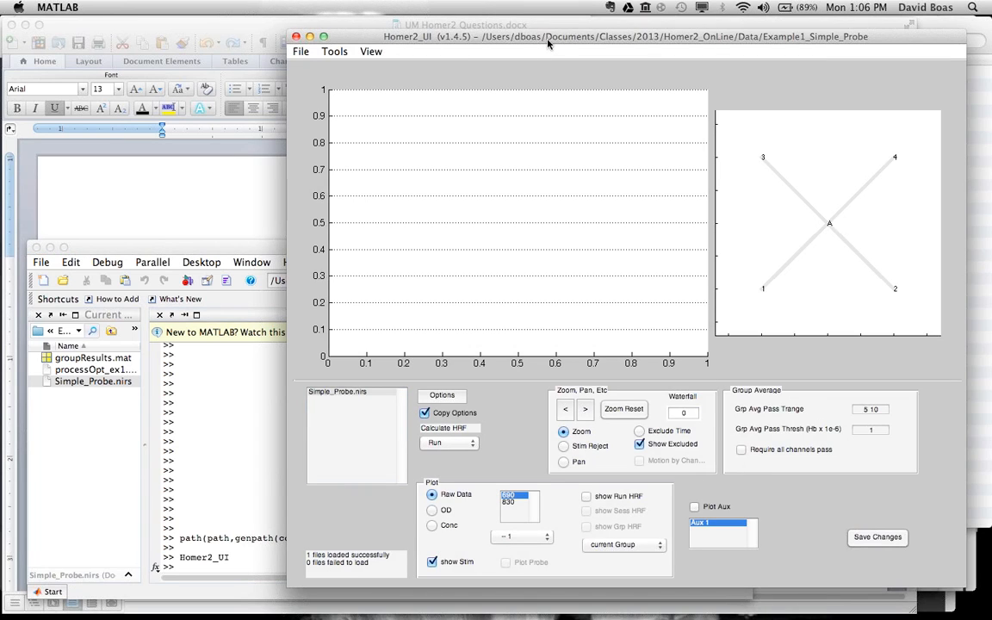
Step: Move the Homer2_UI window to the screen's upper-left corner and plot the raw data of all channels from source A
{"action": "left_click_drag", "start_coordinate": [545, 38], "coordinate": [275, 13]}
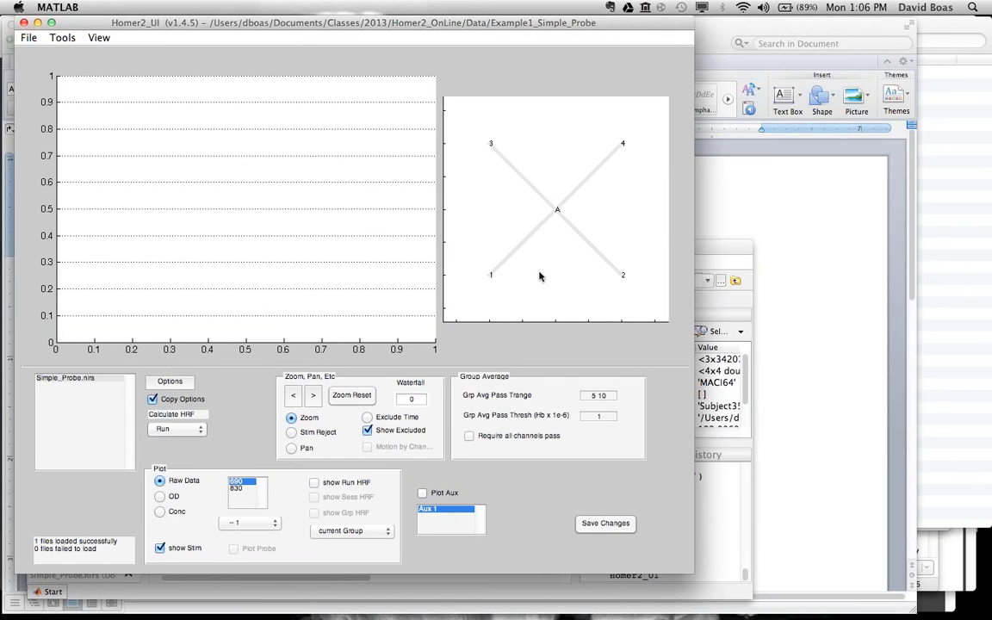
{"action": "left_click", "coordinate": [555, 221]}
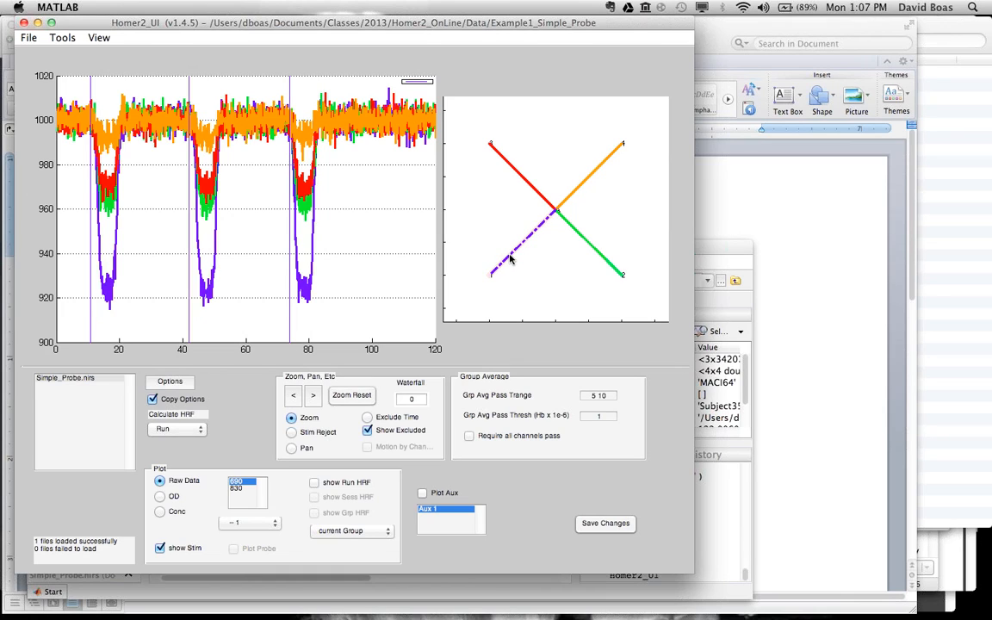
Step: Hide source A's channels to detectors 1, 2 and 4 from the plot and show them all again
{"action": "right_click", "coordinate": [510, 258]}
{"action": "right_click", "coordinate": [510, 259]}
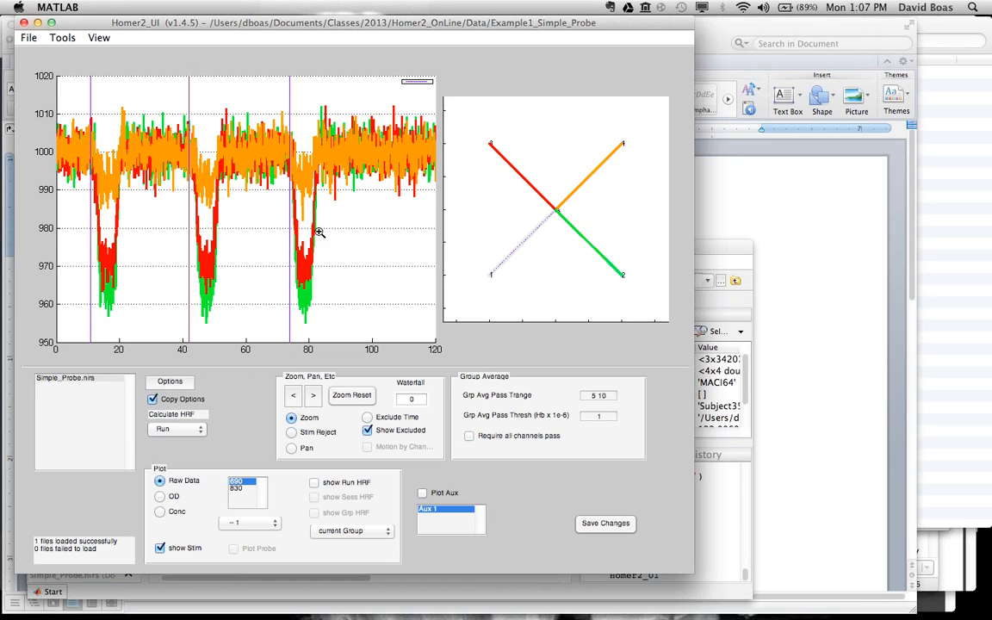
{"action": "right_click", "coordinate": [591, 248]}
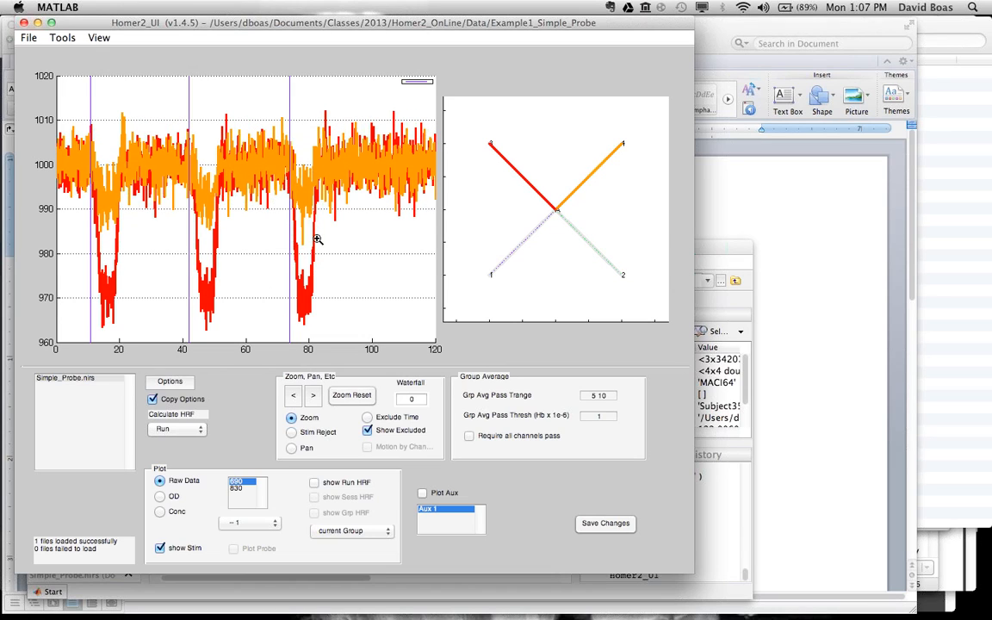
{"action": "right_click", "coordinate": [590, 181]}
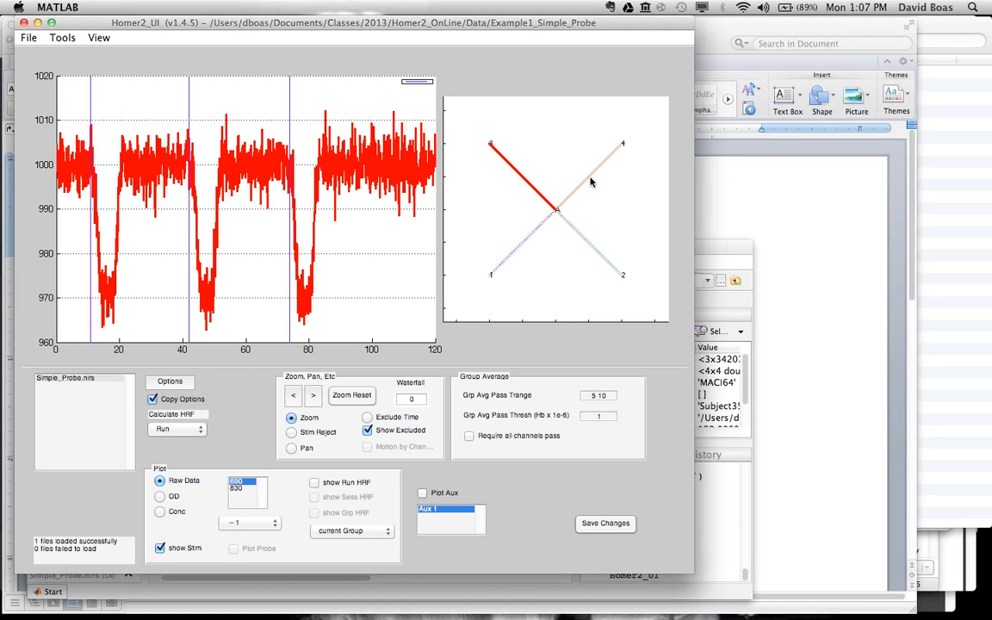
{"action": "right_click", "coordinate": [590, 181]}
{"action": "right_click", "coordinate": [529, 240]}
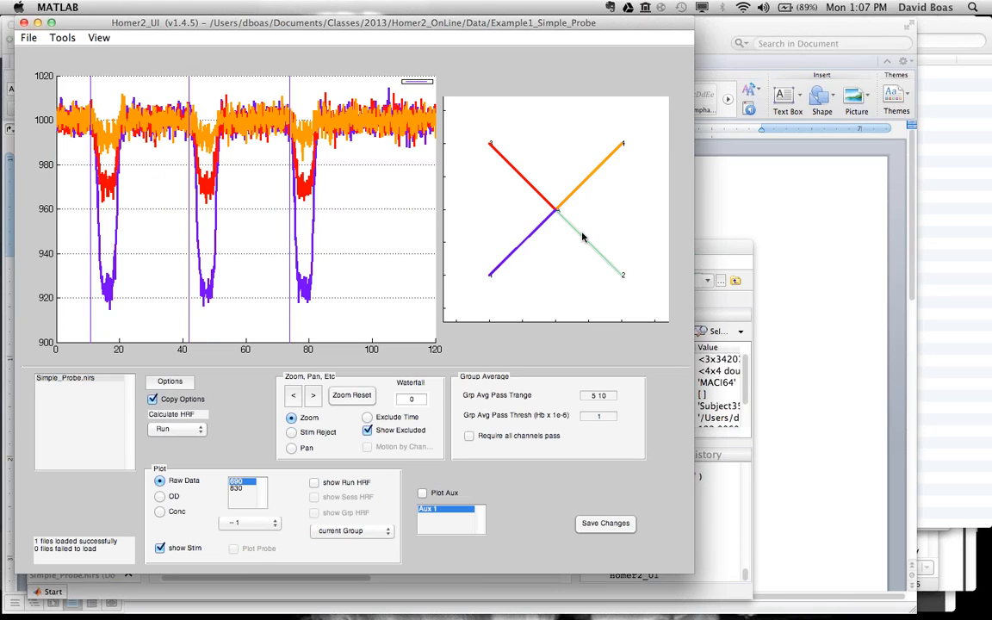
{"action": "right_click", "coordinate": [583, 237]}
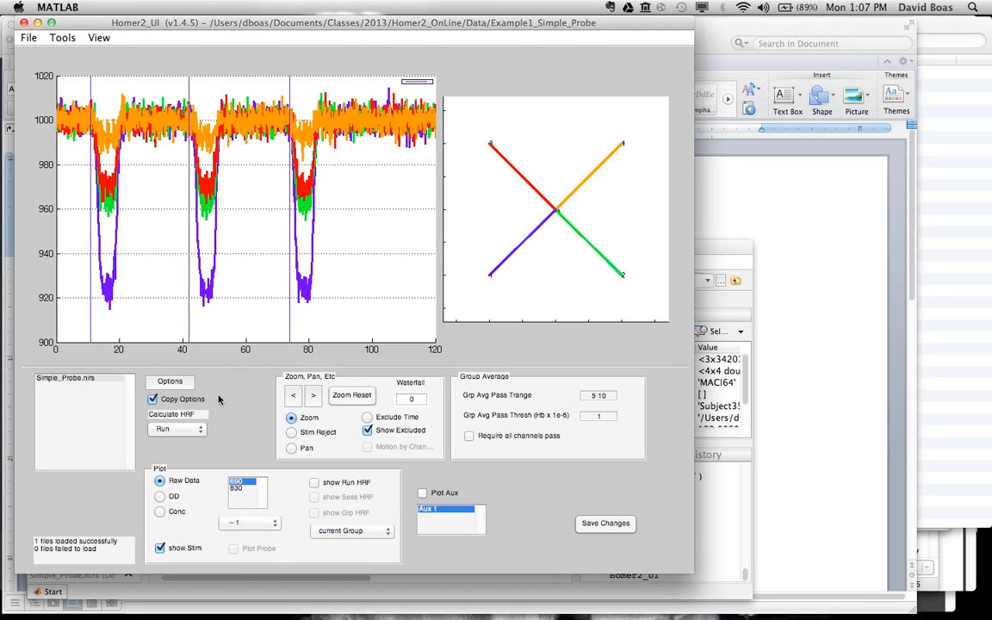
Step: Open the processing options and move their window below the probe layout to review the filter, concentration and averaging parameters
{"action": "left_click", "coordinate": [170, 384]}
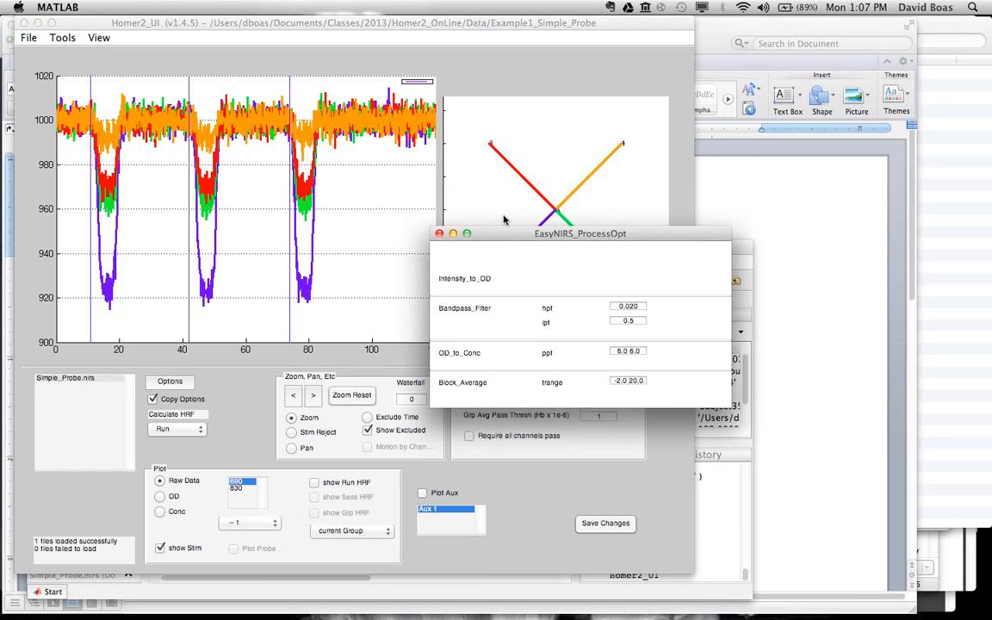
{"action": "left_click_drag", "start_coordinate": [513, 336], "coordinate": [515, 353]}
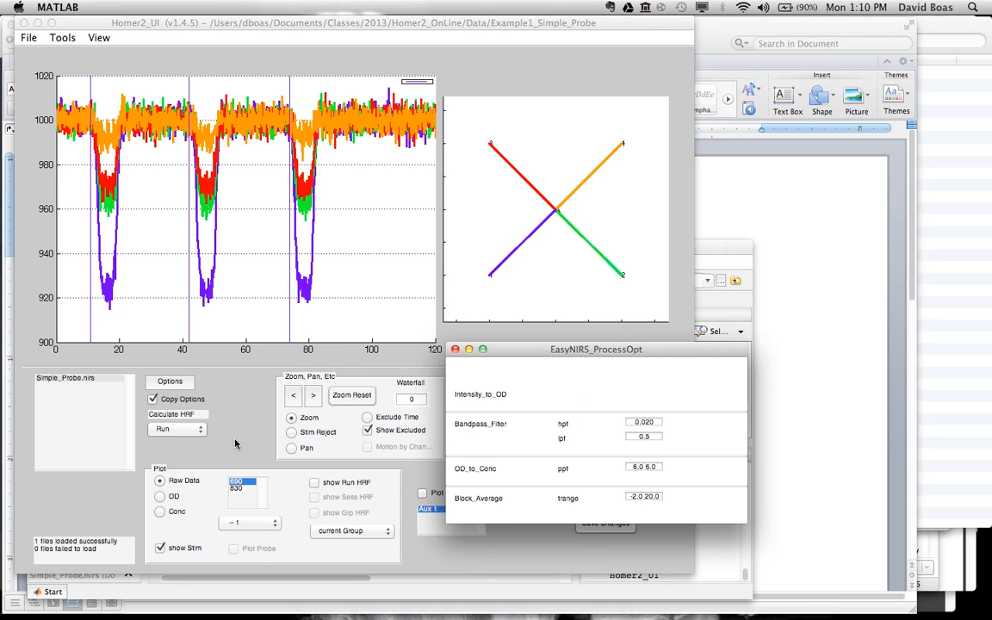
Step: Calculate the HRF for the current run
{"action": "left_click", "coordinate": [180, 431]}
{"action": "left_click", "coordinate": [178, 430]}
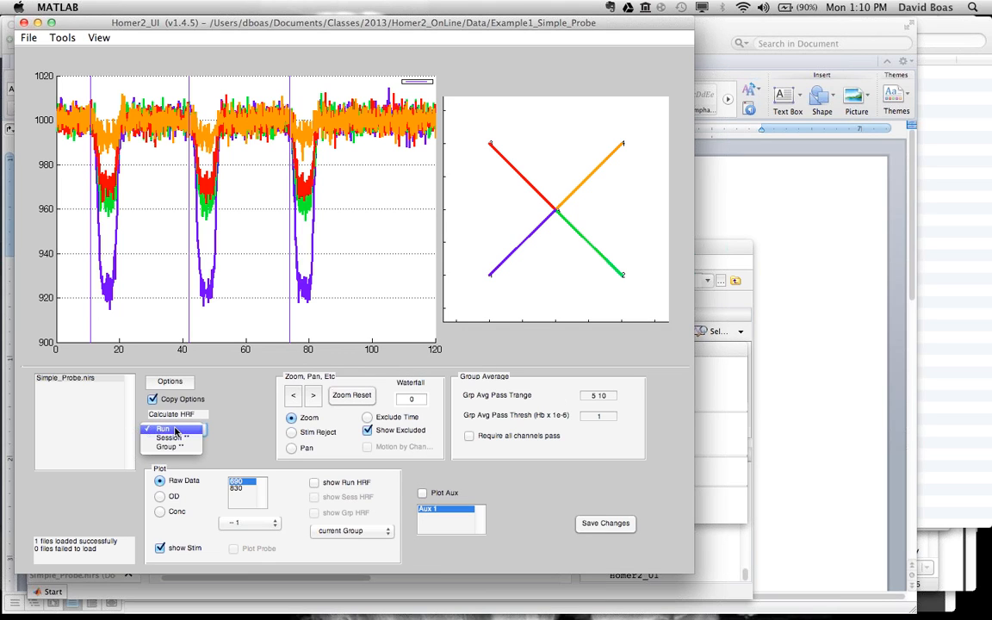
{"action": "left_click", "coordinate": [175, 430]}
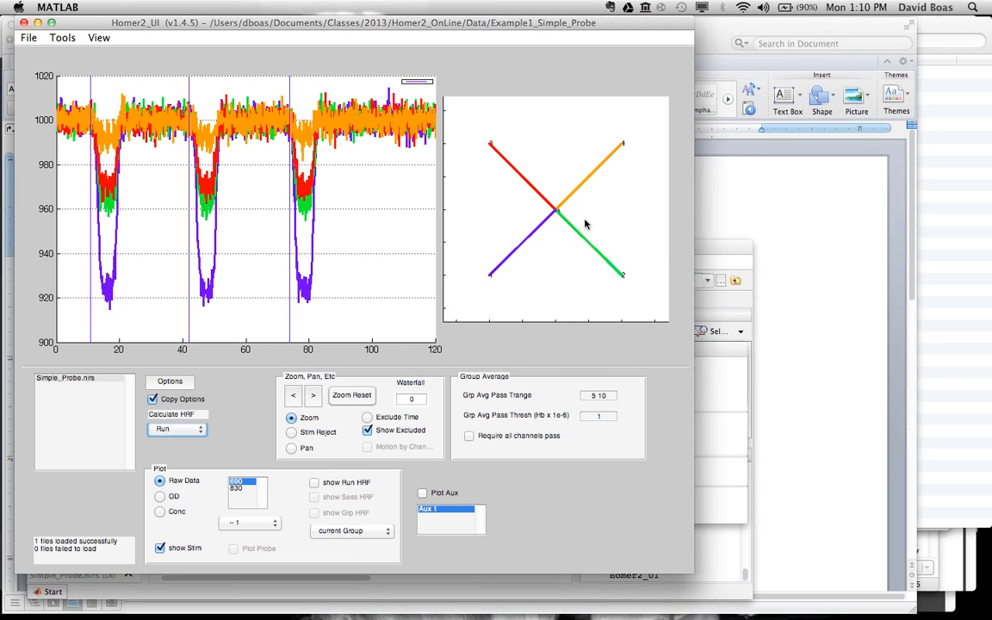
Step: Compare the OD, raw data and HbO concentration plots, and display the OD signal at the 830 wavelength
{"action": "left_click", "coordinate": [160, 497]}
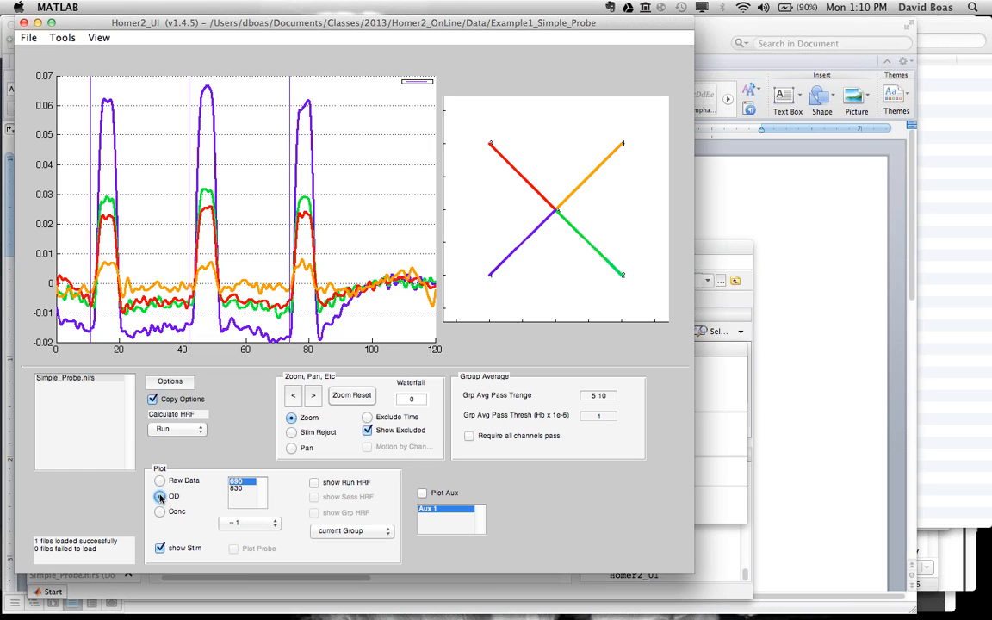
{"action": "left_click", "coordinate": [160, 480]}
{"action": "left_click", "coordinate": [160, 498]}
{"action": "left_click", "coordinate": [160, 512]}
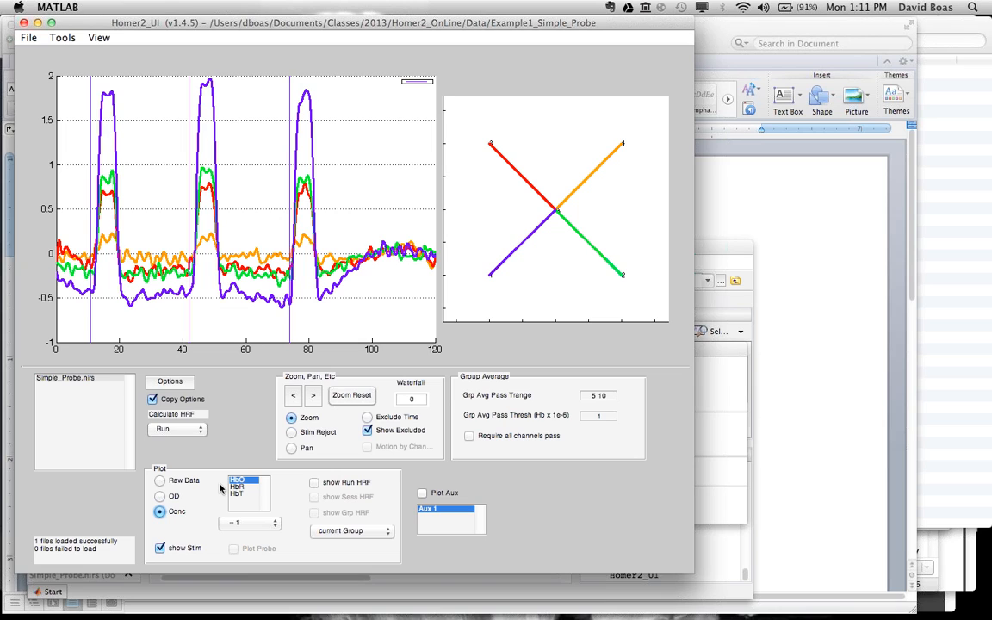
{"action": "left_click", "coordinate": [161, 496]}
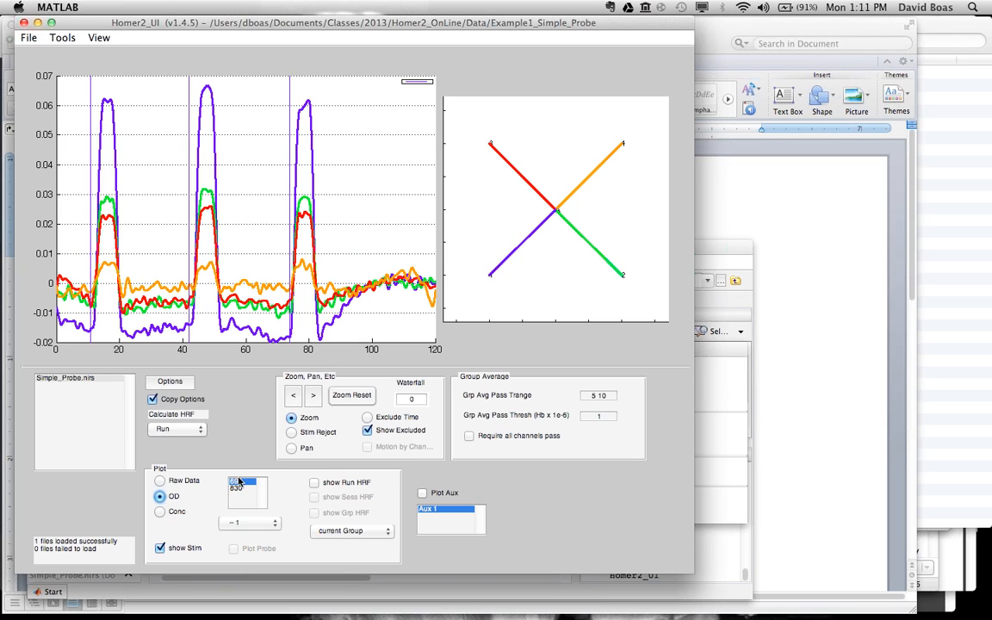
{"action": "left_click", "coordinate": [237, 489]}
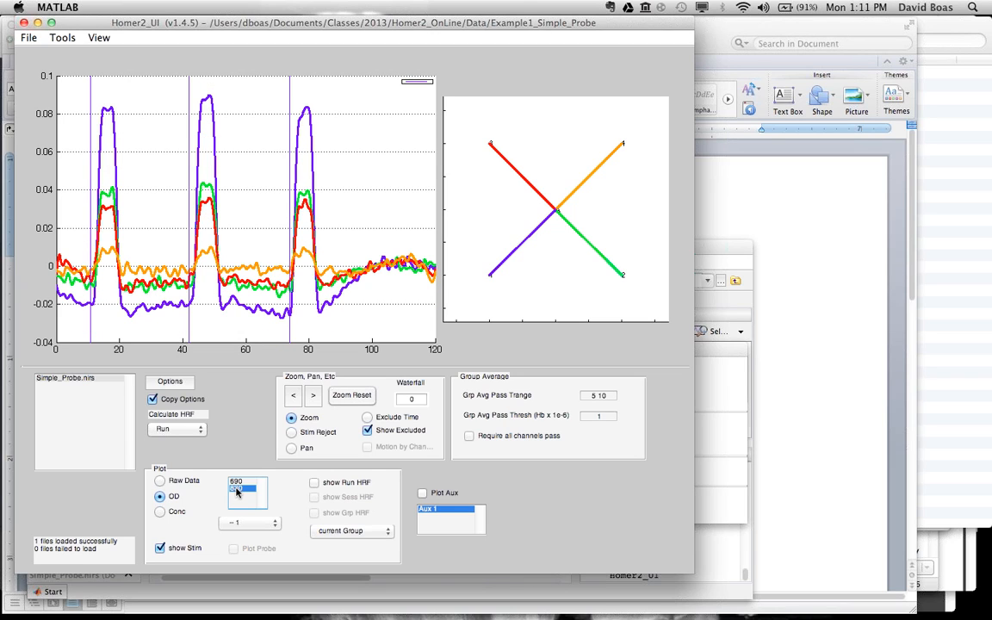
Step: View the HbO, HbR and HbT concentration plots in turn, and return to the OD plot
{"action": "left_click", "coordinate": [160, 512]}
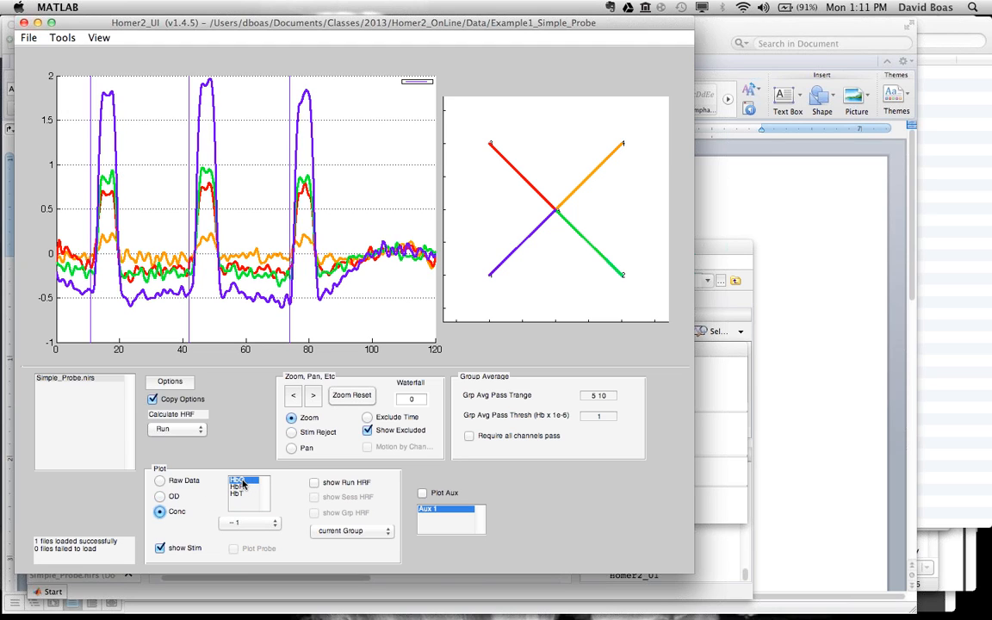
{"action": "left_click", "coordinate": [242, 488]}
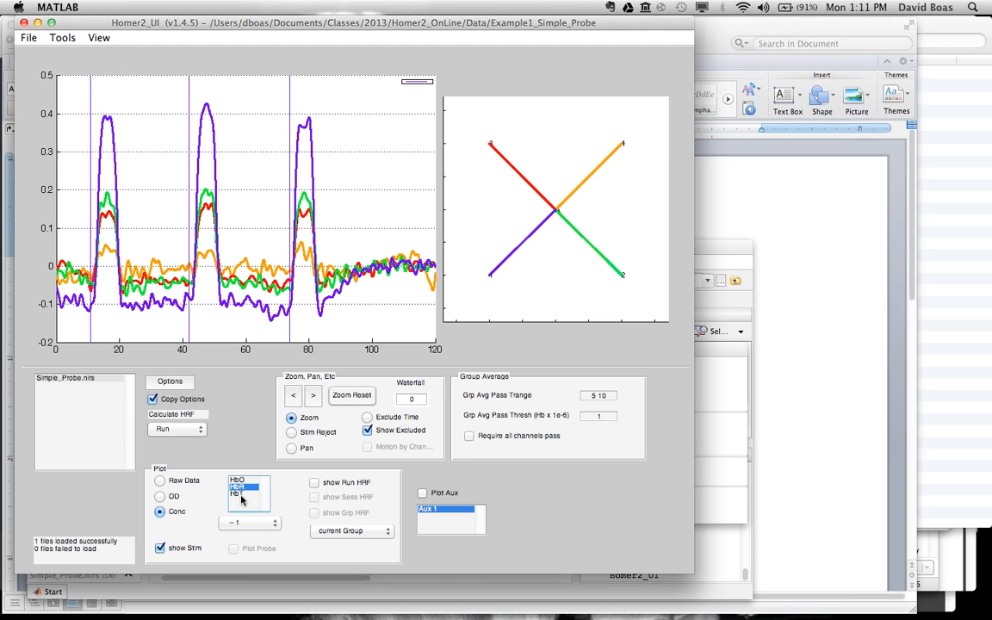
{"action": "left_click", "coordinate": [241, 494]}
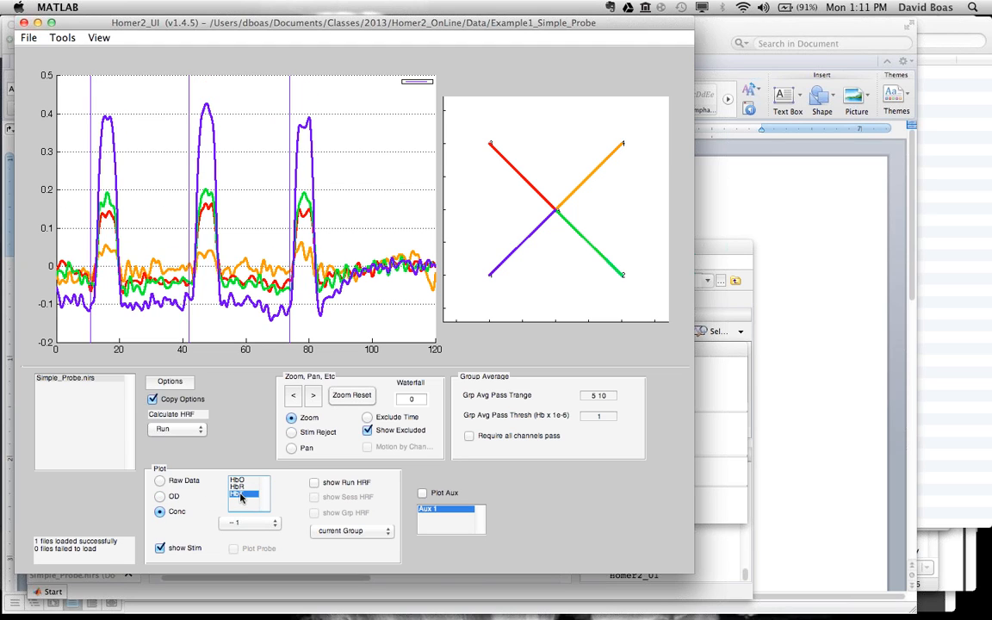
{"action": "left_click", "coordinate": [161, 497]}
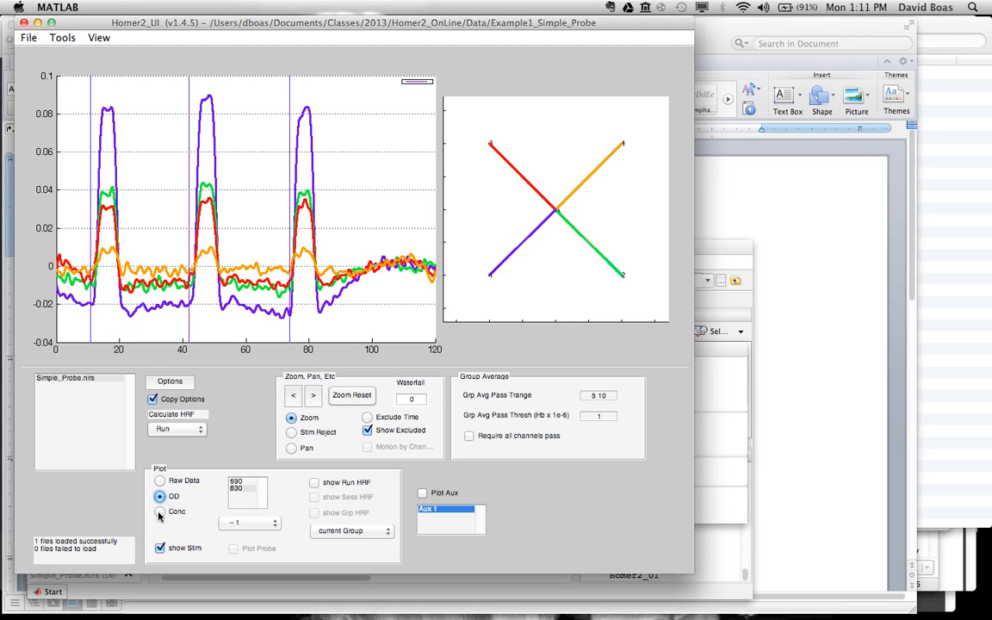
Step: Set the bandpass filter's hpf to 0 in the processing options and recalculate the HRF for the run
{"action": "left_click", "coordinate": [172, 381]}
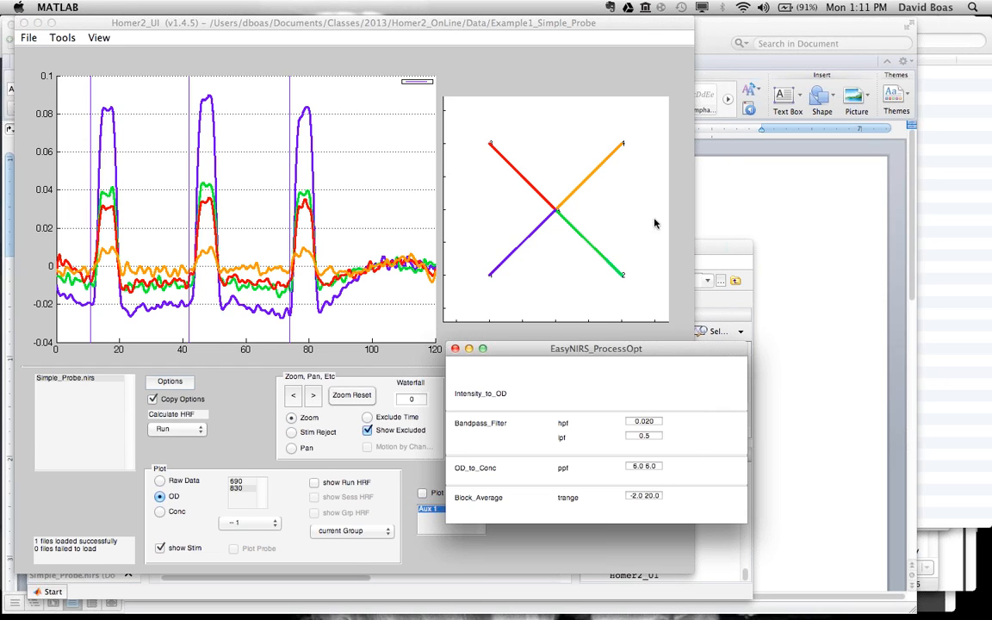
{"action": "left_click_drag", "start_coordinate": [541, 353], "coordinate": [555, 338]}
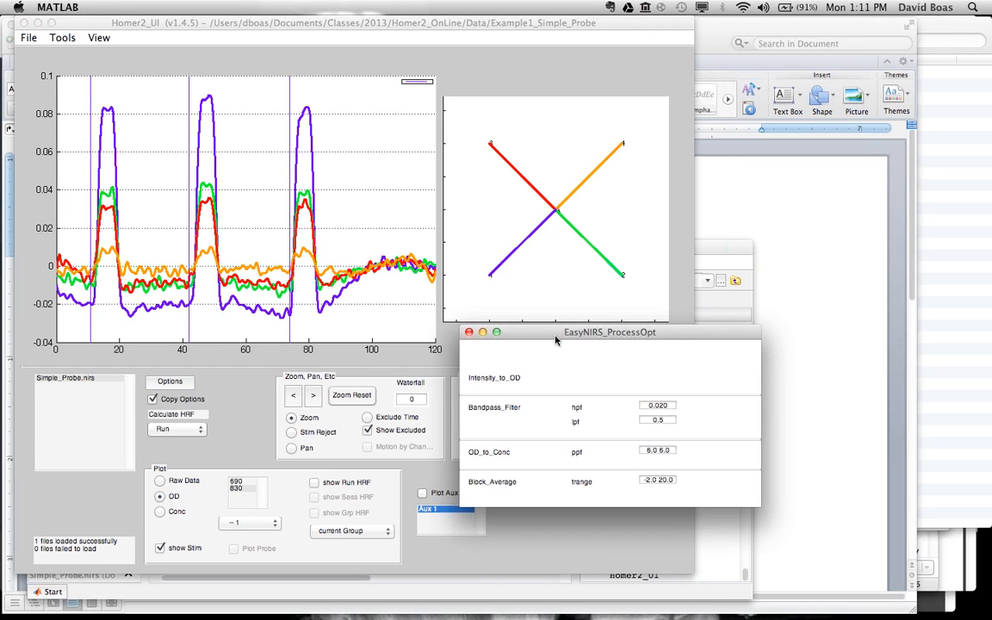
{"action": "left_click", "coordinate": [668, 405]}
{"action": "left_click", "coordinate": [176, 429]}
{"action": "left_click", "coordinate": [184, 432]}
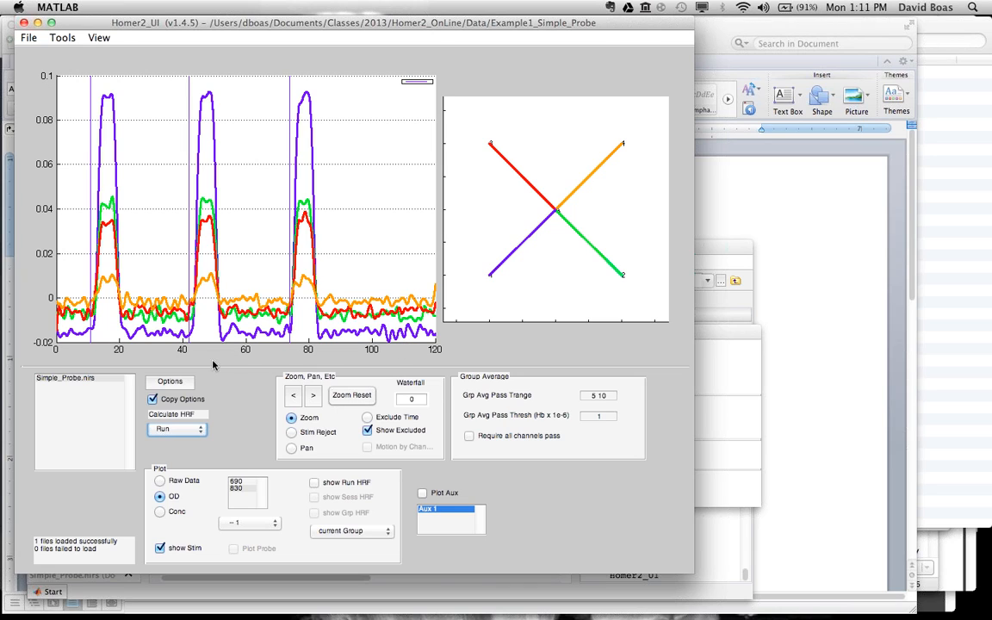
Step: Set the bandpass filter's hpf back to 0.020 and recalculate the run's HRF
{"action": "left_click", "coordinate": [181, 386]}
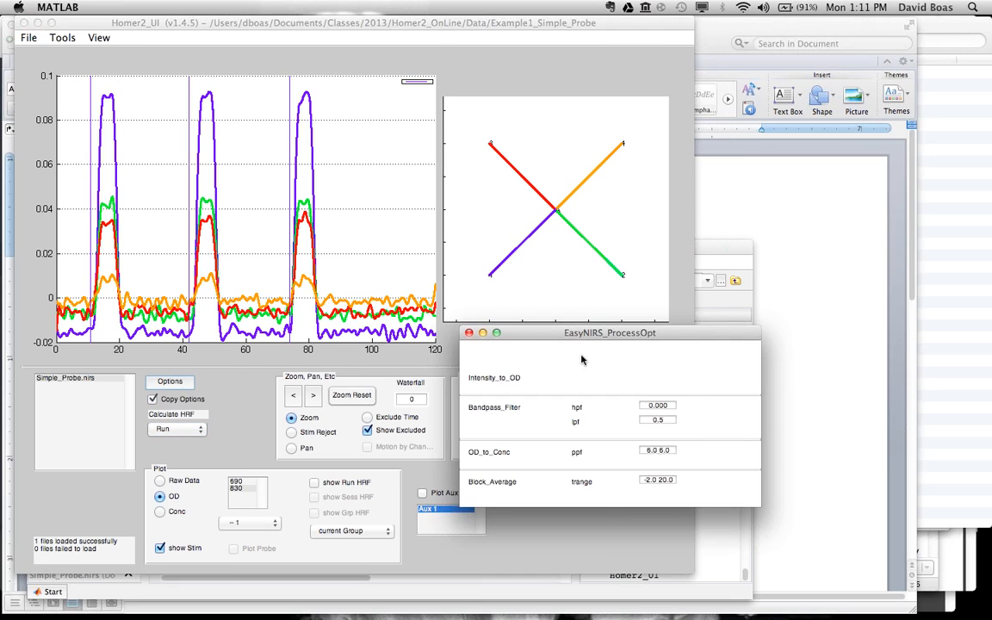
{"action": "left_click", "coordinate": [672, 405]}
{"action": "type", "text": "0"}
{"action": "key", "text": "Tab"}
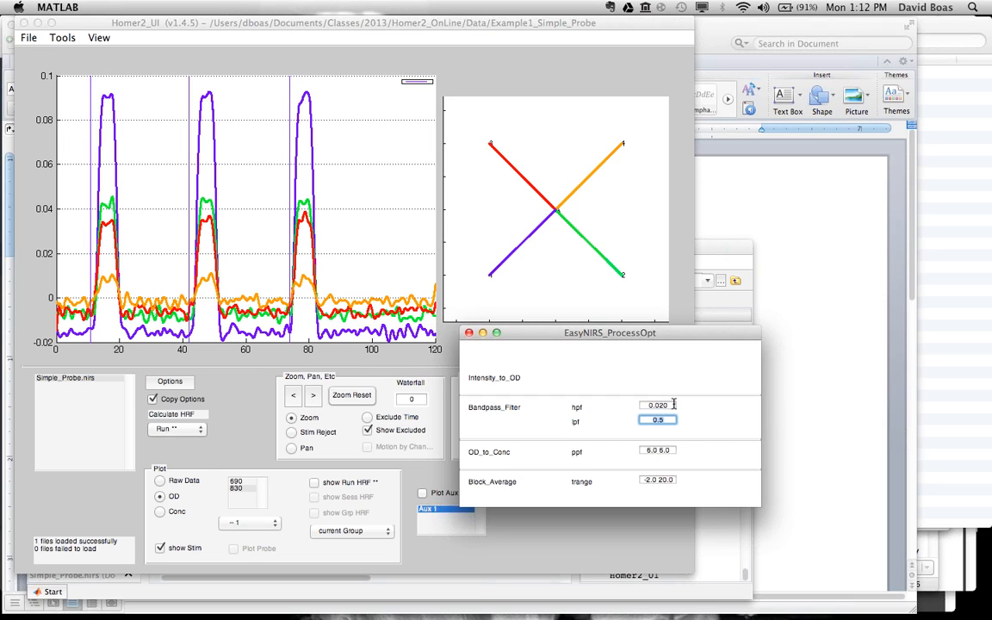
{"action": "left_click", "coordinate": [243, 450]}
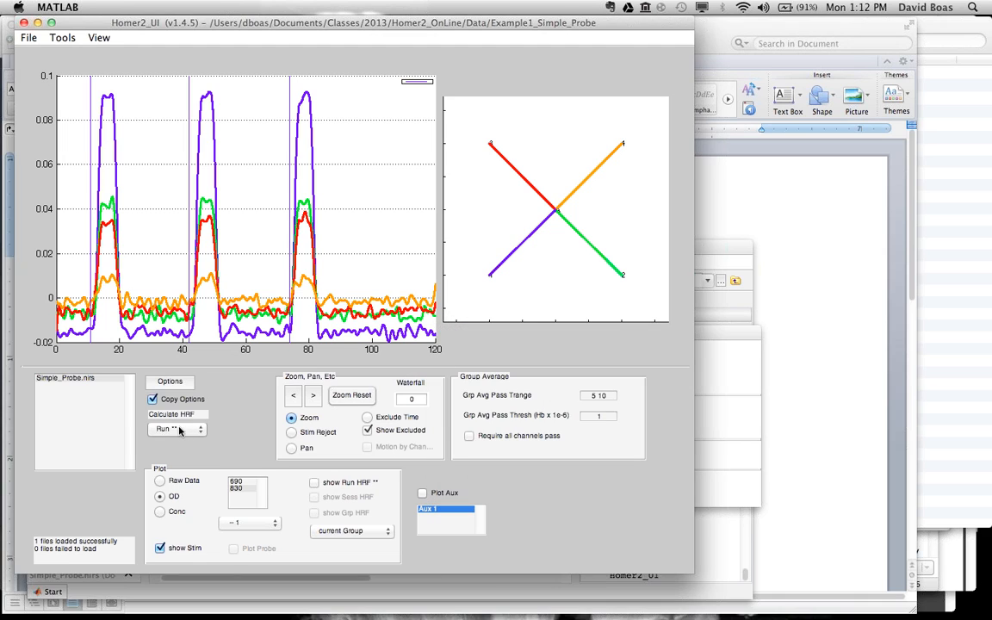
{"action": "left_click", "coordinate": [179, 429]}
{"action": "left_click", "coordinate": [176, 428]}
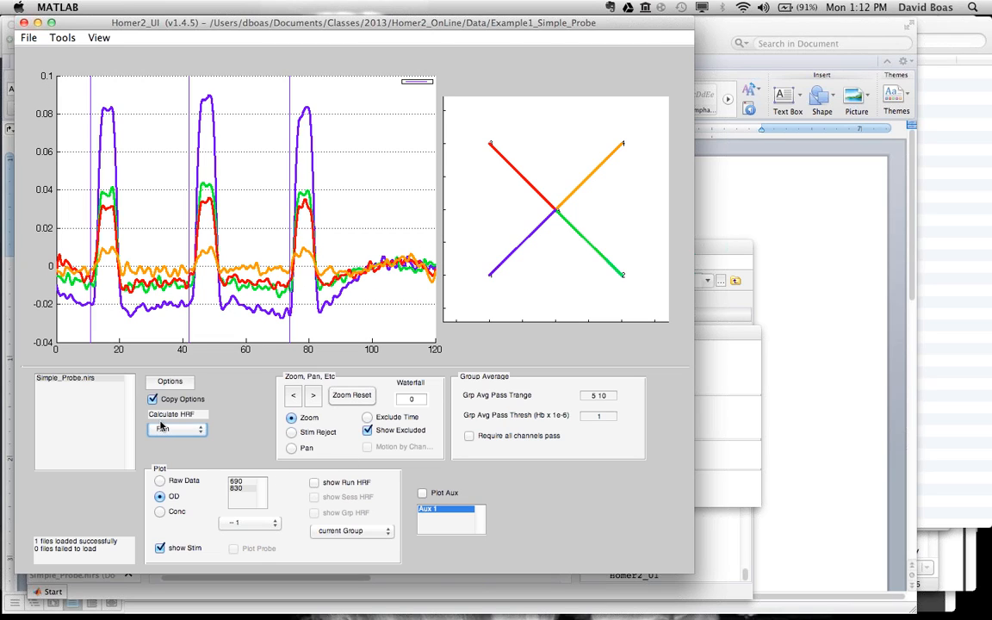
Step: Change the bandpass filter's hpf to 0 again and recalculate the current run
{"action": "left_click", "coordinate": [169, 381]}
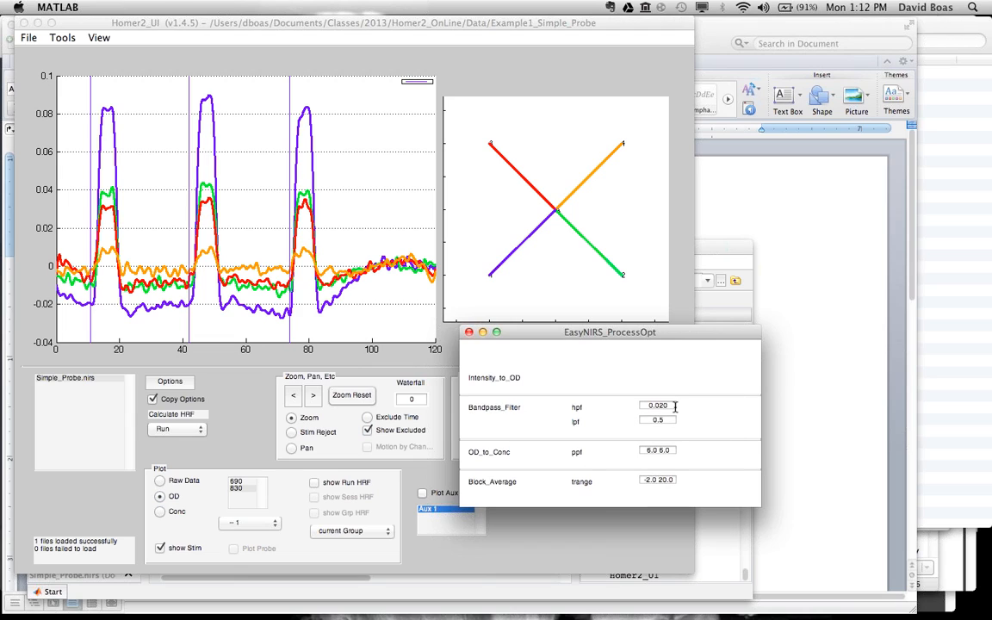
{"action": "left_click", "coordinate": [674, 405]}
{"action": "mouse_move", "coordinate": [589, 487]}
{"action": "left_click", "coordinate": [206, 402]}
{"action": "left_click", "coordinate": [177, 429]}
{"action": "left_click", "coordinate": [178, 429]}
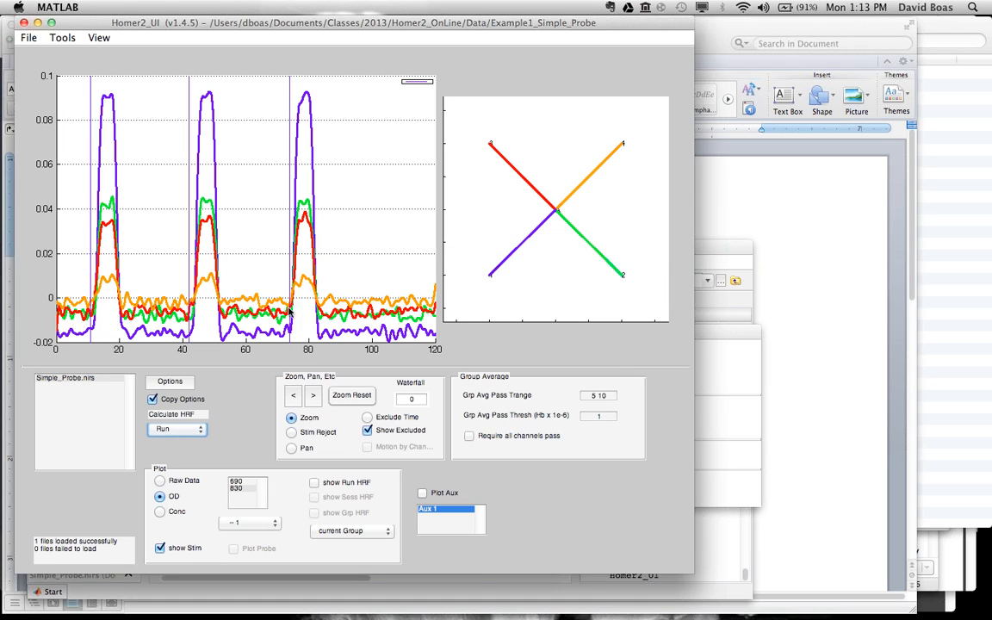
Step: Recalculate the run with the bandpass filter's lpf set to 3, and briefly display its run HRF
{"action": "left_click", "coordinate": [713, 336]}
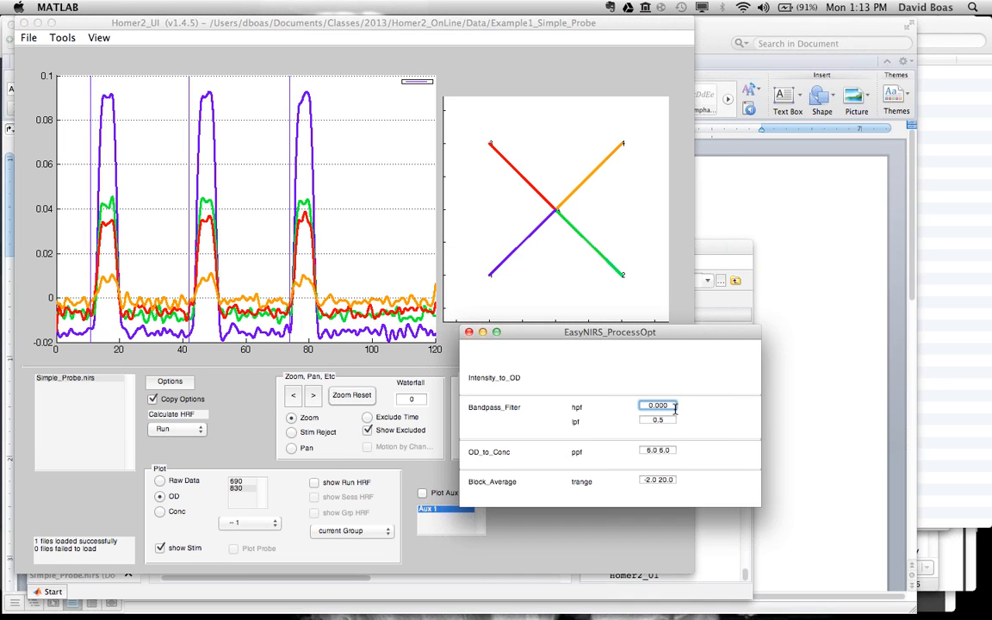
{"action": "left_click", "coordinate": [675, 417]}
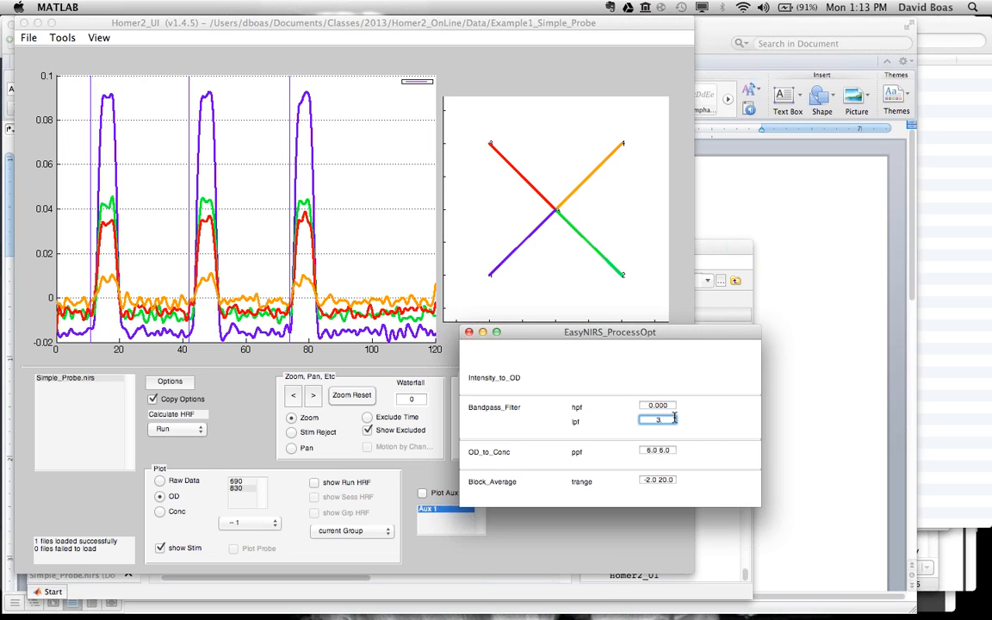
{"action": "type", "text": "3"}
{"action": "key", "text": "Tab"}
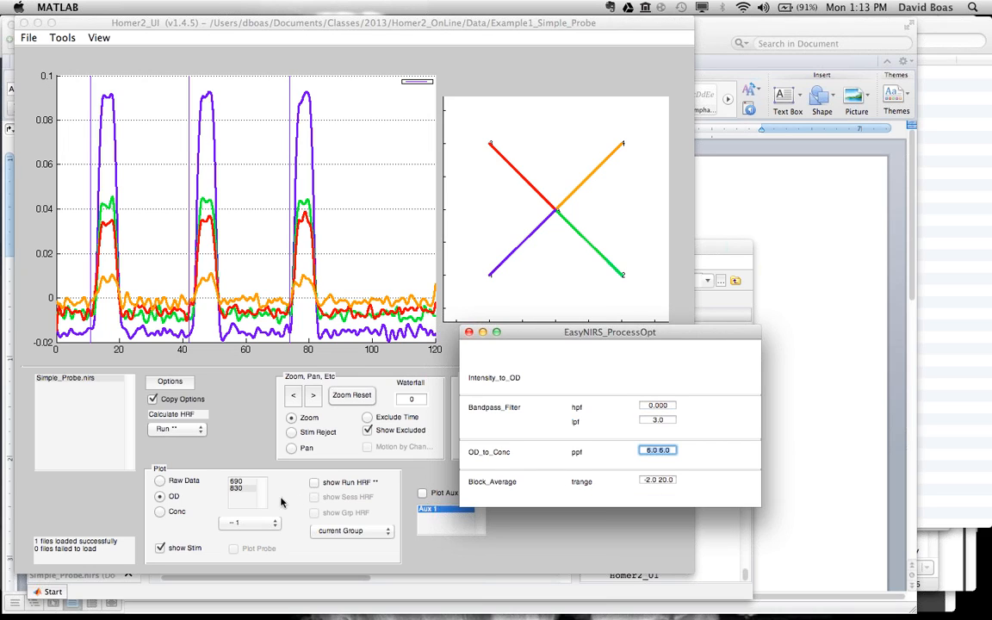
{"action": "left_click", "coordinate": [202, 391]}
{"action": "left_click", "coordinate": [175, 429]}
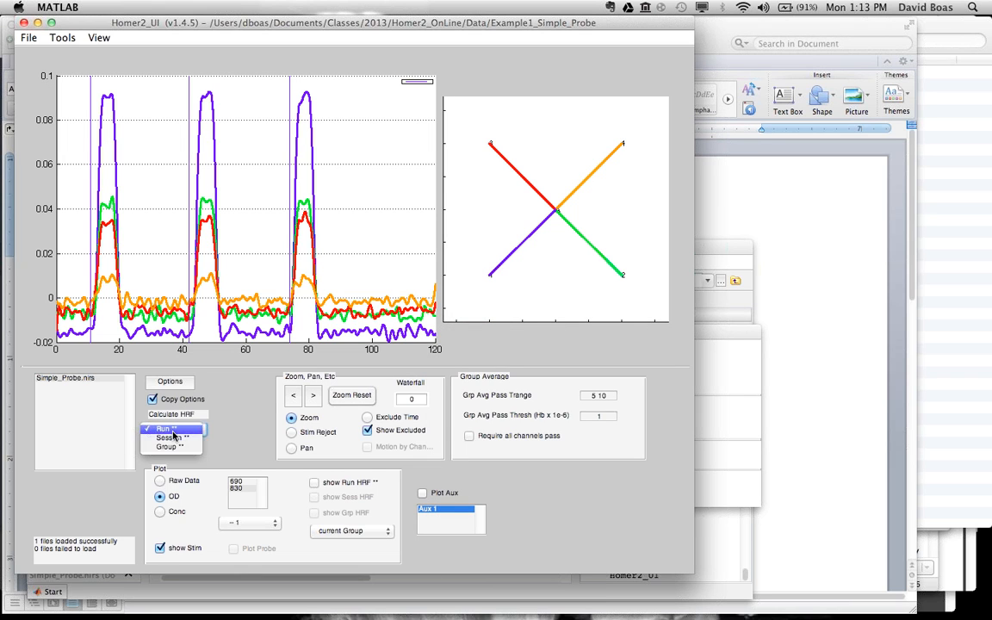
{"action": "left_click", "coordinate": [173, 436]}
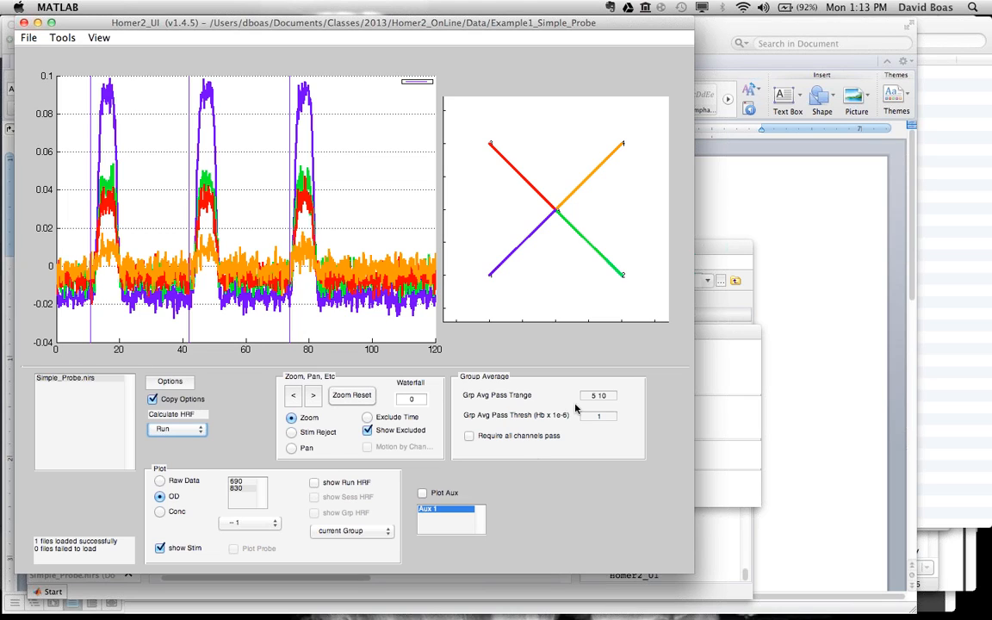
{"action": "left_click", "coordinate": [314, 484]}
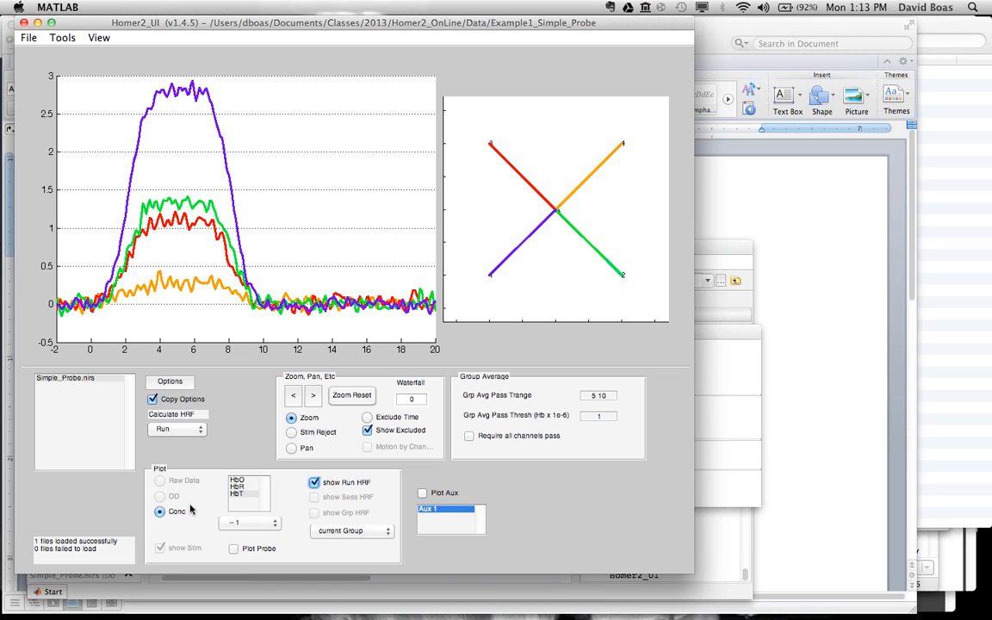
{"action": "left_click", "coordinate": [314, 483]}
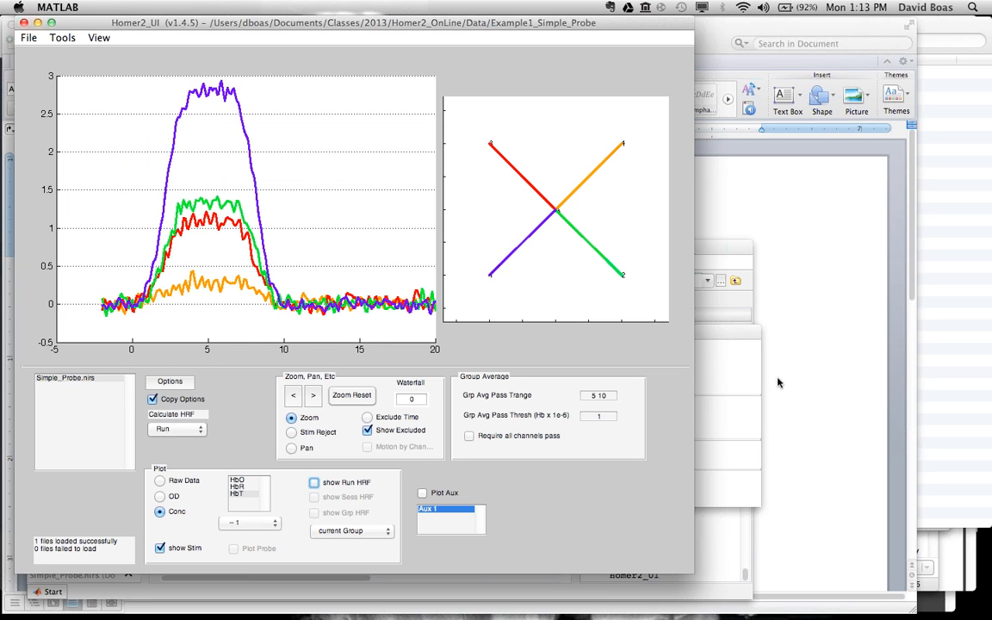
Step: Recalculate the run with the bandpass filter's lpf set to 0.5, and display the resulting run HRF
{"action": "left_click_drag", "start_coordinate": [666, 419], "coordinate": [635, 416]}
{"action": "type", "text": "0.1"}
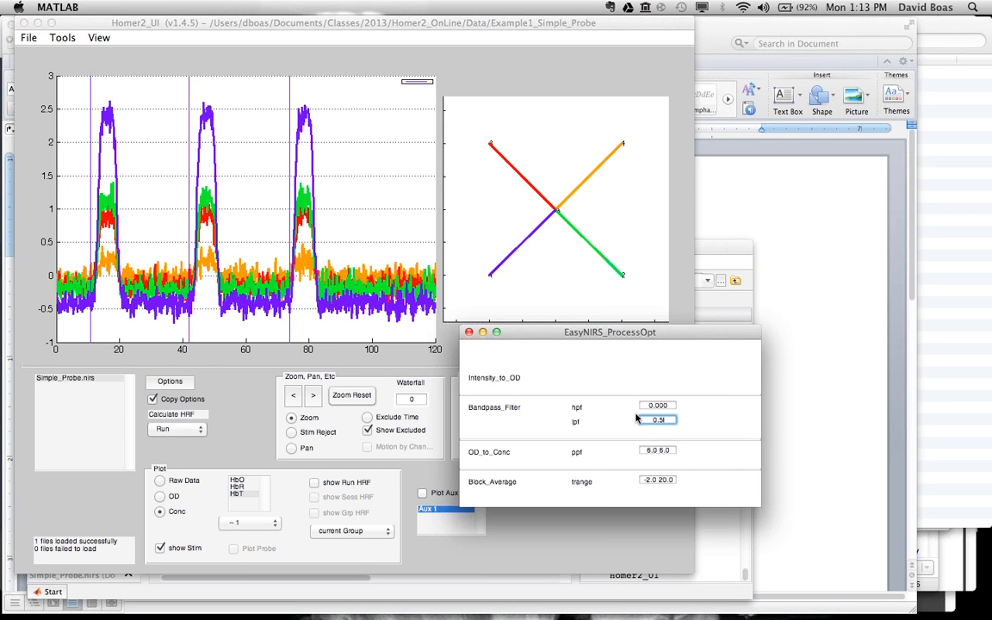
{"action": "left_click", "coordinate": [168, 435]}
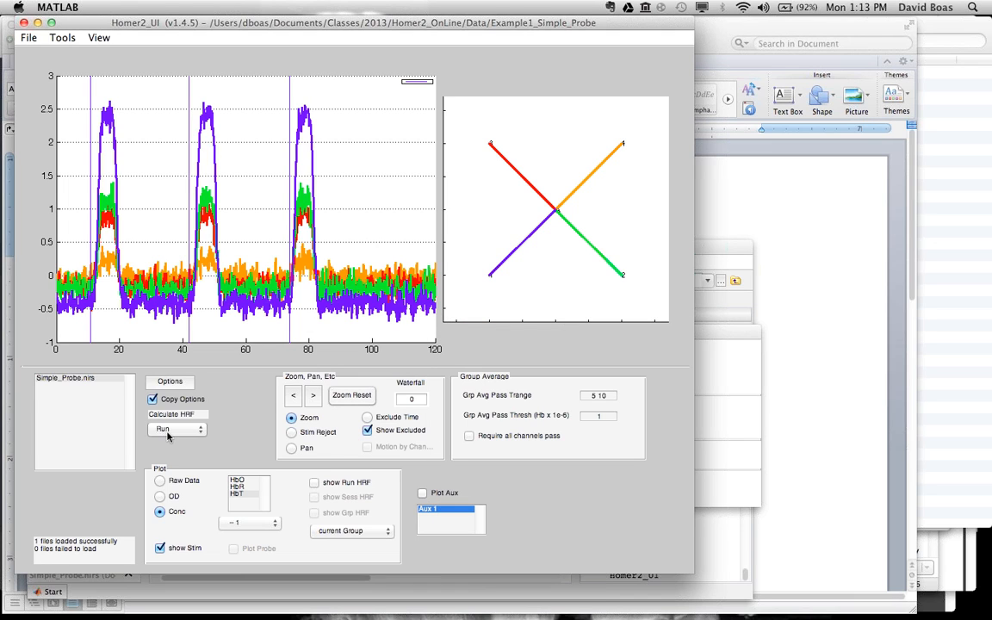
{"action": "left_click", "coordinate": [168, 435]}
{"action": "left_click", "coordinate": [168, 433]}
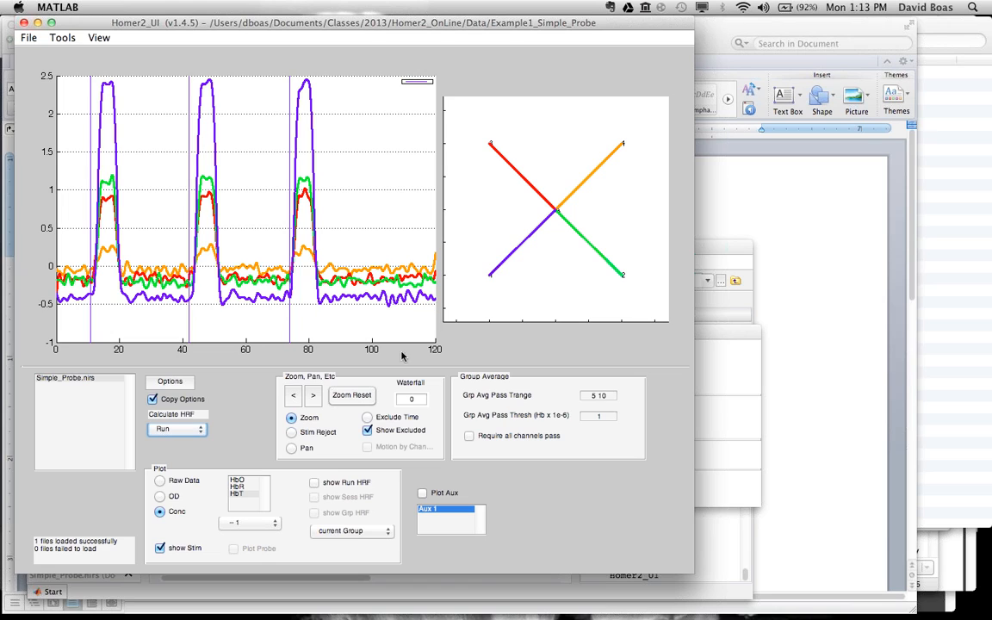
{"action": "left_click", "coordinate": [315, 482]}
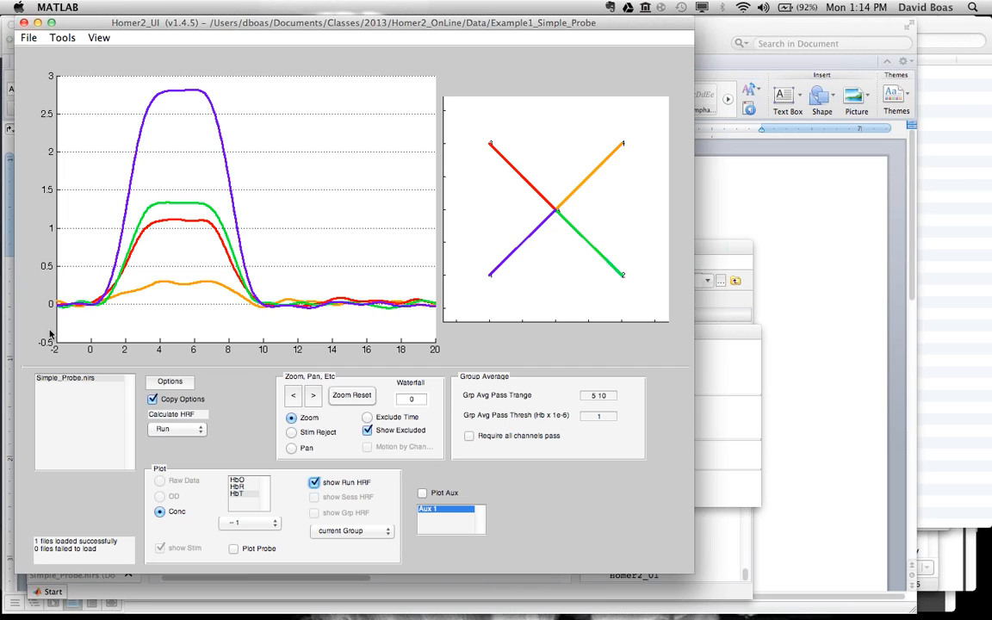
Step: Review the lpf and block average trange options, switching between the HbT time course and the run HRF
{"action": "left_click", "coordinate": [706, 339]}
{"action": "double_click", "coordinate": [676, 417]}
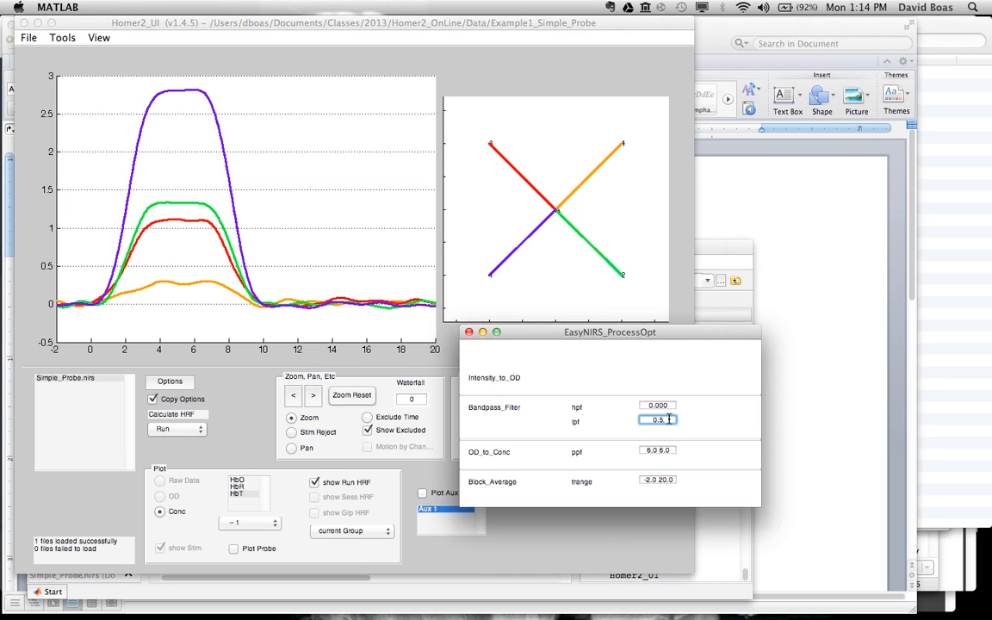
{"action": "left_click", "coordinate": [137, 359]}
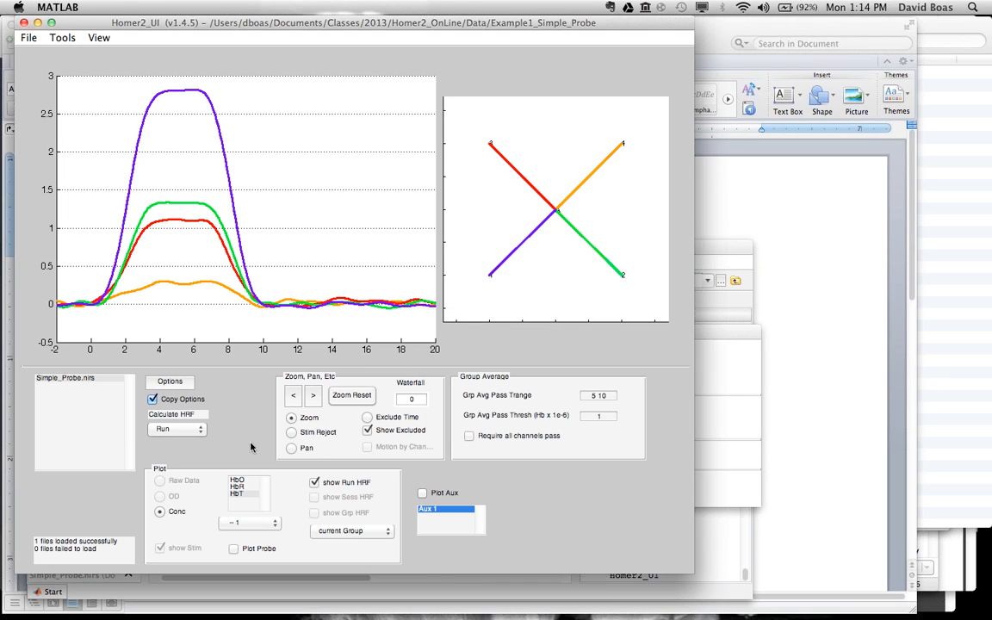
{"action": "left_click", "coordinate": [315, 484]}
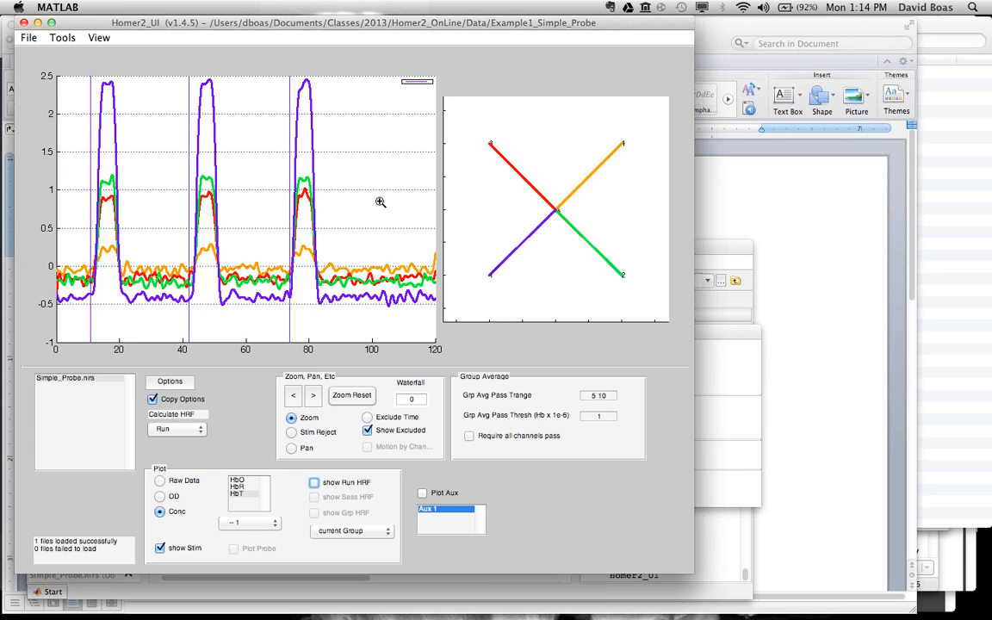
{"action": "left_click", "coordinate": [762, 422]}
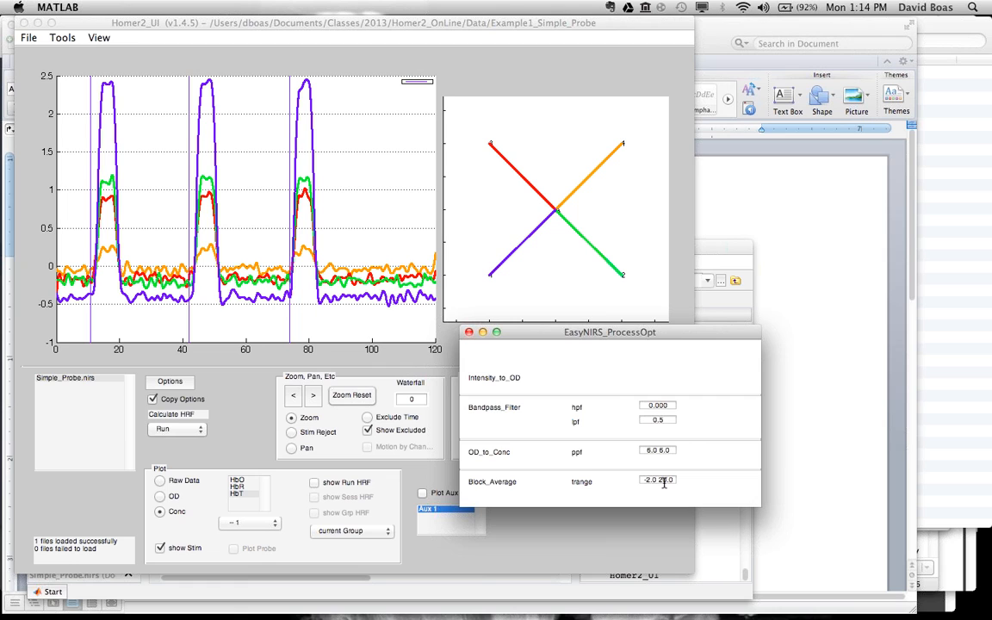
{"action": "left_click", "coordinate": [332, 482]}
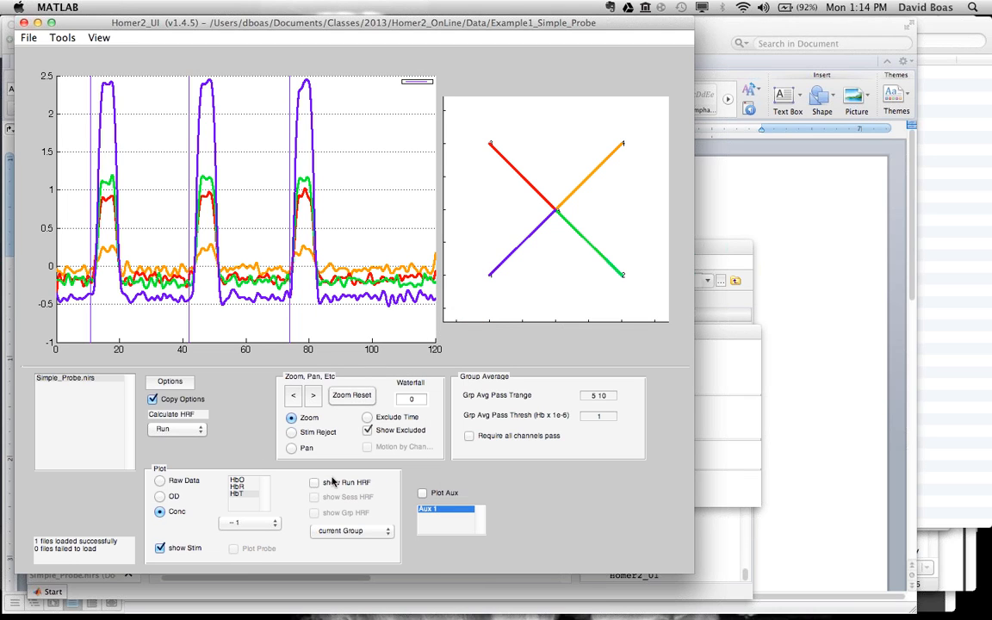
{"action": "left_click", "coordinate": [332, 482]}
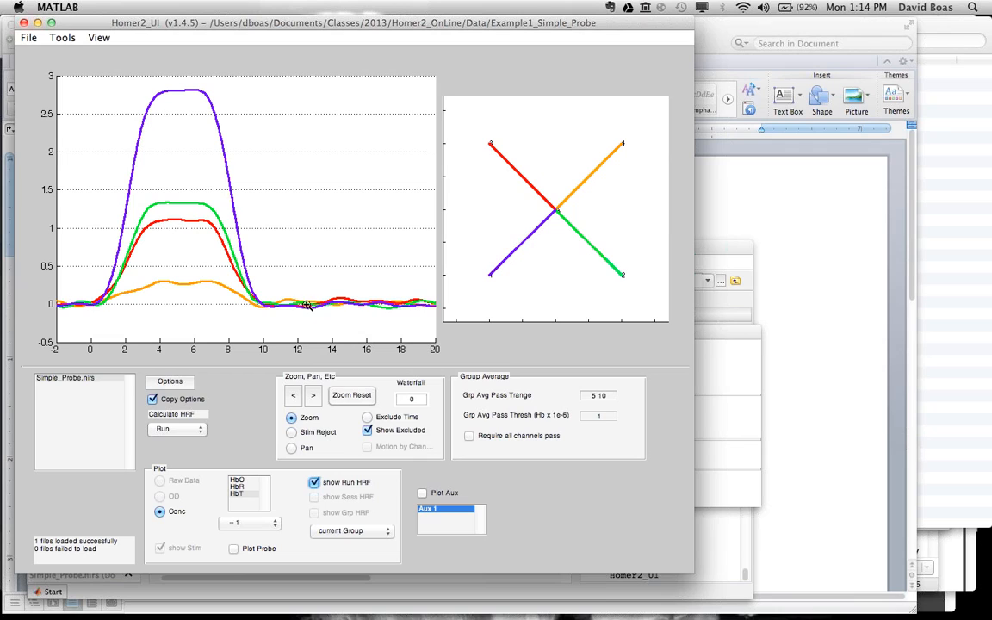
Step: Set the block average trange to -5.0 12.0 and recalculate the run's HRF
{"action": "left_click", "coordinate": [713, 377]}
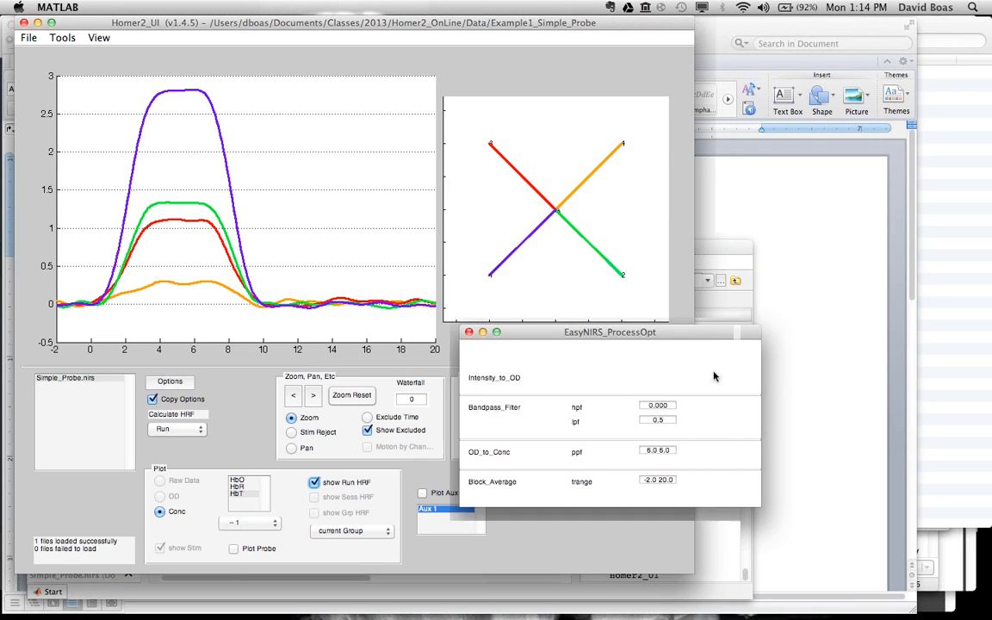
{"action": "left_click", "coordinate": [662, 479]}
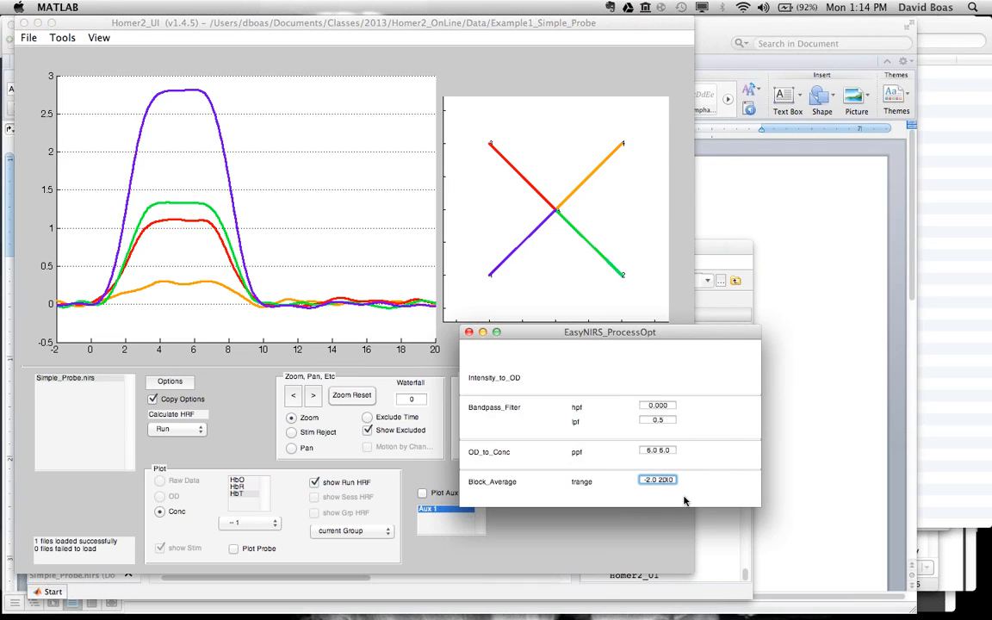
{"action": "key", "text": "BackSpace"}
{"action": "key", "text": "BackSpace"}
{"action": "type", "text": "12"}
{"action": "key", "text": "BackSpace"}
{"action": "type", "text": "5"}
{"action": "left_click", "coordinate": [194, 399]}
{"action": "left_click", "coordinate": [173, 428]}
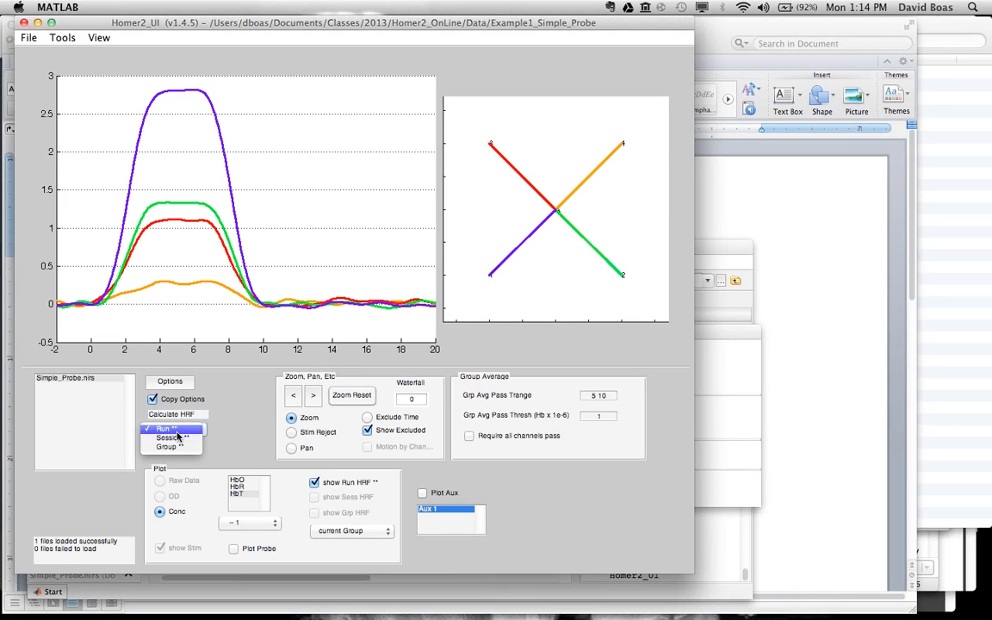
{"action": "left_click", "coordinate": [171, 429]}
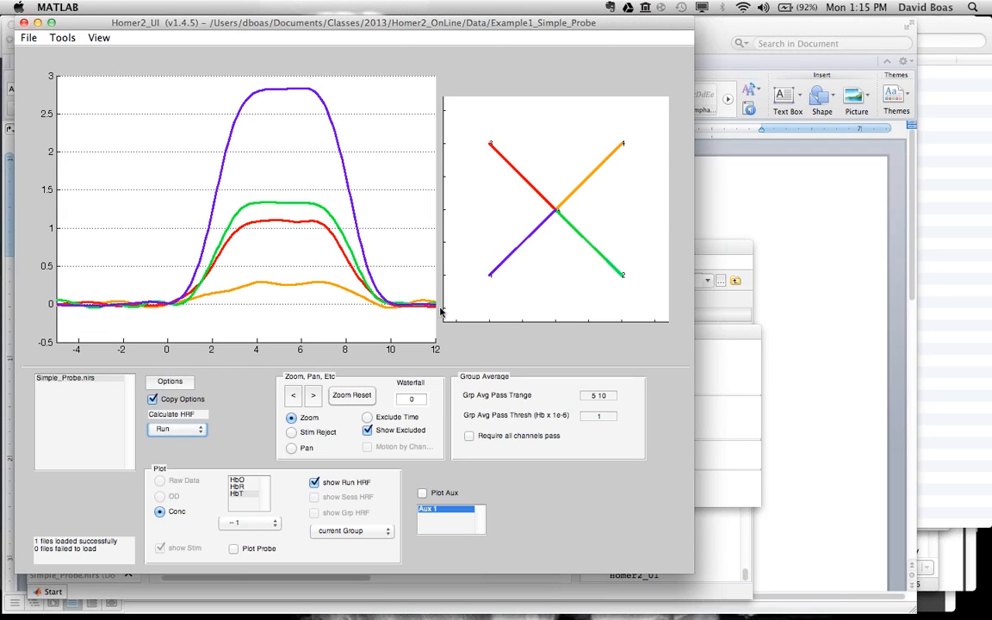
Step: Check the processing options once more and switch to the UM Homer2 Questions.docx document in Word
{"action": "left_click", "coordinate": [715, 334]}
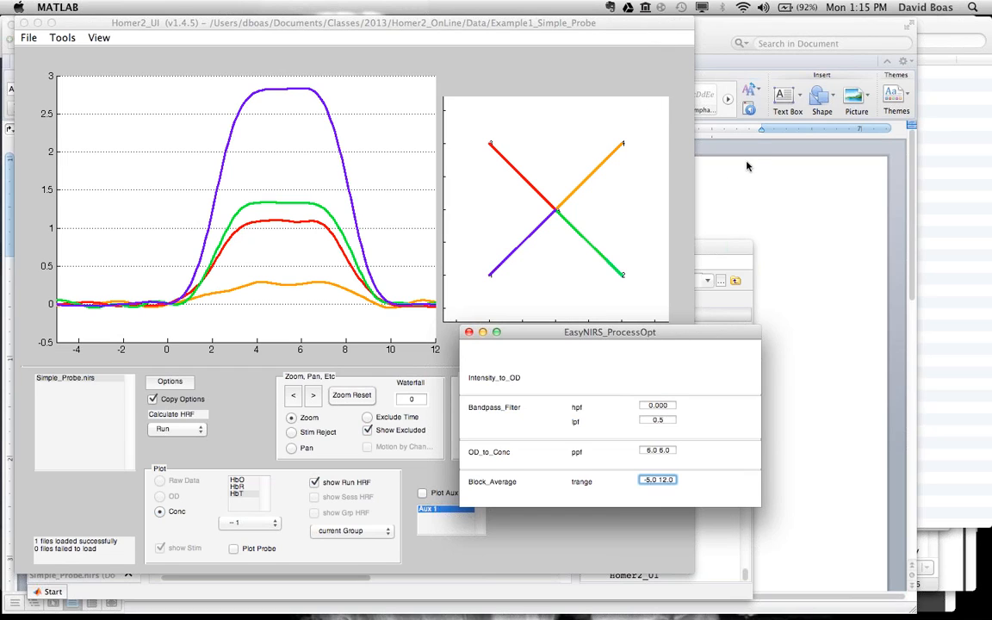
{"action": "left_click", "coordinate": [709, 195]}
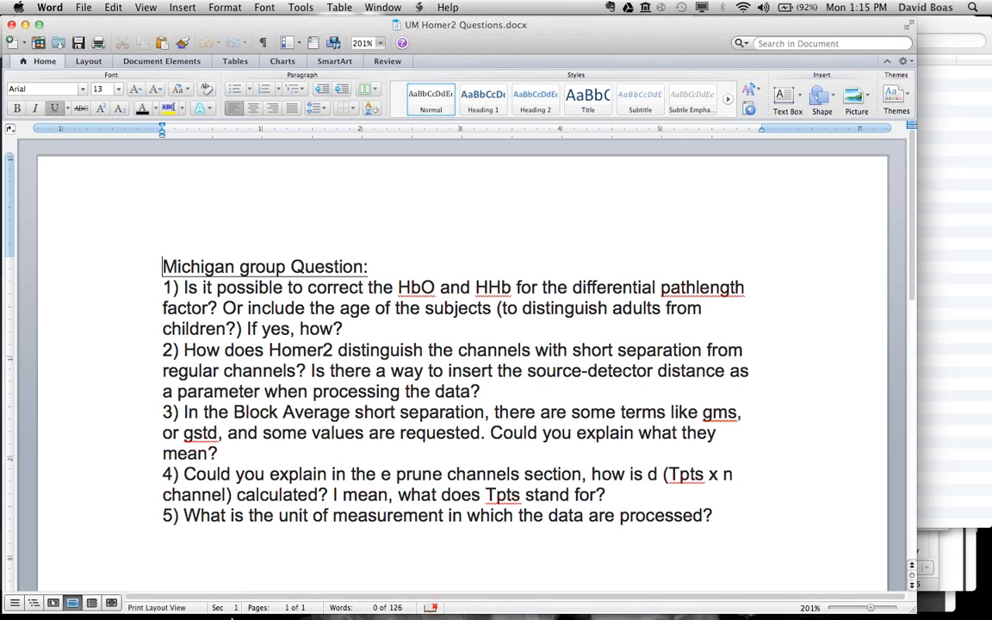
Step: Switch back to the Homer2 window in MATLAB and close the EasyNIRS_ProcessOpt processing options
{"action": "mouse_move", "coordinate": [566, 598]}
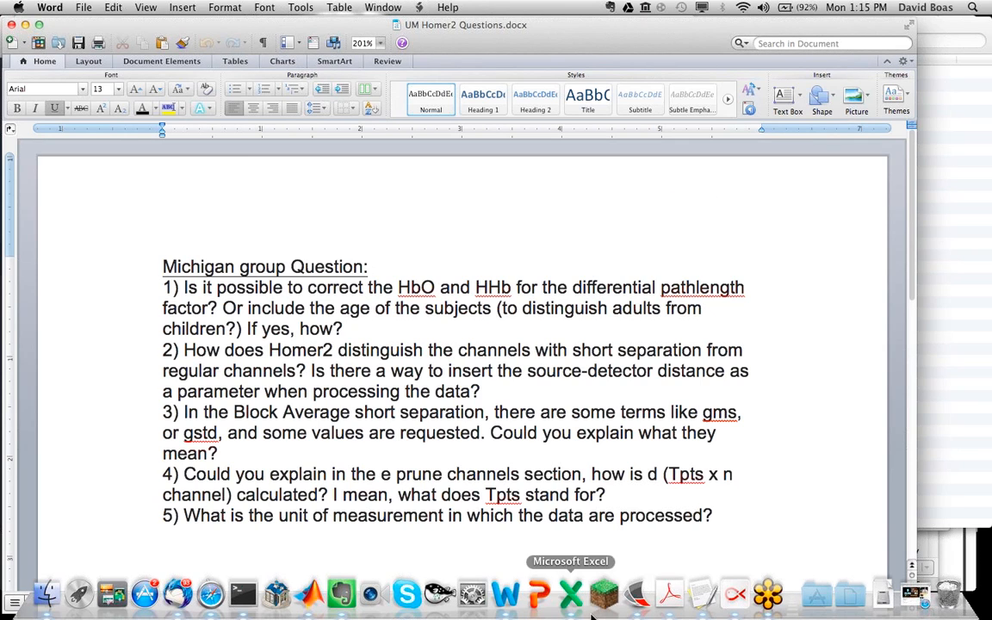
{"action": "left_click", "coordinate": [311, 592]}
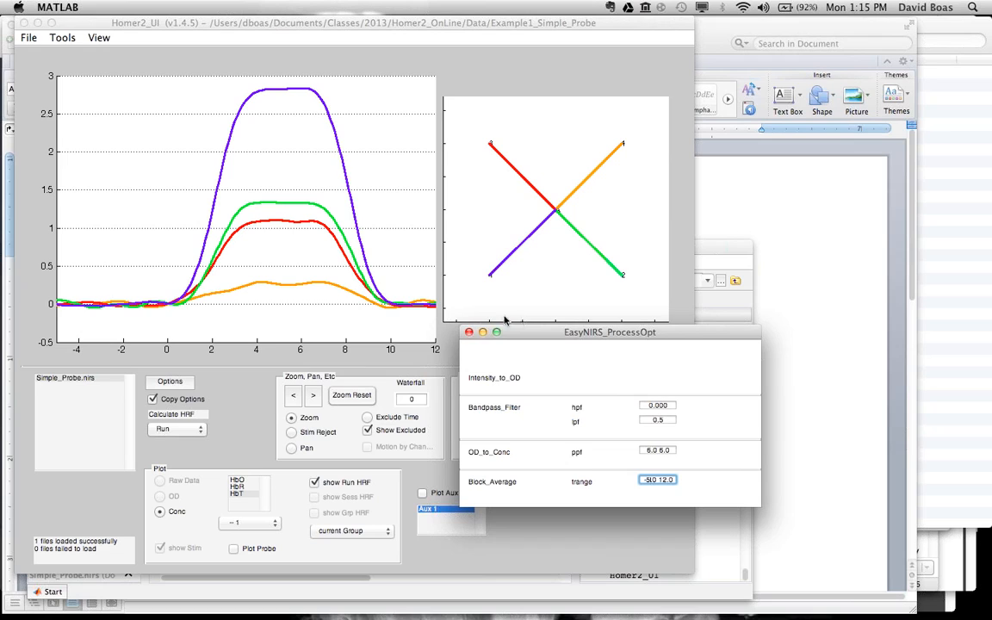
{"action": "left_click", "coordinate": [469, 332]}
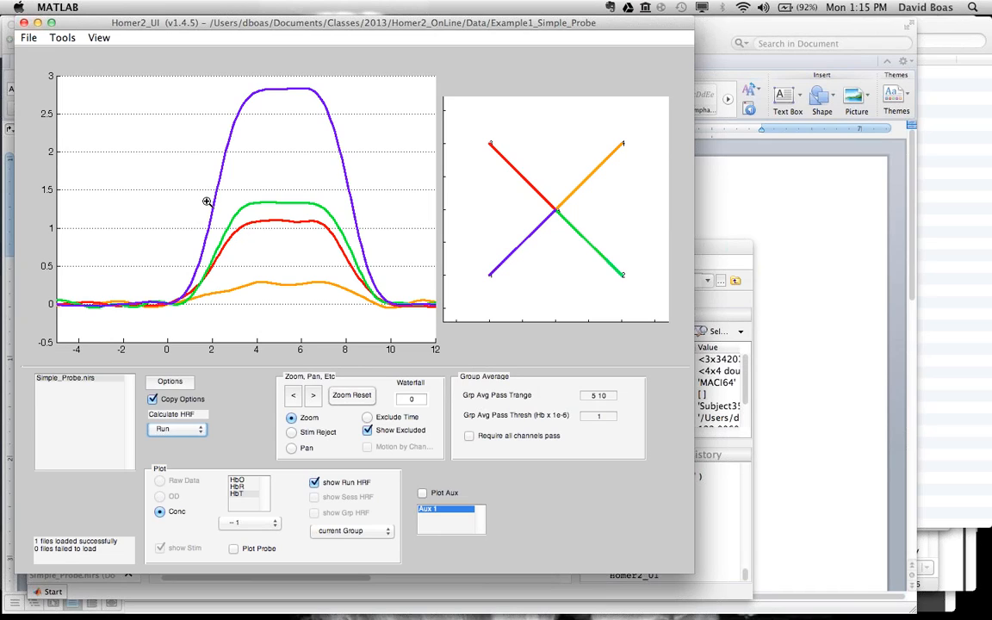
Step: Export the HRF of the current subject in the format with conditions displayed vertically
{"action": "left_click", "coordinate": [31, 38]}
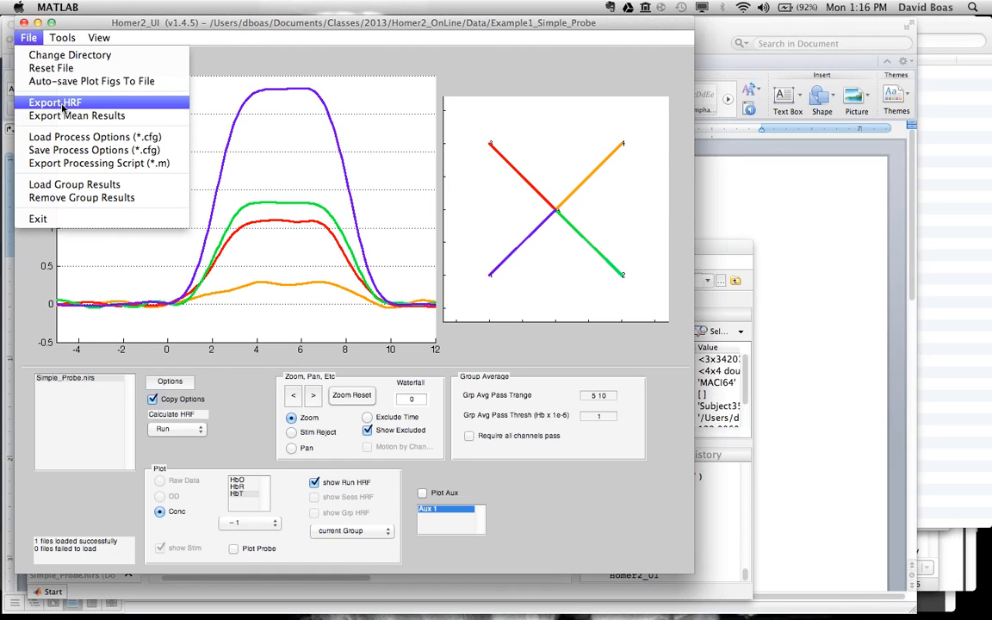
{"action": "left_click", "coordinate": [56, 102]}
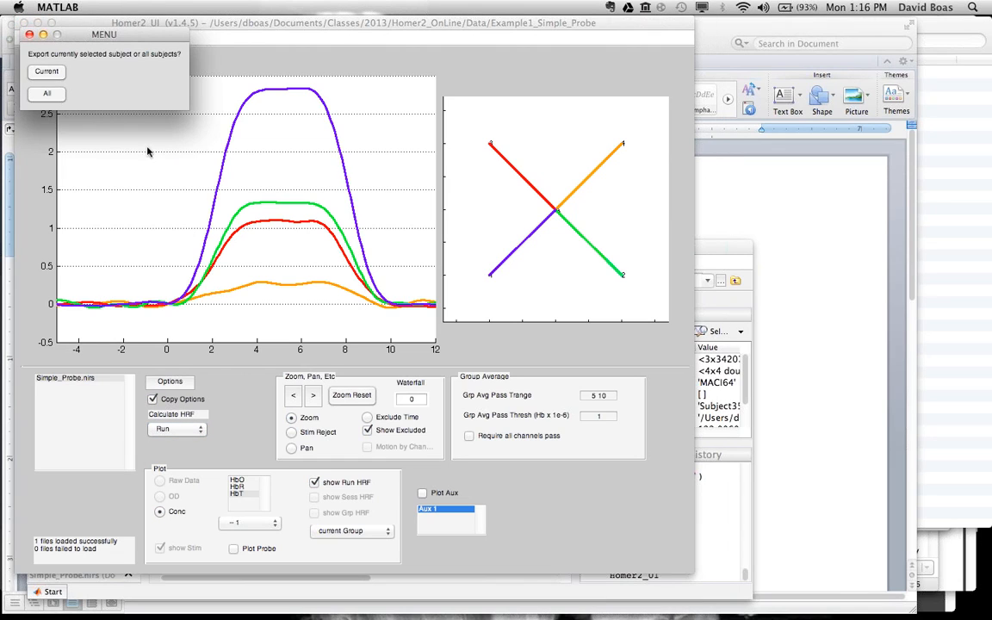
{"action": "left_click", "coordinate": [50, 74]}
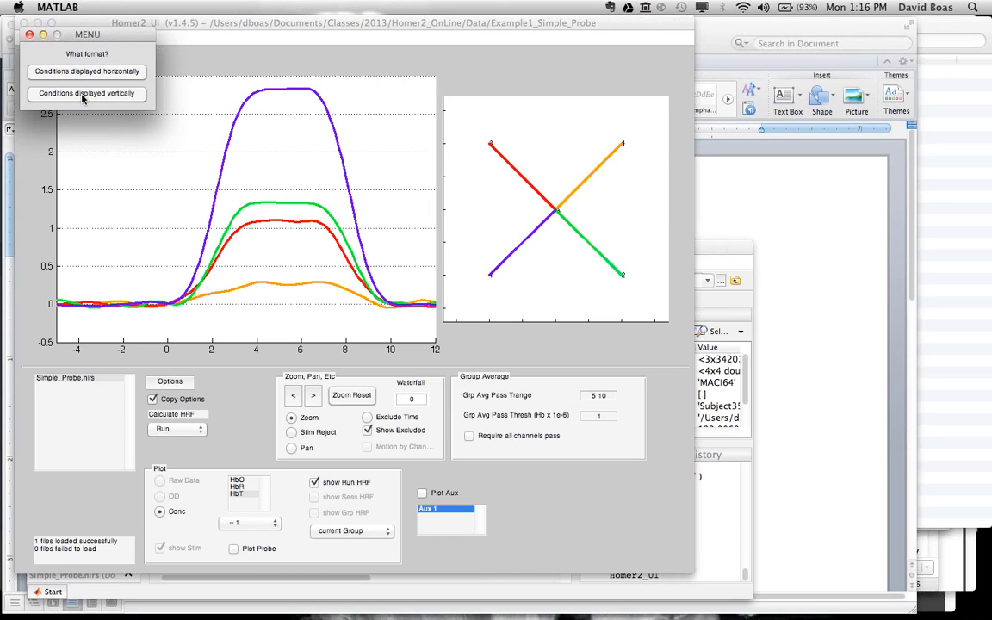
{"action": "left_click", "coordinate": [81, 94]}
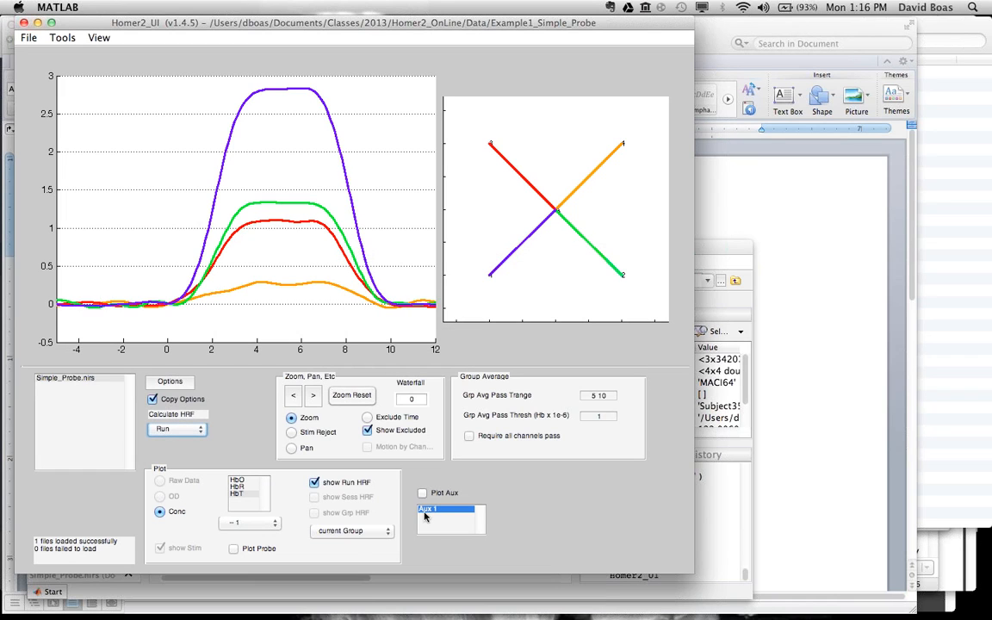
Step: Open the exported Simple_Probe_HRF.txt from MATLAB's current folder, look across its condition and channel columns, and close it
{"action": "left_click", "coordinate": [366, 594]}
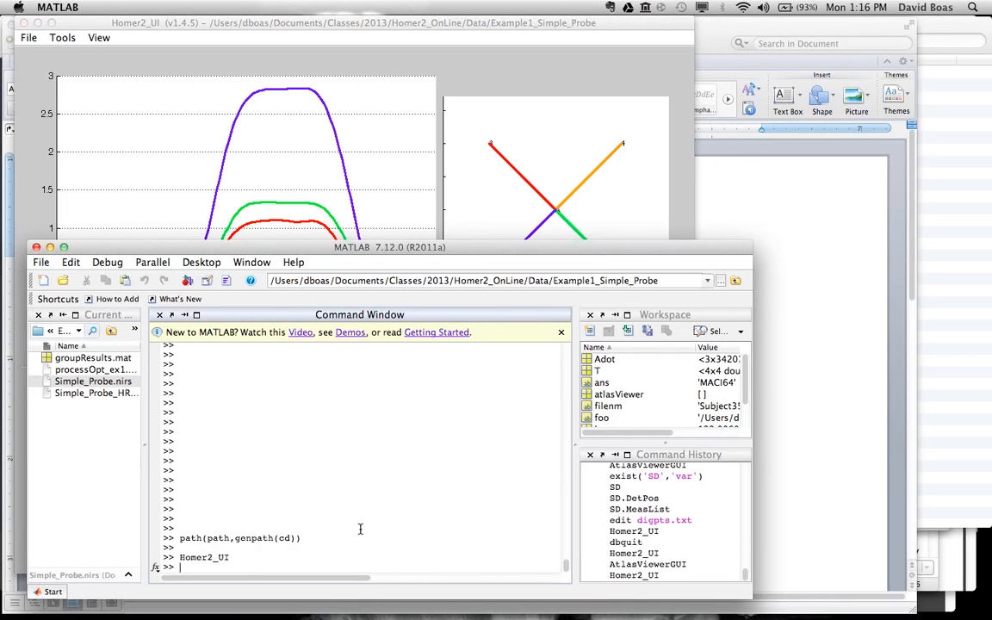
{"action": "right_click", "coordinate": [112, 398]}
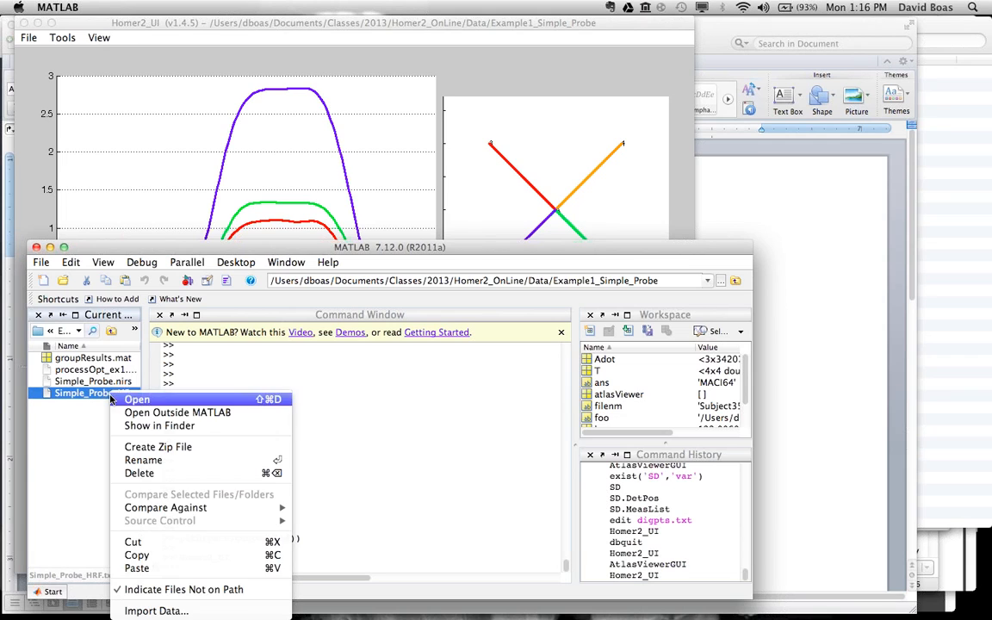
{"action": "left_click", "coordinate": [142, 402]}
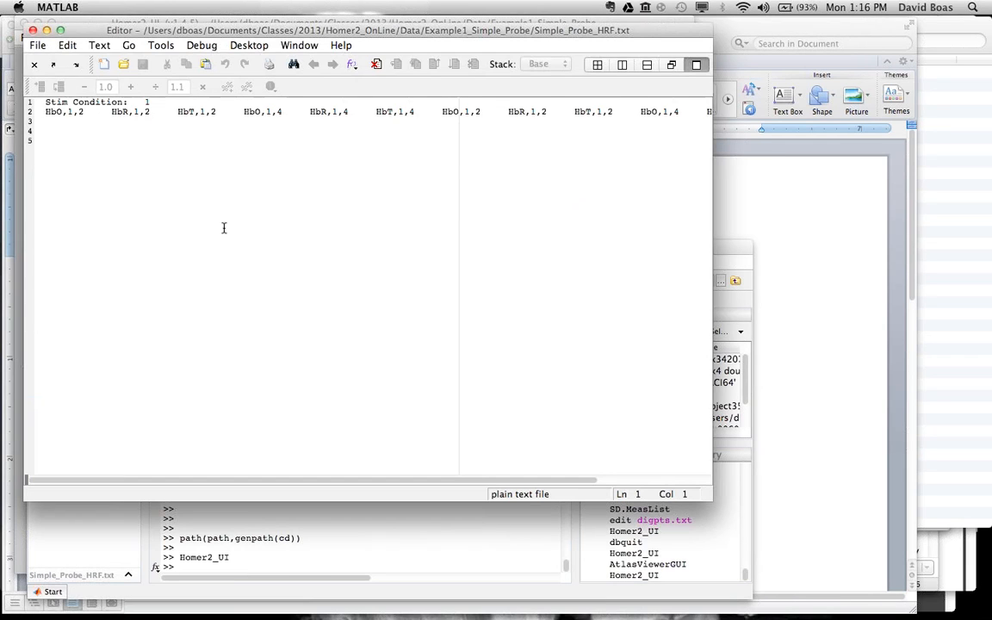
{"action": "scroll", "coordinate": [197, 148], "scroll_direction": "right", "scroll_amount": 5}
{"action": "scroll", "coordinate": [197, 148], "scroll_direction": "left", "scroll_amount": 3}
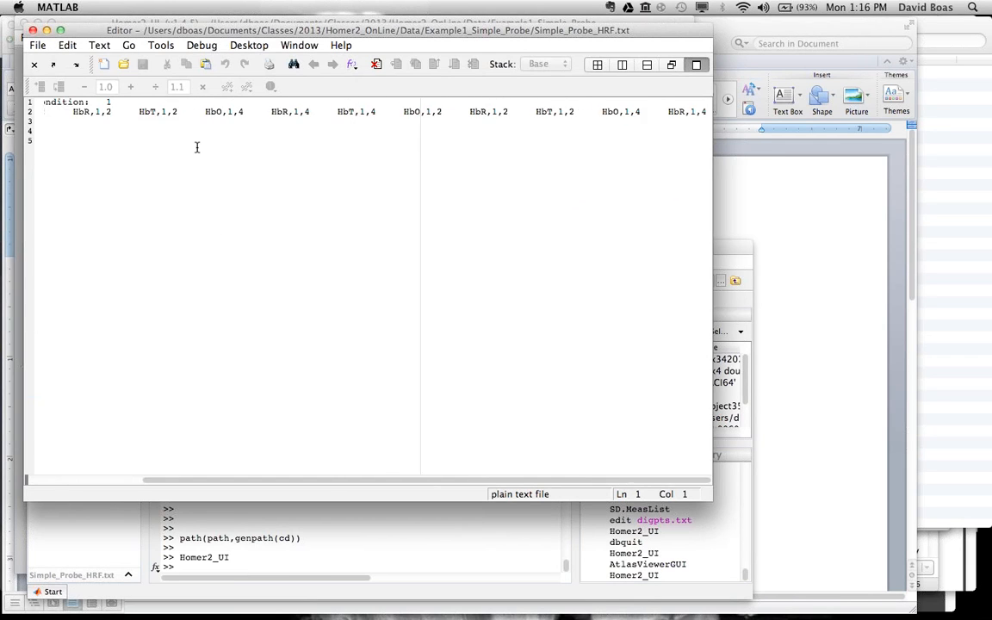
{"action": "scroll", "coordinate": [198, 147], "scroll_direction": "right", "scroll_amount": 2}
{"action": "scroll", "coordinate": [197, 147], "scroll_direction": "left", "scroll_amount": 4}
{"action": "scroll", "coordinate": [197, 147], "scroll_direction": "right", "scroll_amount": 2}
{"action": "scroll", "coordinate": [197, 148], "scroll_direction": "left", "scroll_amount": 2}
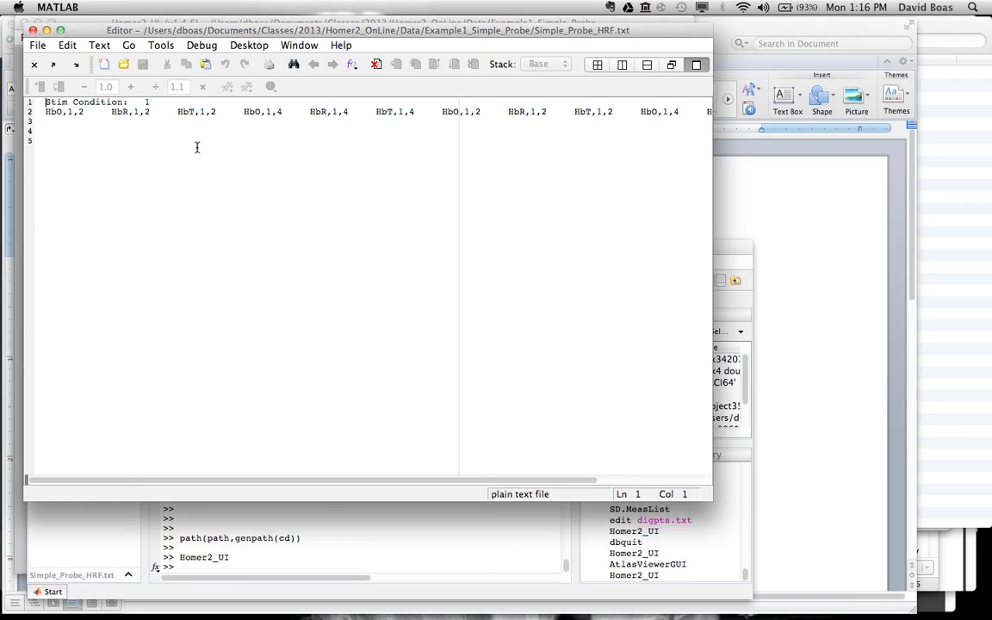
{"action": "left_click", "coordinate": [33, 30]}
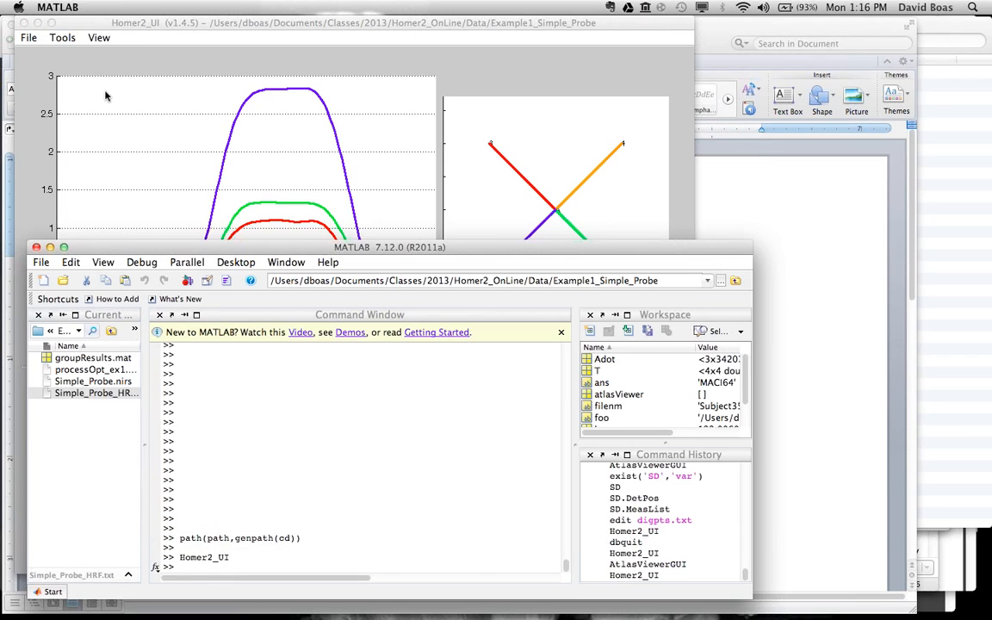
{"action": "left_click", "coordinate": [31, 39]}
{"action": "left_click", "coordinate": [28, 38]}
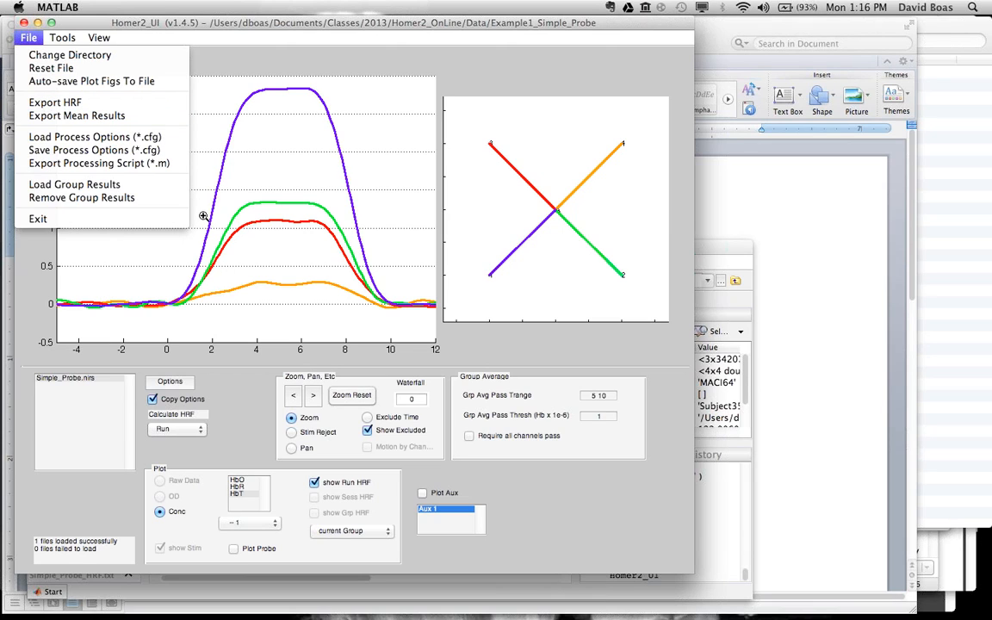
{"action": "mouse_move", "coordinate": [513, 582]}
{"action": "left_click", "coordinate": [453, 593]}
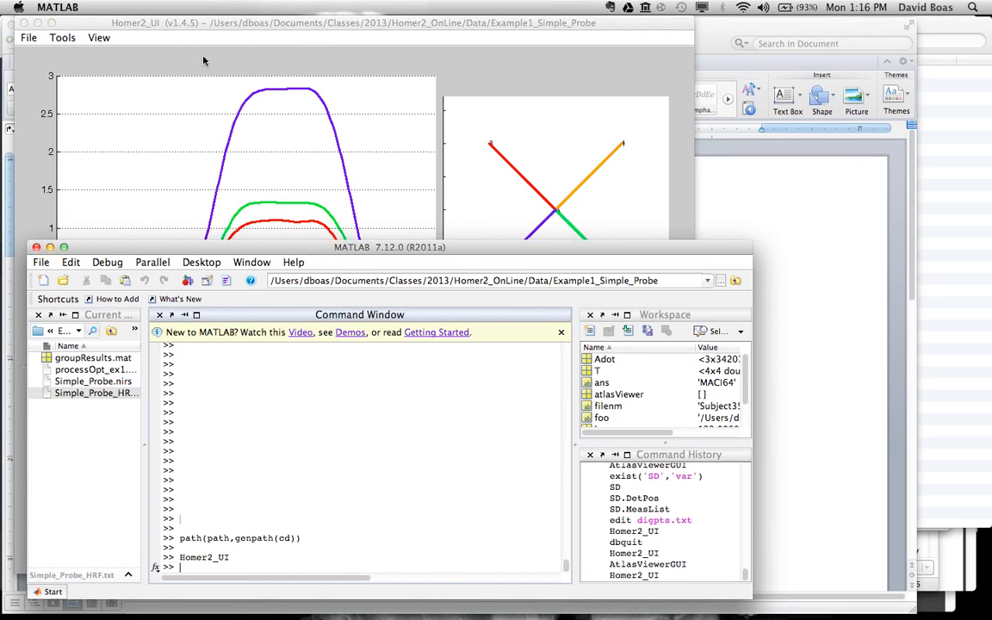
{"action": "left_click", "coordinate": [136, 43]}
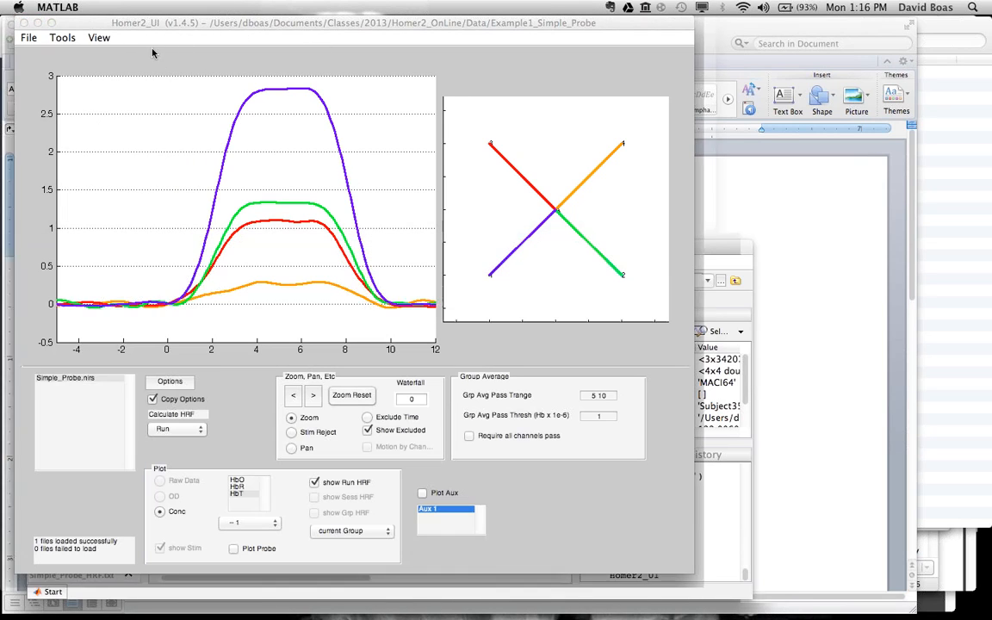
{"action": "left_click", "coordinate": [29, 38]}
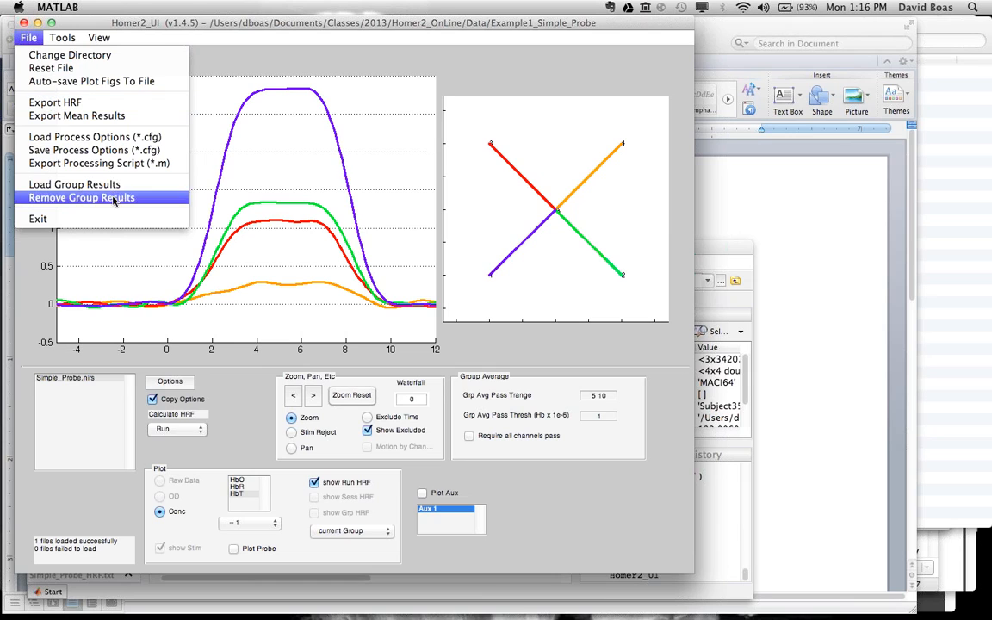
{"action": "left_click", "coordinate": [222, 593]}
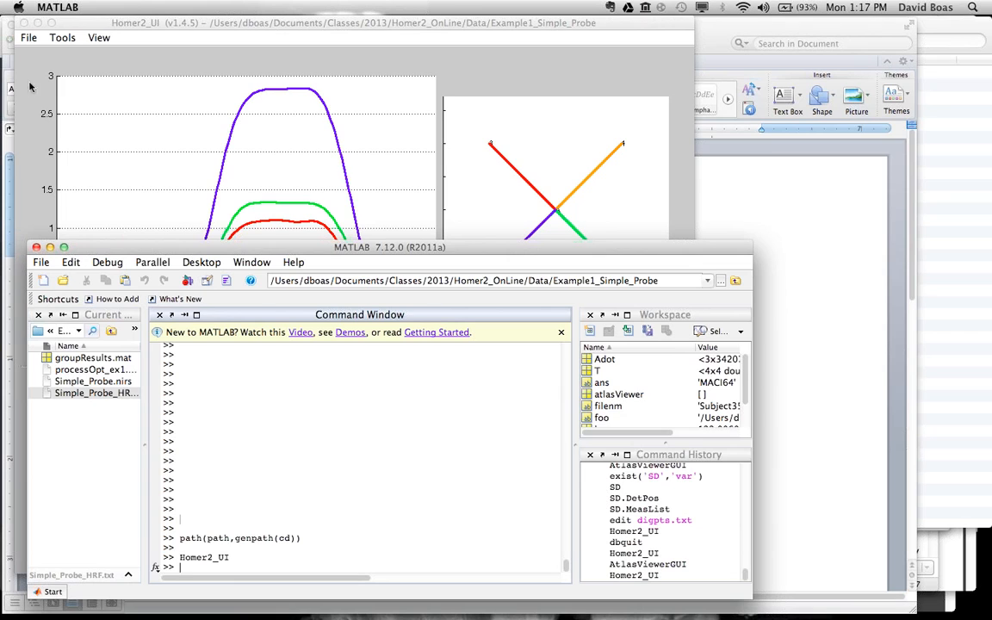
Step: Change the Homer2 directory to the Example2_tw1 folder inside Data
{"action": "left_click", "coordinate": [36, 43]}
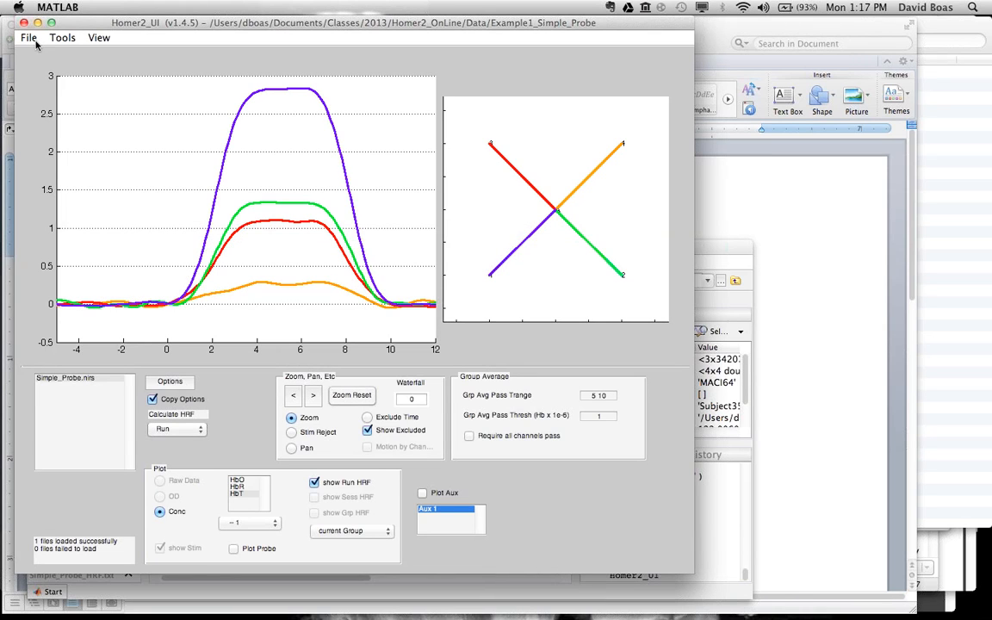
{"action": "left_click", "coordinate": [30, 40]}
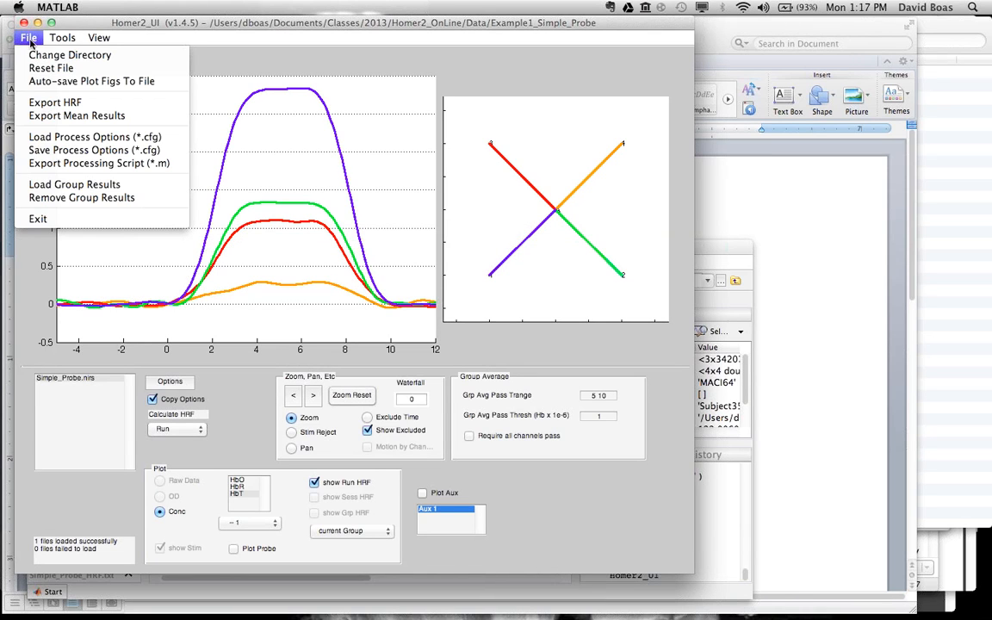
{"action": "left_click", "coordinate": [45, 57]}
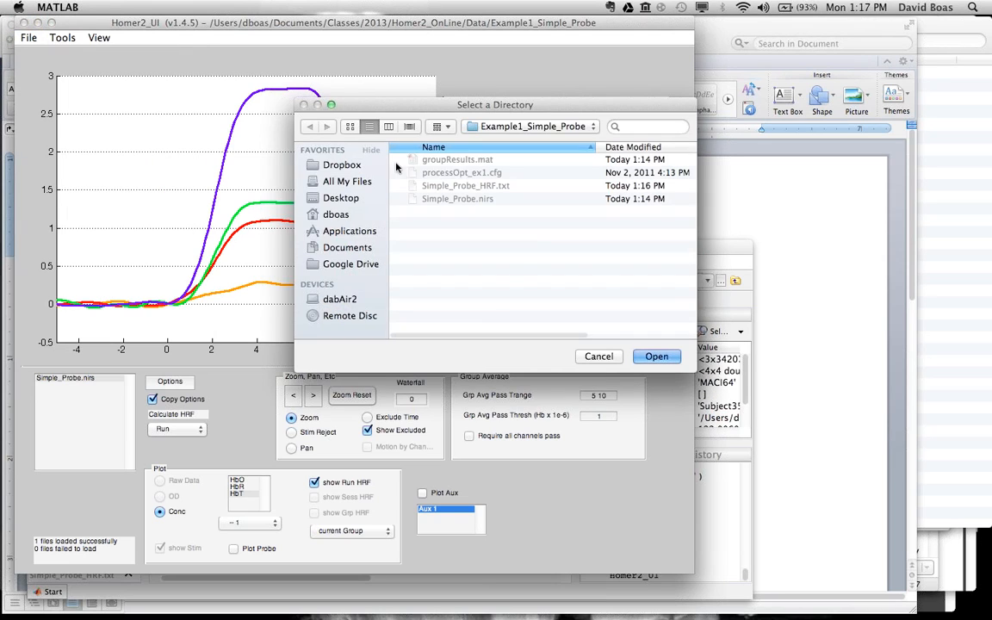
{"action": "left_click", "coordinate": [502, 127]}
{"action": "left_click", "coordinate": [498, 144]}
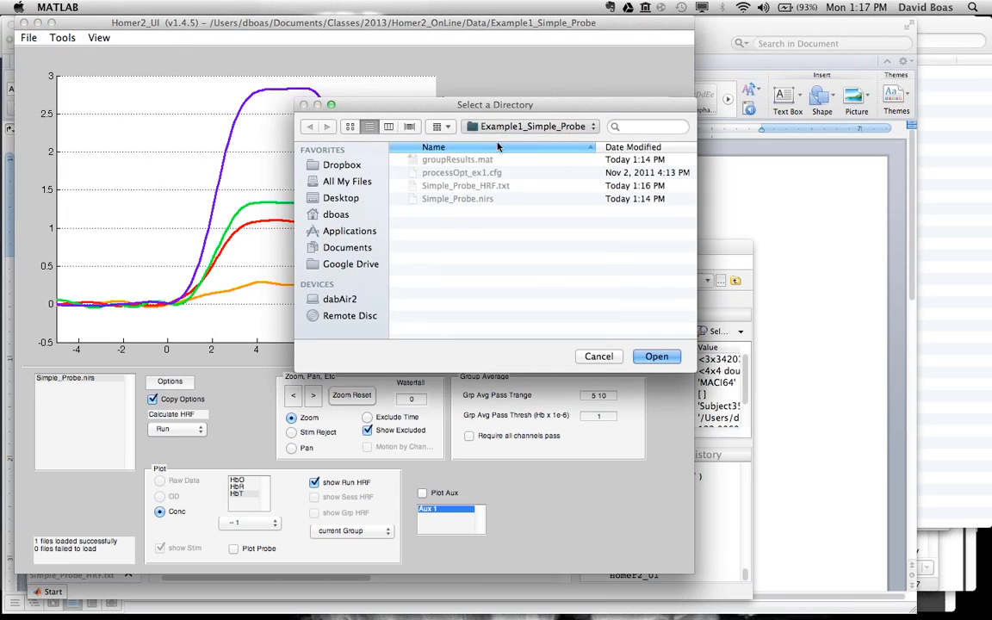
{"action": "double_click", "coordinate": [456, 173]}
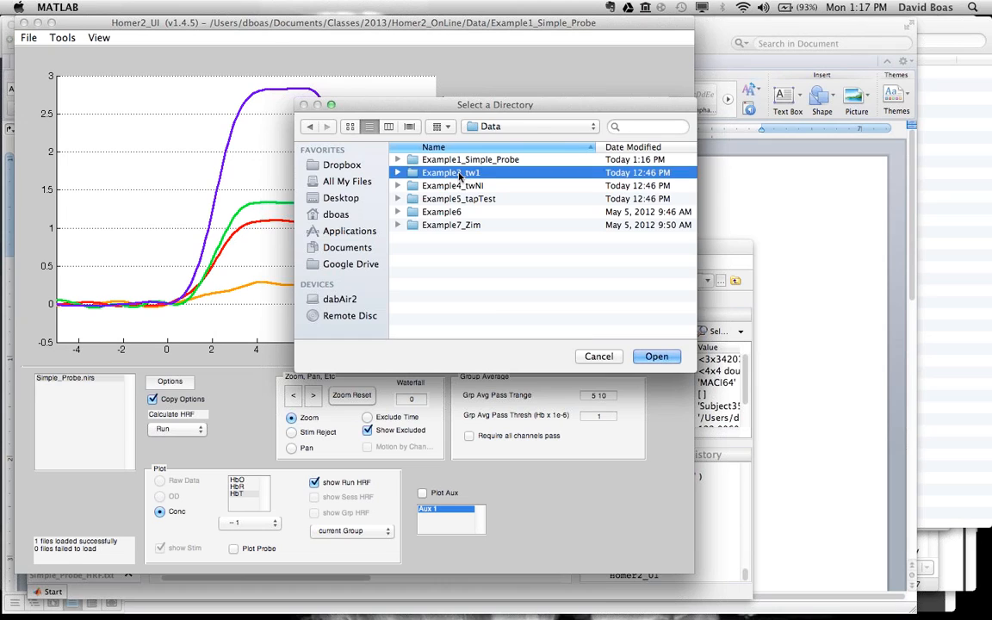
{"action": "left_click", "coordinate": [654, 356]}
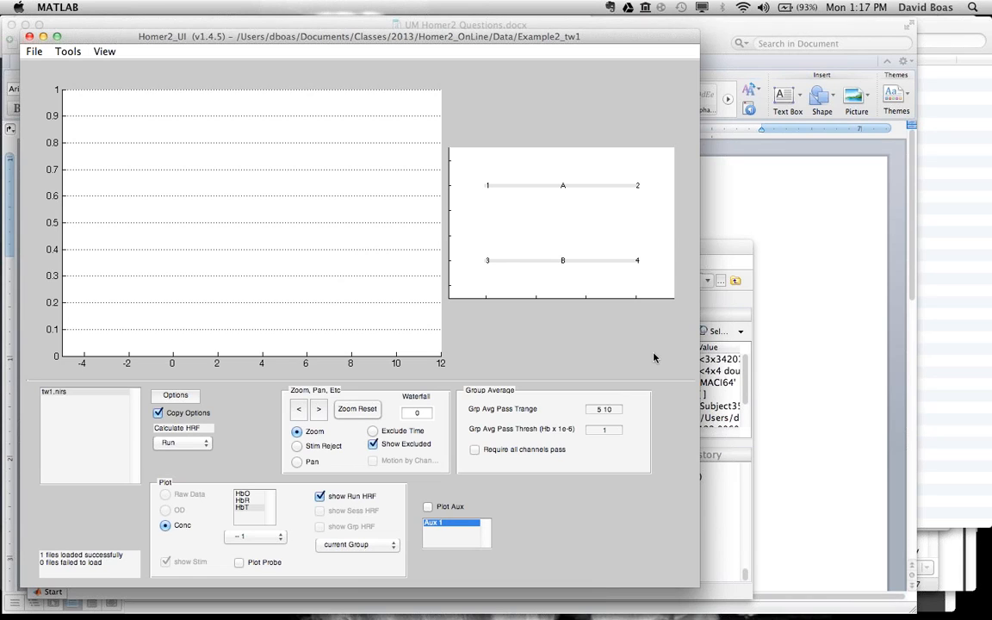
Step: Turn off the run HRF and examine the raw data of the source A and B channels, comparing wavelengths 830 and 690
{"action": "left_click", "coordinate": [565, 262]}
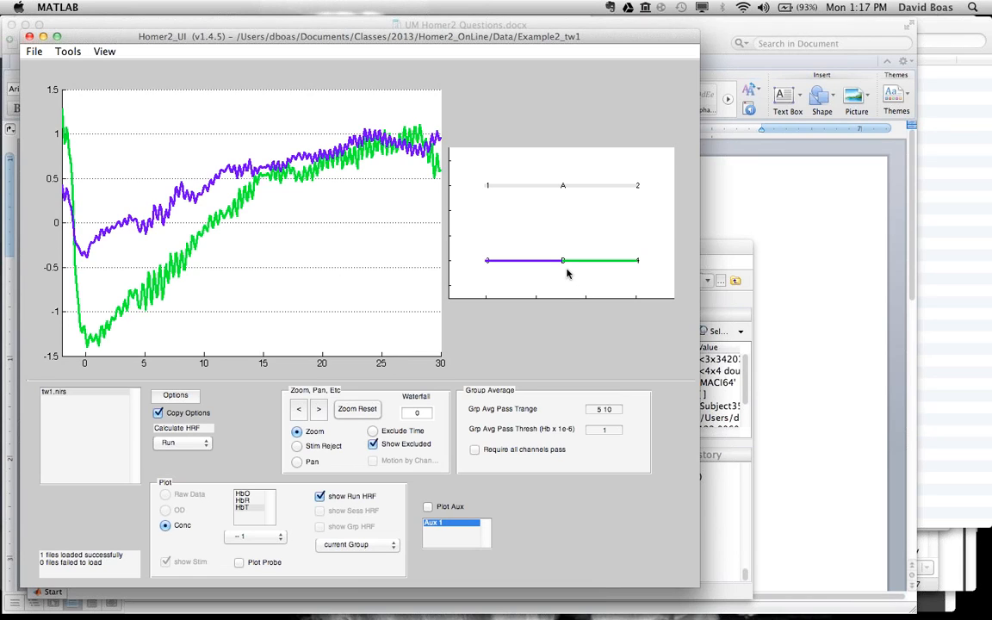
{"action": "left_click", "coordinate": [319, 498]}
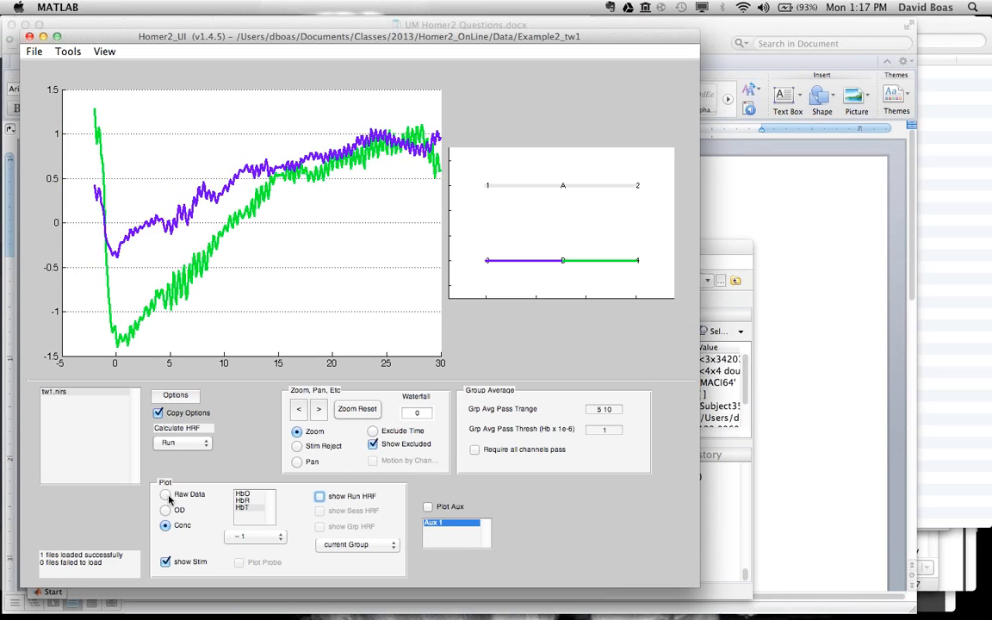
{"action": "left_click", "coordinate": [564, 187]}
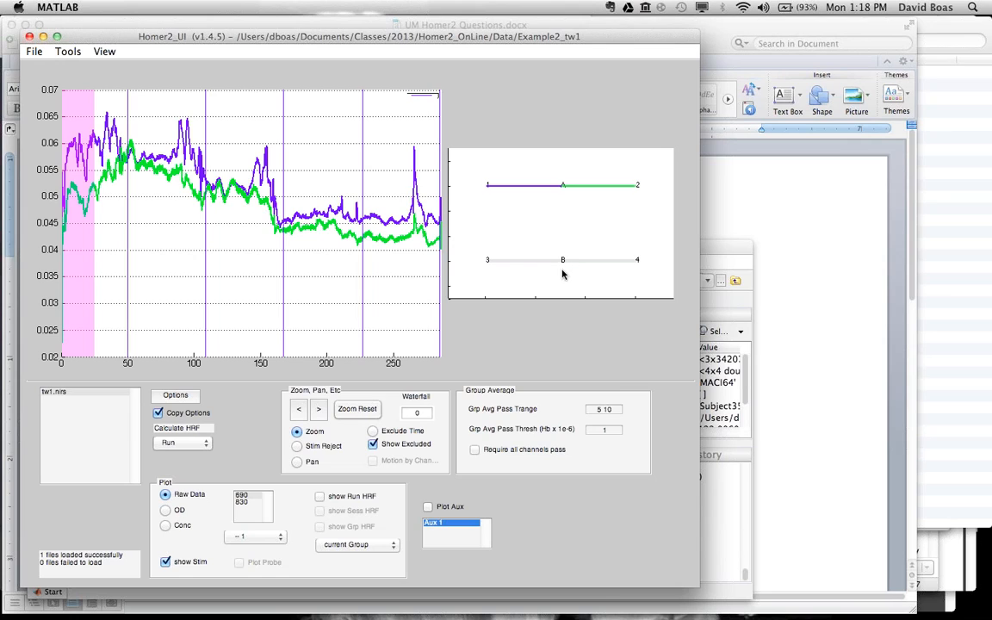
{"action": "left_click", "coordinate": [564, 260]}
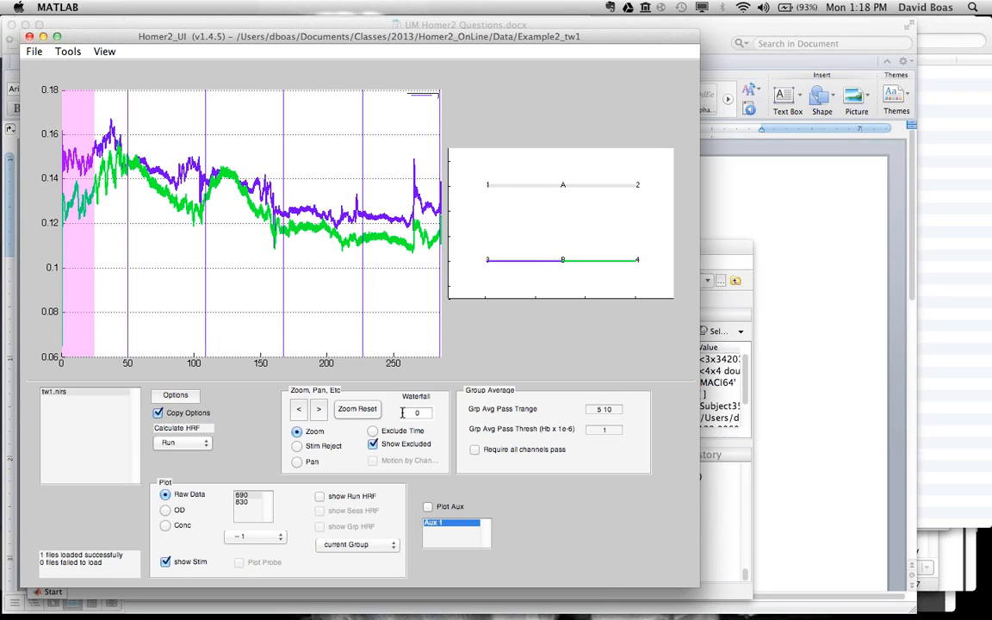
{"action": "left_click", "coordinate": [242, 503]}
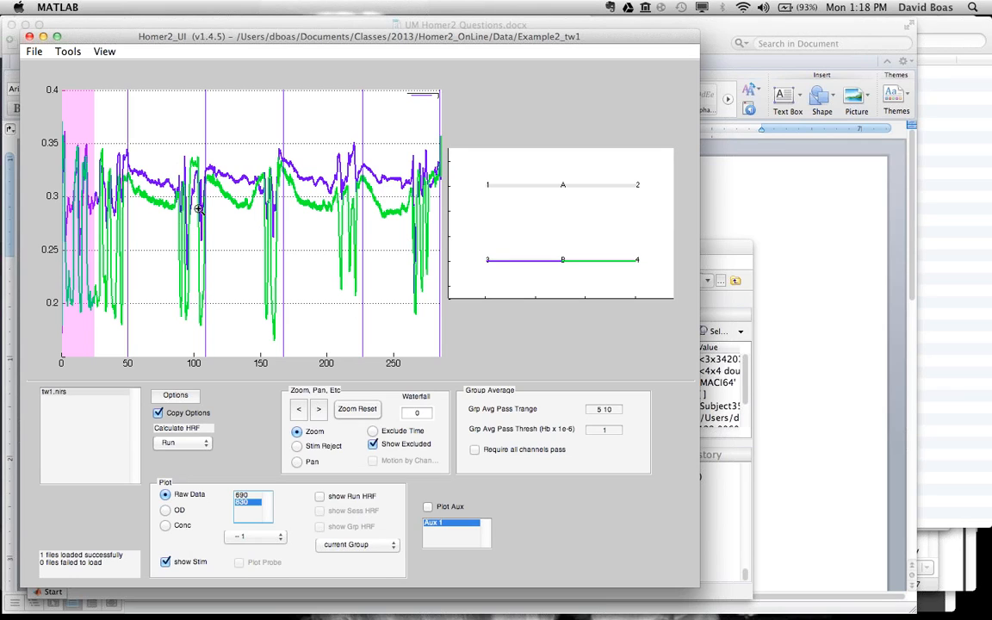
{"action": "left_click", "coordinate": [247, 496]}
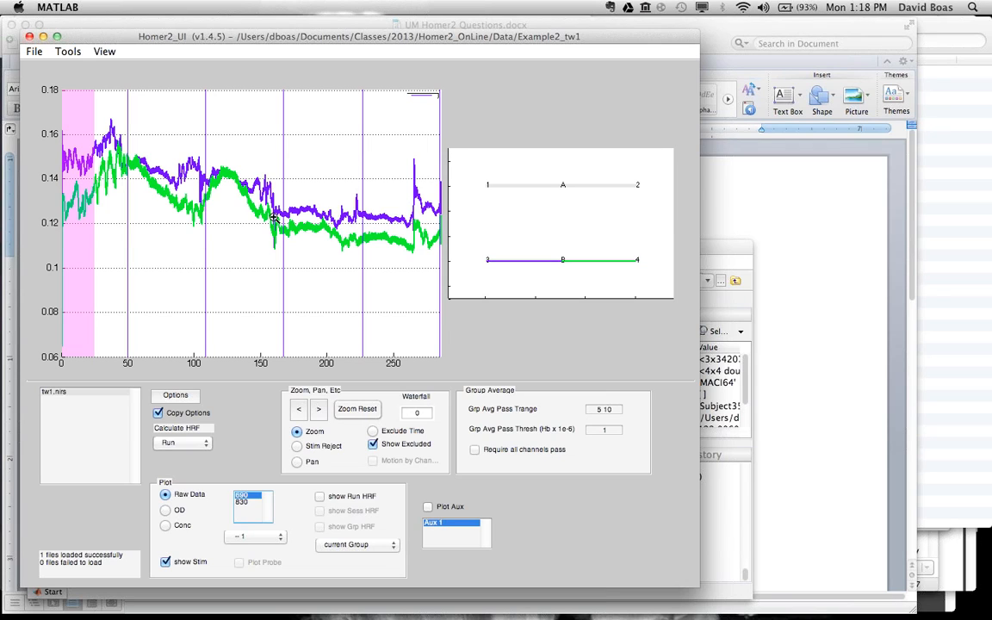
Step: Open the processing options for tw1.nirs, move their window off the plot, and review the Motion_Artifacts parameters
{"action": "left_click", "coordinate": [177, 395]}
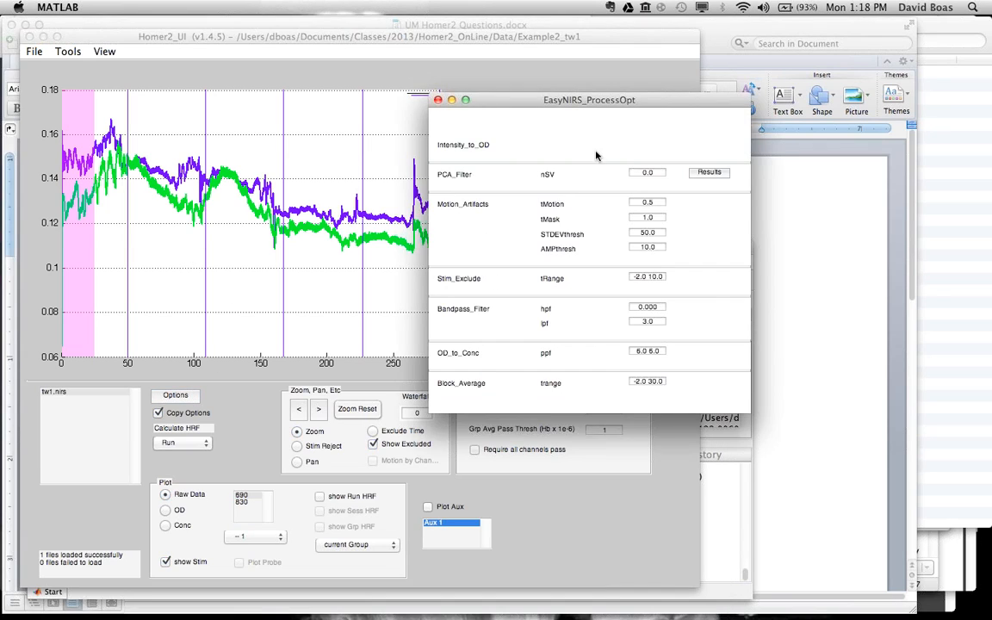
{"action": "left_click_drag", "start_coordinate": [657, 109], "coordinate": [666, 227]}
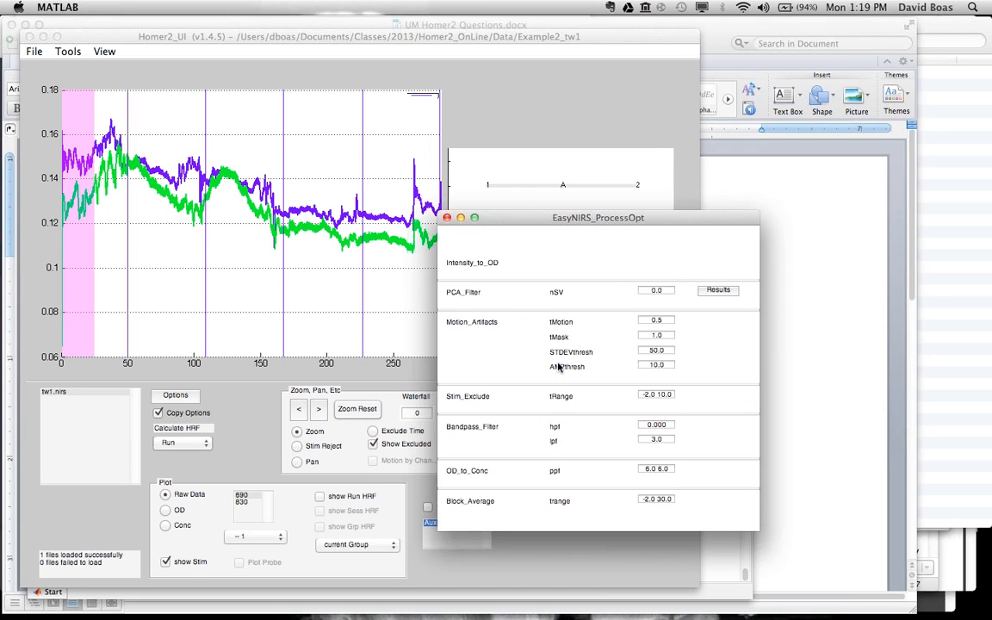
{"action": "mouse_move", "coordinate": [495, 325]}
Step: Recalculate the HRF for the run and plot its OD data at wavelength 830
{"action": "left_click", "coordinate": [254, 441]}
{"action": "left_click", "coordinate": [185, 442]}
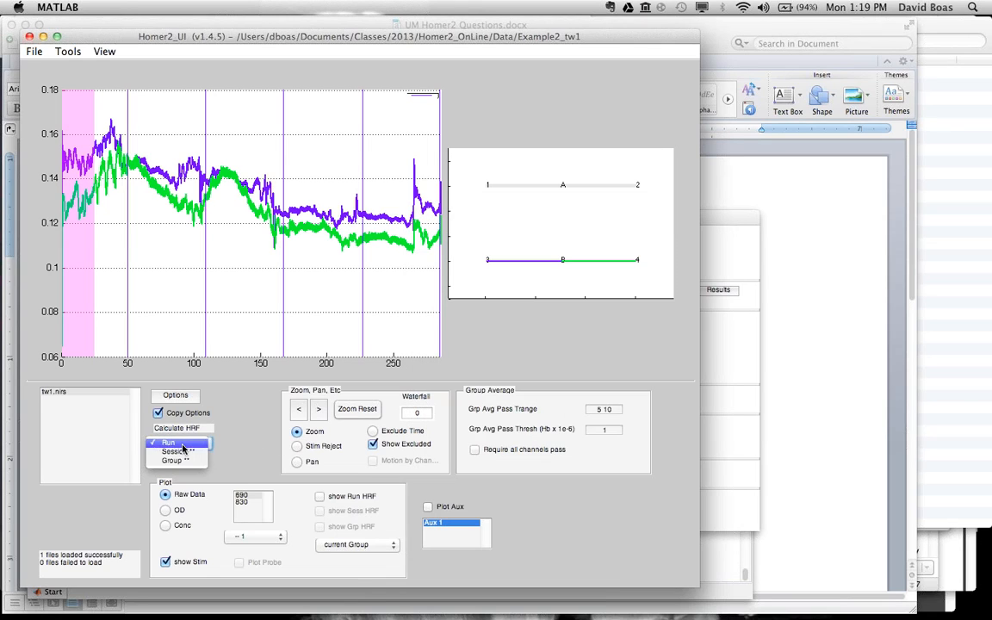
{"action": "left_click", "coordinate": [183, 447]}
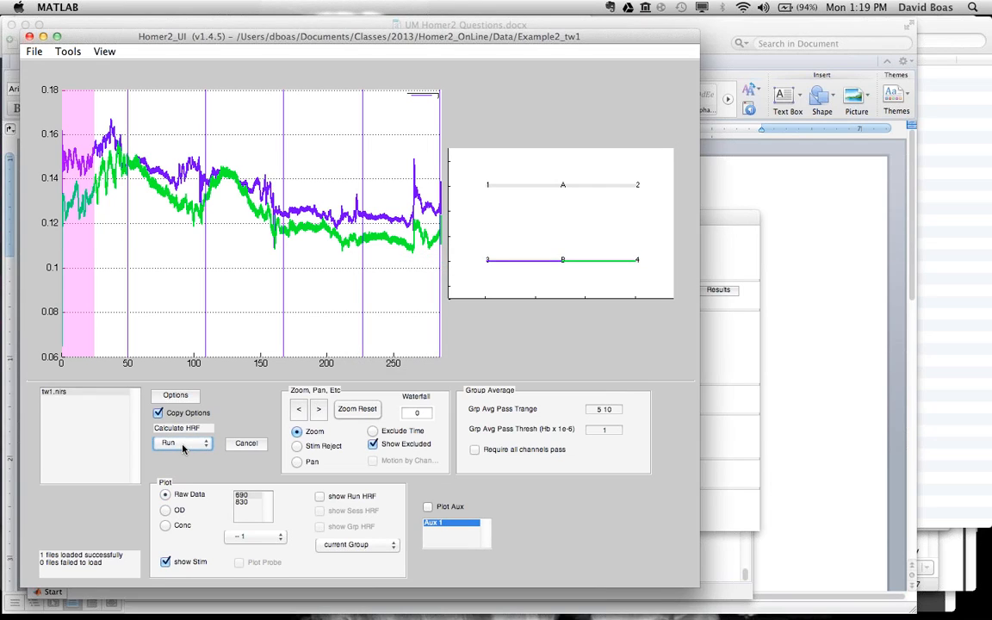
{"action": "left_click", "coordinate": [165, 511]}
{"action": "left_click", "coordinate": [244, 503]}
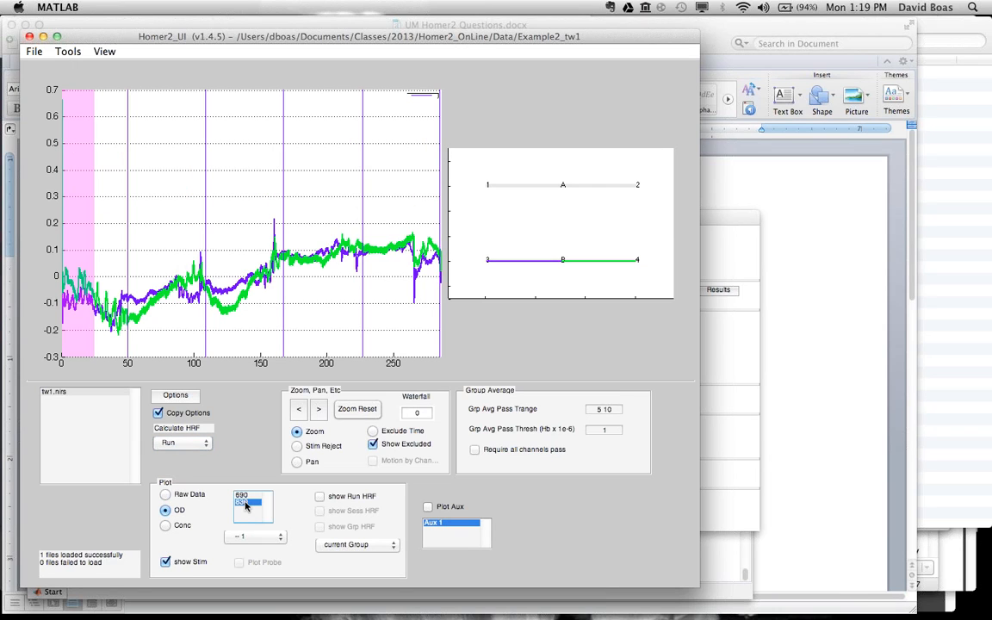
Step: Plot the concentration data for HbO and overlay HbR to compare them, ending with HbO alone
{"action": "left_click", "coordinate": [165, 525]}
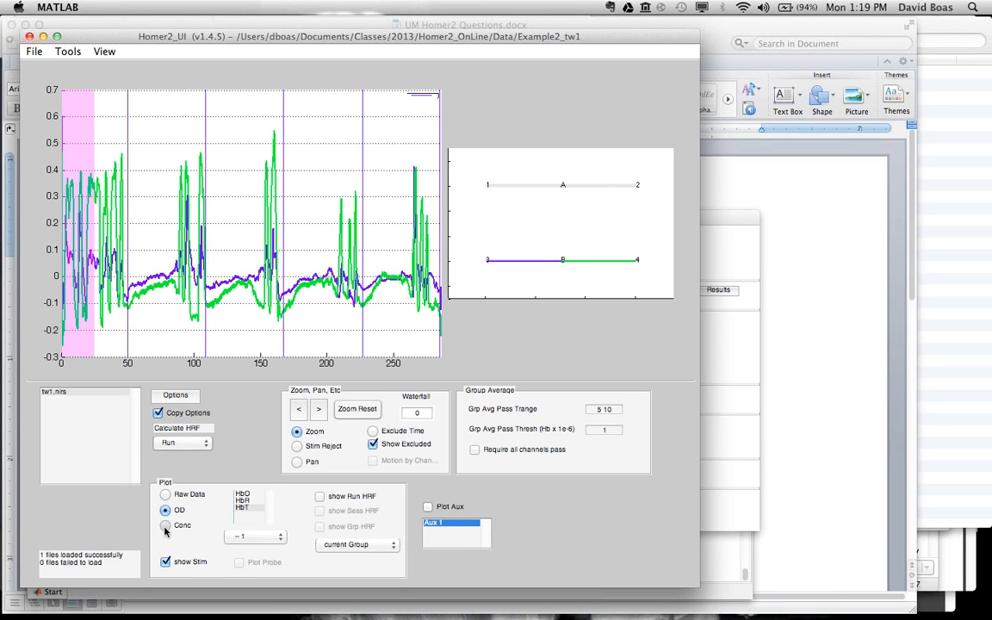
{"action": "left_click", "coordinate": [241, 494]}
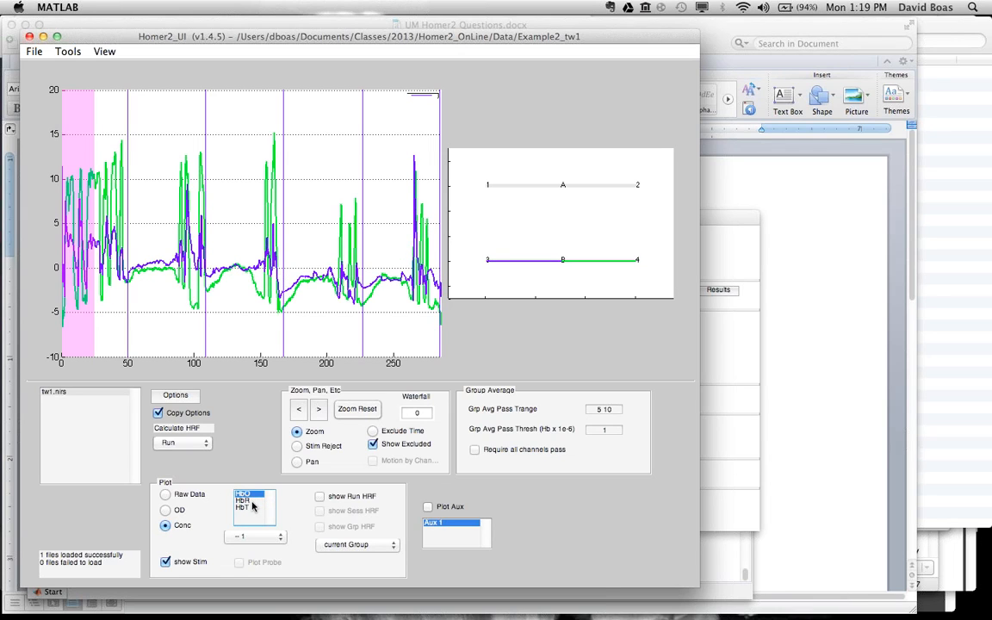
{"action": "left_click", "coordinate": [251, 501], "text": "shift"}
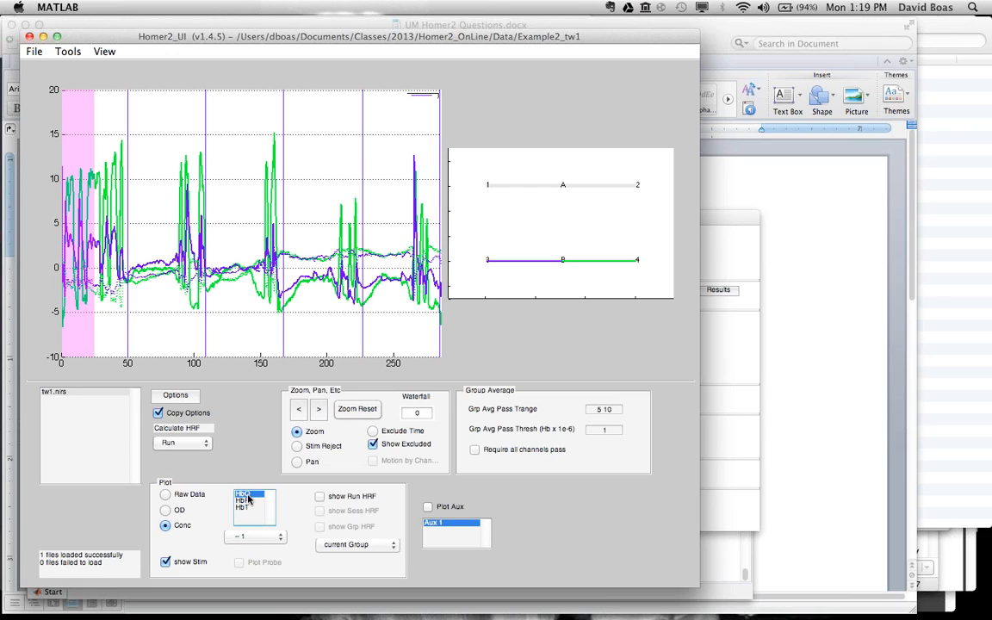
{"action": "left_click", "coordinate": [242, 493]}
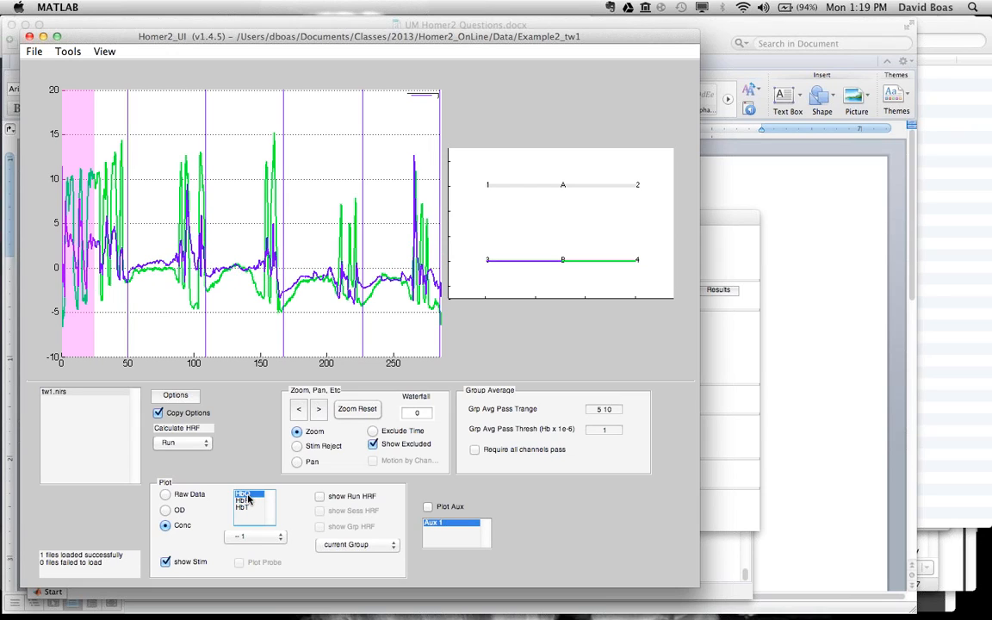
Step: Show the run HRF, add HbR to the HbO curves for comparison, and return to the full time course
{"action": "left_click", "coordinate": [320, 497]}
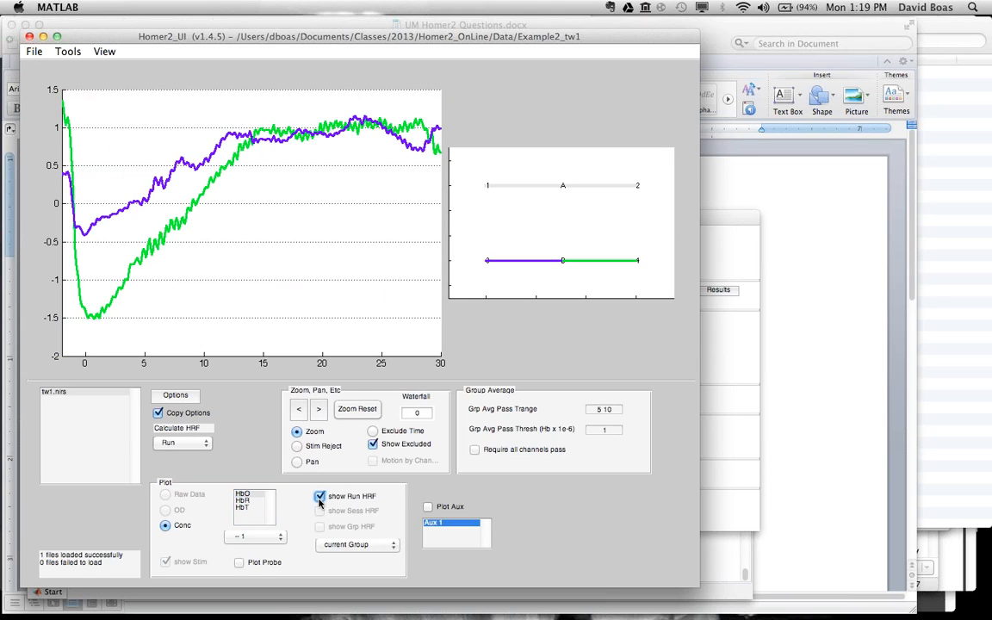
{"action": "left_click", "coordinate": [242, 501], "text": "shift"}
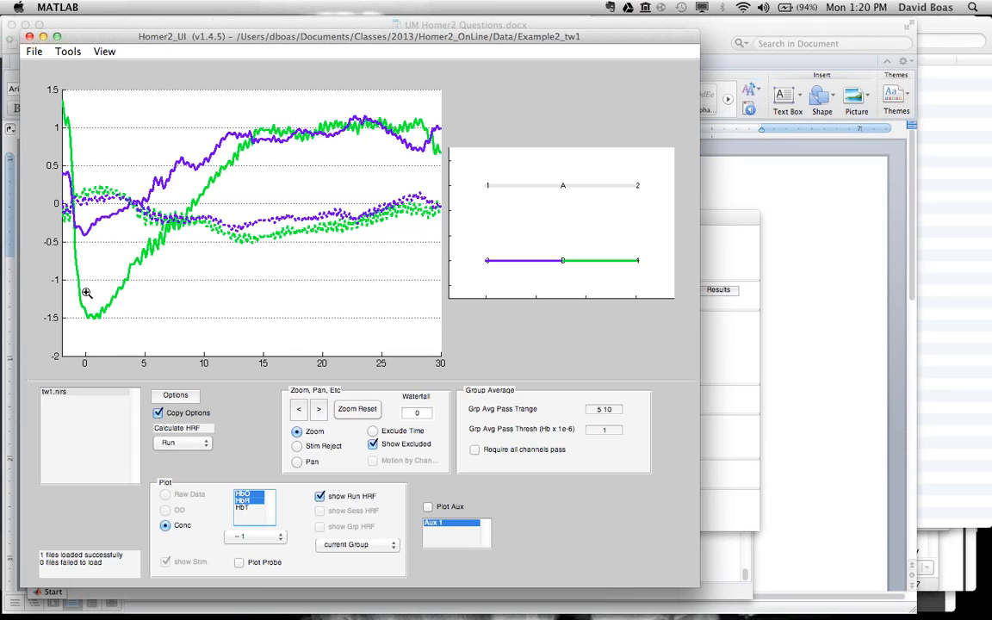
{"action": "left_click", "coordinate": [320, 497]}
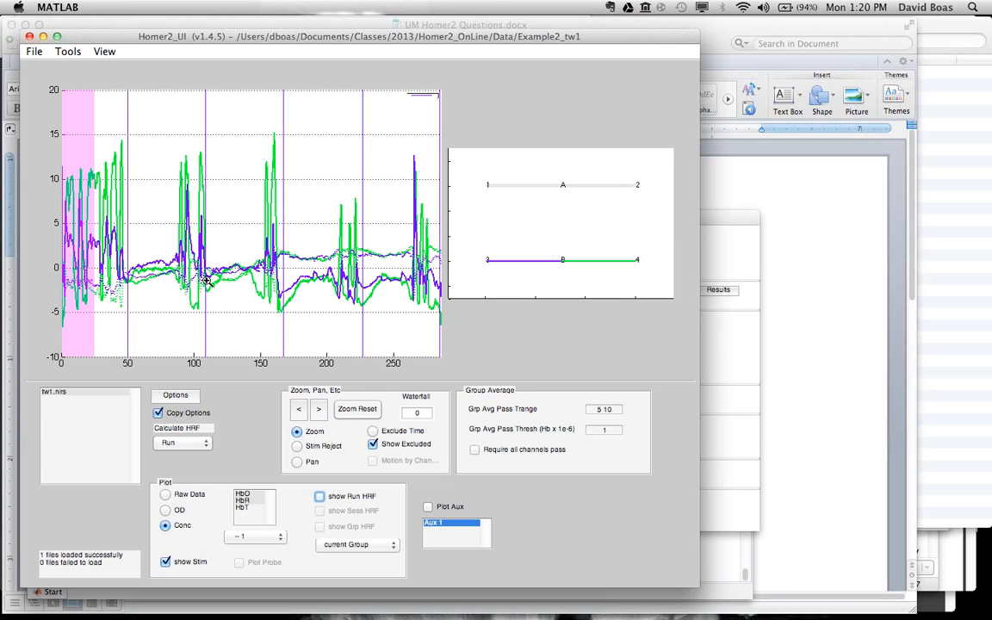
Step: Reject the stimulus at about 108 s with Stim Reject, recalculate the run's HRF and view the resulting curves
{"action": "left_click", "coordinate": [297, 448]}
{"action": "left_click_drag", "start_coordinate": [191, 113], "coordinate": [211, 111]}
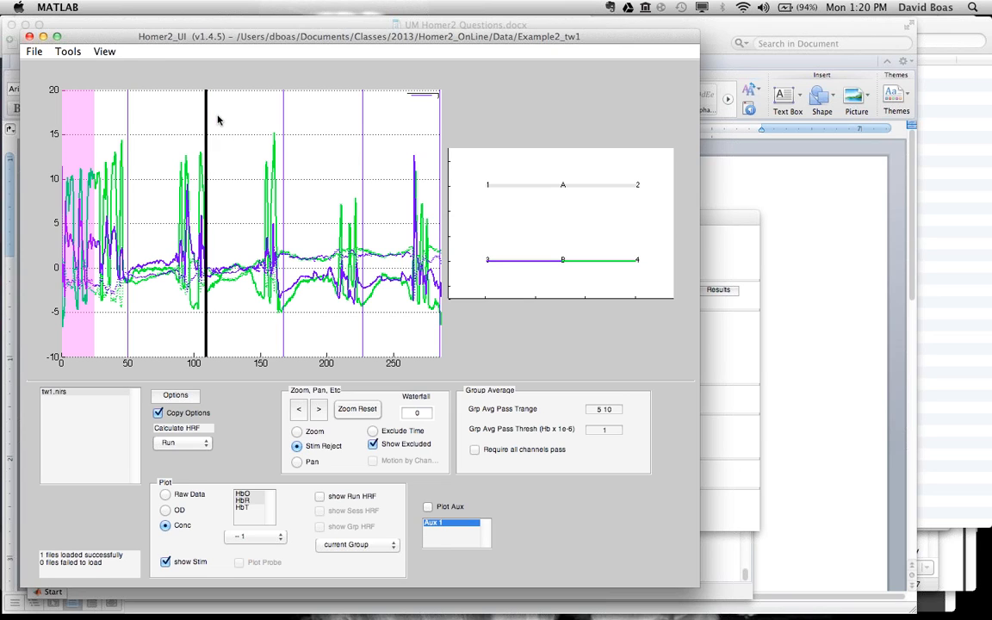
{"action": "left_click", "coordinate": [87, 75]}
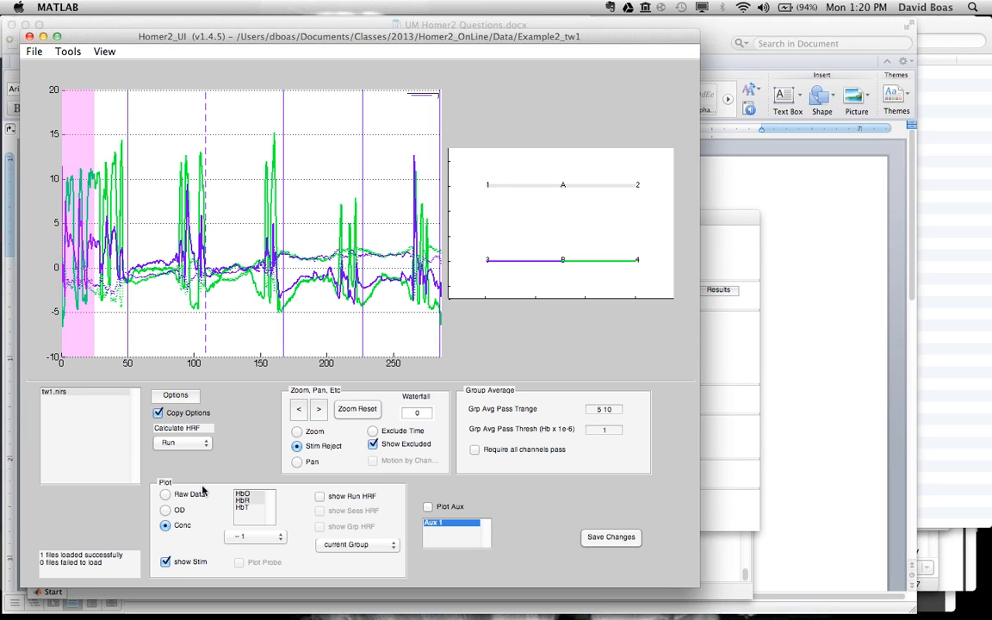
{"action": "left_click", "coordinate": [178, 444]}
{"action": "left_click", "coordinate": [169, 442]}
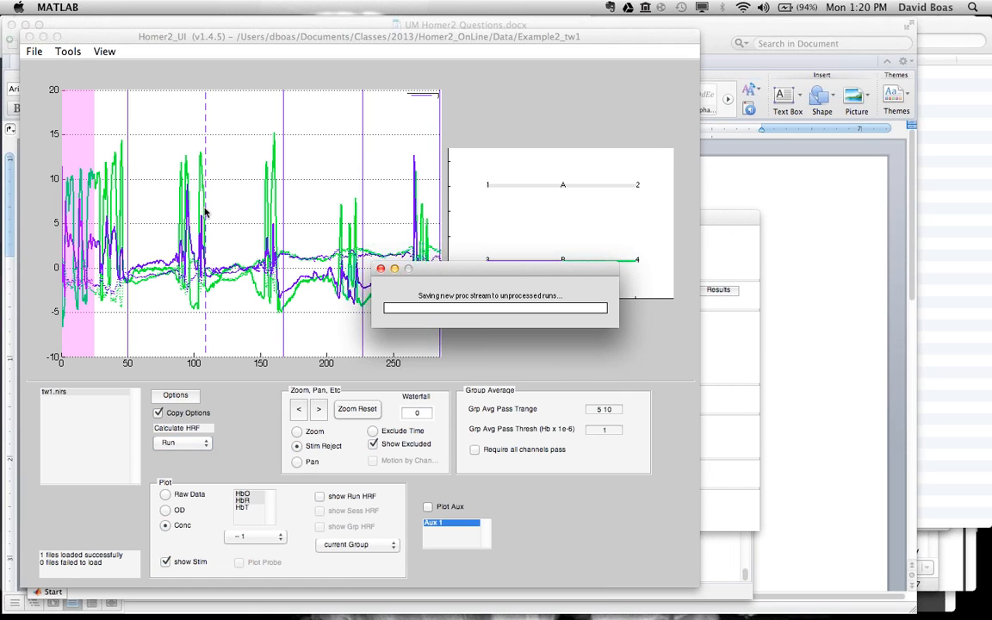
{"action": "left_click", "coordinate": [318, 497]}
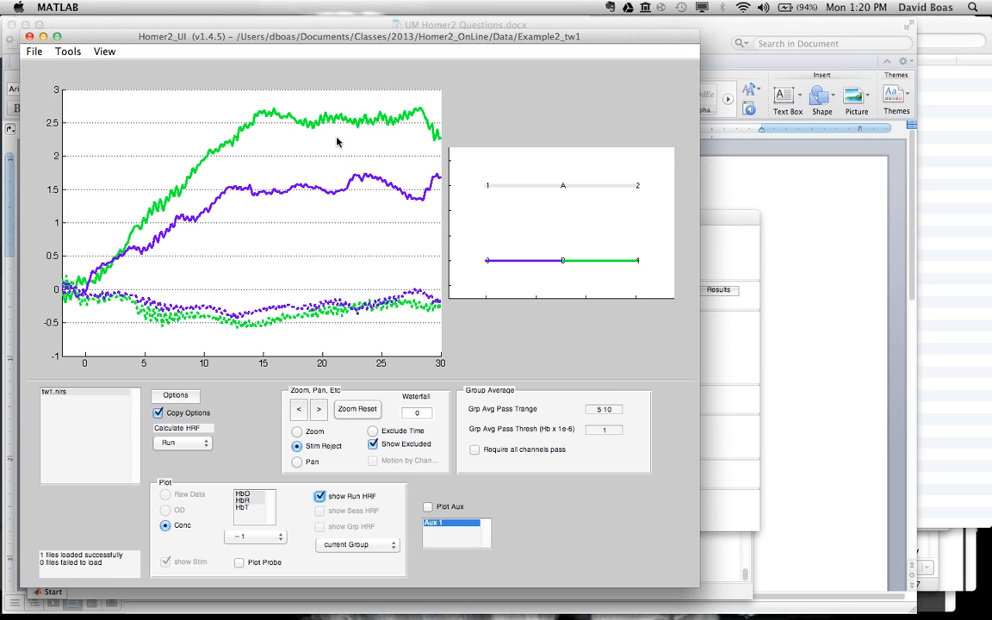
{"action": "left_click", "coordinate": [319, 497]}
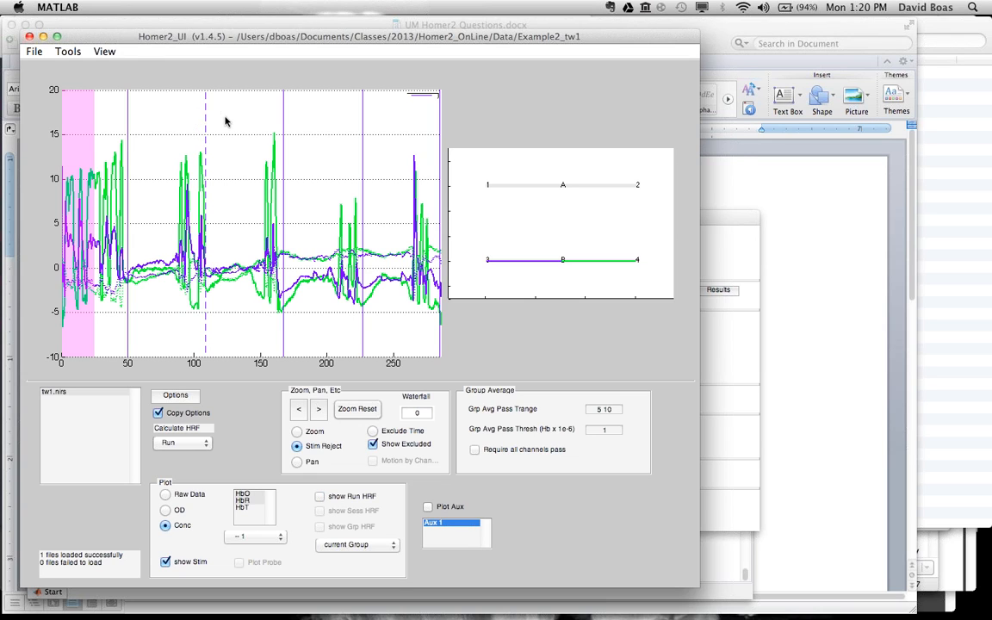
Step: Restore the rejected stimulus at about 108 s and recalculate the HRF for the run
{"action": "left_click", "coordinate": [201, 105]}
{"action": "left_click", "coordinate": [82, 71]}
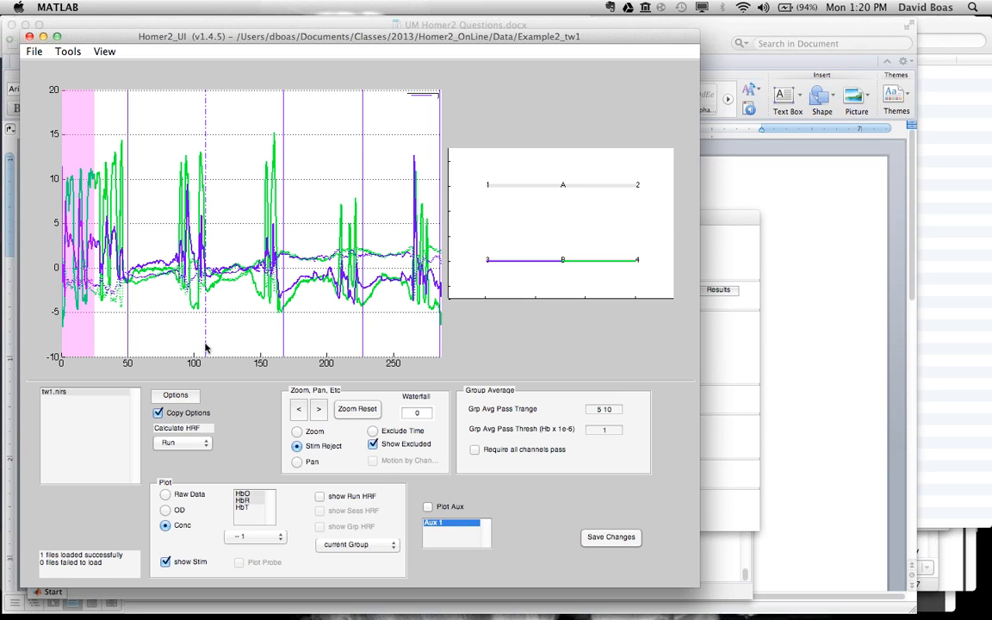
{"action": "left_click", "coordinate": [168, 443]}
{"action": "left_click", "coordinate": [169, 445]}
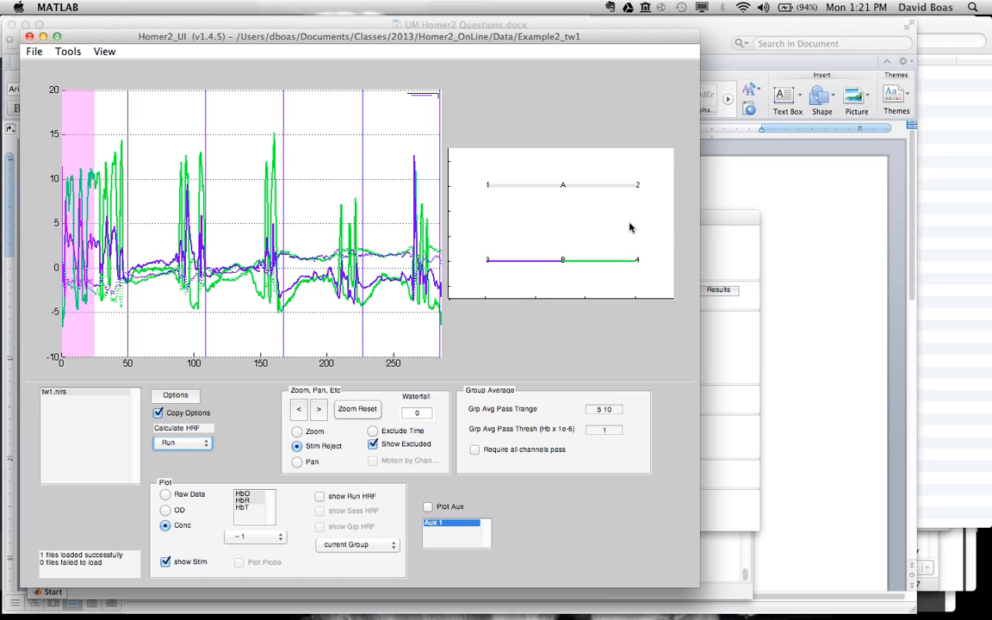
Step: Set the Motion_Artifacts AMPthresh to 0.1 in the processing options and plot the OD data
{"action": "left_click", "coordinate": [716, 216]}
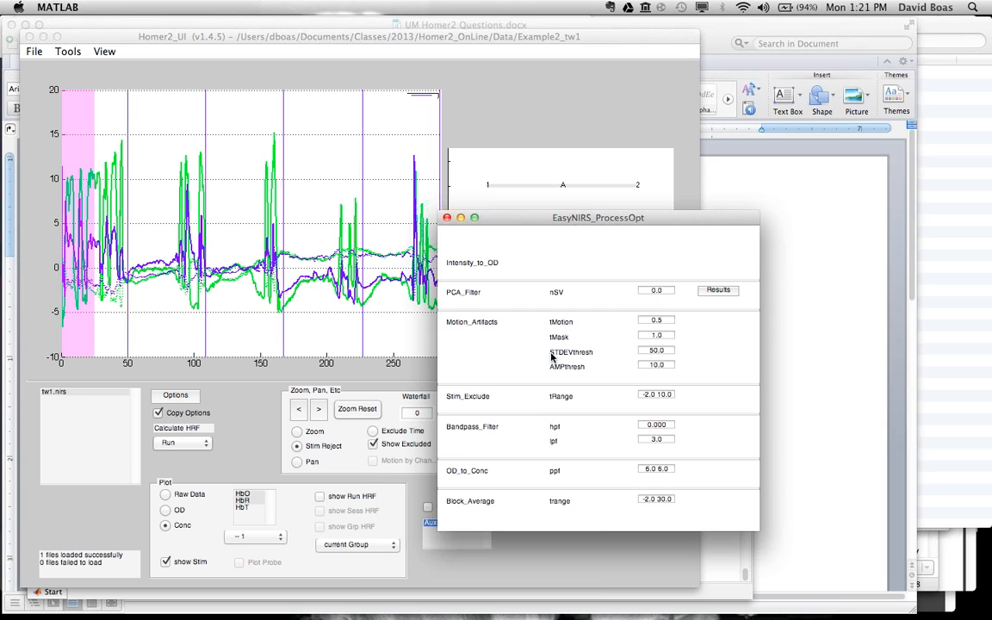
{"action": "mouse_move", "coordinate": [571, 357]}
{"action": "left_click", "coordinate": [651, 365]}
{"action": "type", "text": ".5"}
{"action": "left_click", "coordinate": [168, 511]}
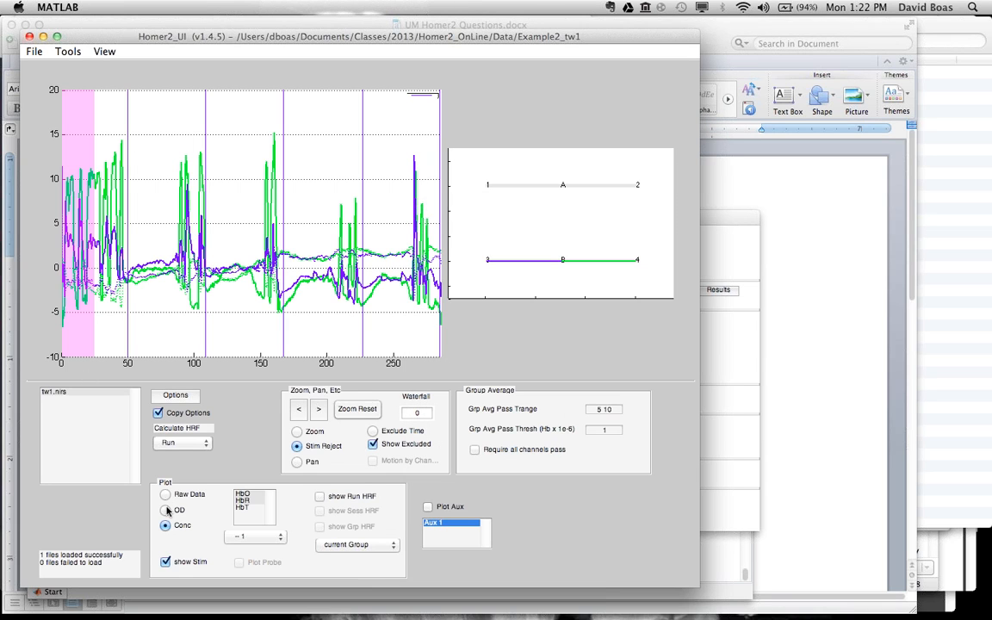
{"action": "left_click", "coordinate": [166, 510]}
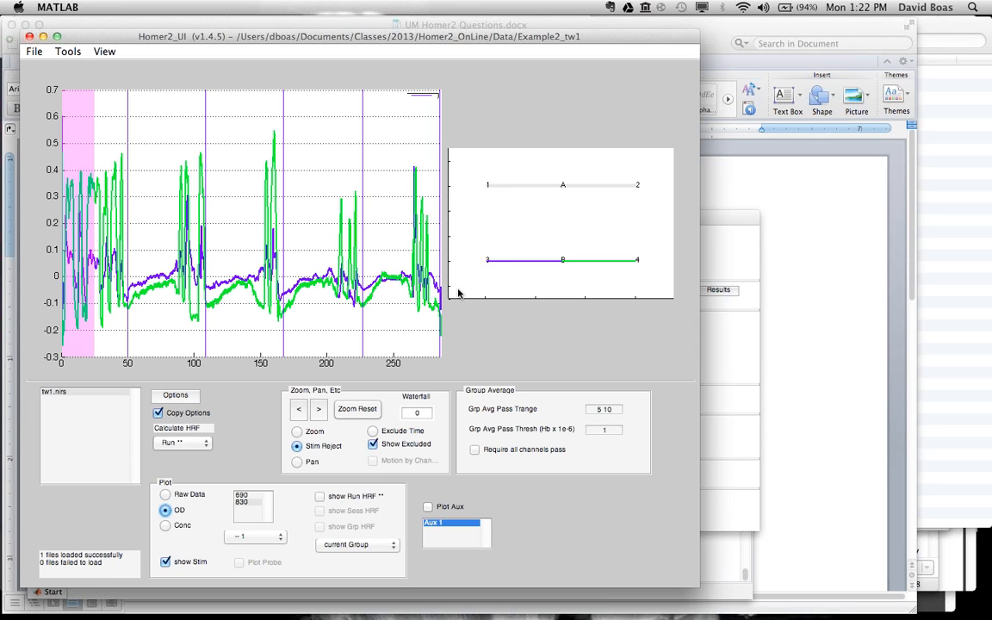
Step: Recalculate the run's HRF with the new motion artifact threshold, checking the processing options before and after
{"action": "left_click", "coordinate": [719, 219]}
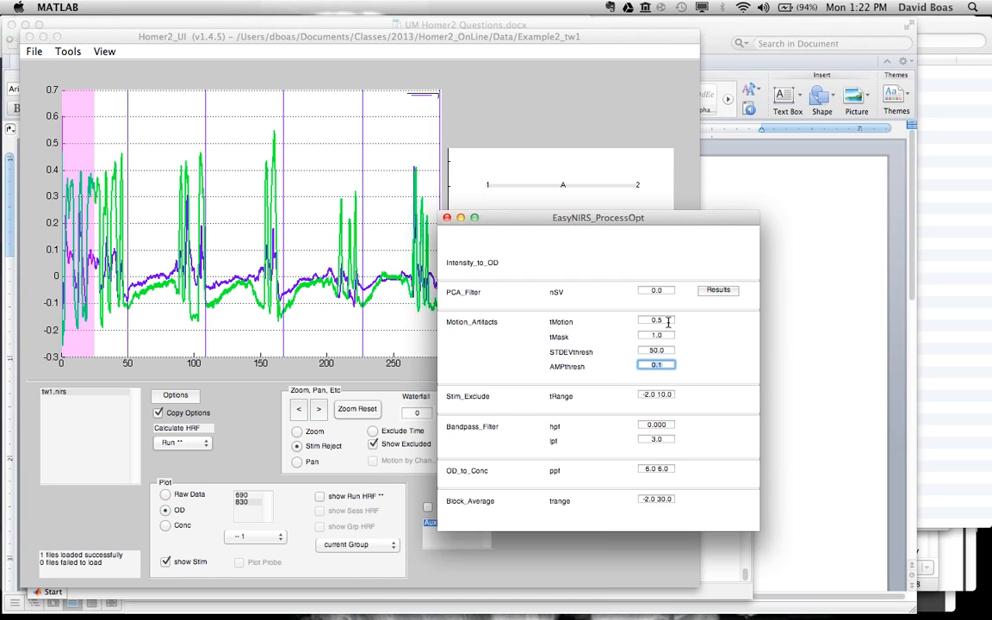
{"action": "left_click", "coordinate": [143, 371]}
{"action": "left_click", "coordinate": [182, 443]}
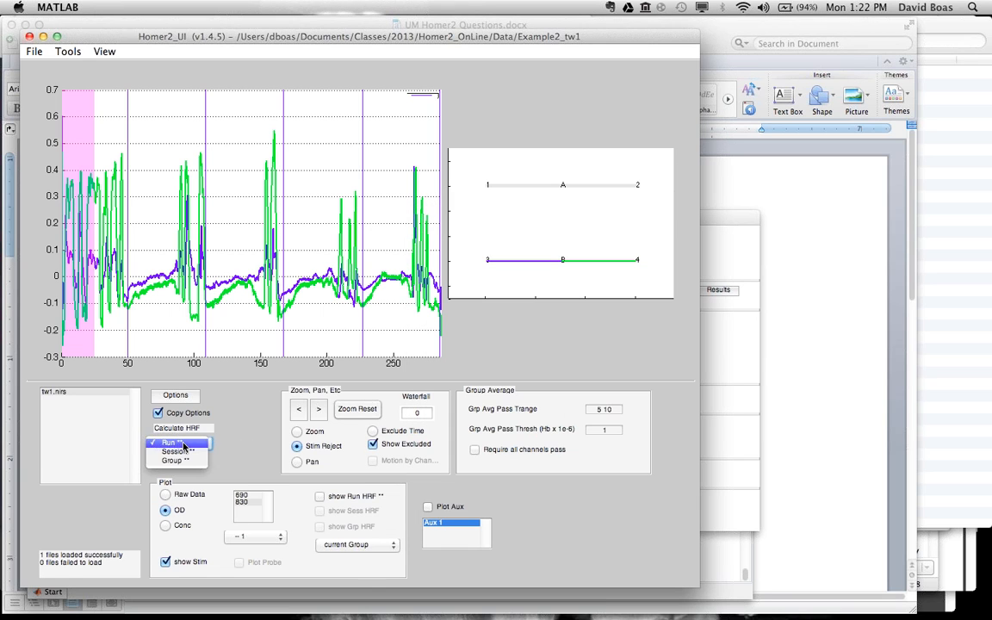
{"action": "left_click", "coordinate": [183, 444]}
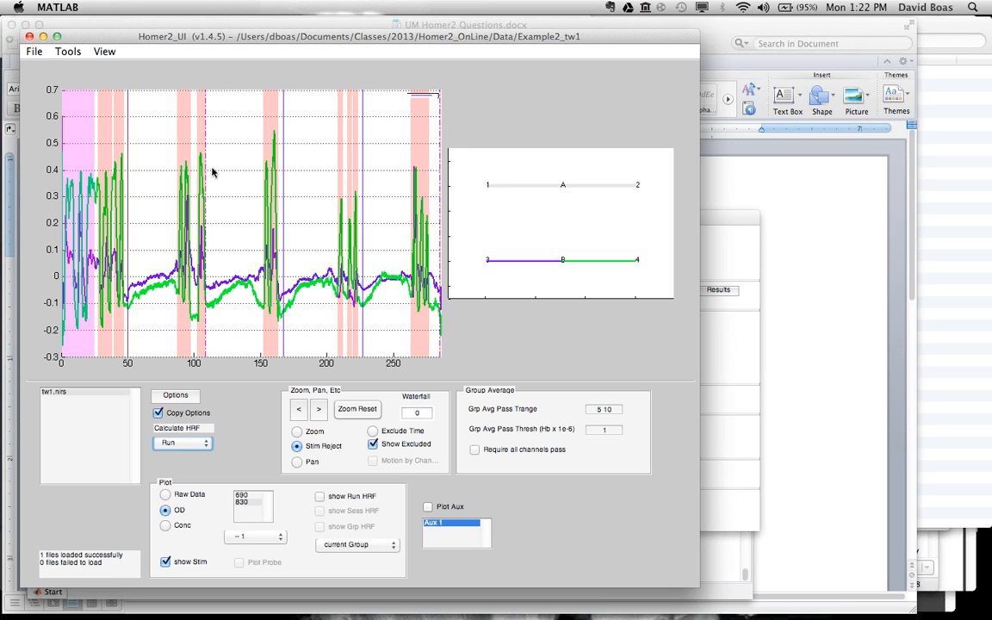
{"action": "left_click", "coordinate": [720, 225]}
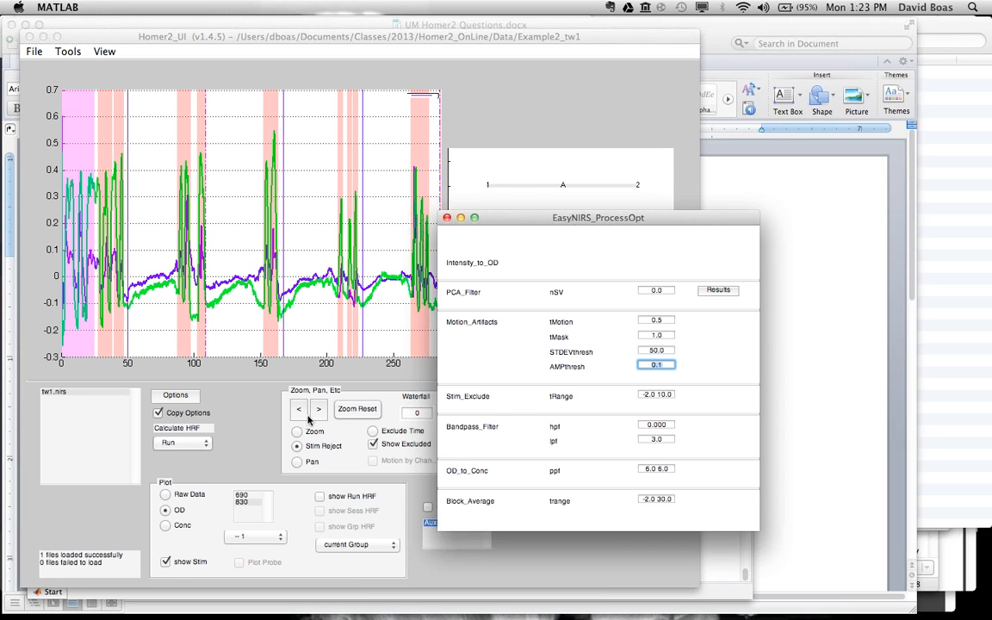
{"action": "left_click", "coordinate": [233, 441]}
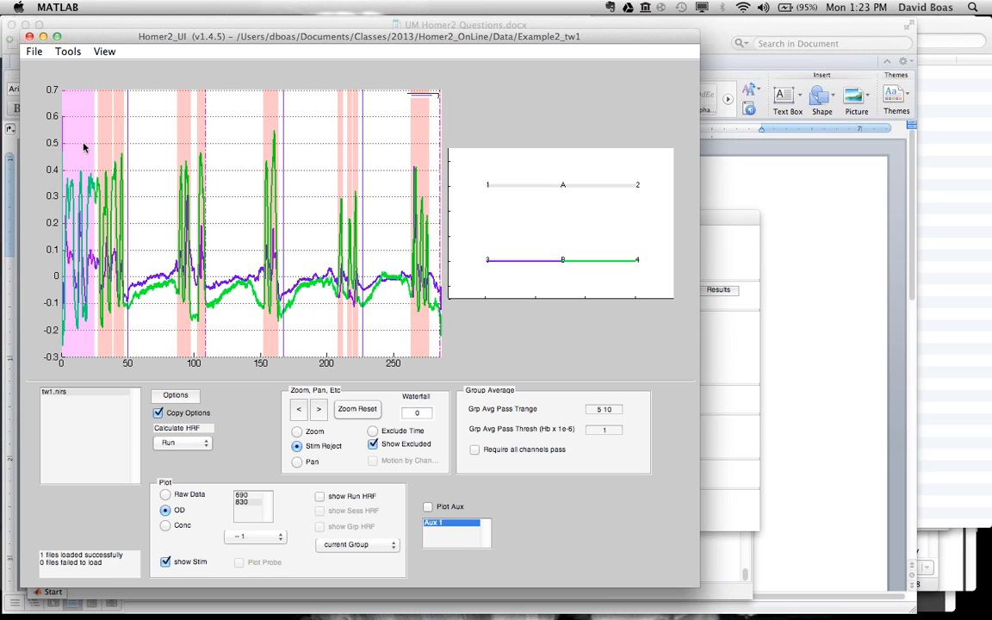
Step: Clear the excluded time at the start of the run and exclude 0 to about 25 s again
{"action": "left_click", "coordinate": [375, 432]}
{"action": "left_click", "coordinate": [88, 143]}
{"action": "left_click", "coordinate": [41, 72]}
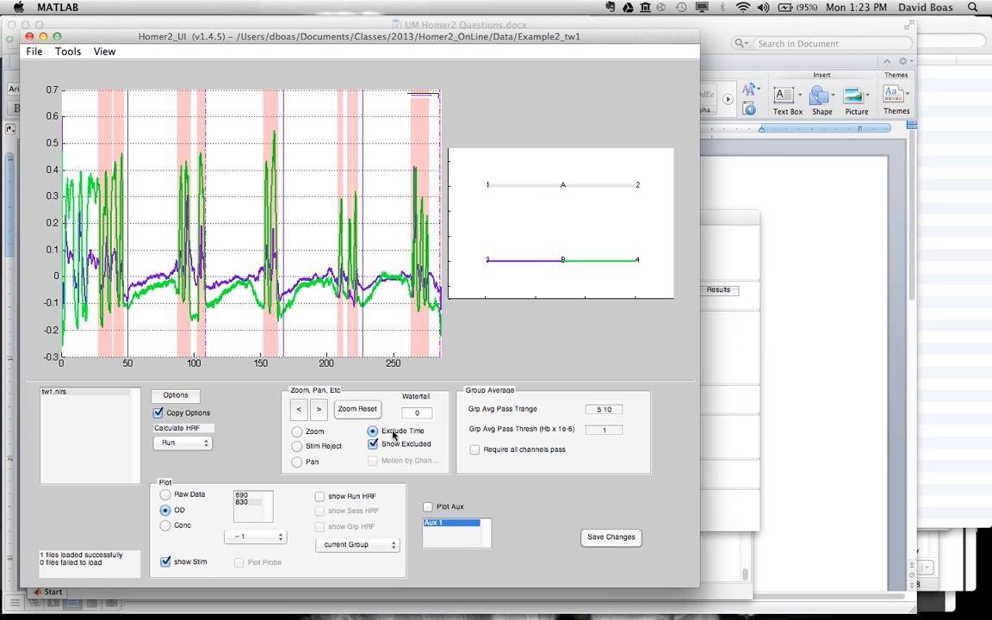
{"action": "left_click_drag", "start_coordinate": [93, 148], "coordinate": [60, 150]}
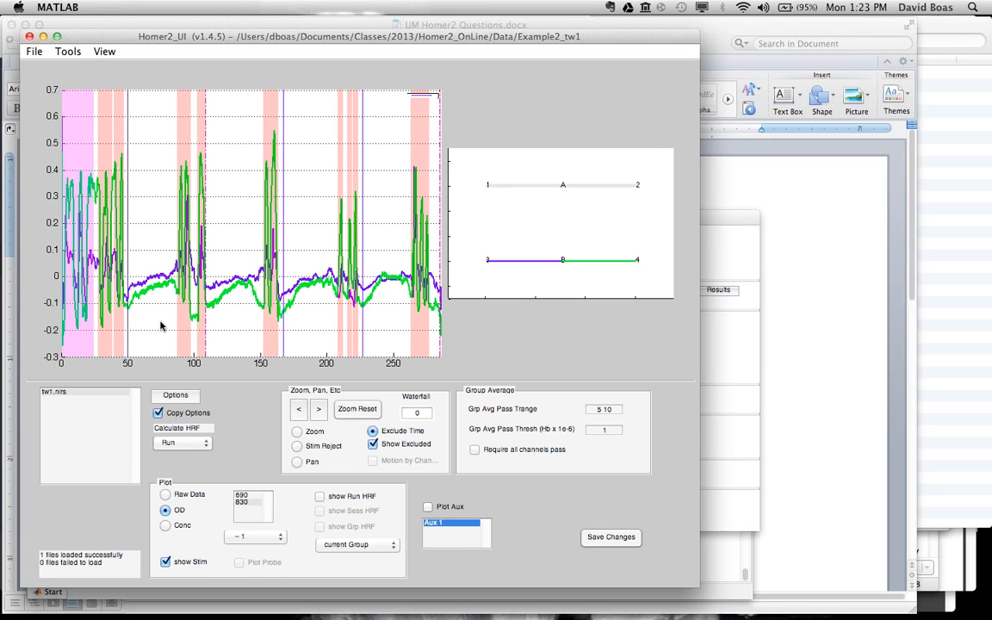
Step: Recalculate the HRF for the run, view its HbO and HbR curves, and return to the concentration time course
{"action": "left_click", "coordinate": [175, 444]}
{"action": "left_click", "coordinate": [175, 447]}
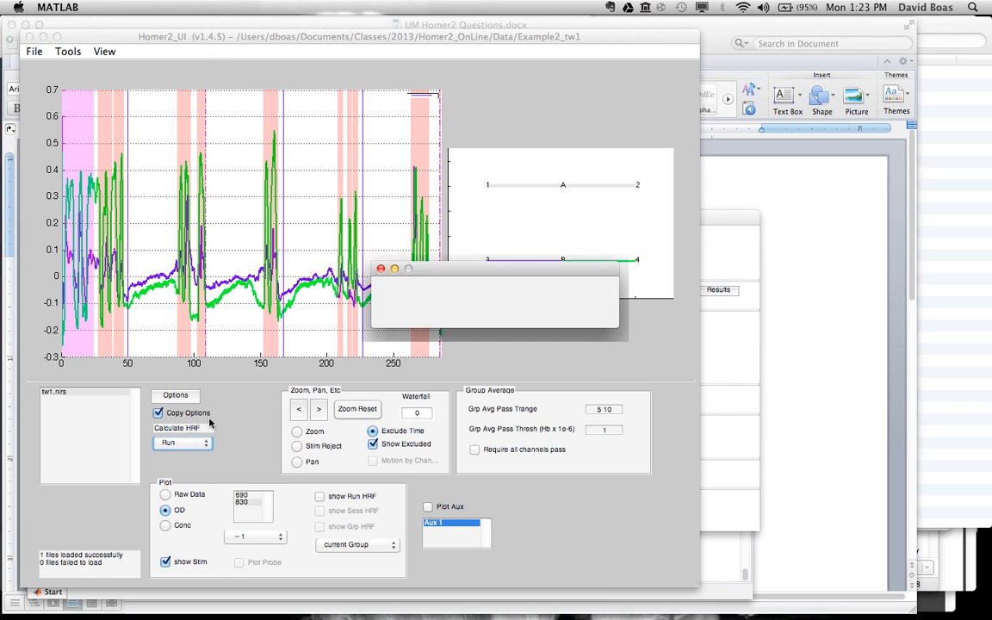
{"action": "left_click", "coordinate": [319, 497]}
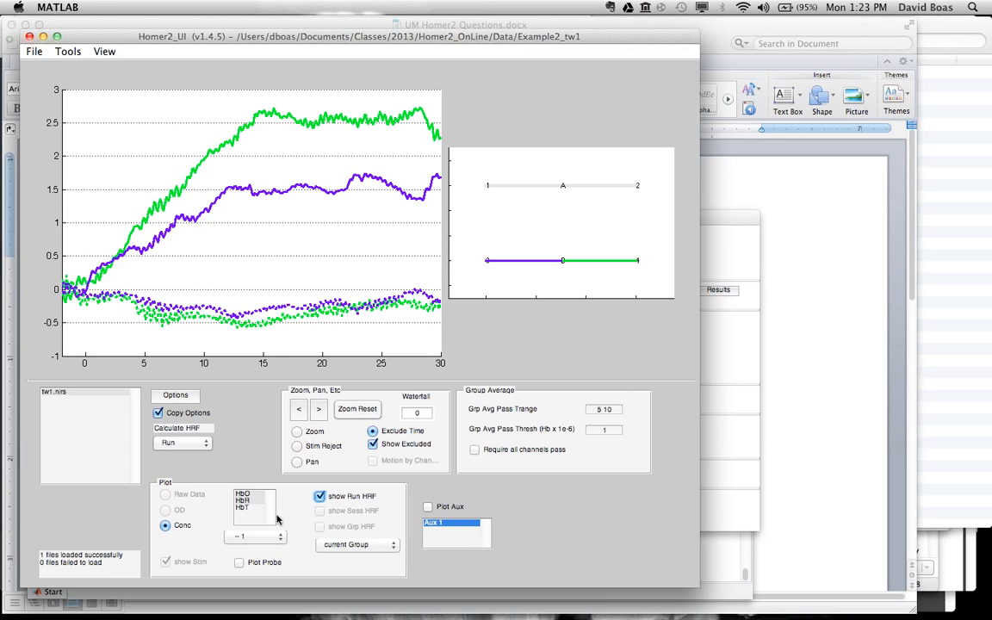
{"action": "left_click", "coordinate": [324, 498]}
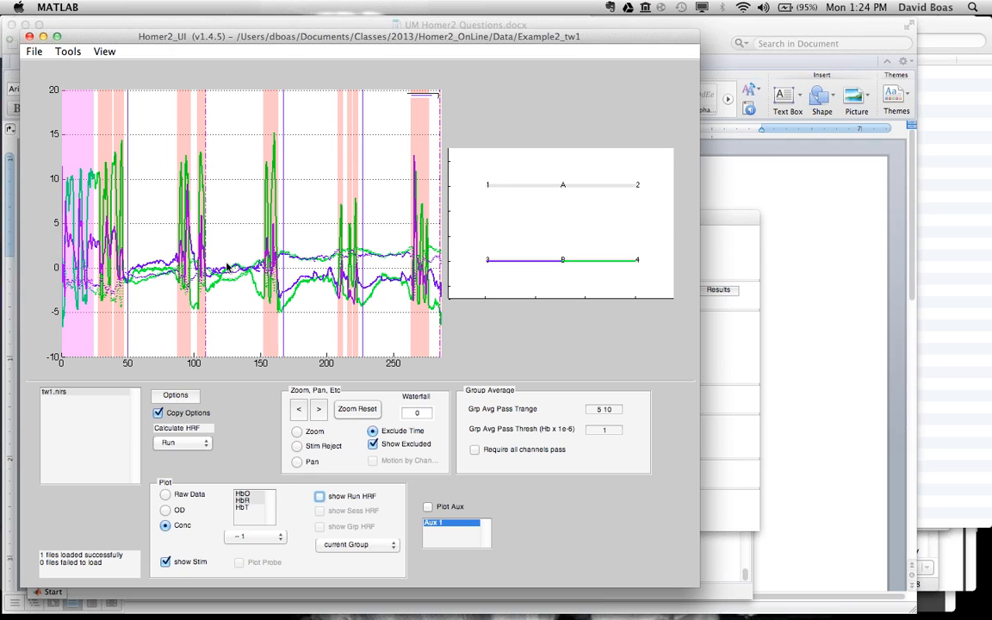
Step: View the PCA_Filter results as a singular value spectrum and close the figure
{"action": "left_click", "coordinate": [732, 216]}
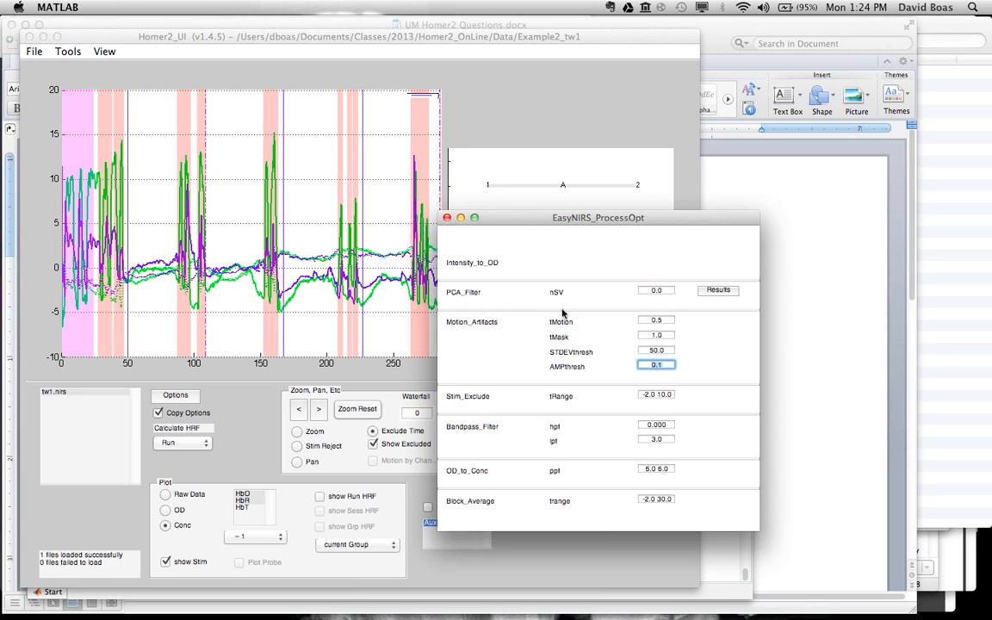
{"action": "left_click", "coordinate": [718, 291]}
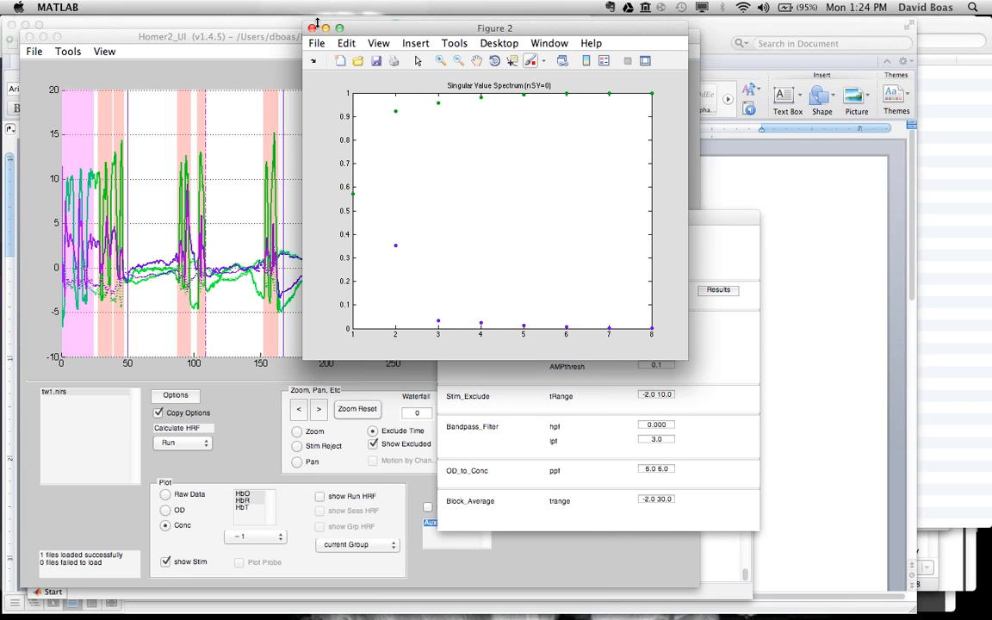
{"action": "left_click", "coordinate": [312, 29]}
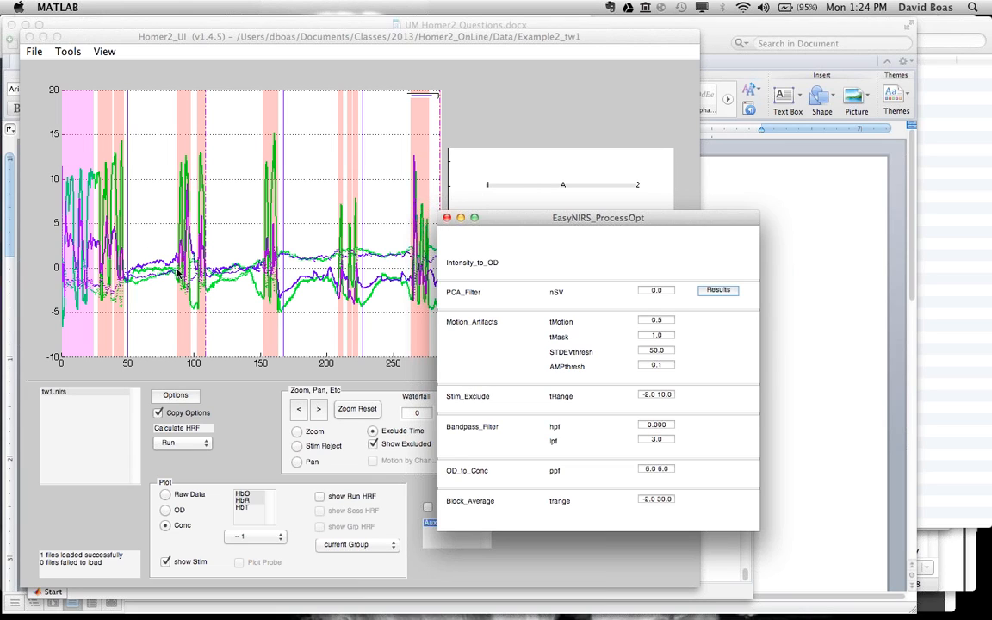
Step: Set the PCA_Filter nSV to 1 and recalculate the HRF for the run
{"action": "left_click", "coordinate": [642, 290]}
{"action": "type", "text": "1"}
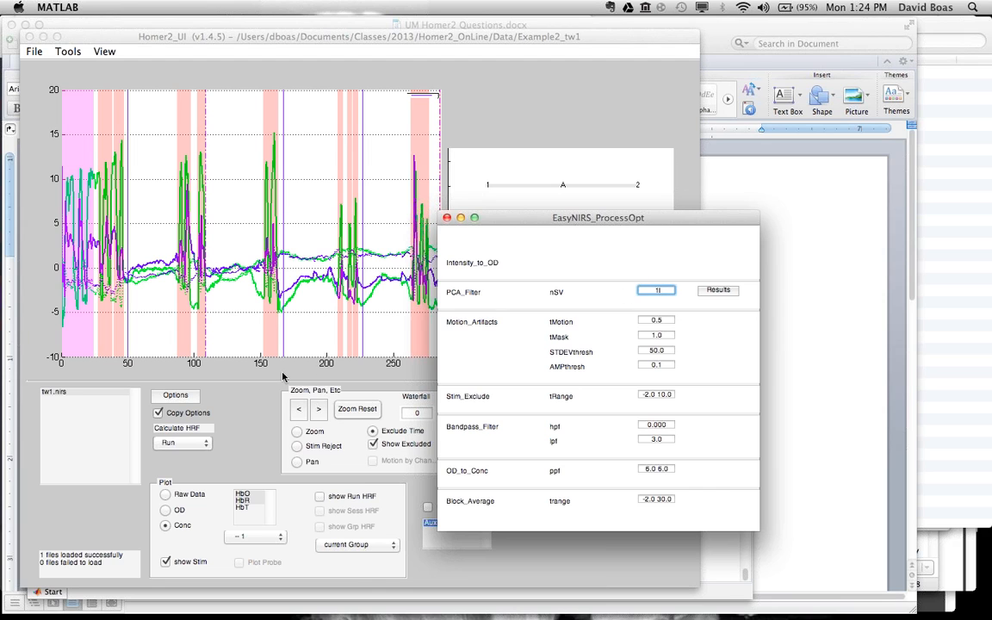
{"action": "left_click", "coordinate": [228, 398]}
{"action": "left_click", "coordinate": [177, 442]}
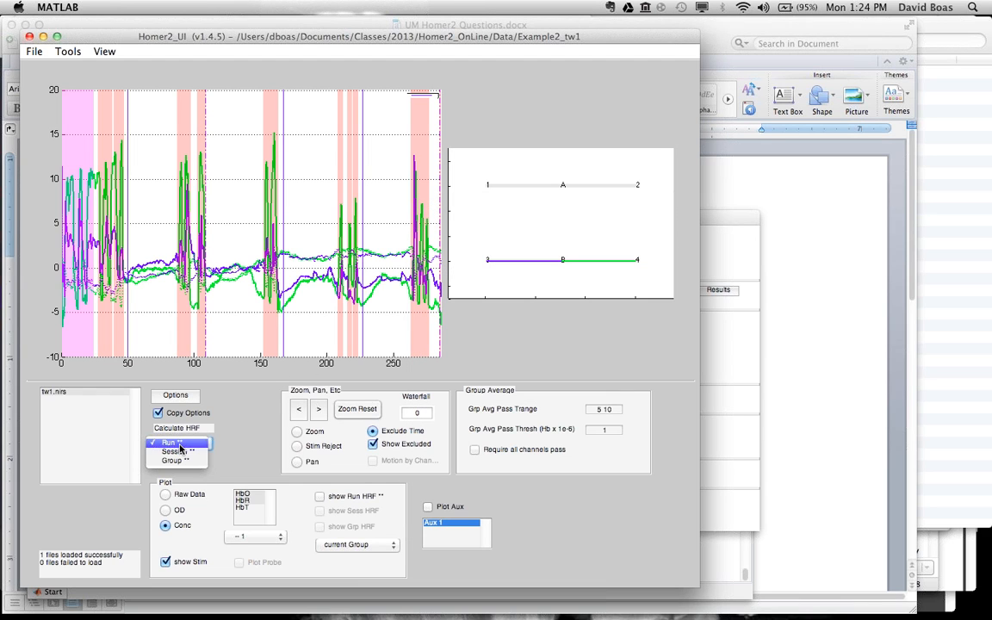
{"action": "left_click", "coordinate": [179, 443]}
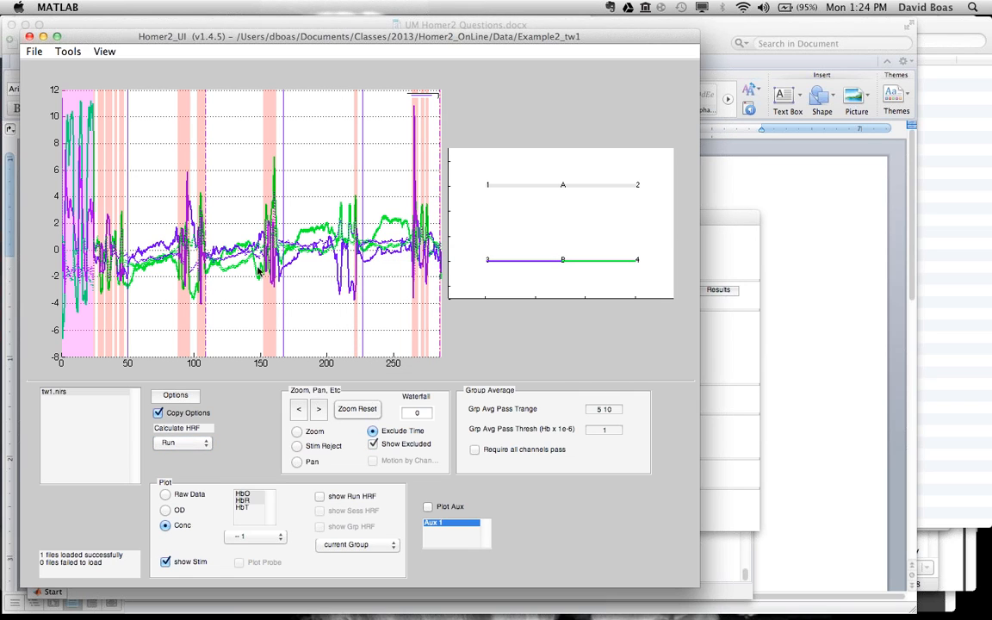
Step: Change the PCA_Filter nSV, recalculate the run's HRF, and view its curves before returning to the concentration time course
{"action": "left_click", "coordinate": [706, 221]}
{"action": "left_click_drag", "start_coordinate": [669, 290], "coordinate": [635, 286]}
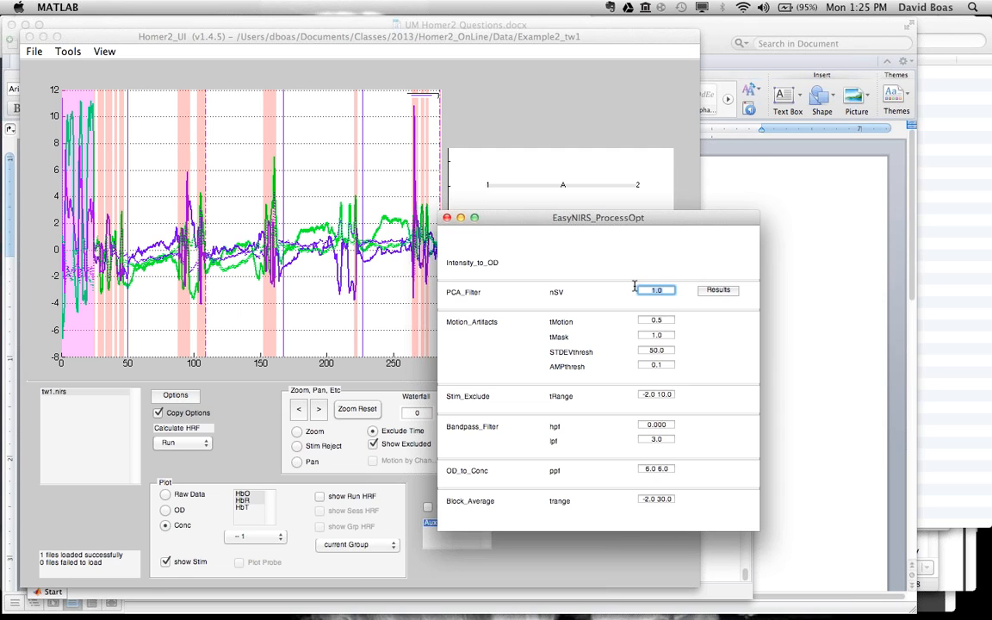
{"action": "left_click", "coordinate": [218, 403]}
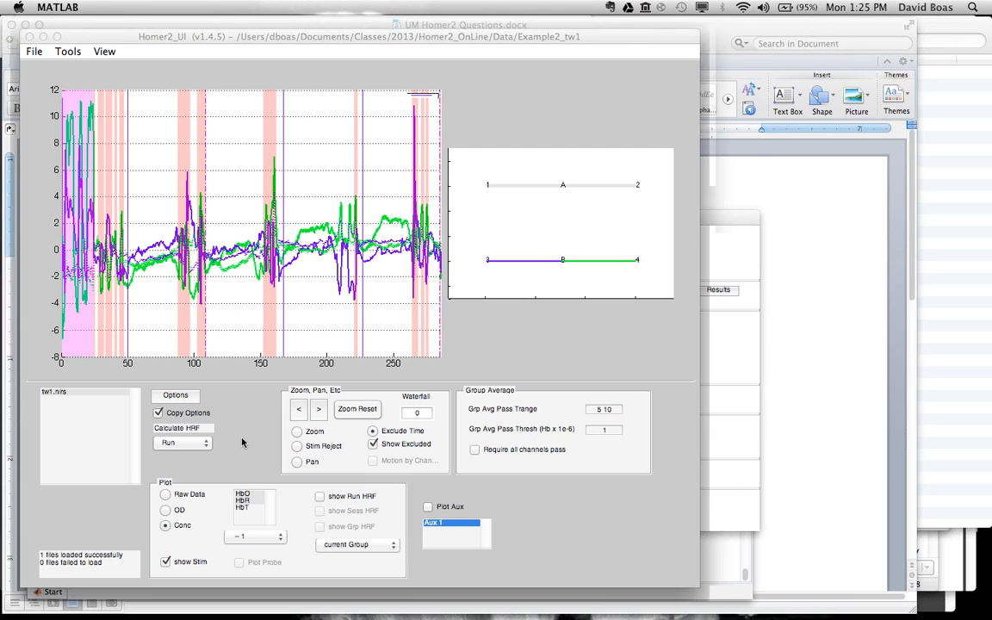
{"action": "left_click", "coordinate": [194, 446]}
{"action": "left_click", "coordinate": [182, 445]}
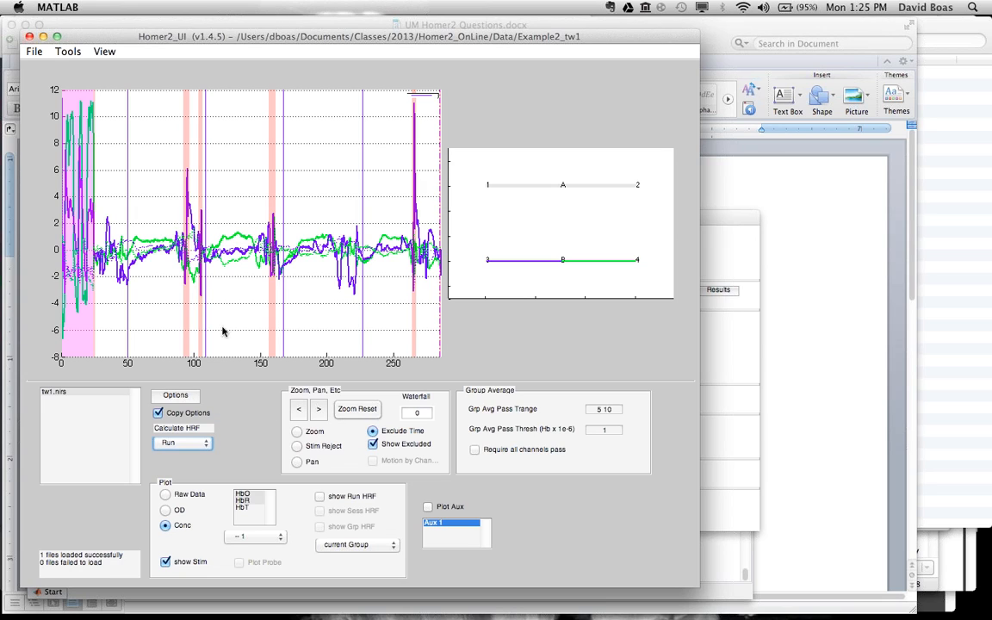
{"action": "left_click", "coordinate": [320, 497]}
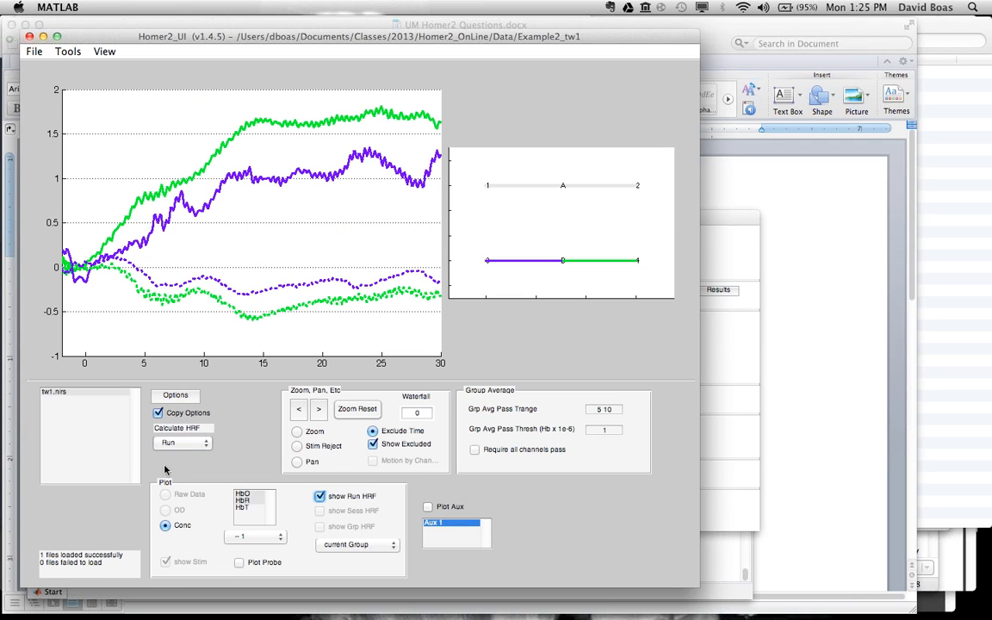
{"action": "left_click", "coordinate": [321, 497]}
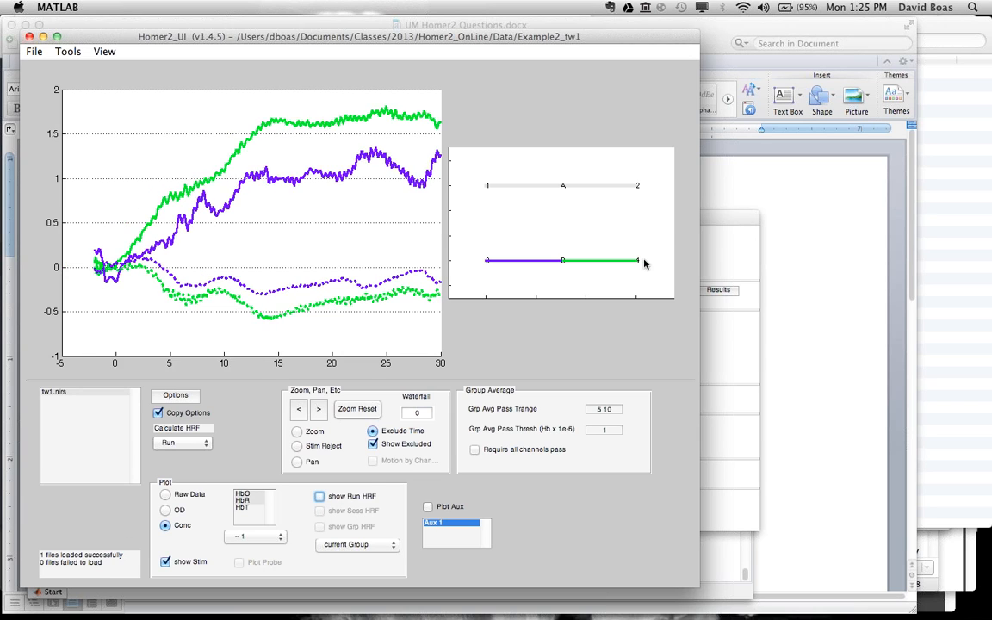
Step: Set the PCA_Filter nSV to 3, recalculate the HRF for the run, and display the run HRF
{"action": "left_click", "coordinate": [724, 215]}
{"action": "left_click", "coordinate": [659, 290]}
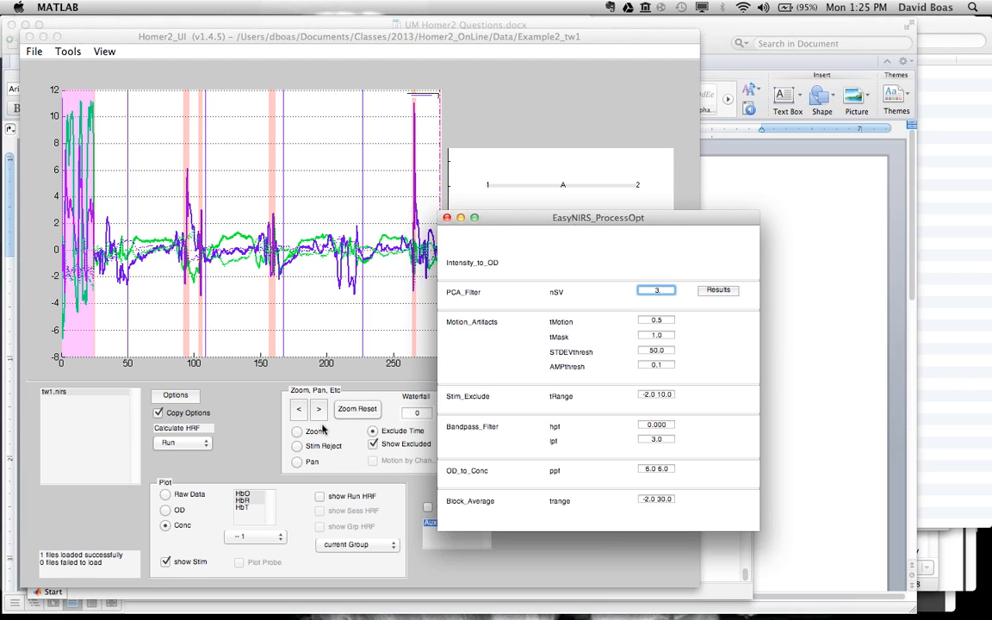
{"action": "left_click", "coordinate": [248, 459]}
{"action": "left_click", "coordinate": [182, 443]}
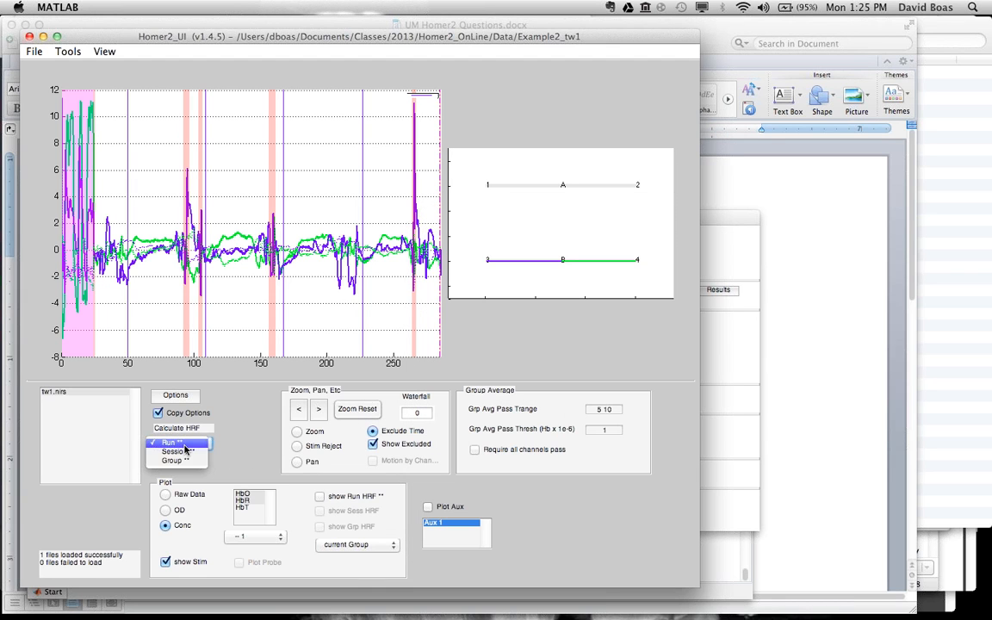
{"action": "left_click", "coordinate": [184, 449]}
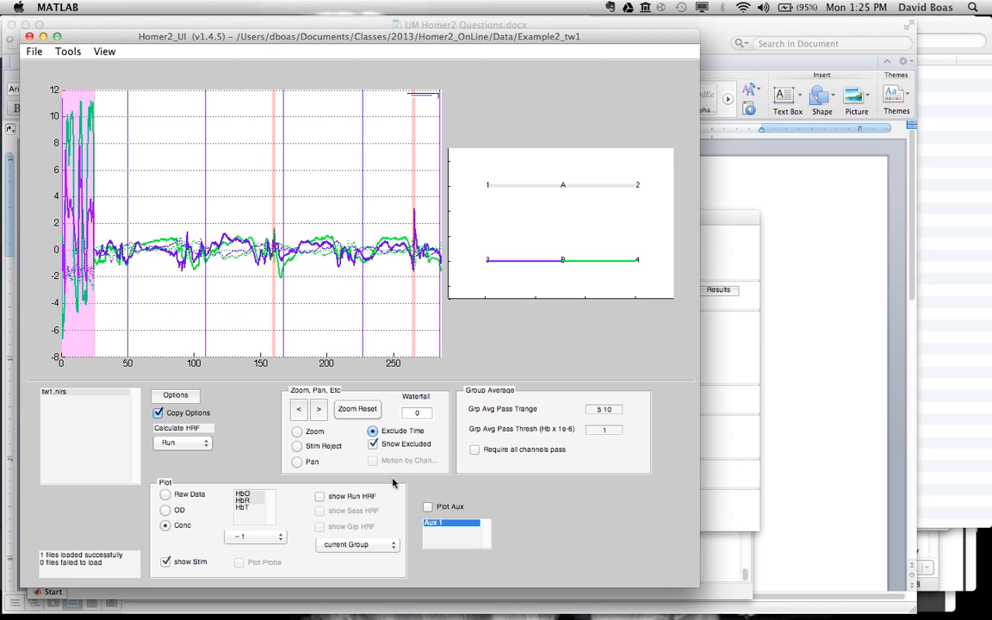
{"action": "left_click", "coordinate": [320, 497]}
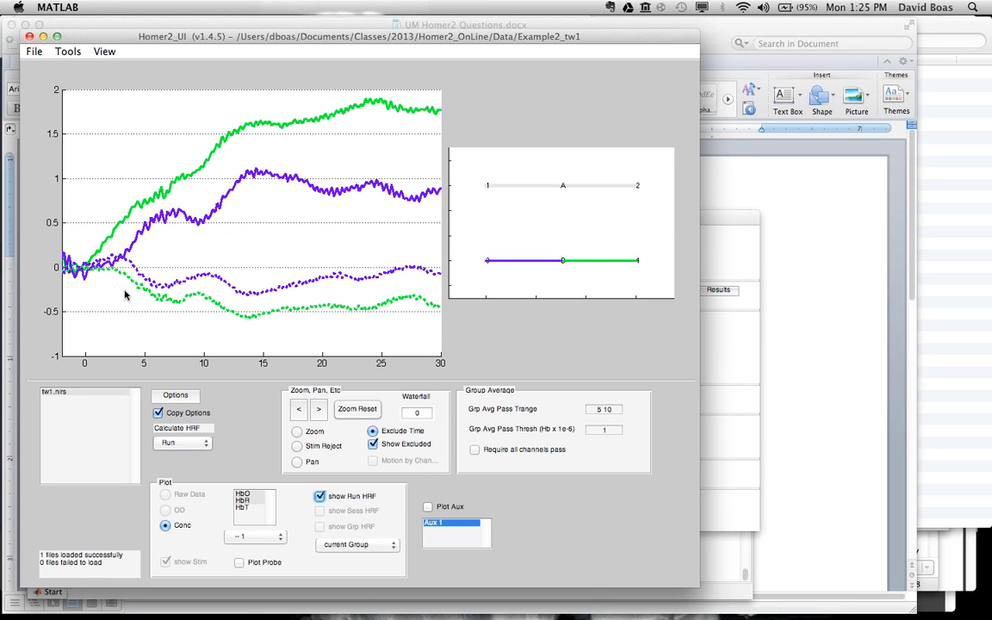
Step: Set the PCA_Filter nSV to 6 and recalculate the HRF for the run
{"action": "left_click", "coordinate": [716, 220]}
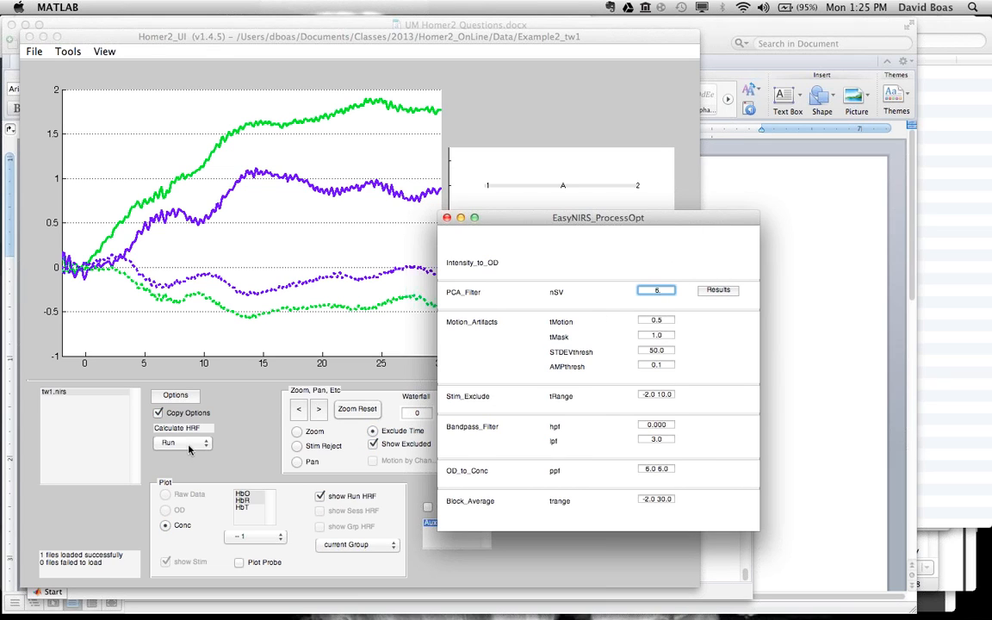
{"action": "left_click", "coordinate": [171, 404]}
{"action": "left_click", "coordinate": [183, 443]}
{"action": "left_click", "coordinate": [182, 444]}
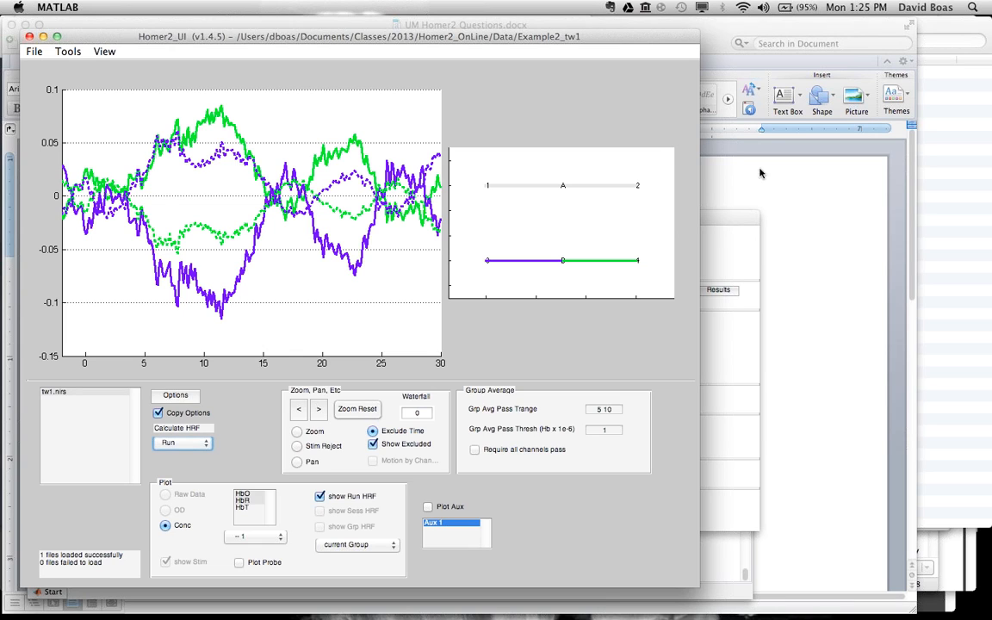
Step: Set the PCA_Filter nSV to 0.8 and recalculate the HRF for the run
{"action": "left_click", "coordinate": [723, 225]}
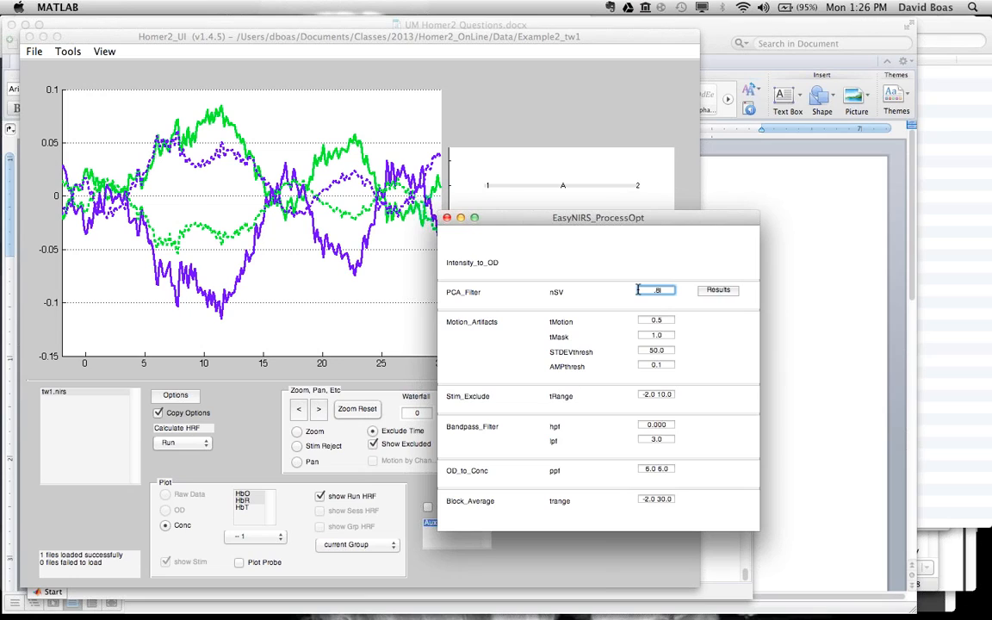
{"action": "key", "text": "Tab"}
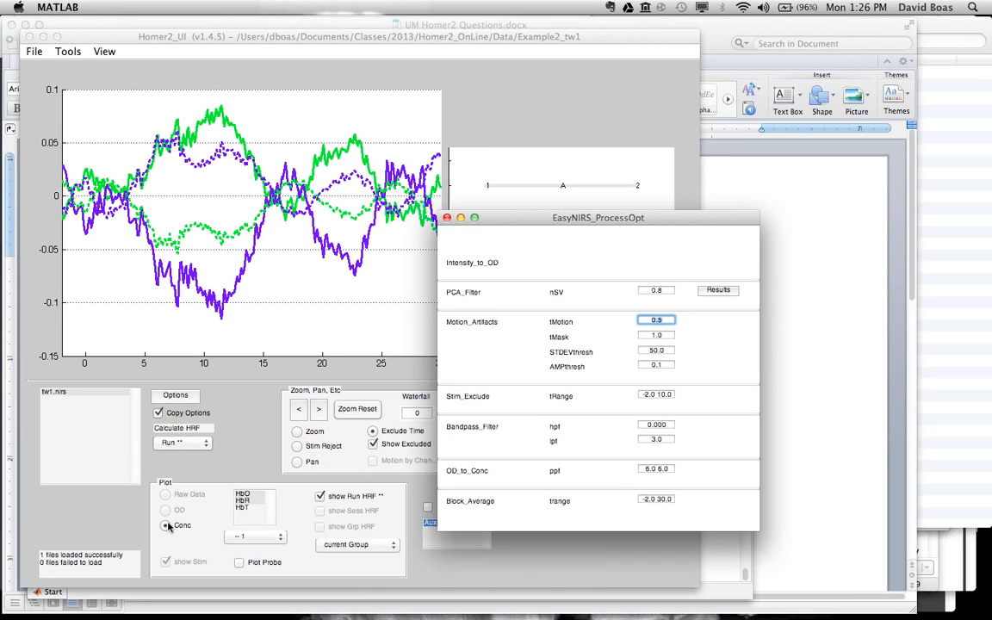
{"action": "left_click", "coordinate": [138, 369]}
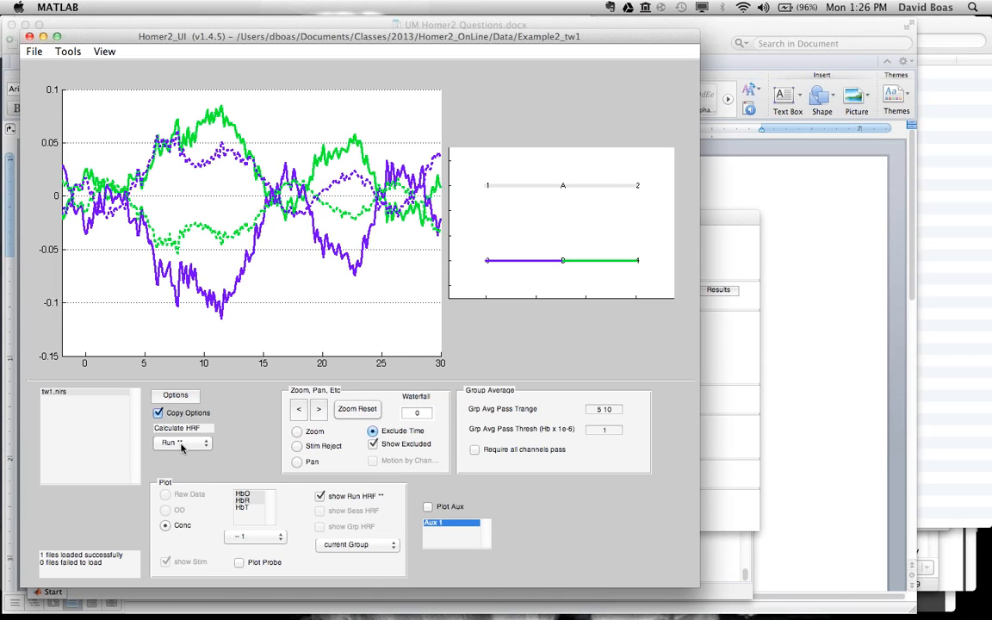
{"action": "left_click", "coordinate": [181, 443]}
{"action": "left_click", "coordinate": [181, 444]}
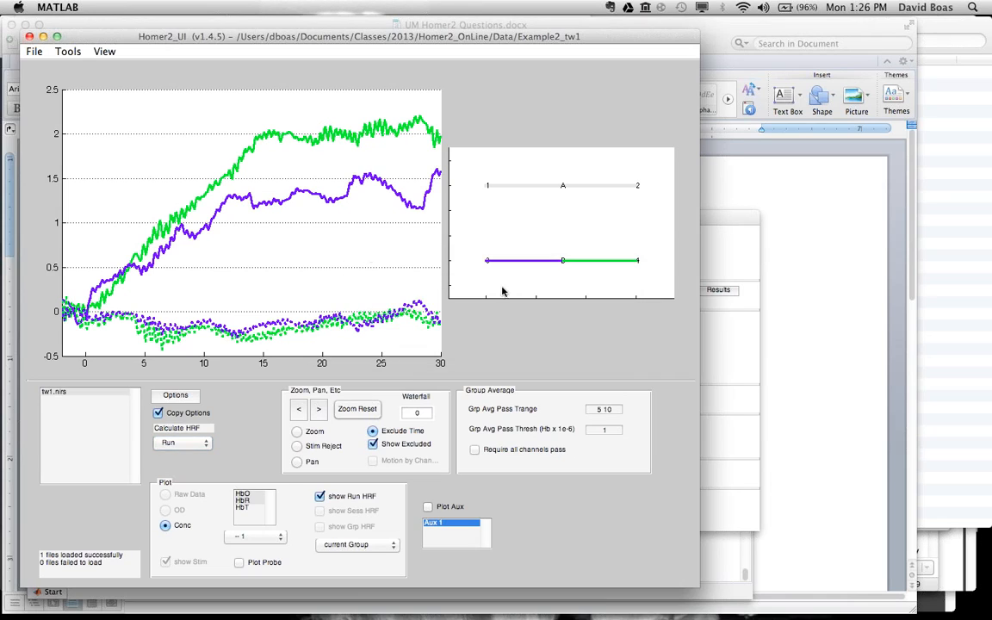
Step: View the singular value spectrum from the PCA_Filter results, and close the figure and the processing options window
{"action": "left_click", "coordinate": [728, 341]}
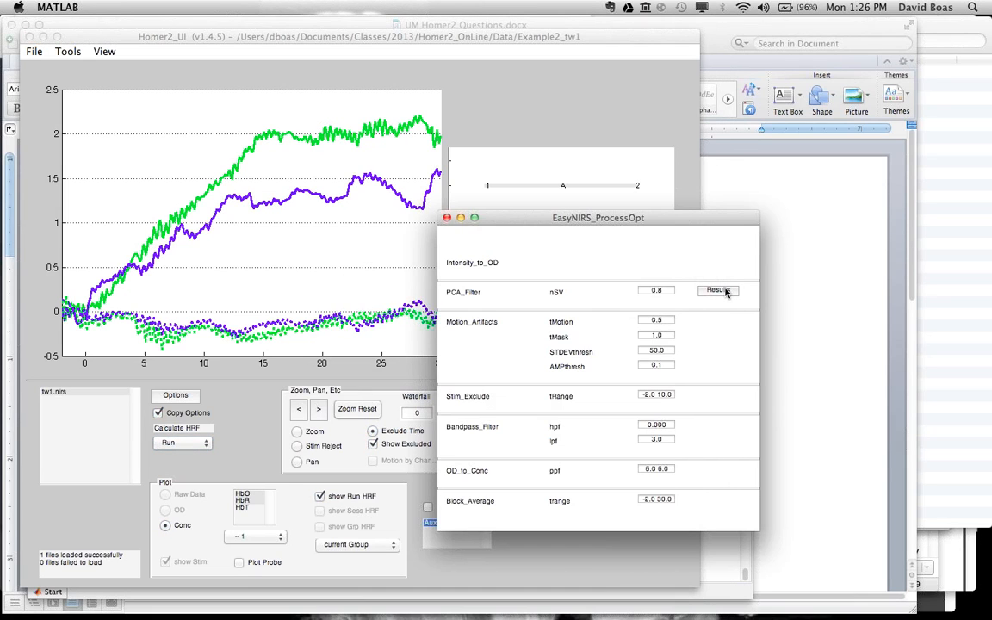
{"action": "left_click", "coordinate": [720, 290]}
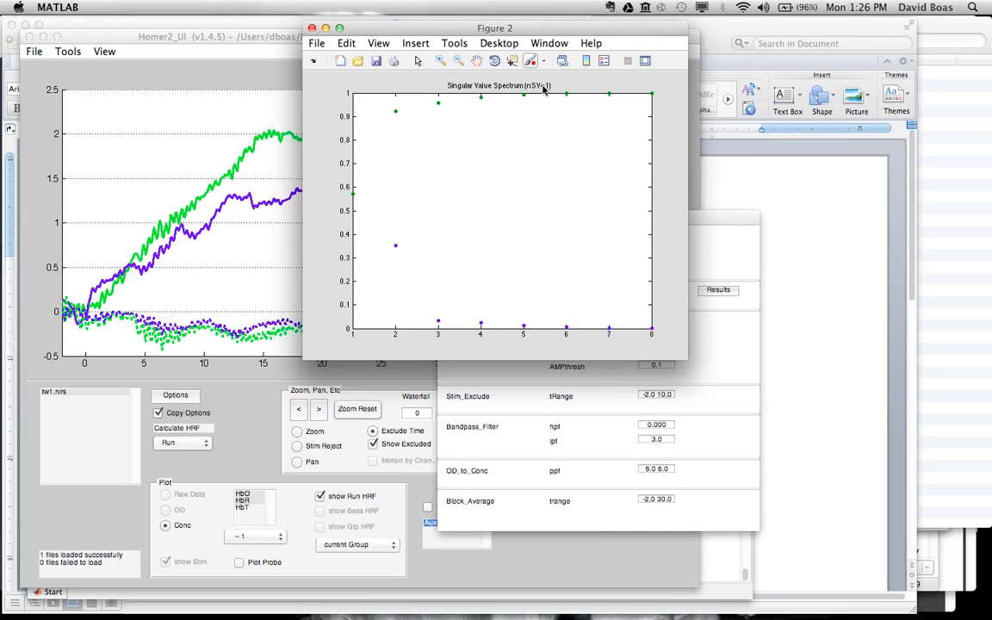
{"action": "left_click", "coordinate": [312, 29]}
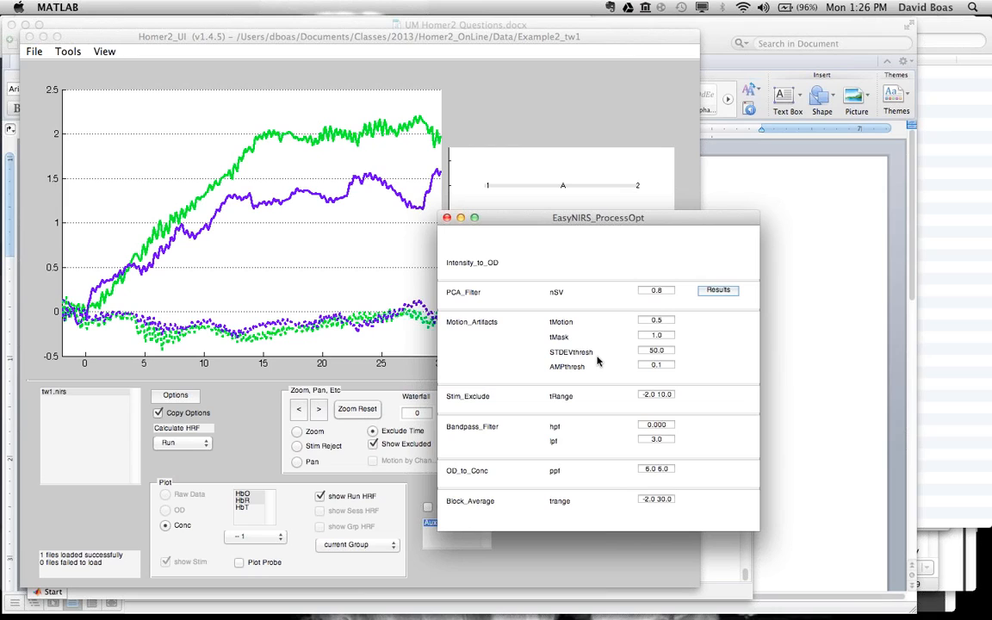
{"action": "left_click", "coordinate": [446, 218]}
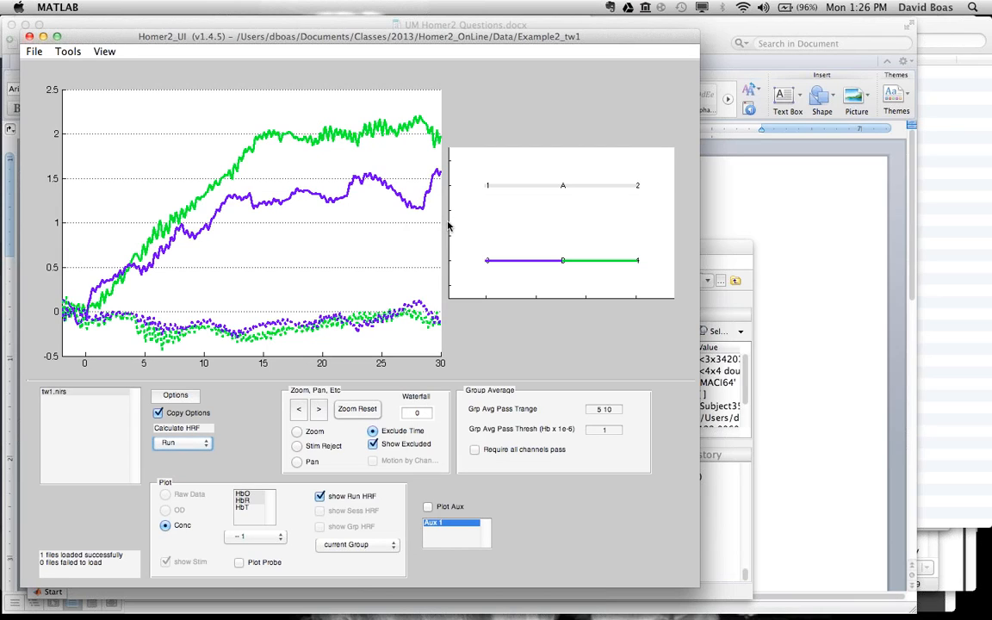
Step: Change the data directory to the Example4_twNI folder inside Data
{"action": "left_click", "coordinate": [38, 54]}
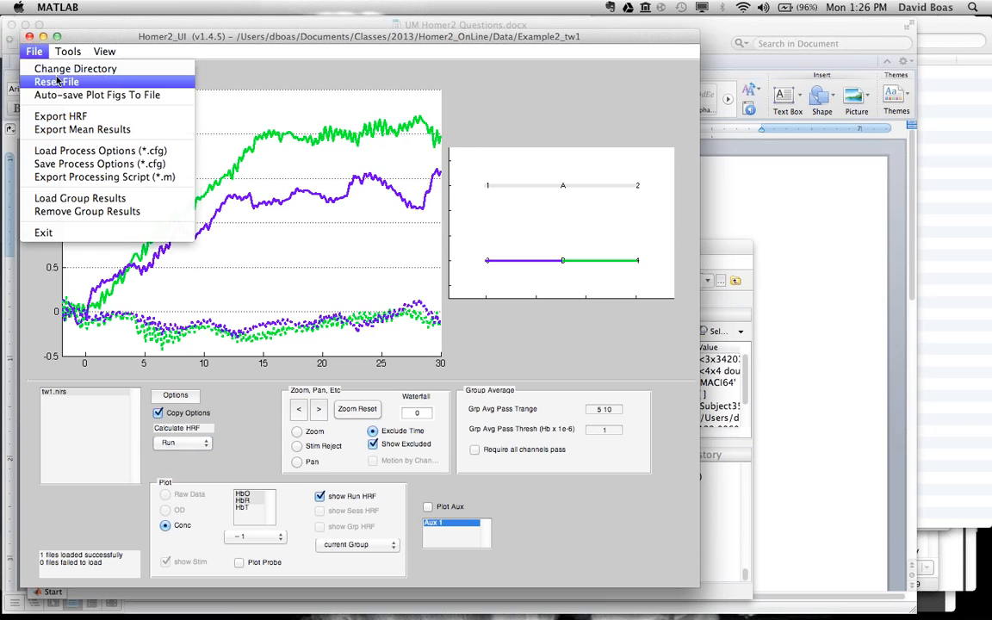
{"action": "left_click", "coordinate": [55, 75]}
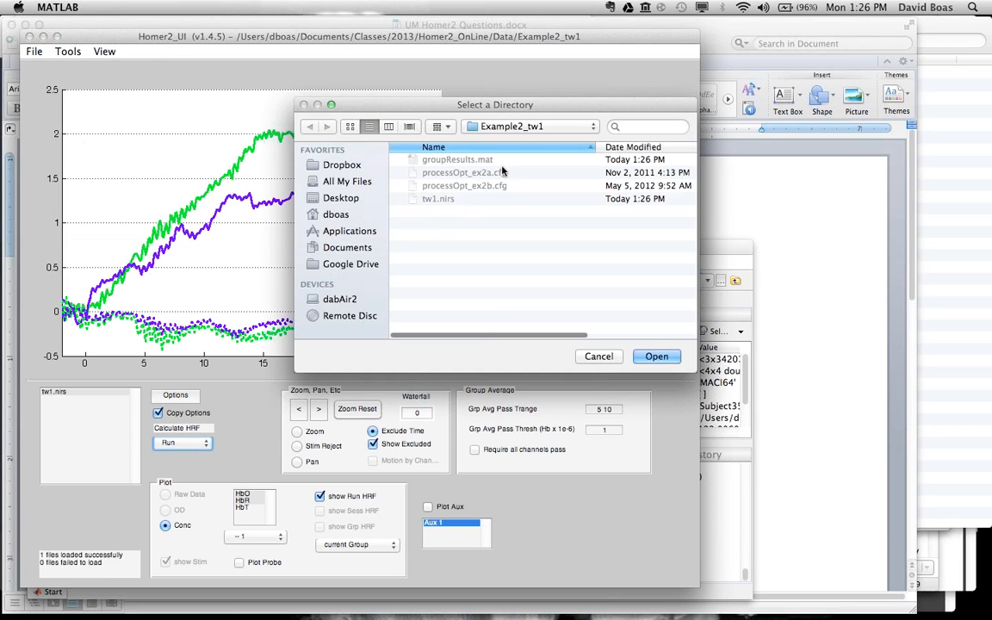
{"action": "left_click", "coordinate": [463, 126]}
{"action": "left_click", "coordinate": [513, 140]}
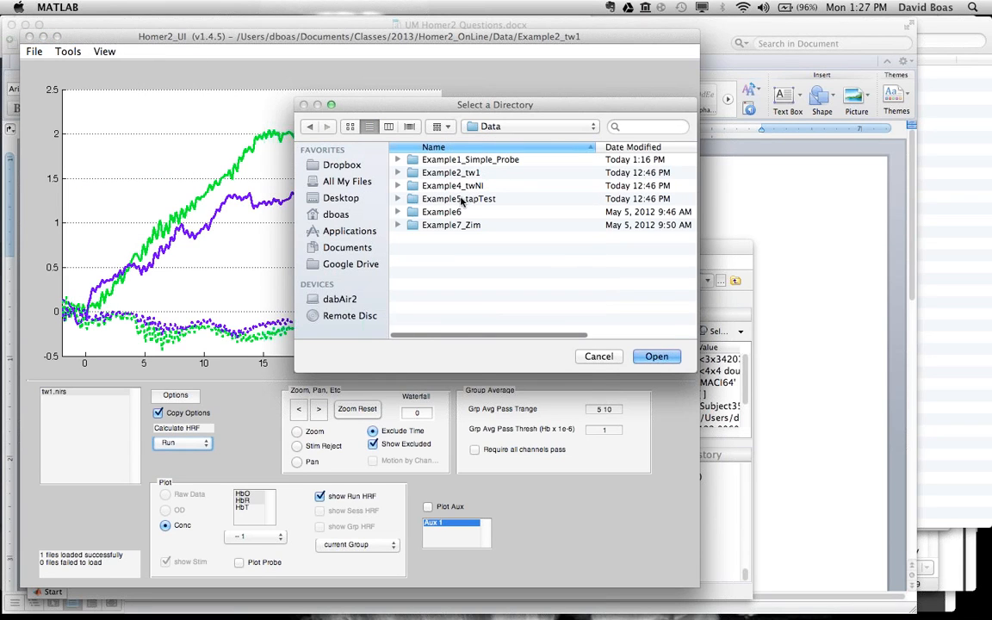
{"action": "double_click", "coordinate": [458, 188]}
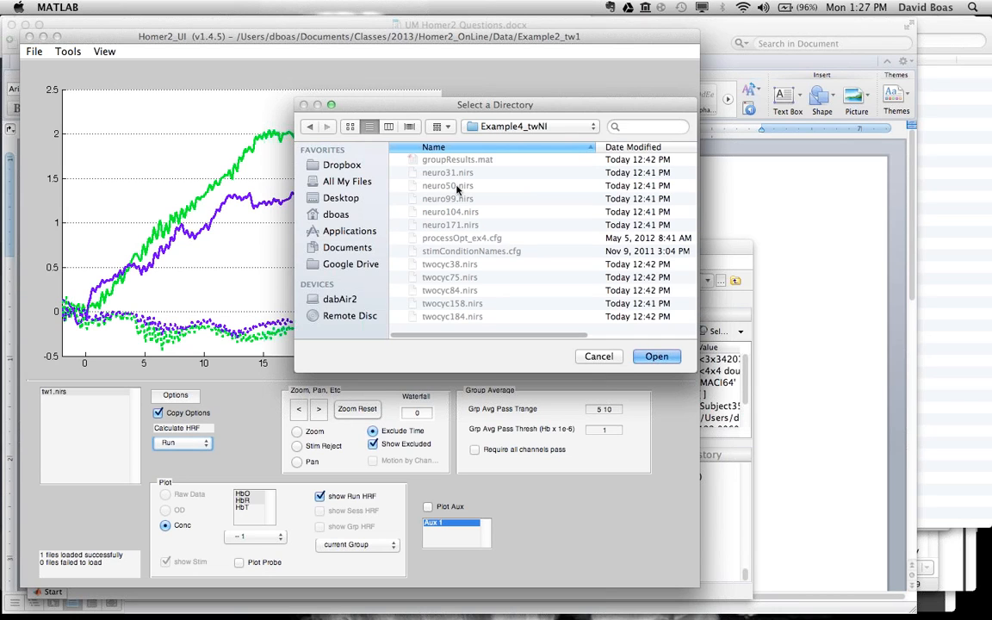
{"action": "left_click", "coordinate": [656, 357]}
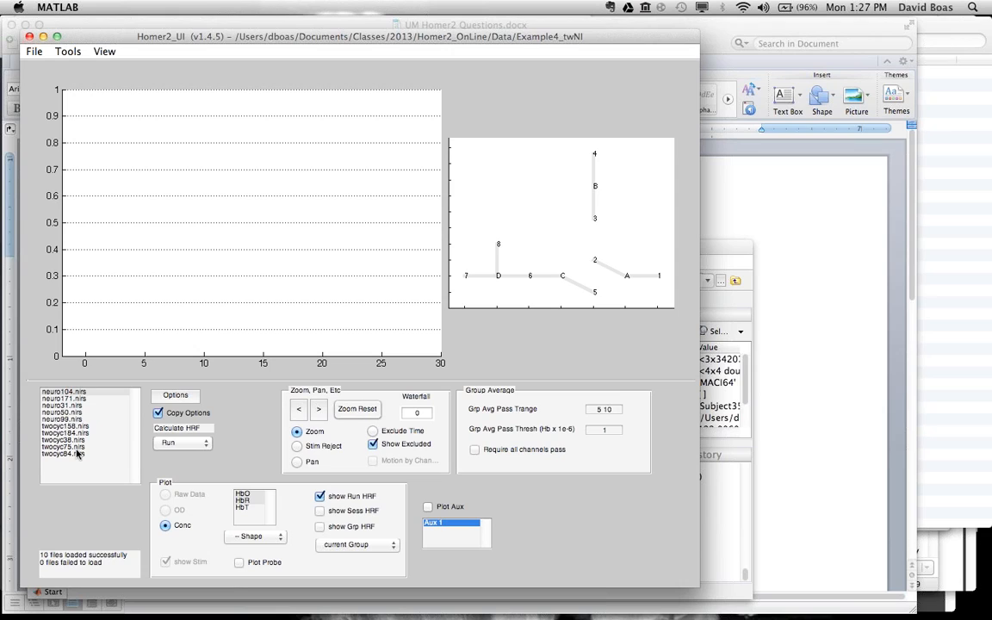
Step: Display the run HRF of neuro104.nirs for the source A channels and review the processing options
{"action": "left_click", "coordinate": [76, 393]}
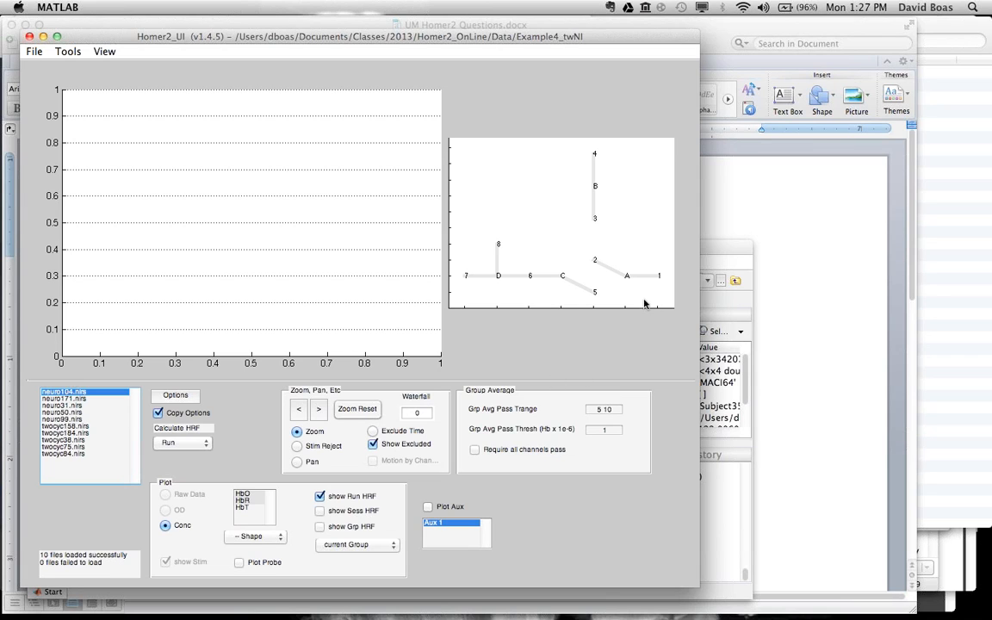
{"action": "left_click", "coordinate": [631, 276]}
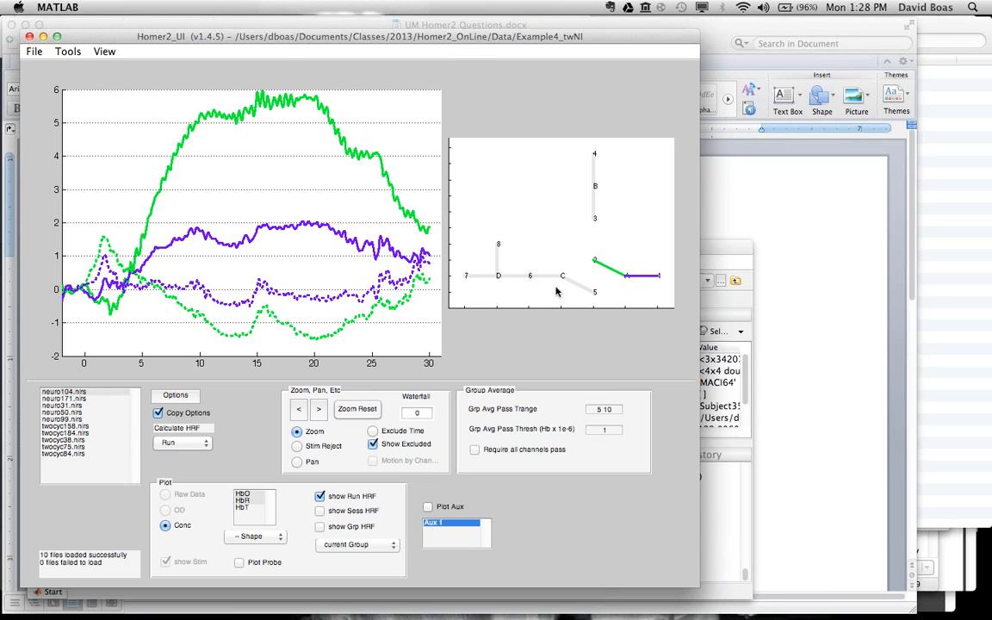
{"action": "left_click", "coordinate": [175, 396]}
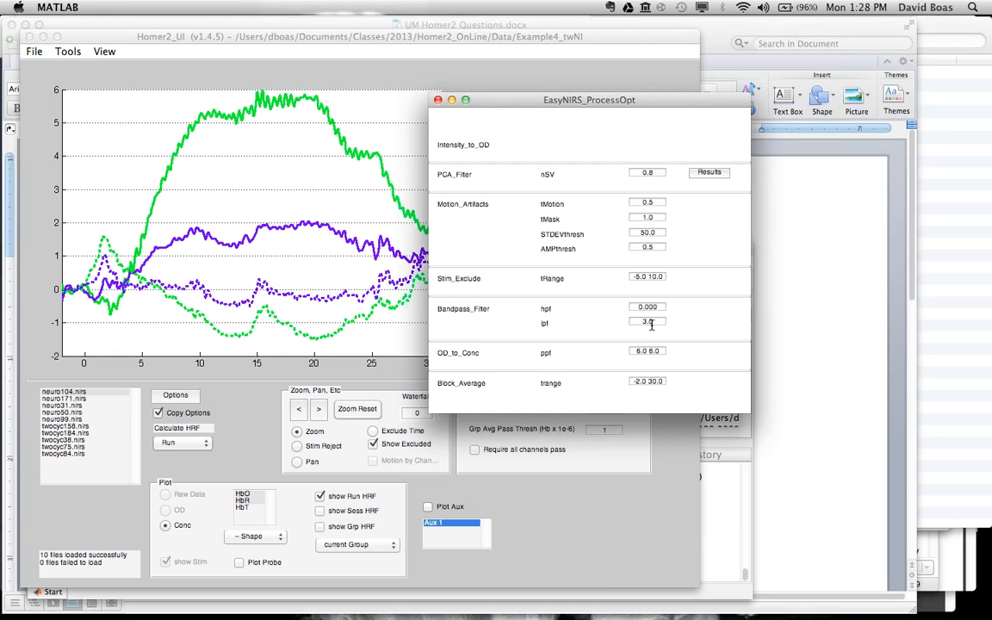
{"action": "left_click", "coordinate": [262, 422]}
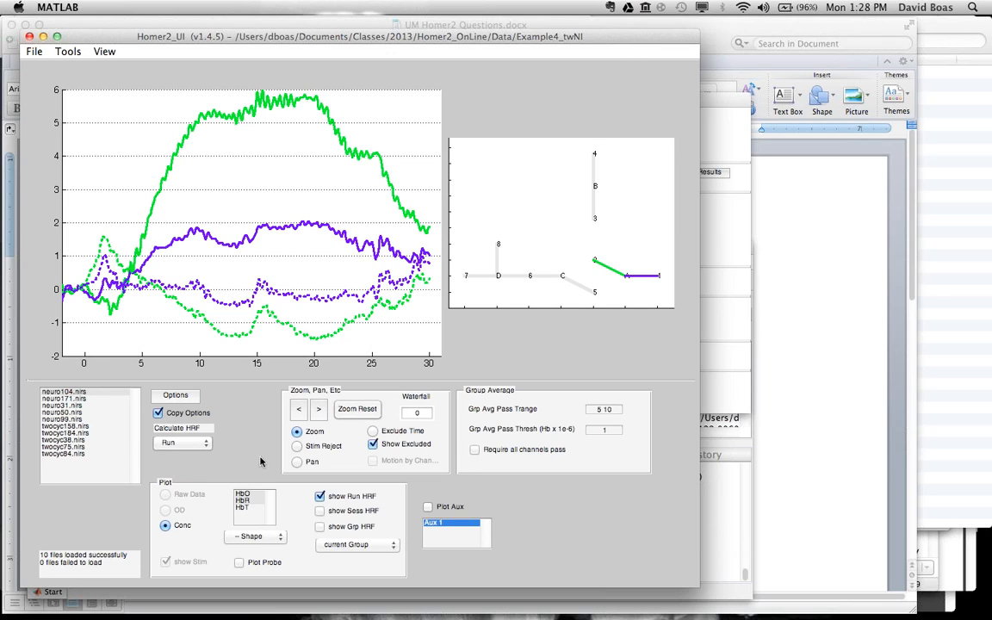
Step: View the run HRF for the Speed, foobar and Shape conditions, and return to the concentration time course
{"action": "left_click", "coordinate": [256, 537]}
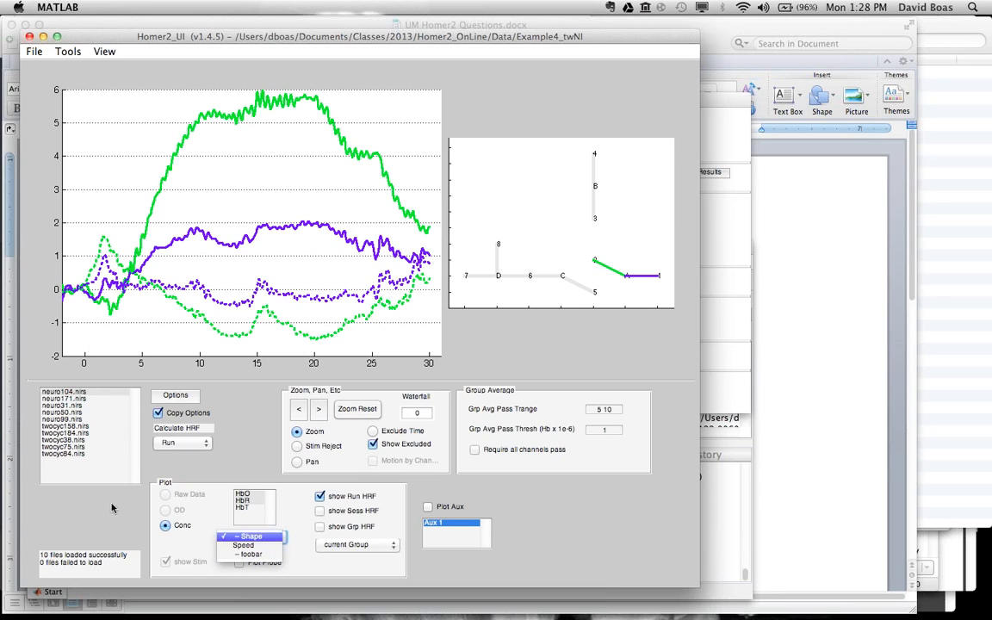
{"action": "left_click", "coordinate": [244, 545]}
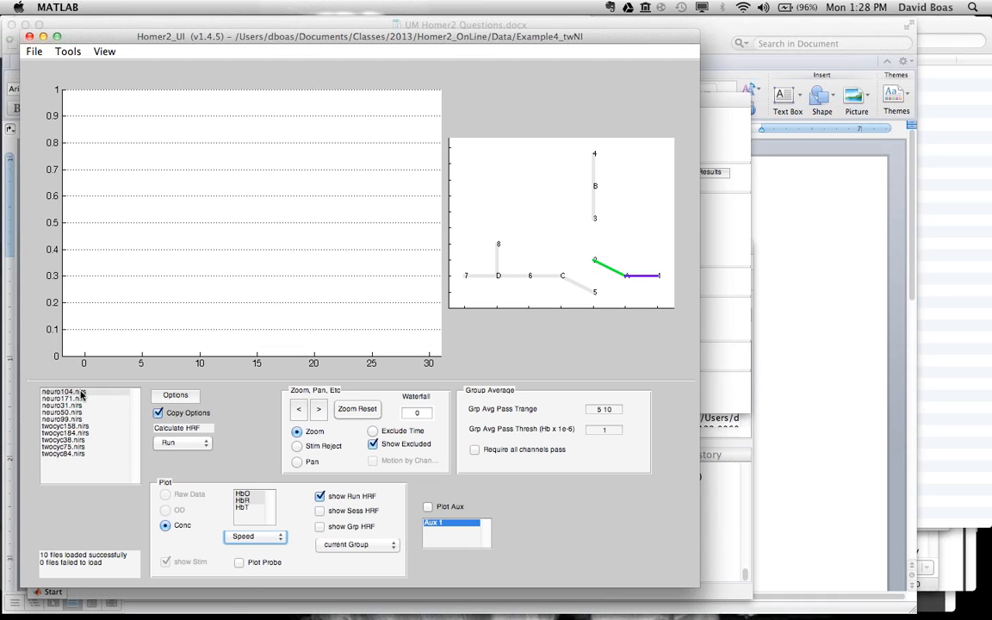
{"action": "left_click", "coordinate": [252, 536]}
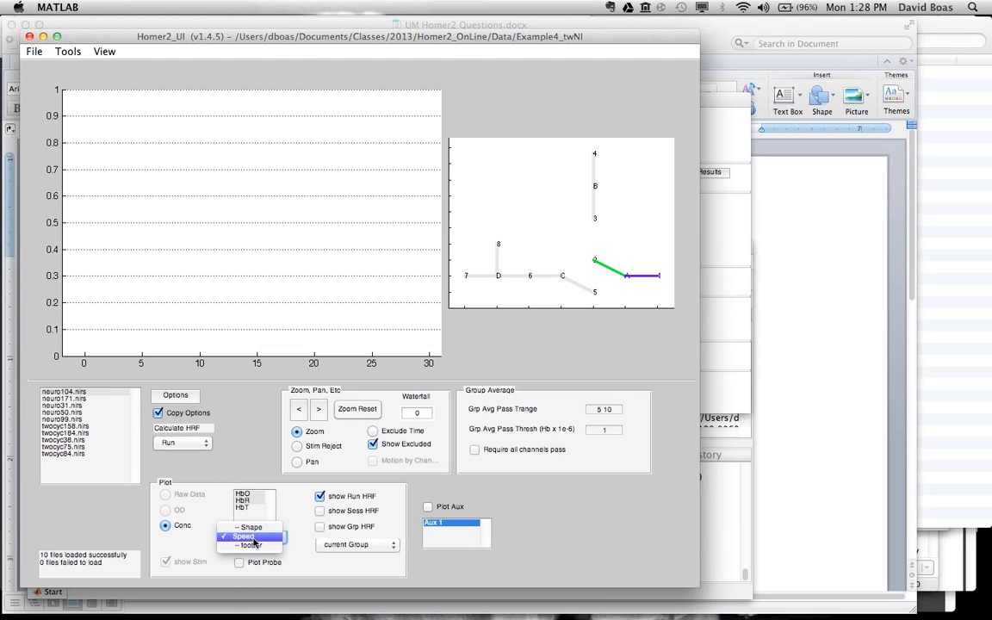
{"action": "left_click", "coordinate": [258, 546]}
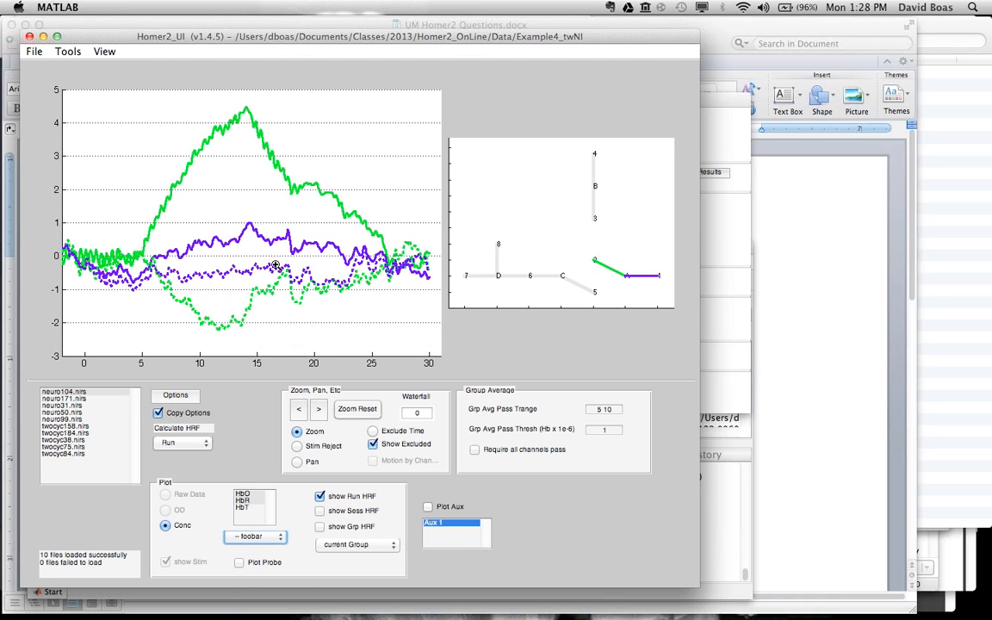
{"action": "left_click", "coordinate": [252, 536]}
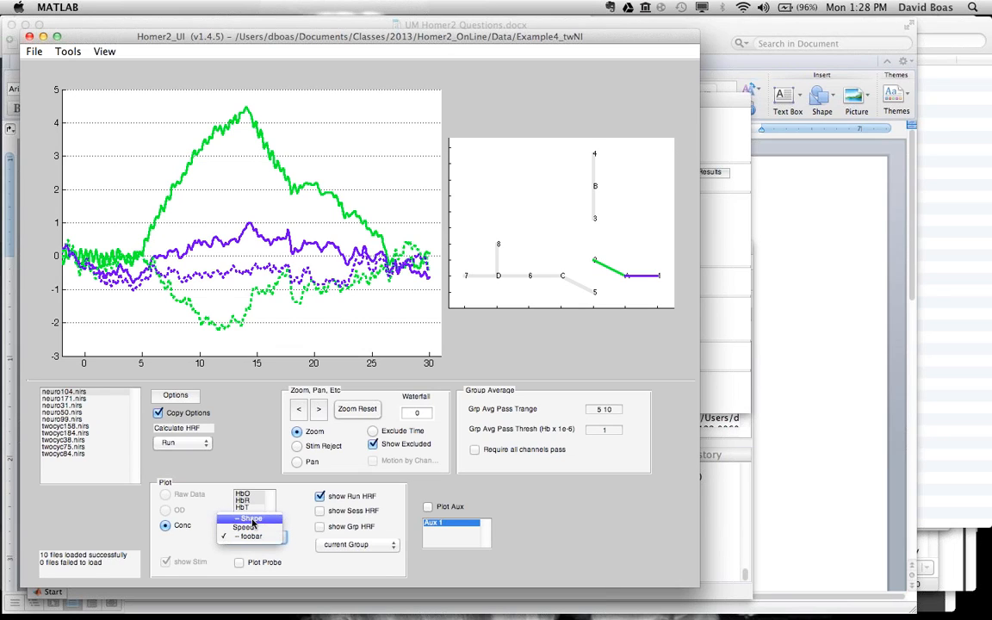
{"action": "left_click", "coordinate": [253, 523]}
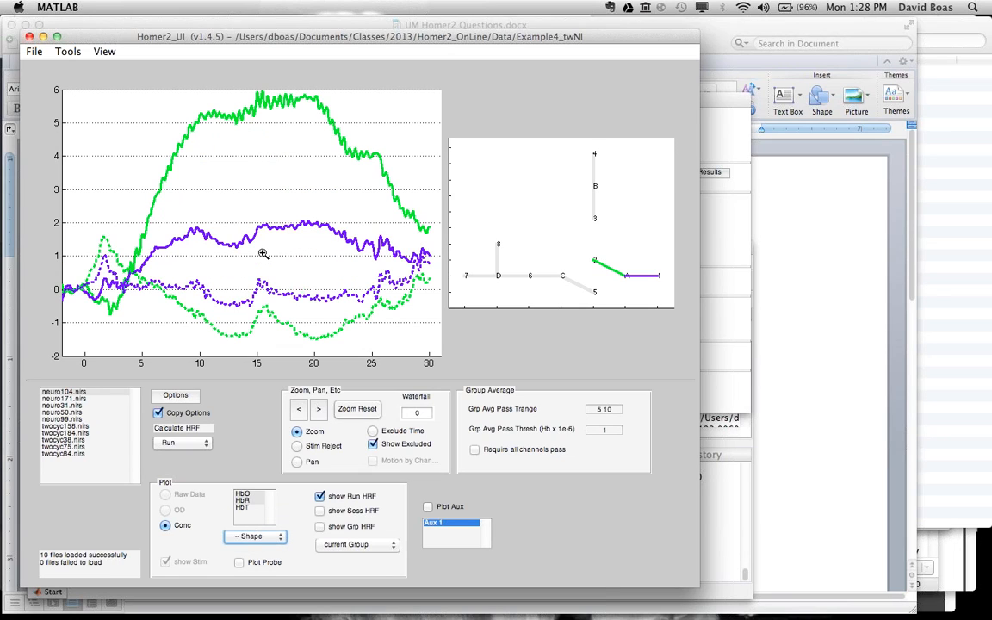
{"action": "left_click", "coordinate": [321, 497]}
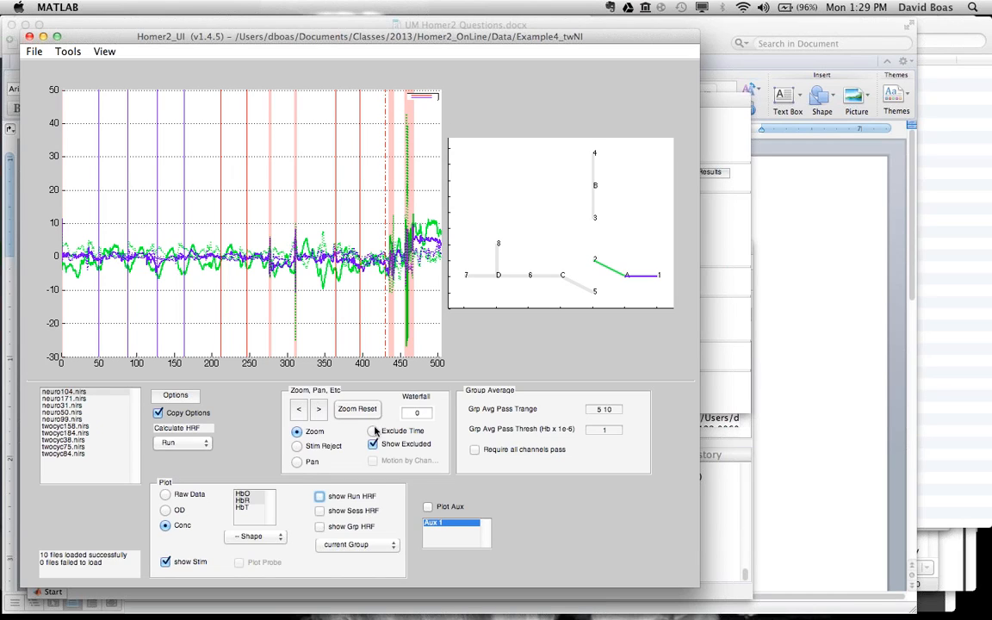
Step: Show the concentration data of twocyc158.nirs, select the Speed condition, and review the available HRF calculation levels
{"action": "left_click", "coordinate": [68, 427]}
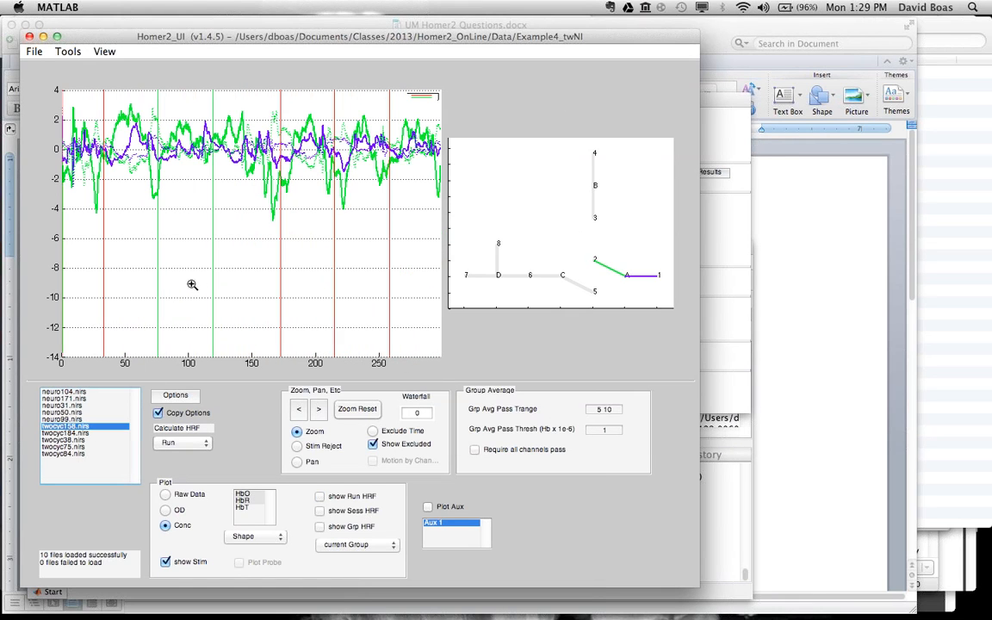
{"action": "left_click", "coordinate": [249, 536]}
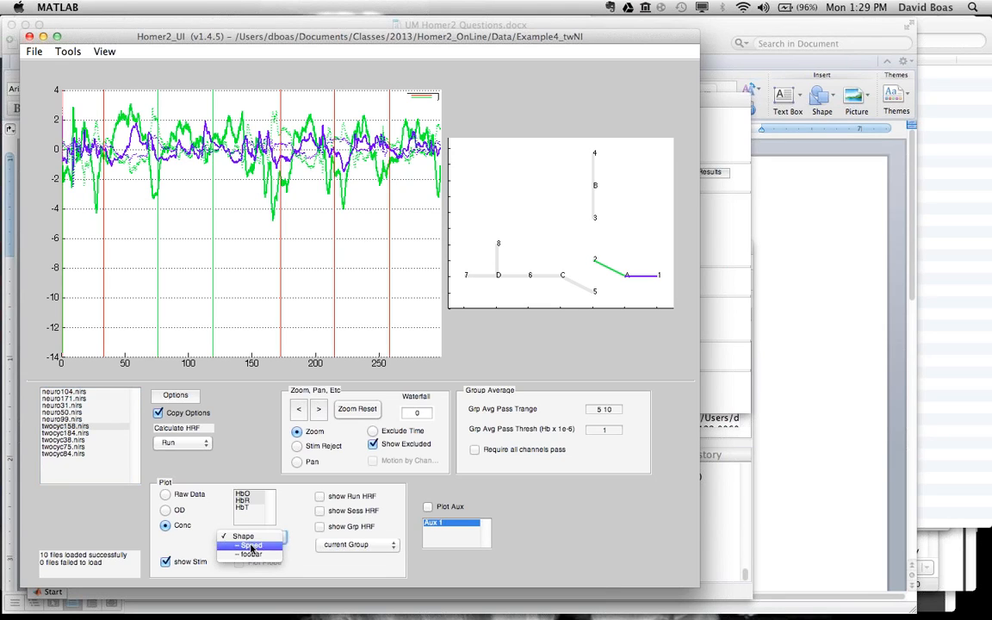
{"action": "left_click", "coordinate": [251, 545]}
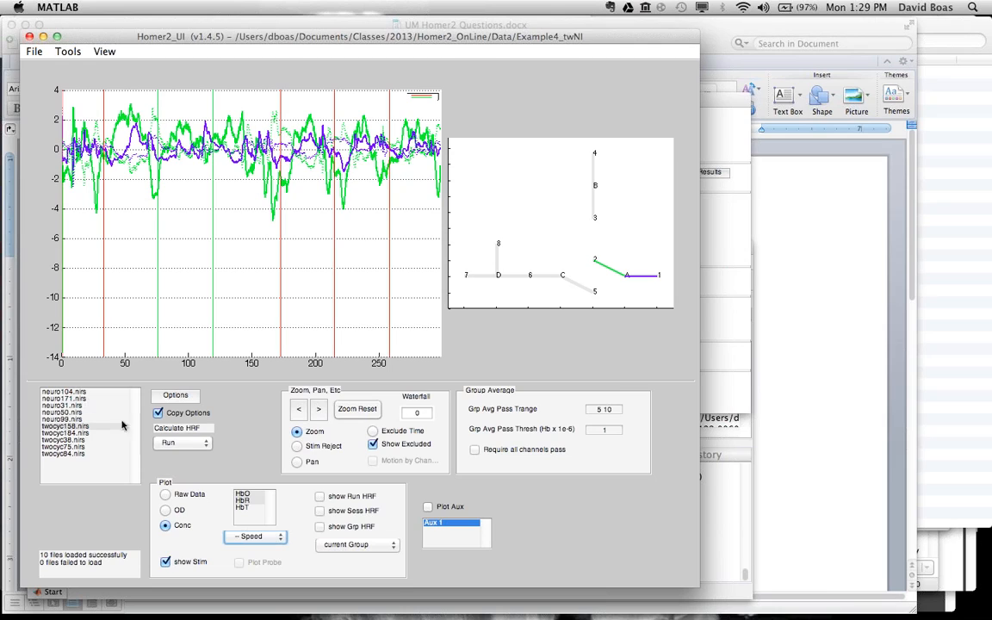
{"action": "left_click", "coordinate": [167, 442]}
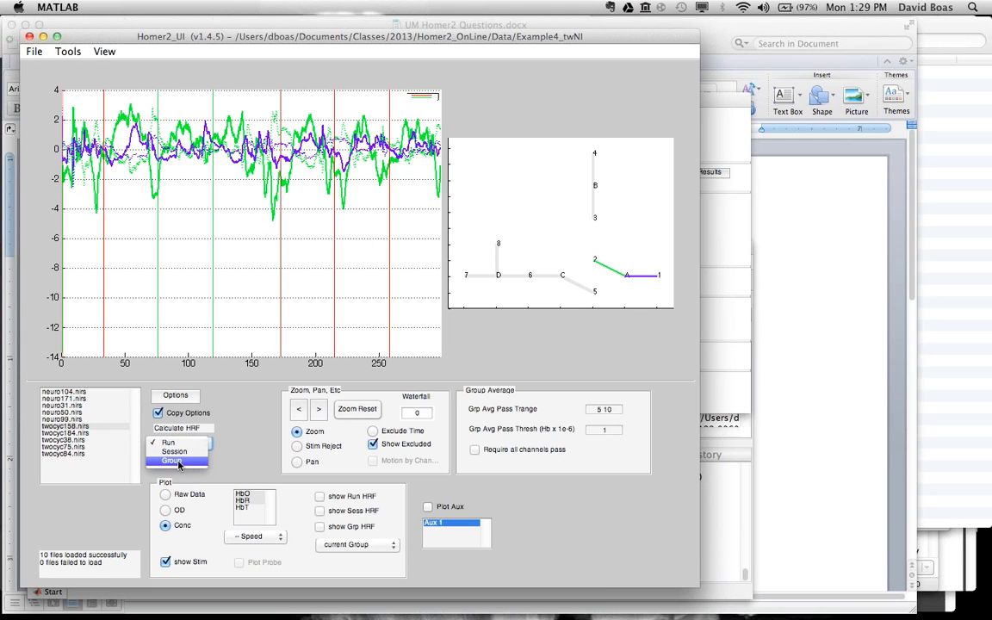
{"action": "left_click", "coordinate": [218, 391]}
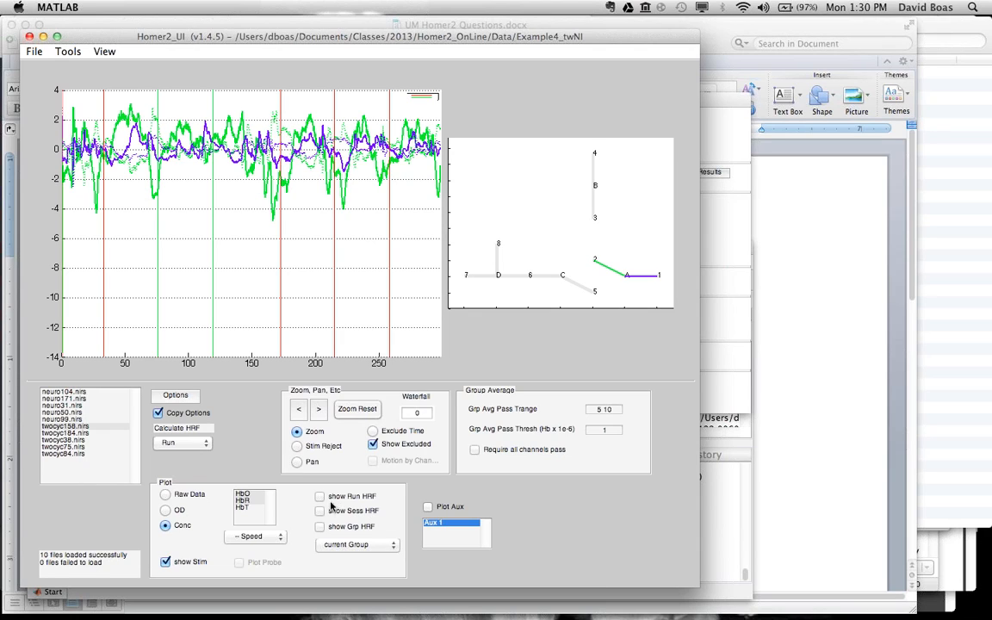
Step: Display the run HRF of neuro104.nirs for the Shape condition
{"action": "left_click", "coordinate": [80, 393]}
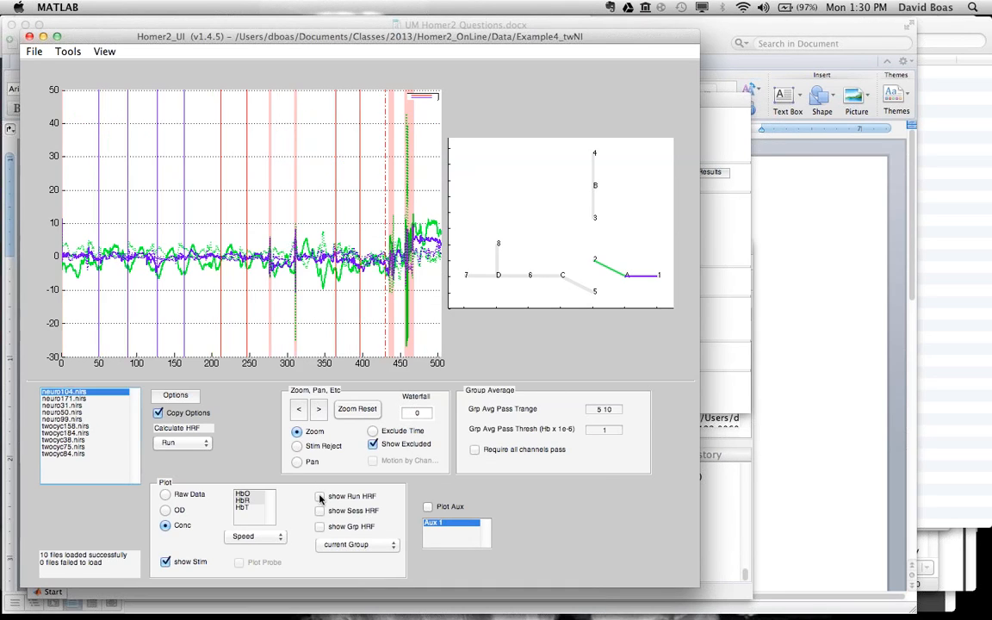
{"action": "left_click", "coordinate": [319, 498]}
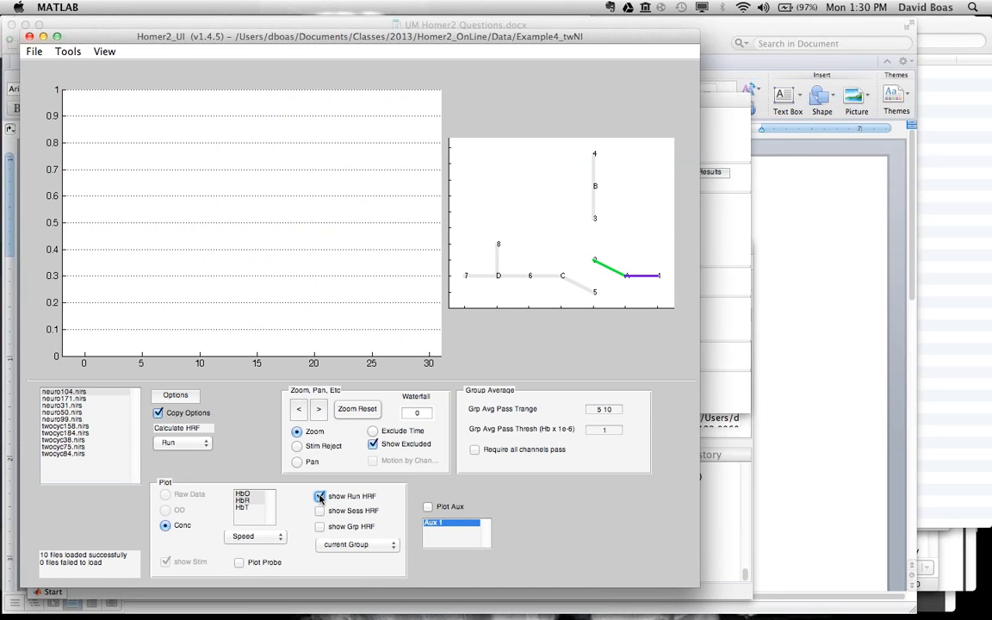
{"action": "left_click", "coordinate": [220, 535]}
{"action": "left_click", "coordinate": [246, 516]}
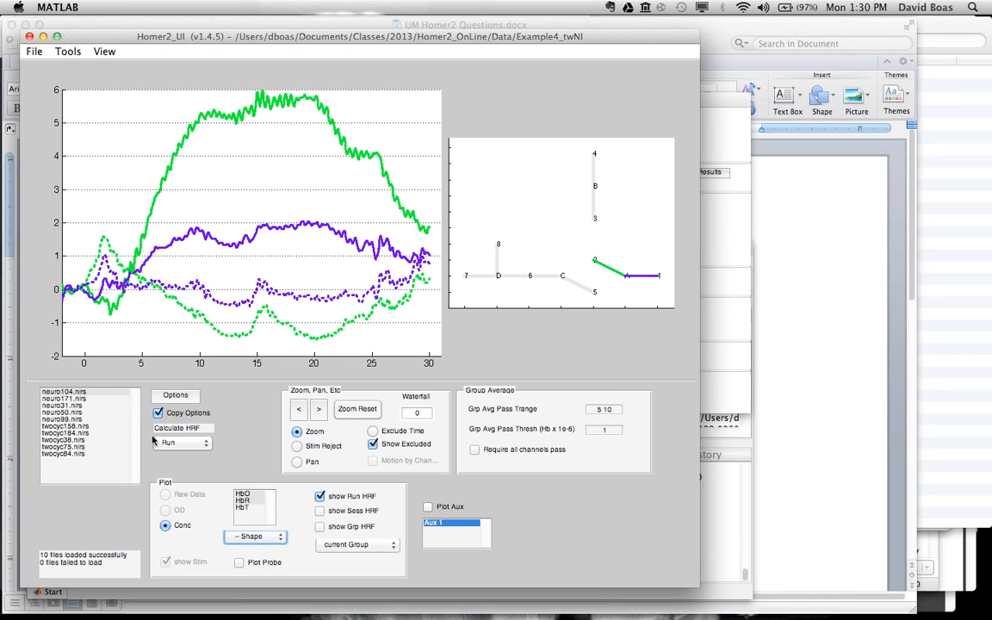
Step: View the Shape run HRF of neuro171, neuro31, neuro50 and neuro99, checking the concentration time course of neuro50 as well
{"action": "left_click", "coordinate": [70, 399]}
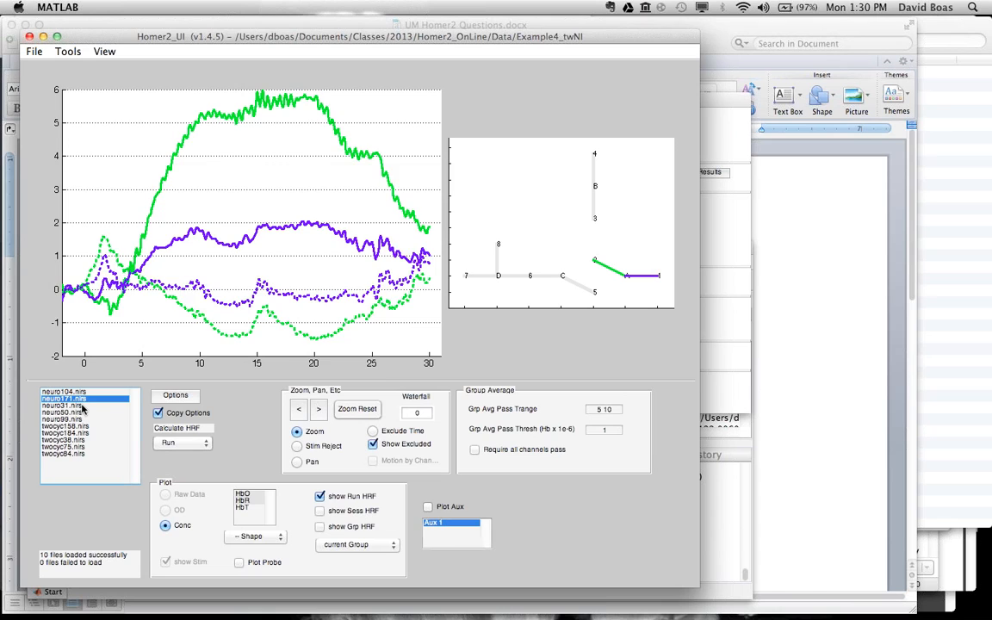
{"action": "left_click", "coordinate": [80, 406]}
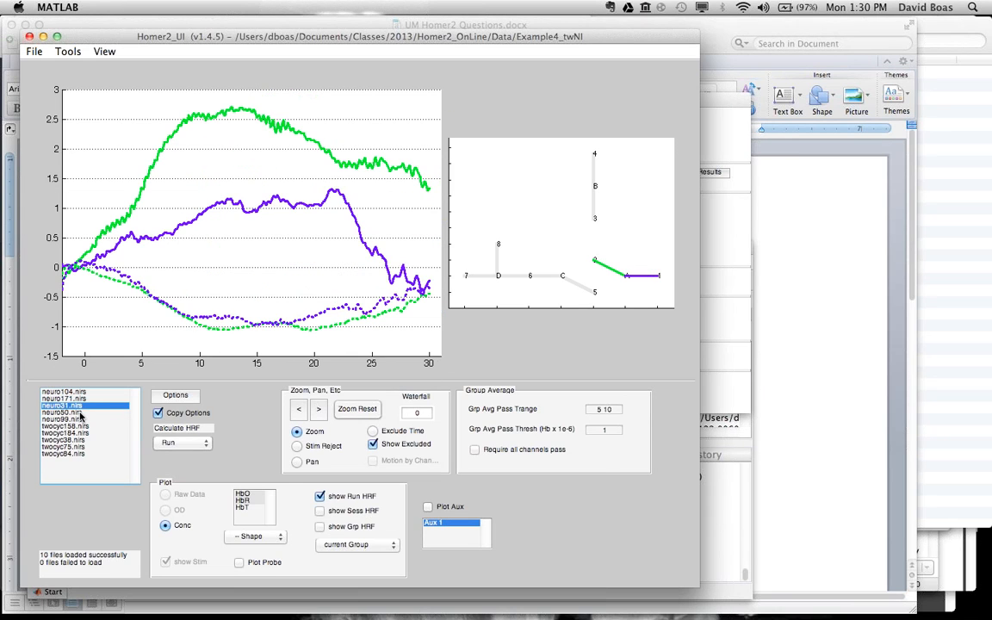
{"action": "left_click", "coordinate": [79, 414]}
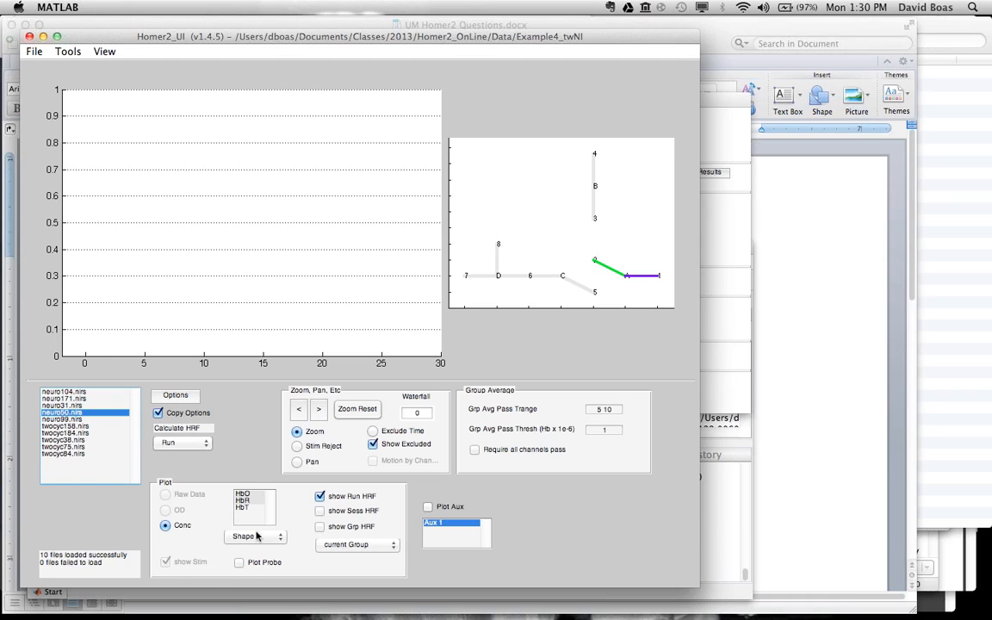
{"action": "left_click", "coordinate": [164, 528]}
{"action": "left_click", "coordinate": [319, 497]}
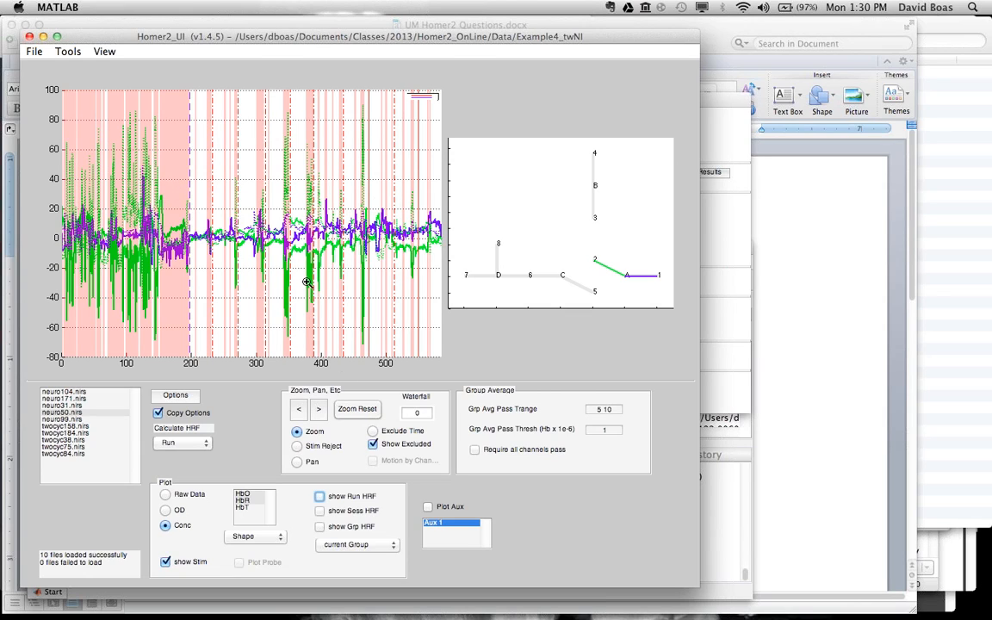
{"action": "left_click", "coordinate": [319, 497]}
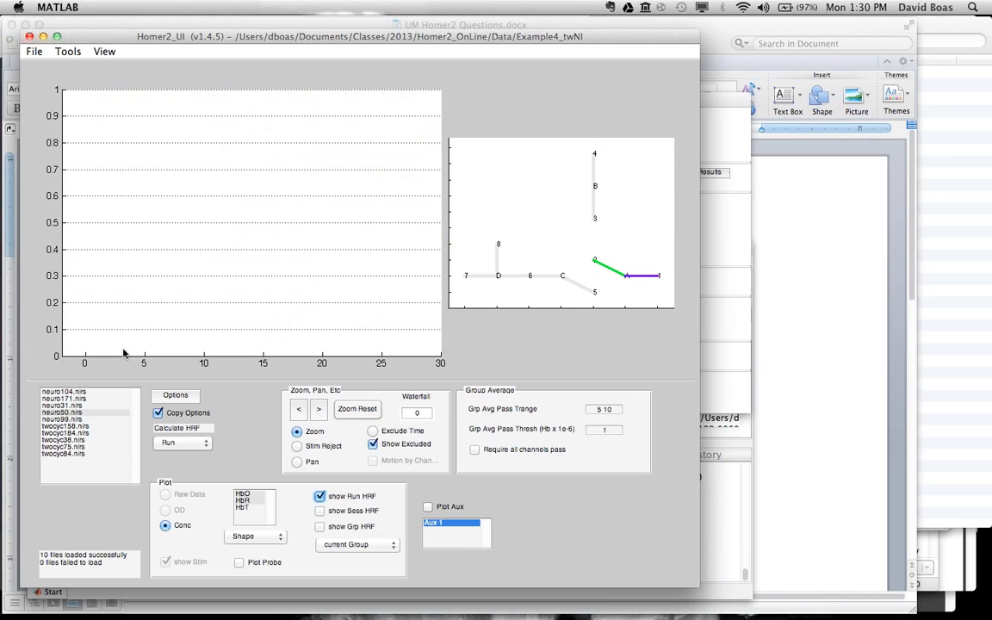
{"action": "left_click", "coordinate": [76, 421]}
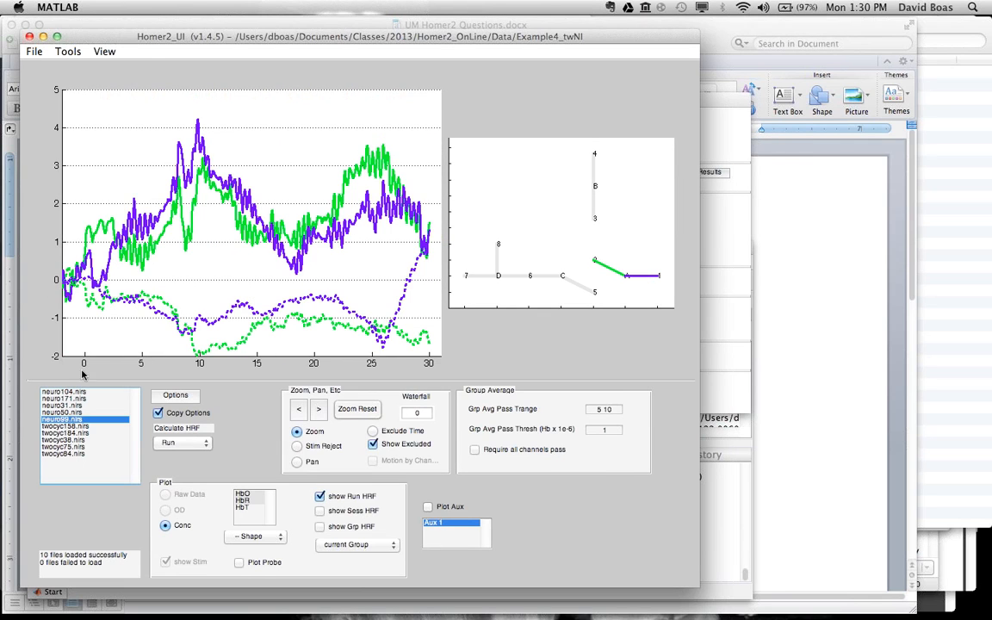
Step: View the run HRF of twocyc158.nirs for the Speed condition
{"action": "left_click", "coordinate": [85, 427]}
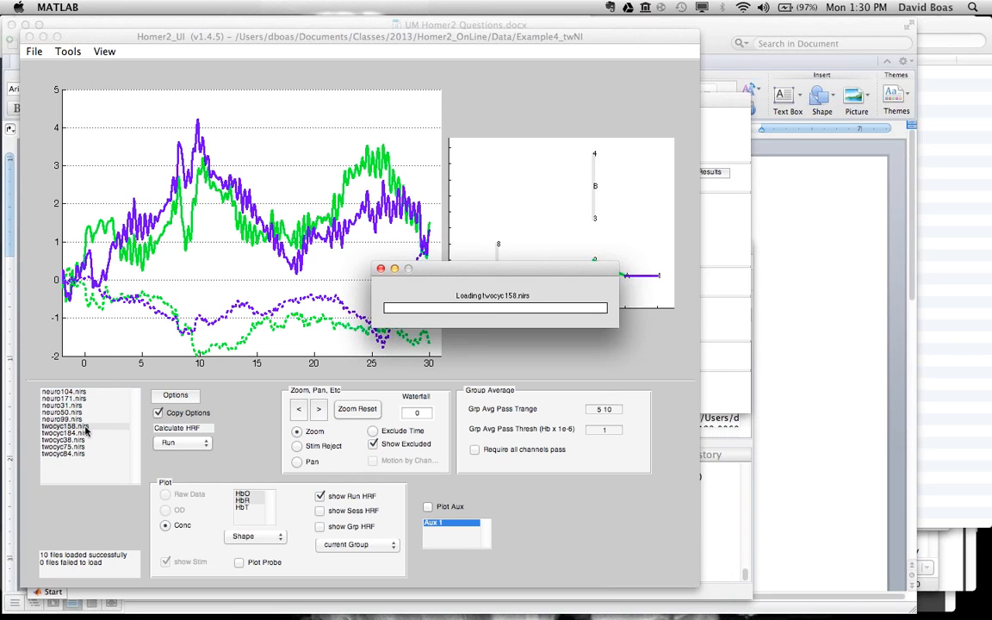
{"action": "left_click", "coordinate": [258, 534]}
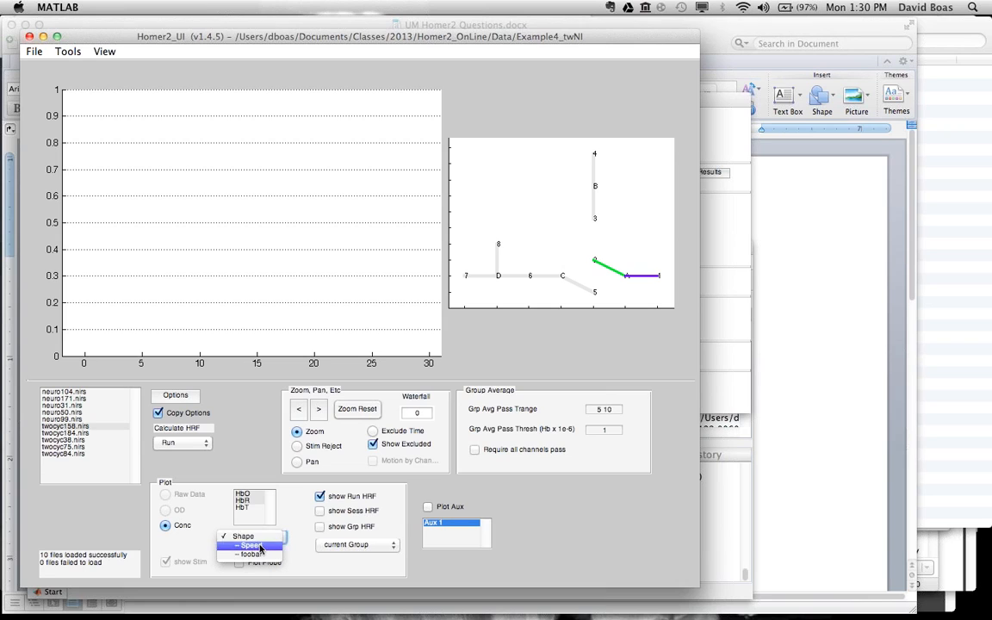
{"action": "left_click", "coordinate": [250, 546]}
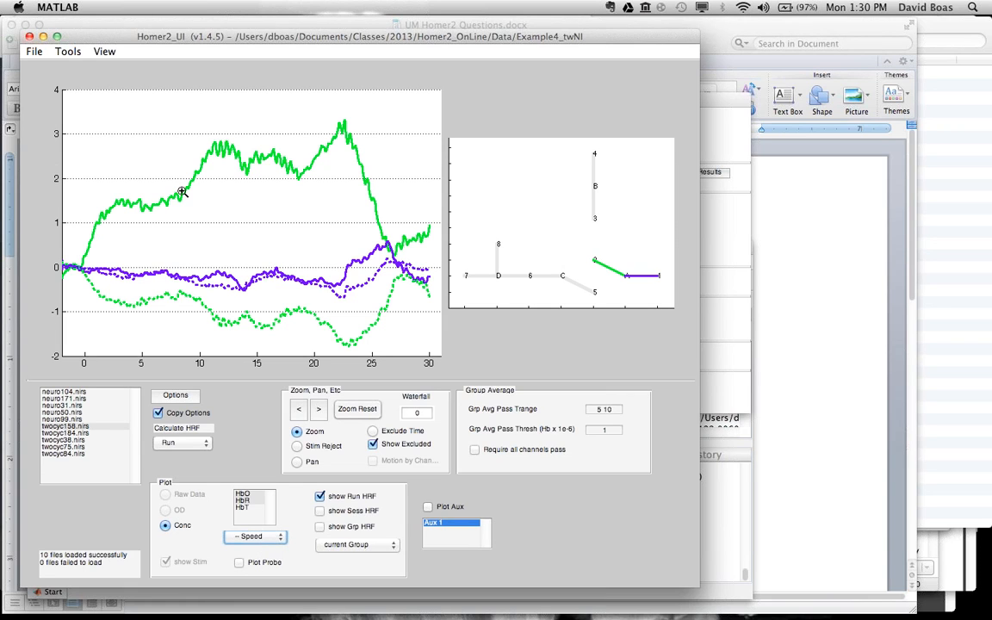
Step: Display the group HRF, compare the Speed curves with neuro99.nirs and twocyc158.nirs selected, and show Shape for neuro99.nirs
{"action": "left_click", "coordinate": [321, 527]}
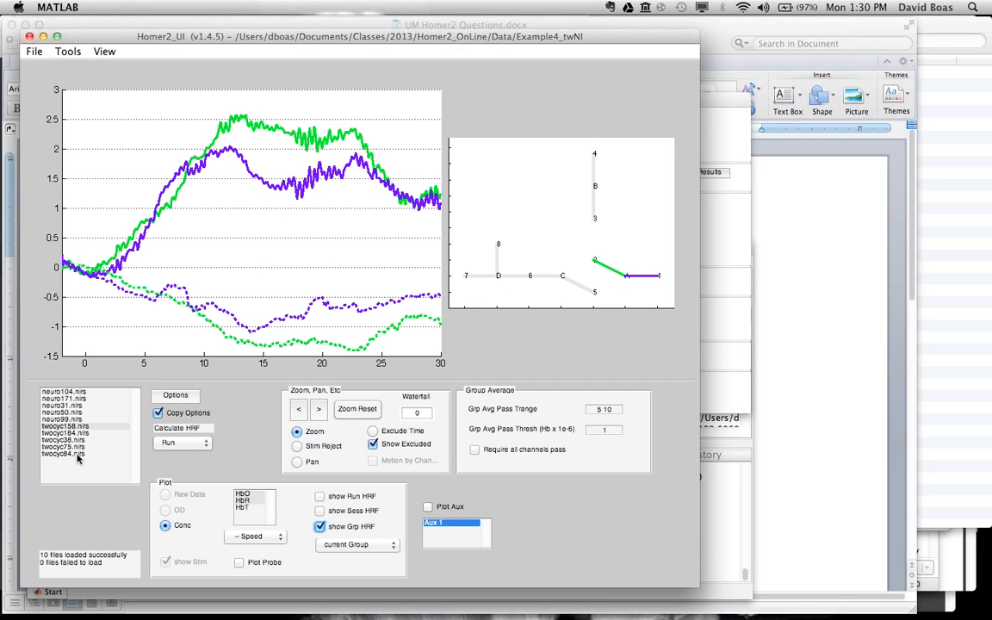
{"action": "left_click", "coordinate": [77, 419]}
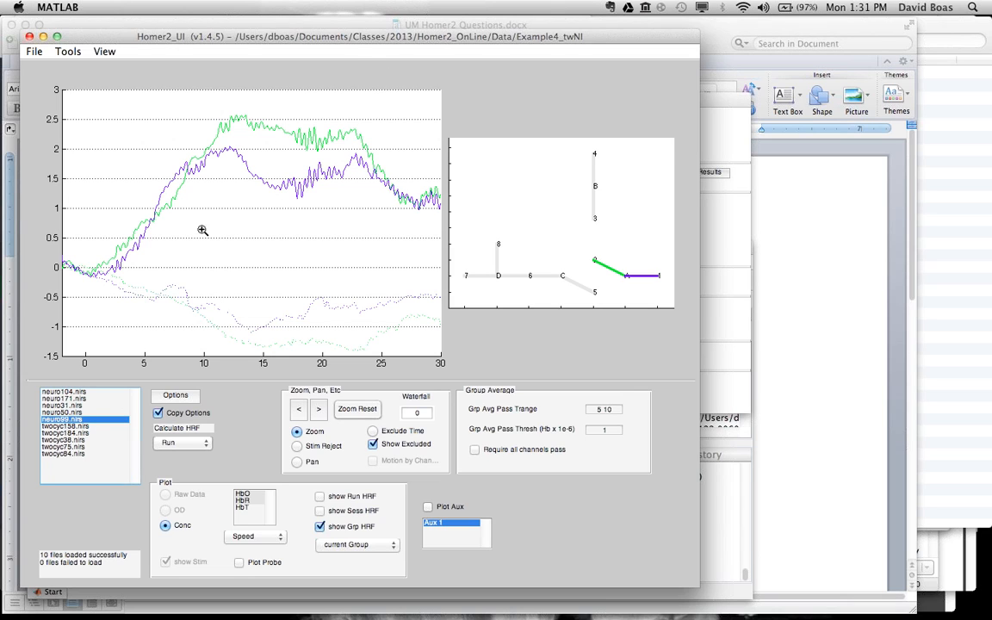
{"action": "left_click", "coordinate": [78, 425]}
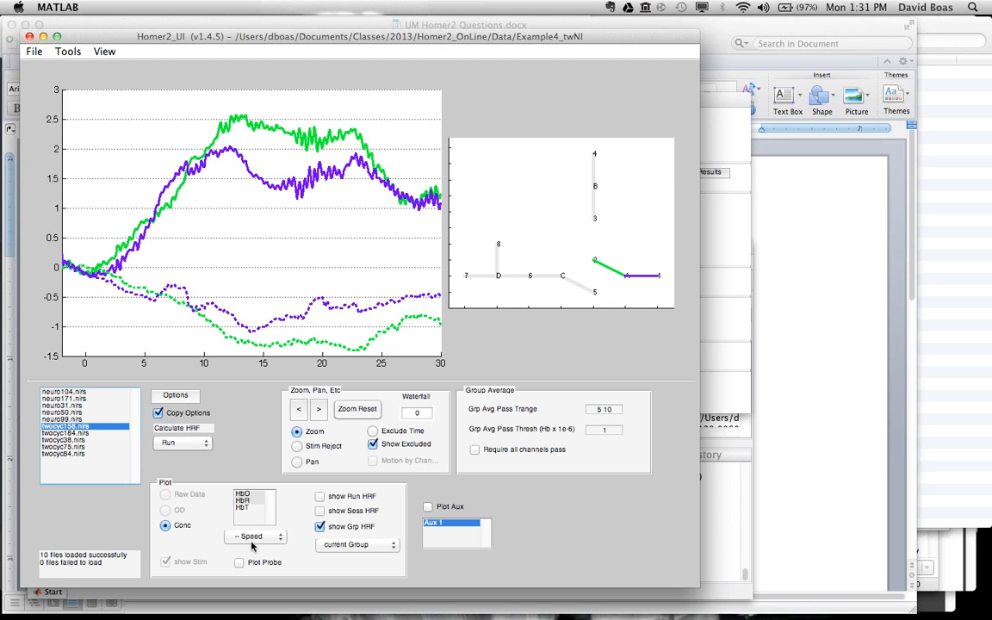
{"action": "left_click", "coordinate": [85, 419]}
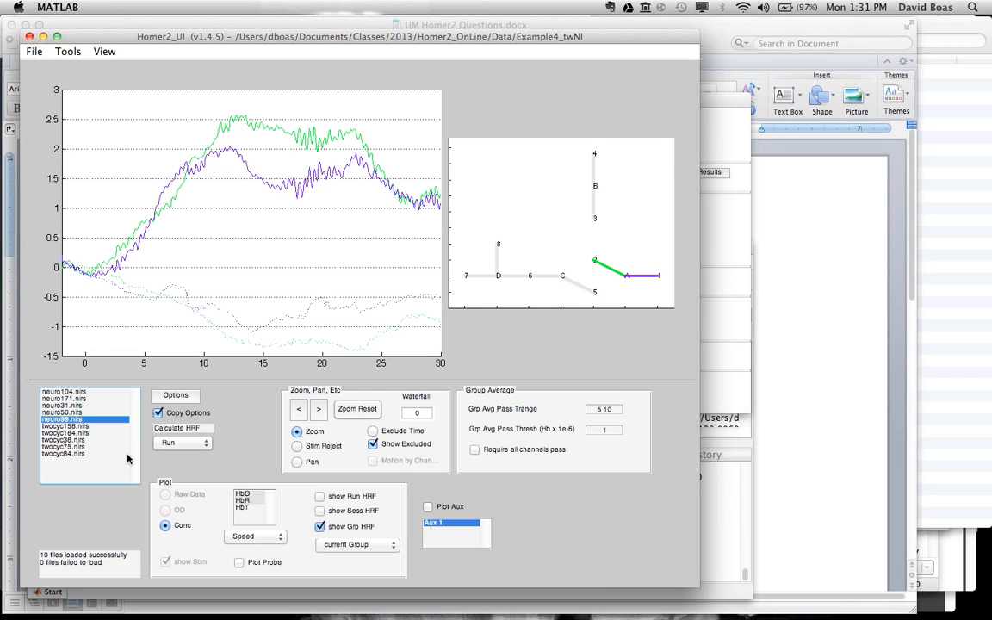
{"action": "left_click", "coordinate": [257, 538]}
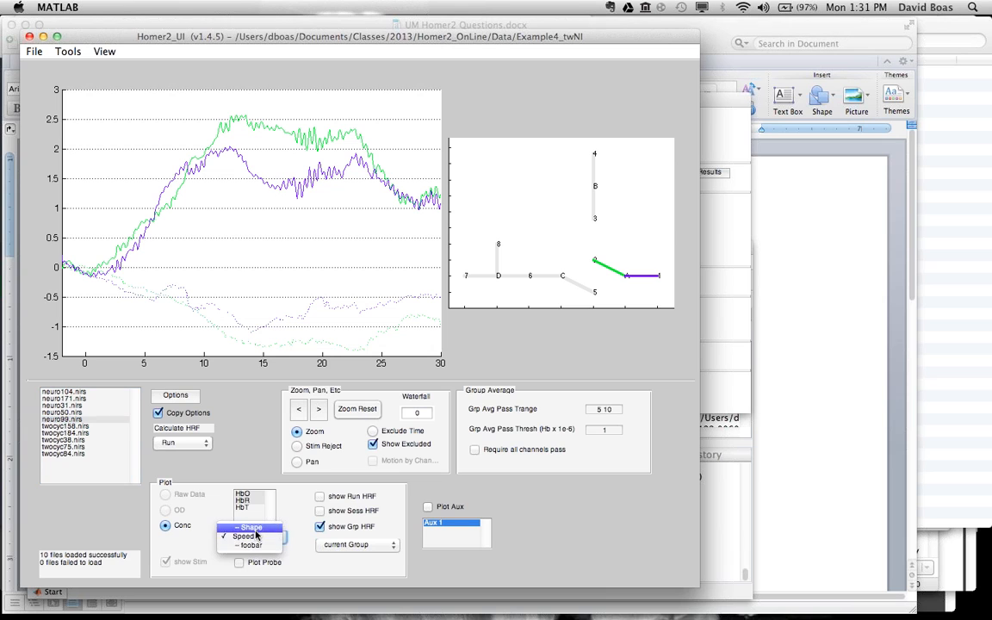
{"action": "left_click", "coordinate": [254, 528]}
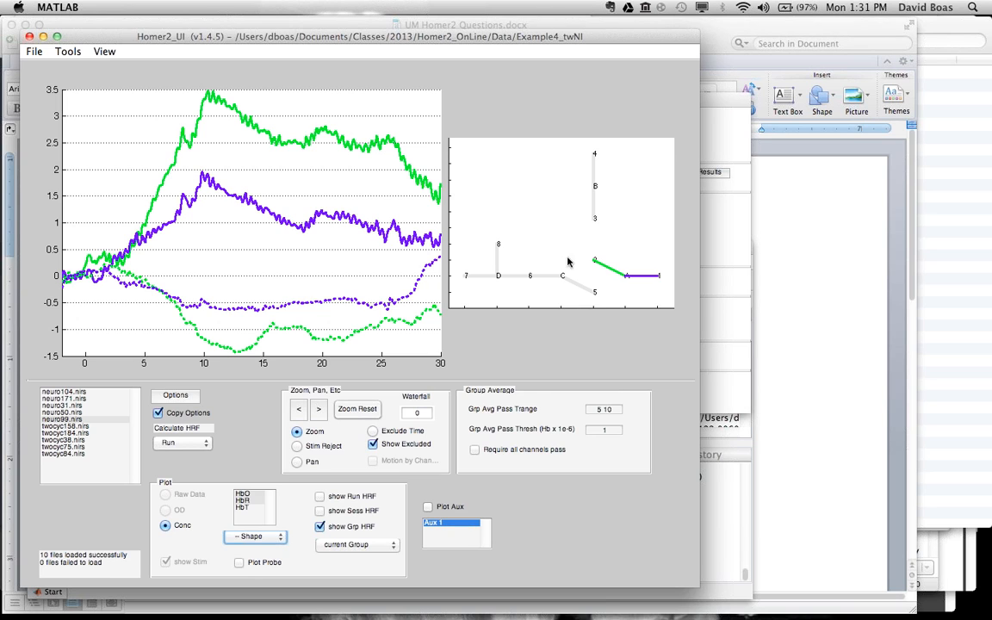
Step: View the Shape group HRF at sources B, C, D and A, and overlay the source A channels on source B
{"action": "left_click", "coordinate": [600, 196]}
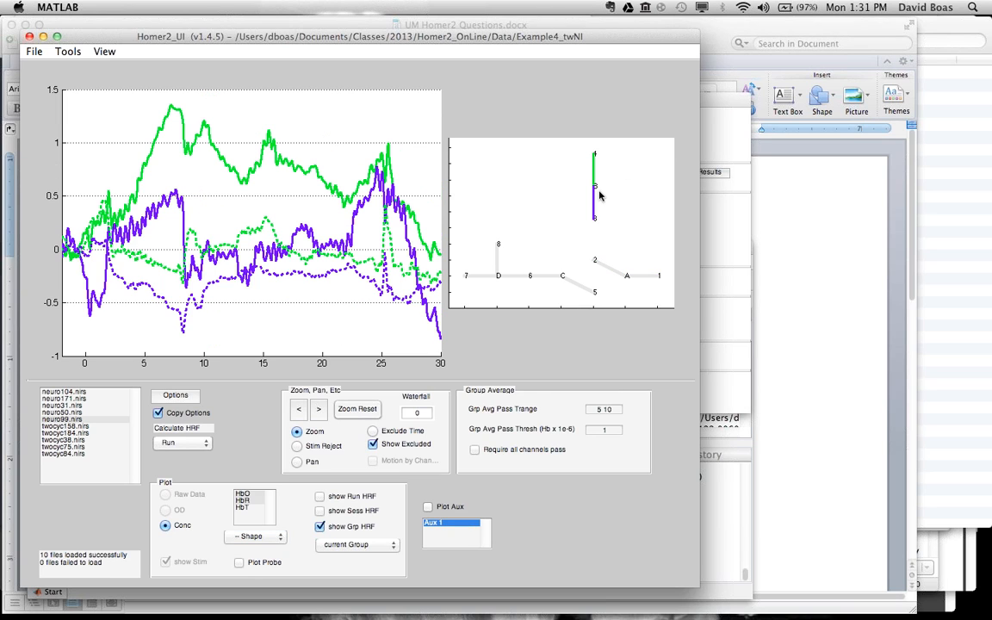
{"action": "left_click", "coordinate": [546, 277]}
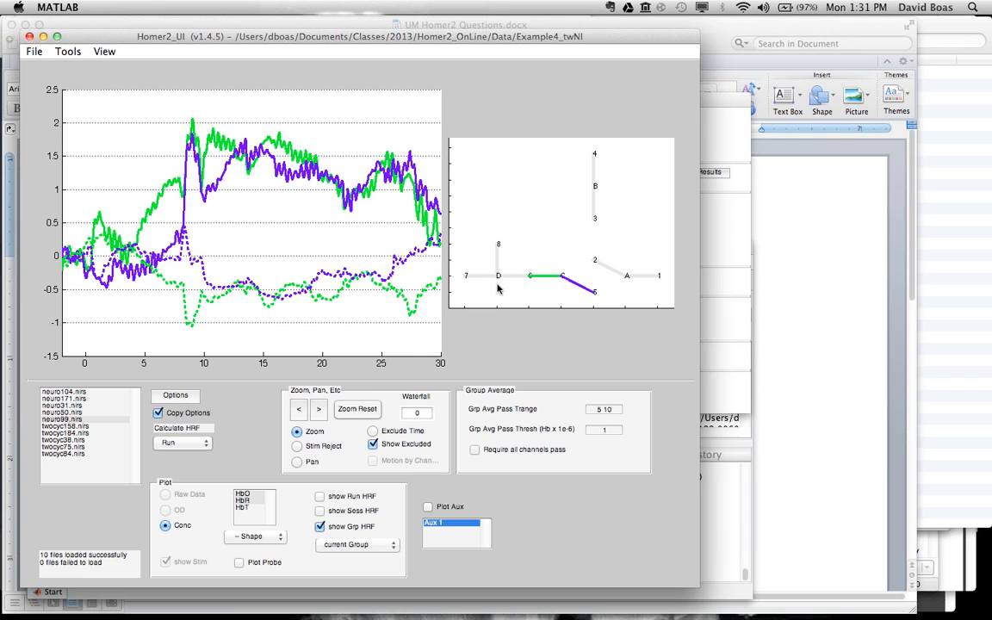
{"action": "left_click", "coordinate": [498, 280]}
{"action": "left_click", "coordinate": [629, 283]}
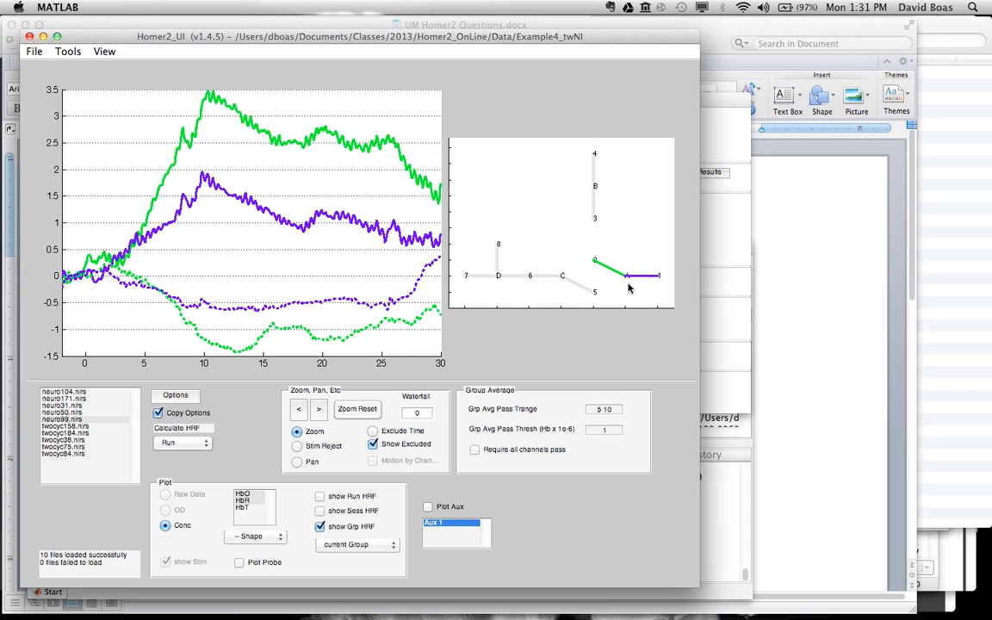
{"action": "left_click", "coordinate": [605, 194]}
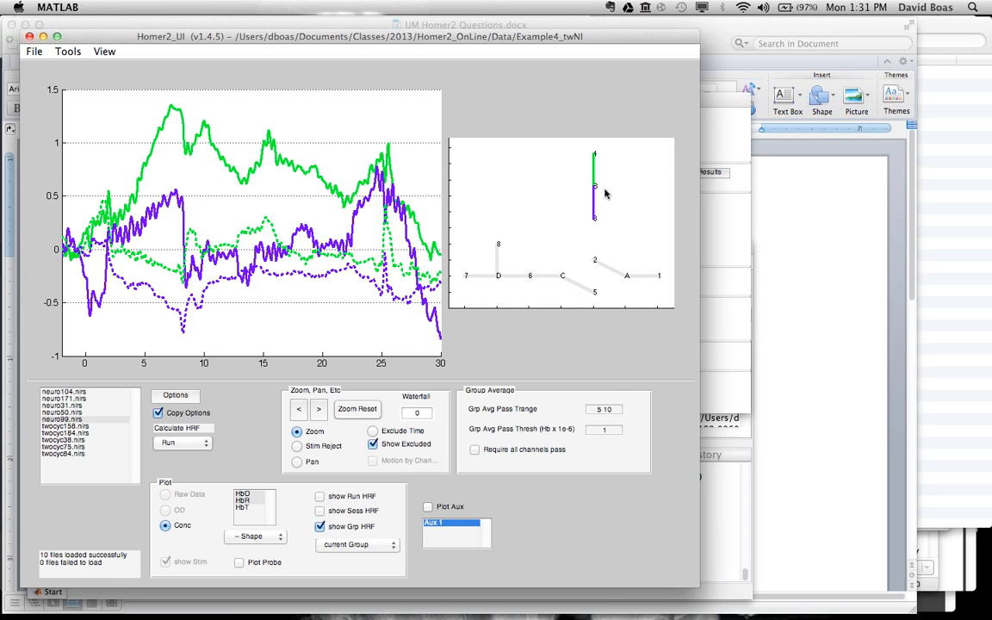
{"action": "right_click", "coordinate": [628, 290]}
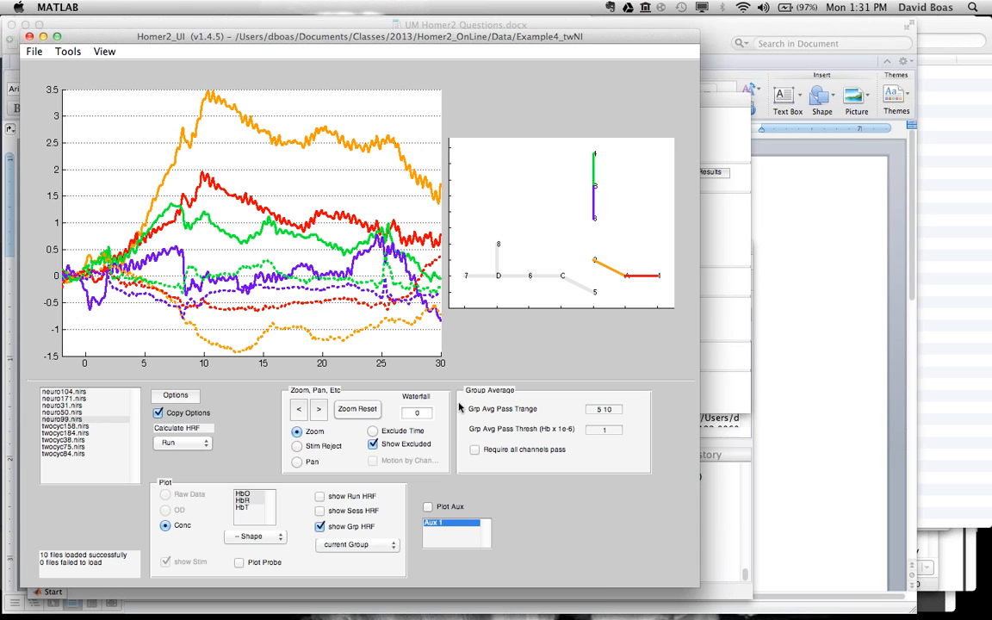
Step: Offset the overlaid curves with a waterfall value of 1 and then 2, and reset it to 0
{"action": "left_click", "coordinate": [425, 413]}
{"action": "type", "text": "1"}
{"action": "key", "text": "Tab"}
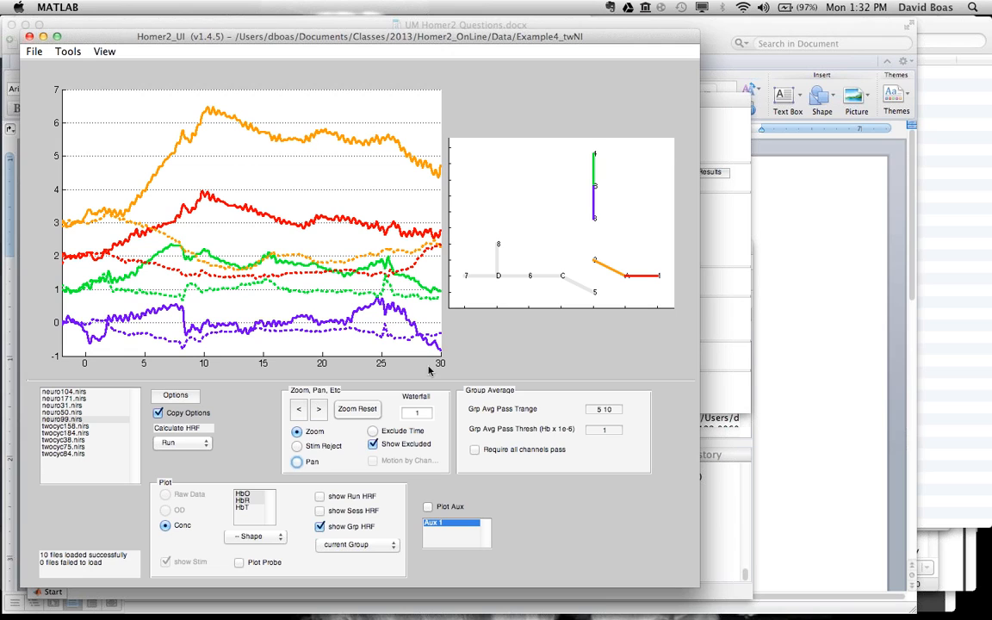
{"action": "left_click_drag", "start_coordinate": [422, 410], "coordinate": [397, 413]}
{"action": "type", "text": "2"}
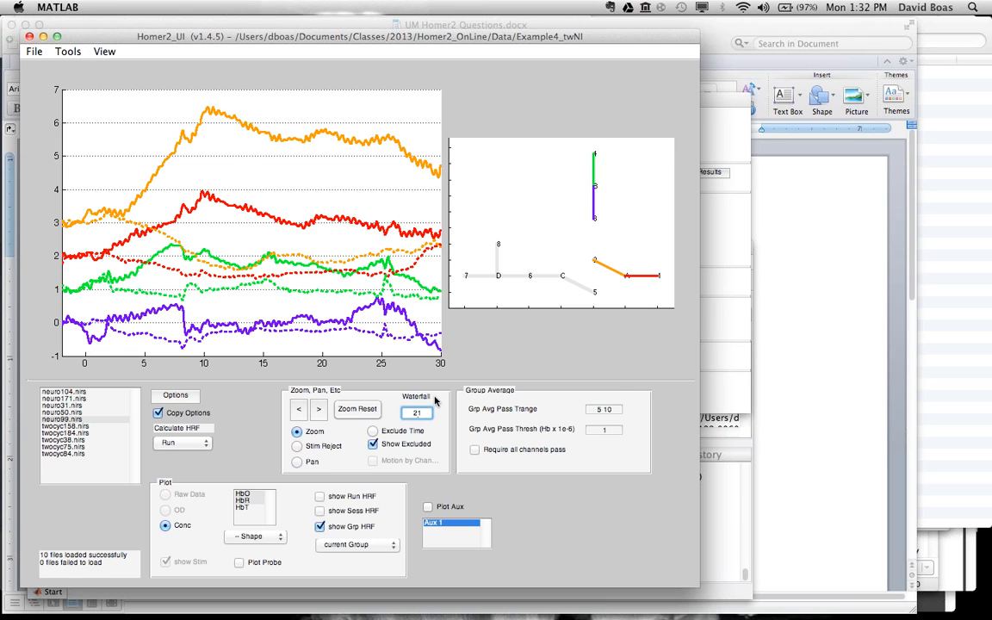
{"action": "key", "text": "Tab"}
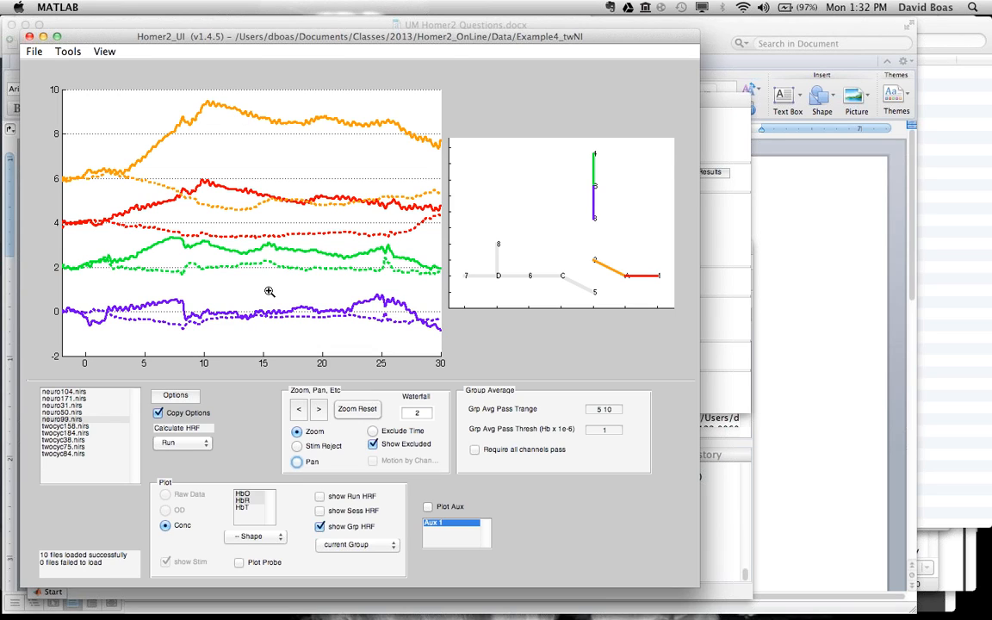
{"action": "left_click", "coordinate": [425, 414]}
{"action": "key", "text": "Tab"}
Step: Show only the source B channels, plot the group HRF over the whole probe, and move the figure clear of the plot settings
{"action": "left_click", "coordinate": [603, 188]}
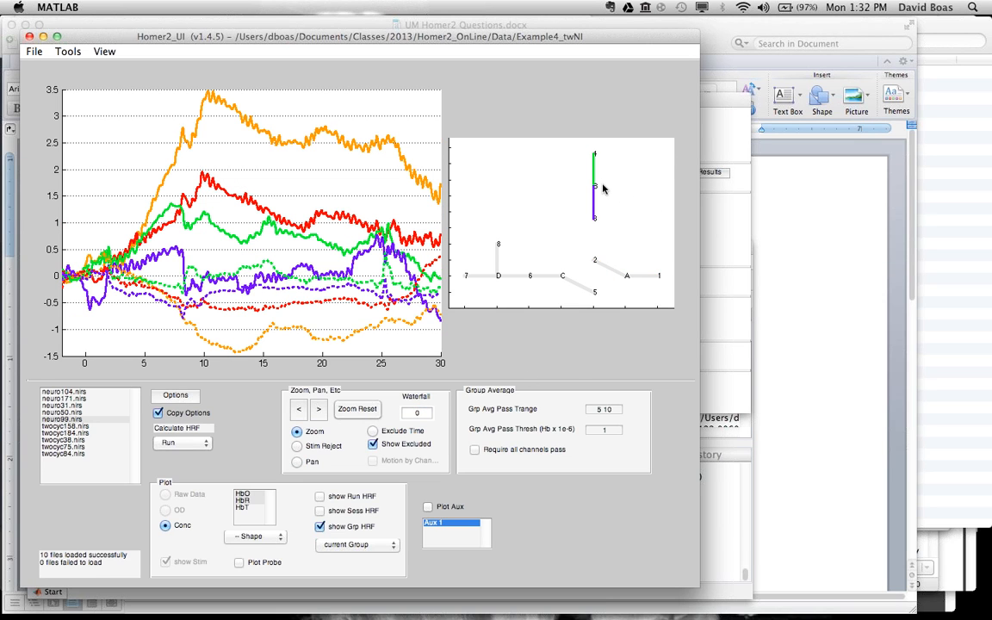
{"action": "left_click", "coordinate": [240, 564]}
{"action": "left_click_drag", "start_coordinate": [431, 125], "coordinate": [625, 117]}
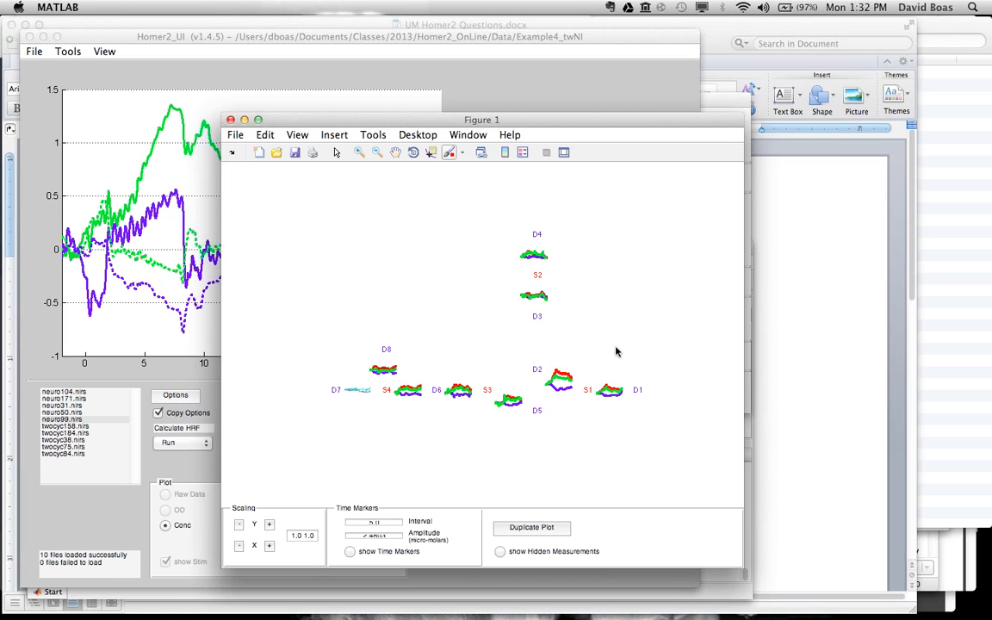
{"action": "left_click_drag", "start_coordinate": [542, 119], "coordinate": [542, 24]}
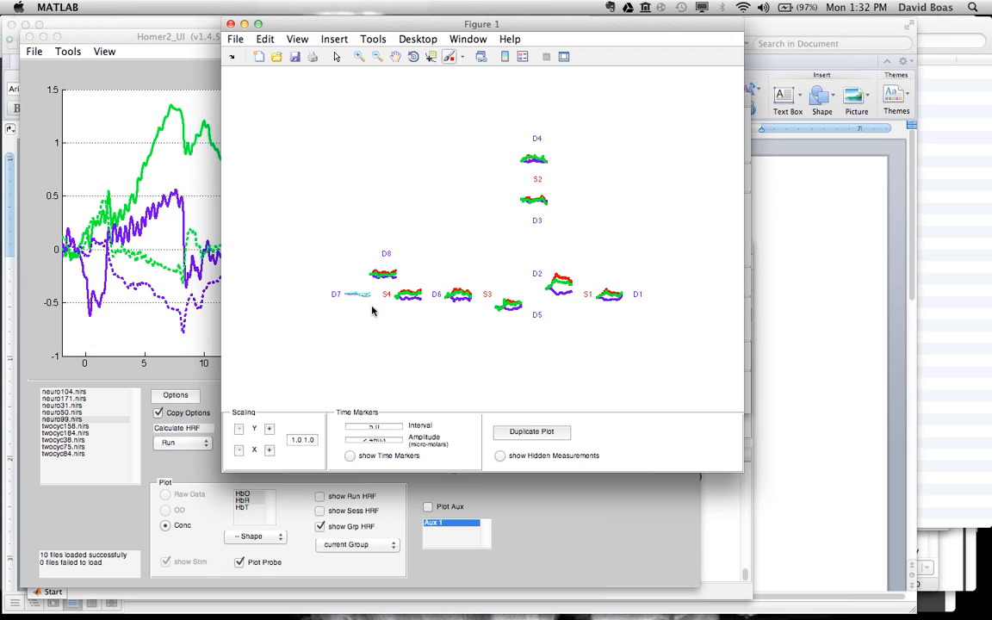
Step: Plot the Speed group HRF over the whole probe, select twocyc158.nirs, and turn the probe plot off
{"action": "left_click", "coordinate": [250, 538]}
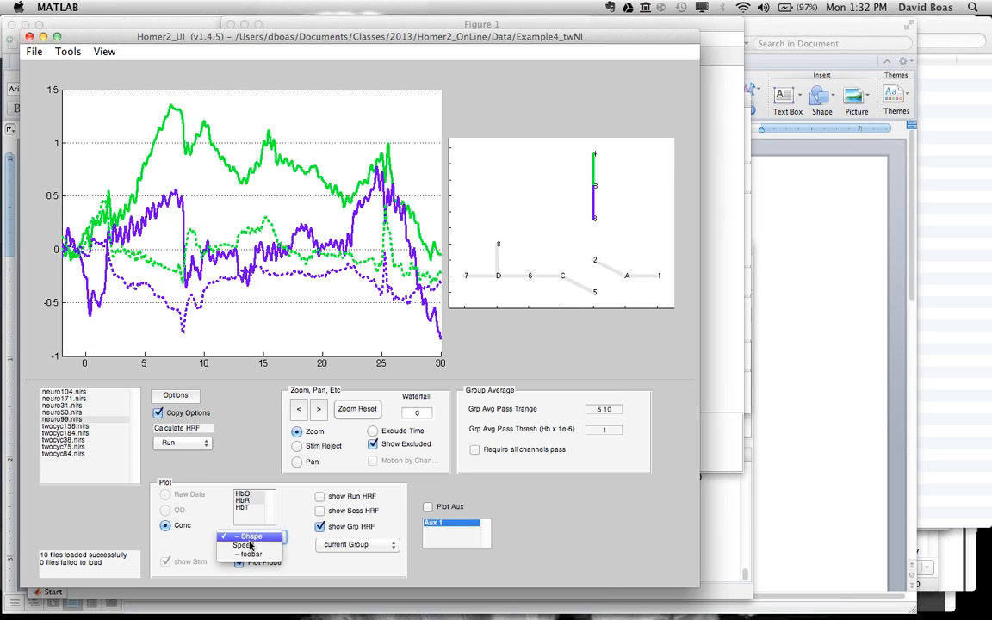
{"action": "left_click", "coordinate": [249, 546]}
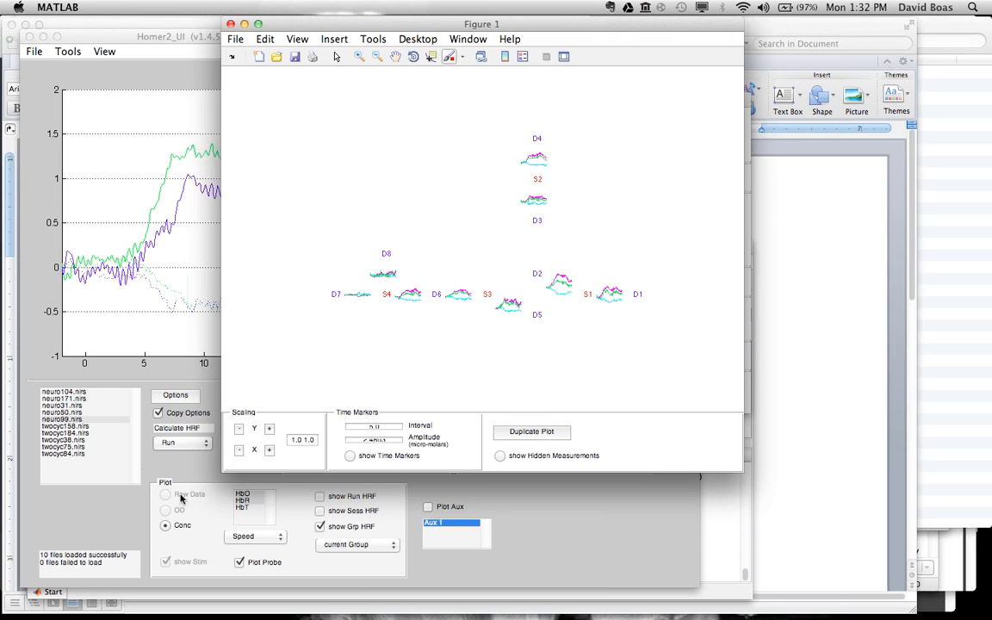
{"action": "left_click", "coordinate": [82, 428]}
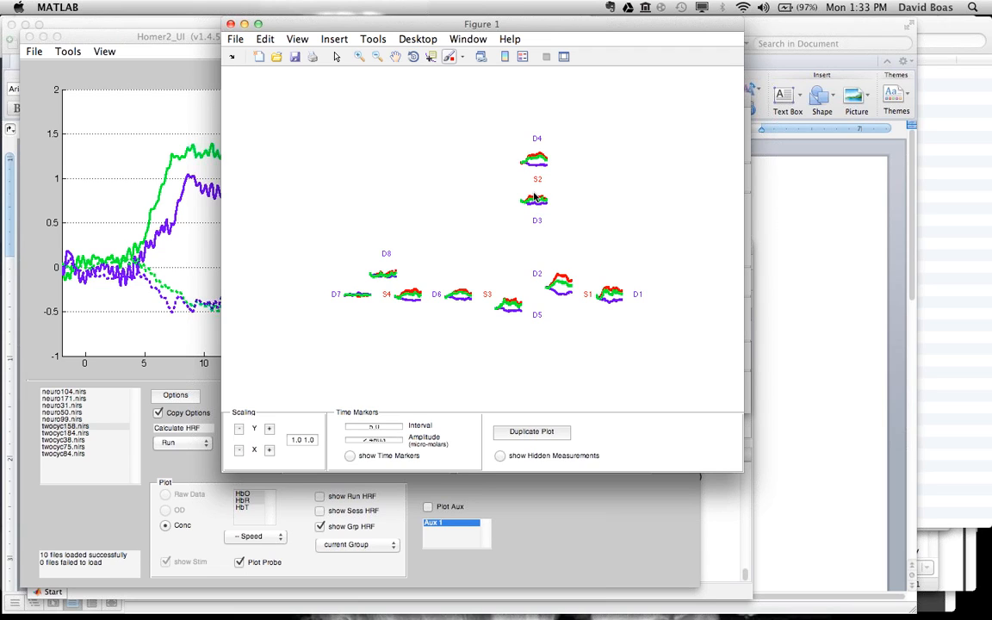
{"action": "left_click", "coordinate": [549, 543]}
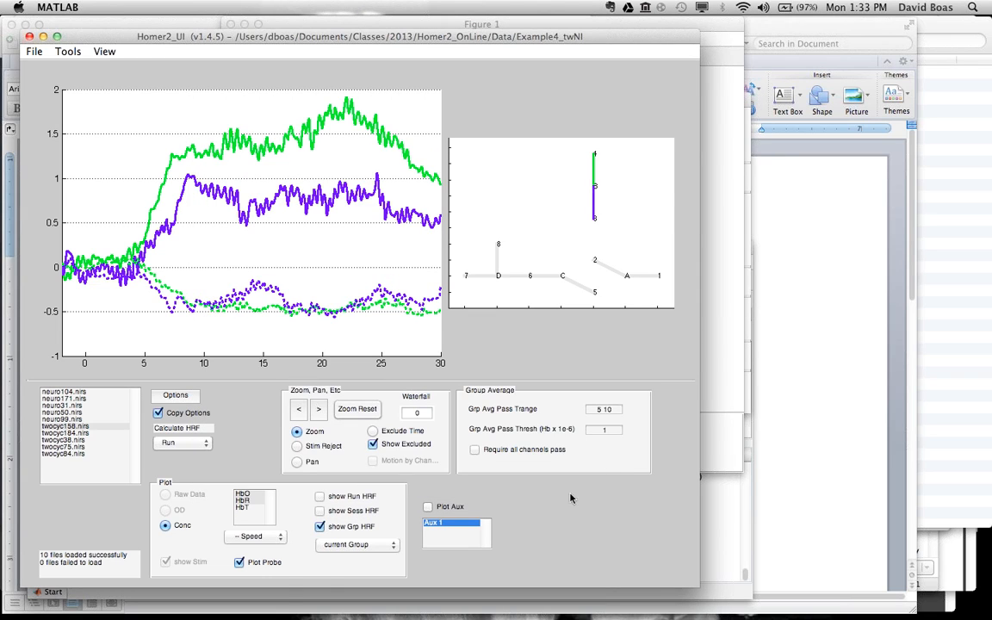
{"action": "left_click", "coordinate": [239, 563]}
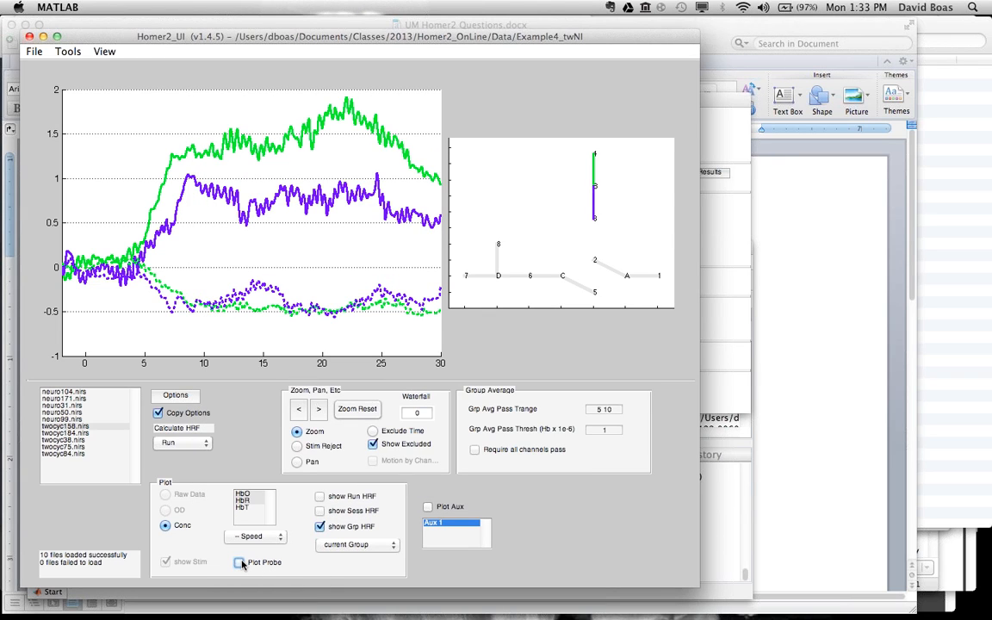
Step: Add the source A channels to the Speed plot and offset the curves with a waterfall value of 2, then 3
{"action": "left_click", "coordinate": [628, 282]}
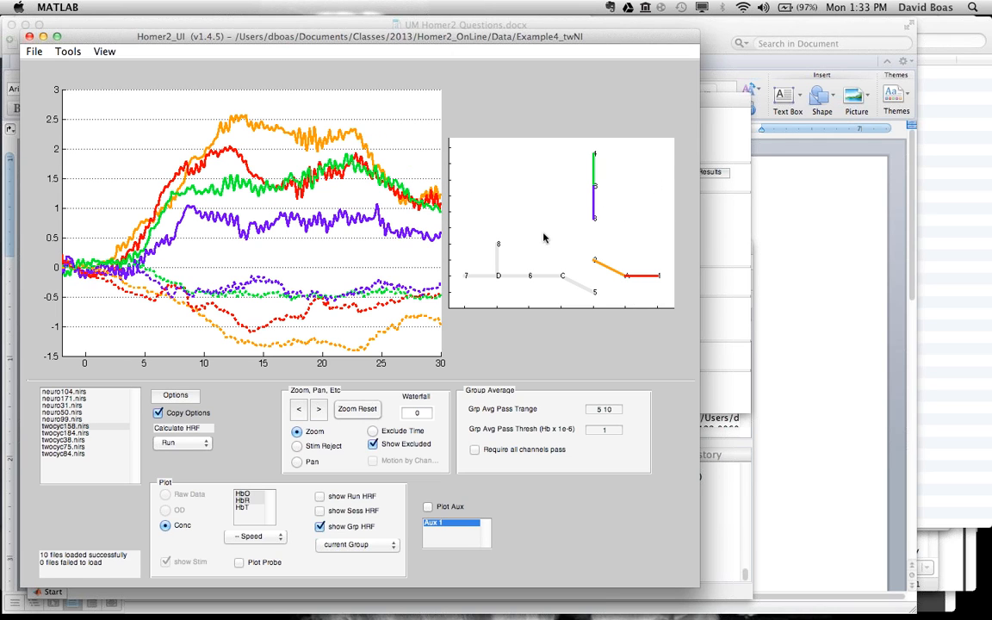
{"action": "left_click", "coordinate": [403, 412]}
{"action": "type", "text": "2"}
{"action": "key", "text": "Return"}
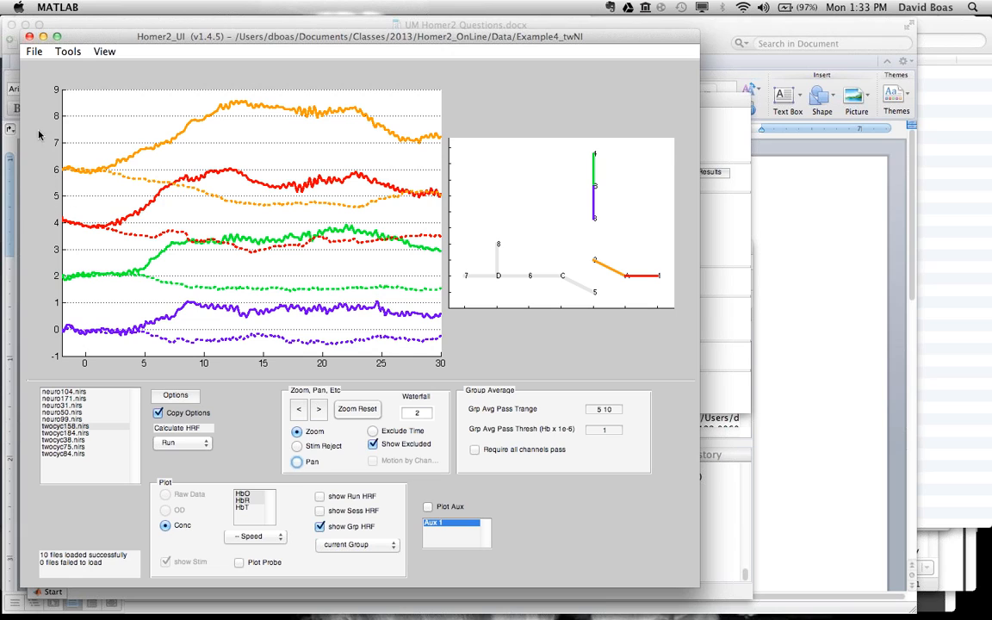
{"action": "left_click", "coordinate": [409, 413]}
{"action": "key", "text": "BackSpace"}
{"action": "type", "text": "3"}
{"action": "key", "text": "Tab"}
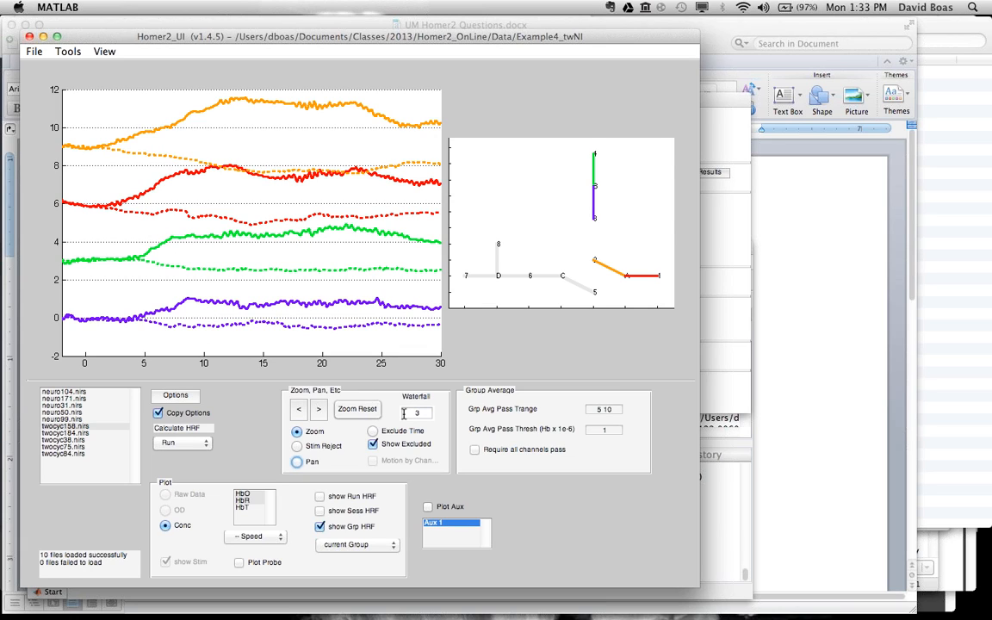
Step: Switch to UM Homer2 Questions.docx in Word, highlight questions 2 and 3, and return to Homer2 in MATLAB
{"action": "left_click", "coordinate": [713, 35]}
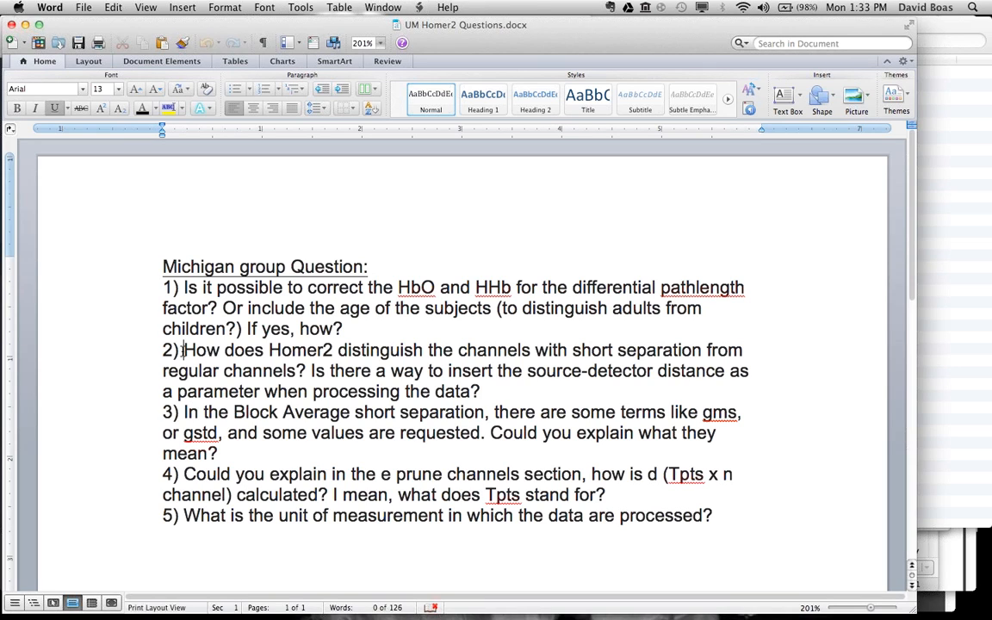
{"action": "left_click_drag", "start_coordinate": [183, 350], "coordinate": [487, 393]}
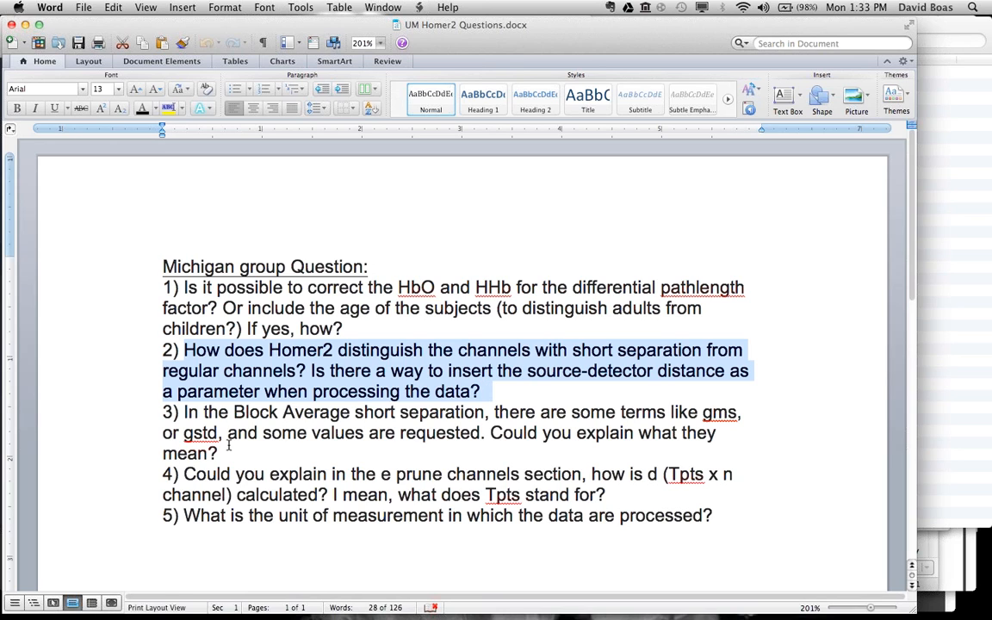
{"action": "left_click_drag", "start_coordinate": [220, 453], "coordinate": [161, 350]}
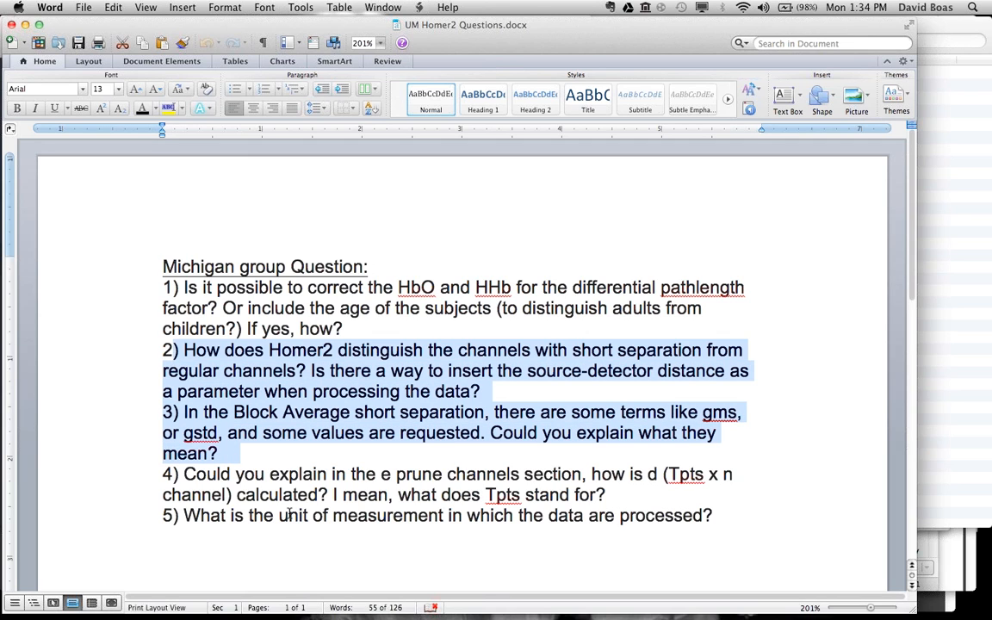
{"action": "mouse_move", "coordinate": [502, 603]}
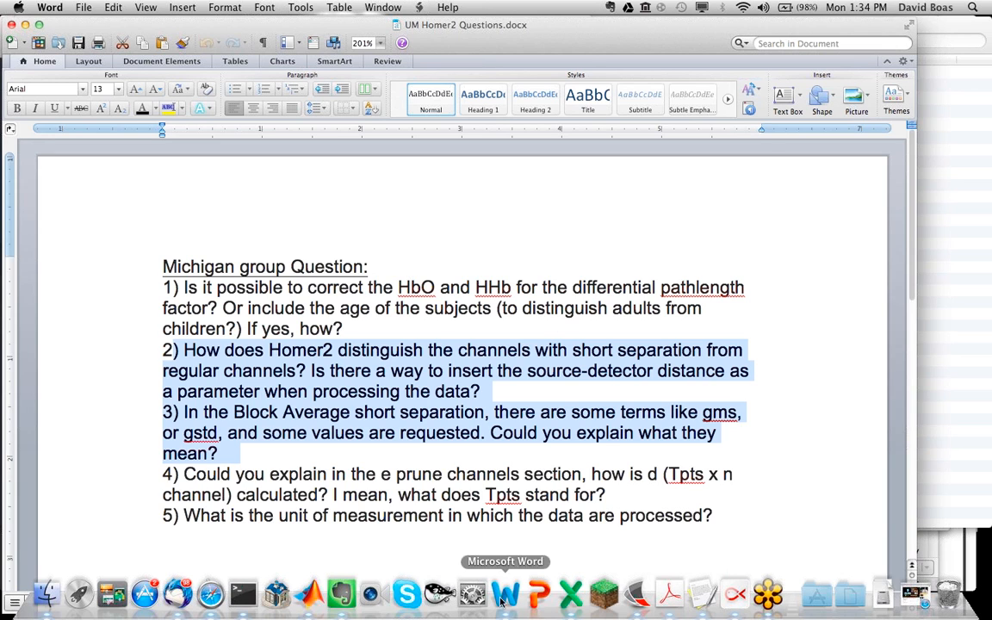
{"action": "left_click", "coordinate": [277, 594]}
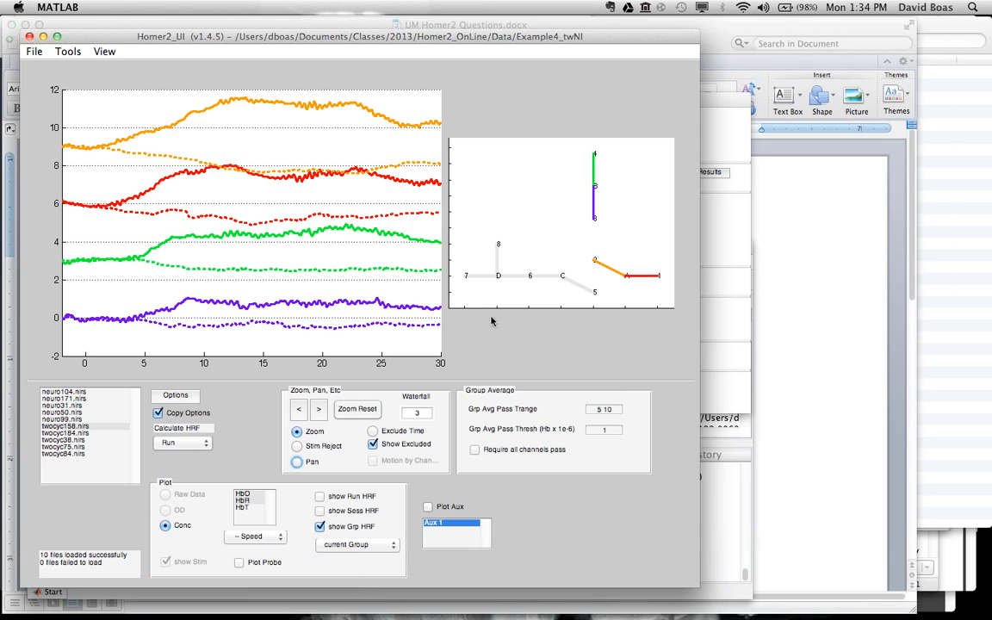
{"action": "left_click", "coordinate": [35, 51]}
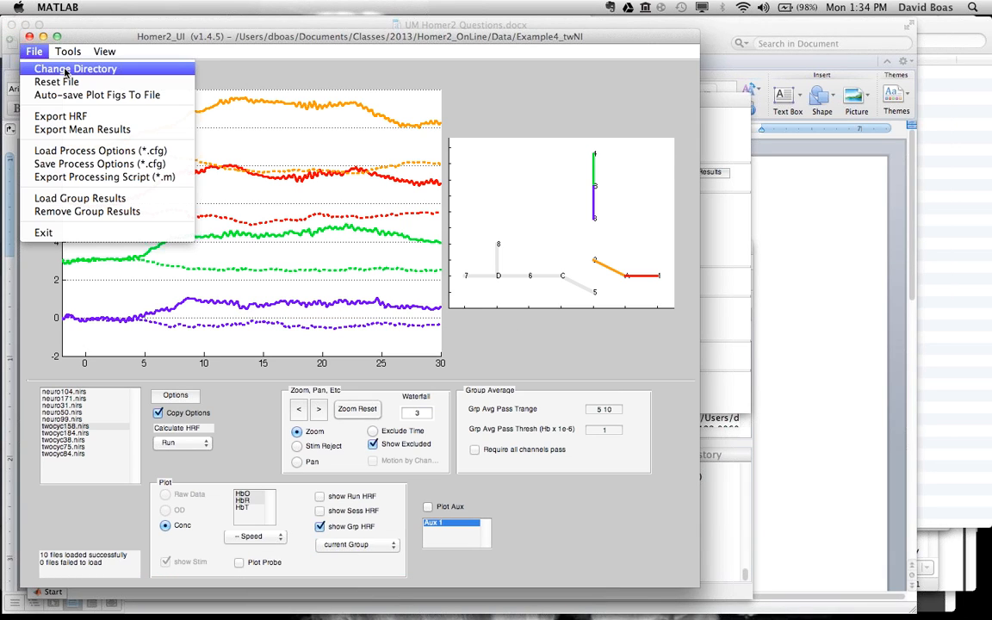
{"action": "left_click", "coordinate": [66, 73]}
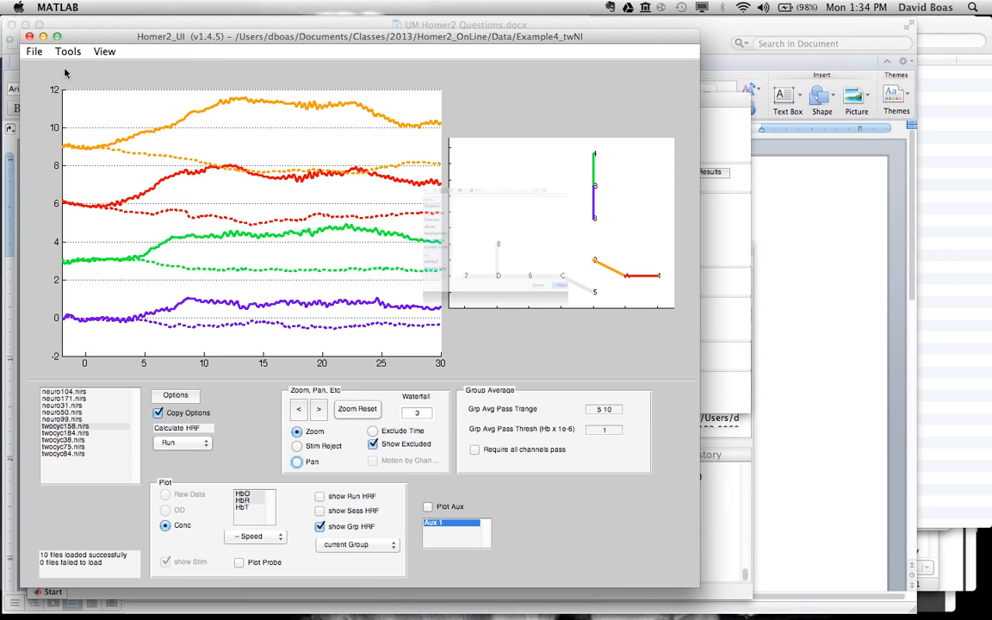
{"action": "left_click", "coordinate": [501, 129]}
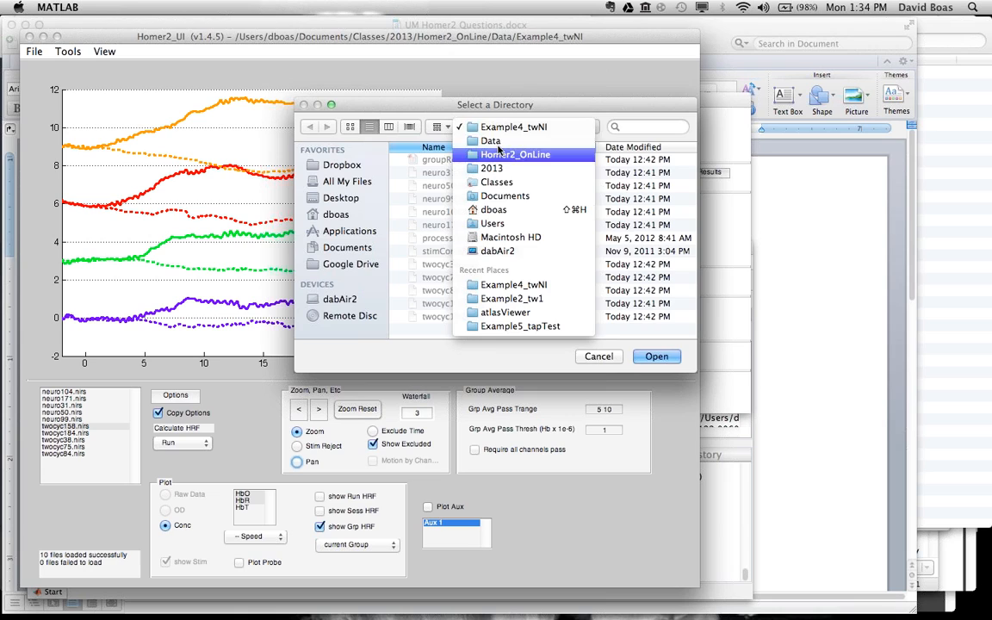
{"action": "left_click", "coordinate": [489, 141]}
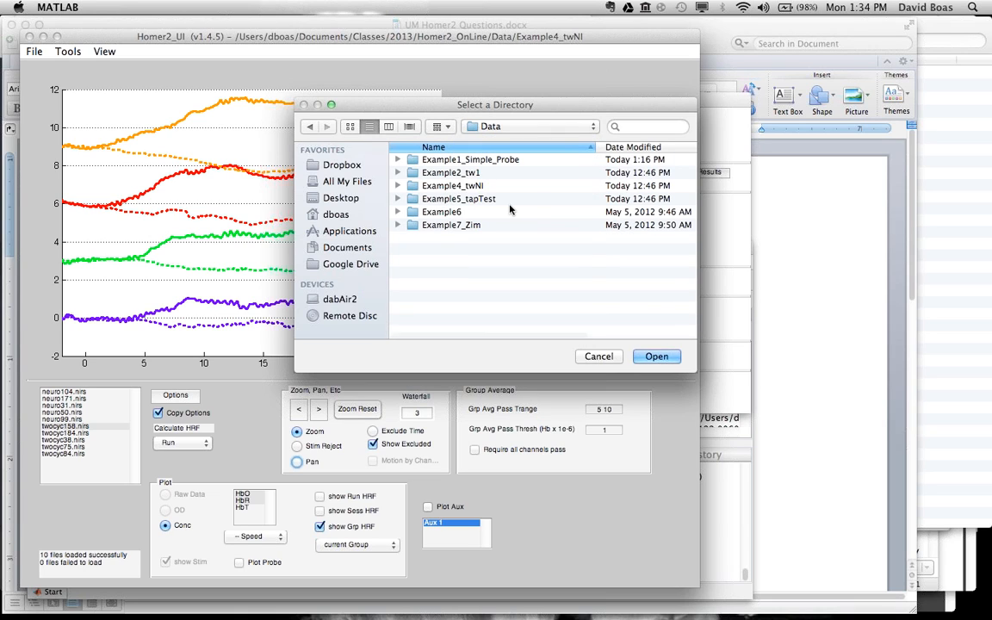
{"action": "key", "text": "Return"}
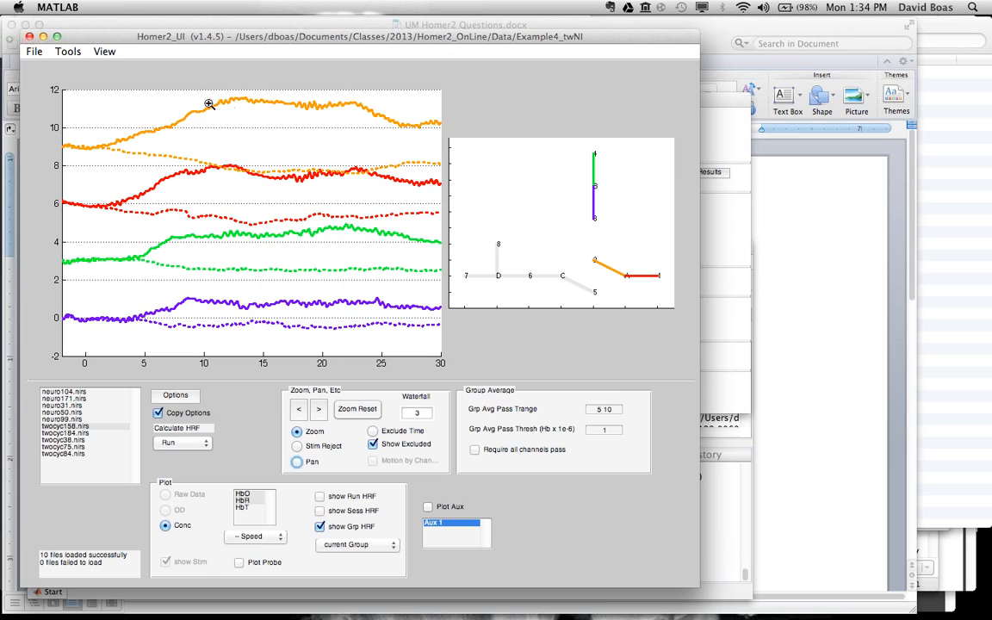
Step: Try to display the HRF standard error on the group HRF curves, and turn the option back off
{"action": "left_click", "coordinate": [104, 52]}
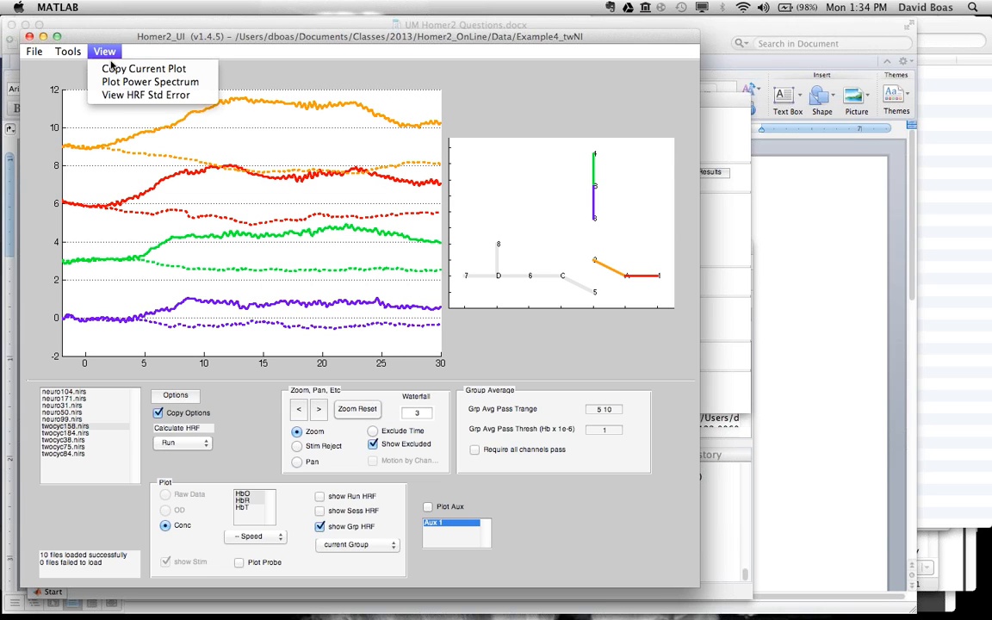
{"action": "left_click", "coordinate": [118, 96]}
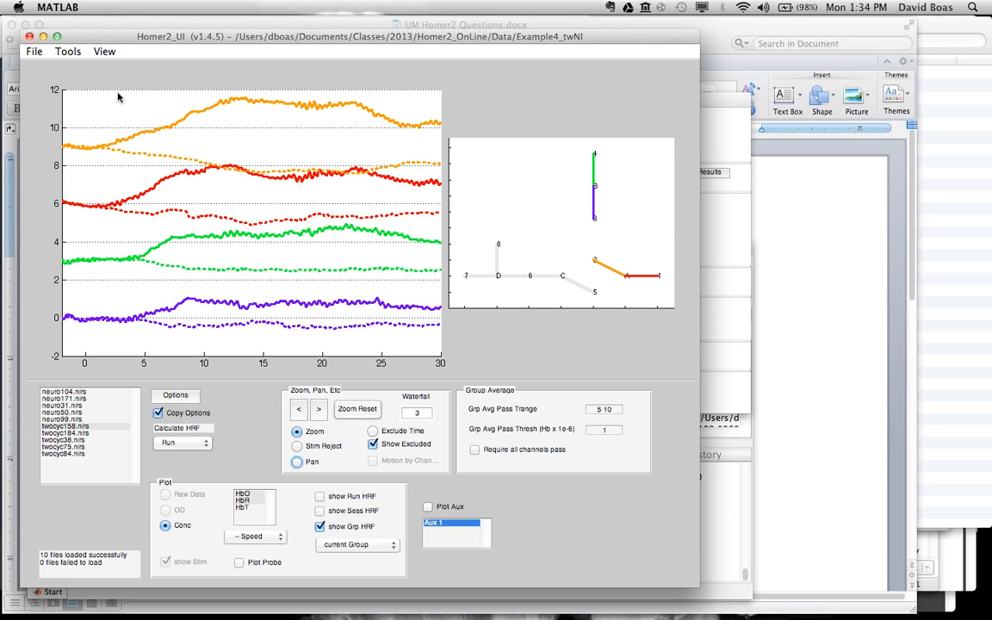
{"action": "left_click", "coordinate": [104, 52]}
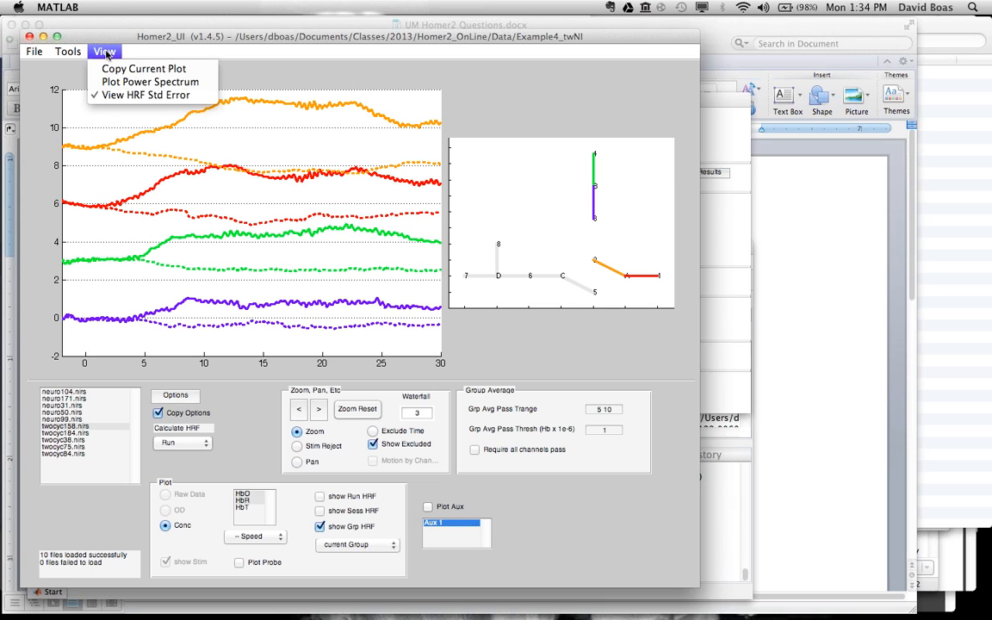
{"action": "left_click", "coordinate": [110, 95]}
Step: Show the run HRF of twocyc158.nirs with standard error bars, and hide the HRF to return to the concentration time course
{"action": "left_click", "coordinate": [319, 497]}
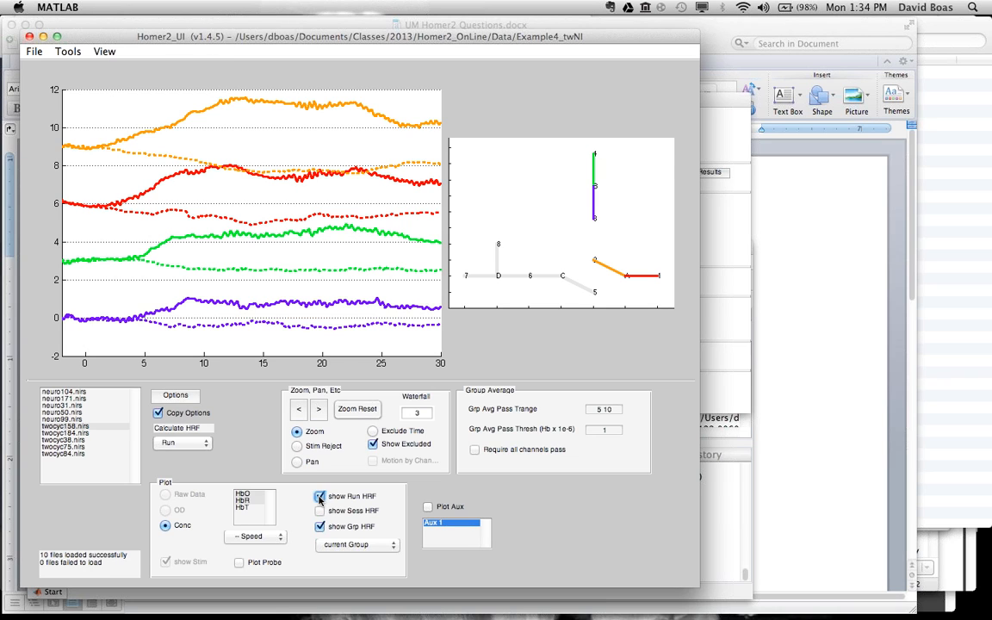
{"action": "left_click", "coordinate": [104, 51]}
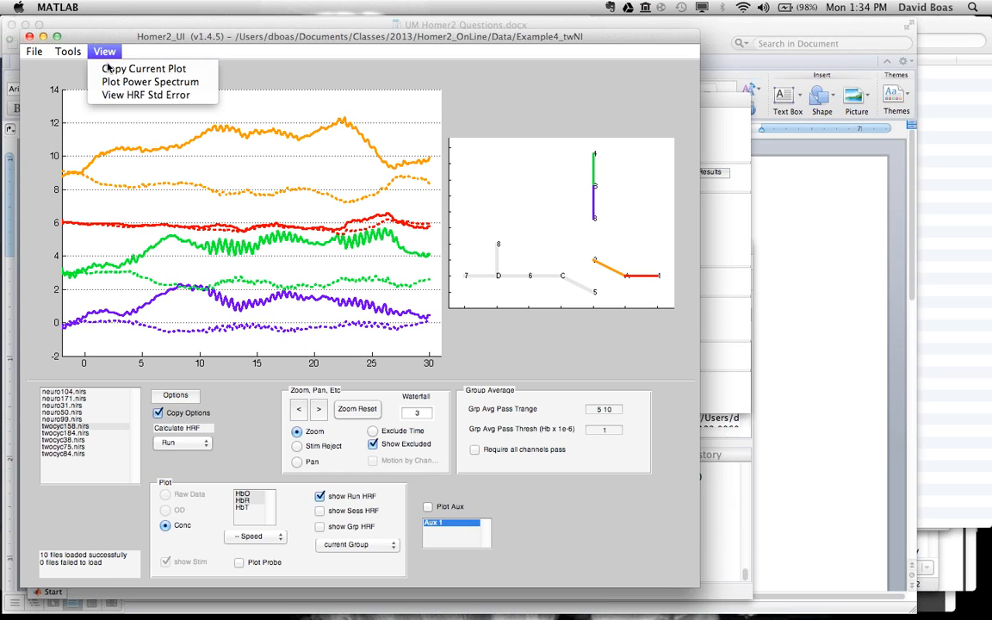
{"action": "left_click", "coordinate": [110, 94]}
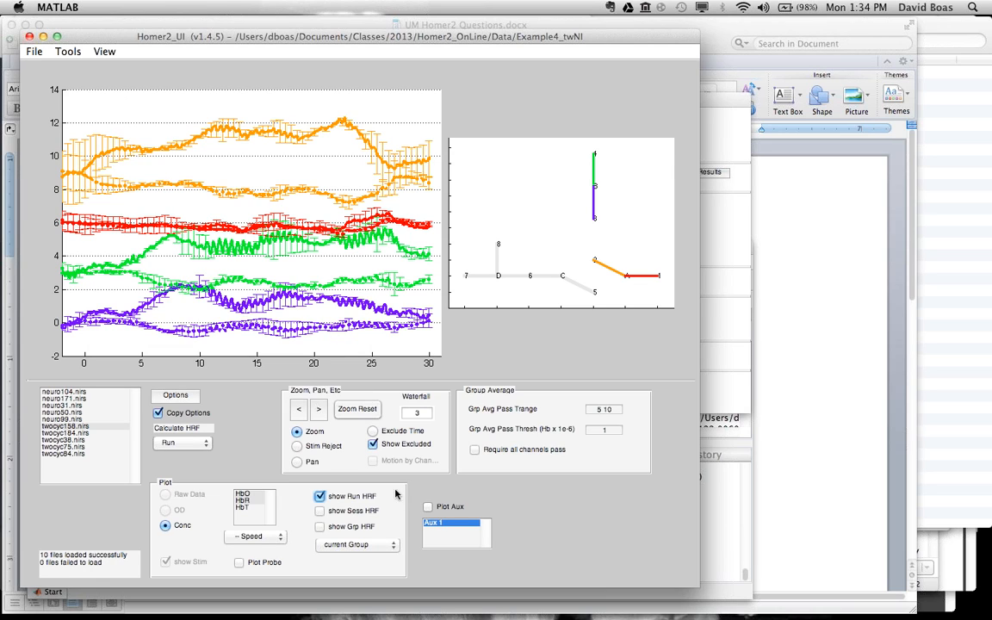
{"action": "left_click", "coordinate": [320, 496]}
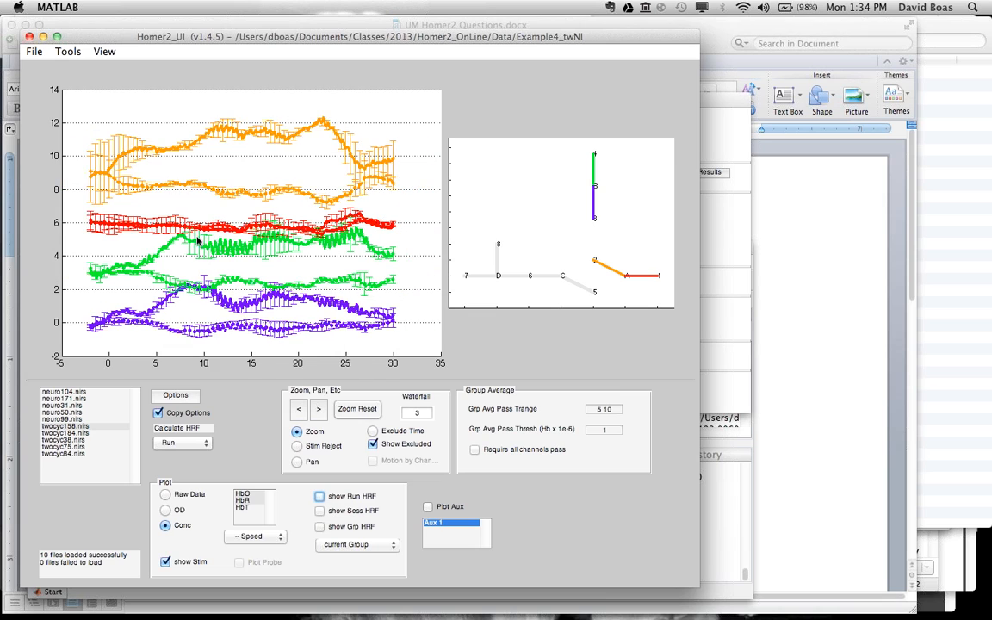
Step: Change the data directory to the Example5_tapTest folder inside Data and load its run files
{"action": "left_click", "coordinate": [34, 52]}
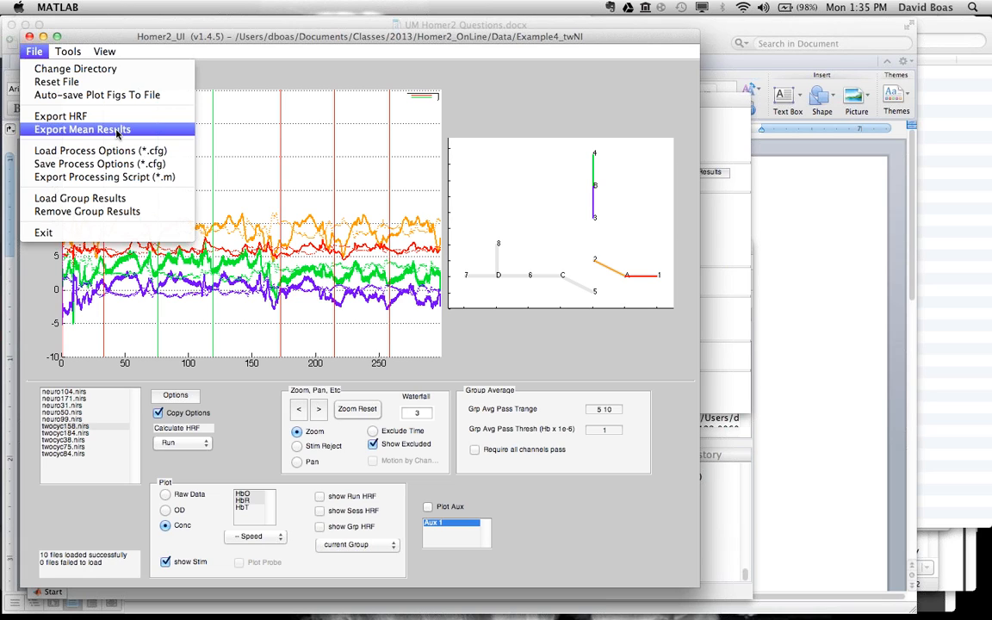
{"action": "left_click", "coordinate": [242, 438]}
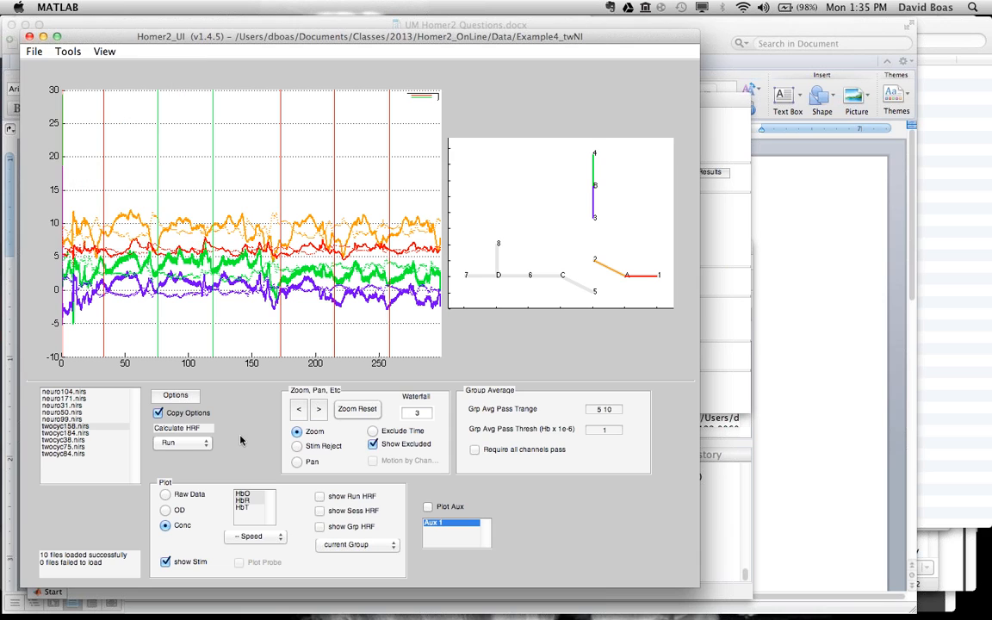
{"action": "left_click", "coordinate": [37, 53]}
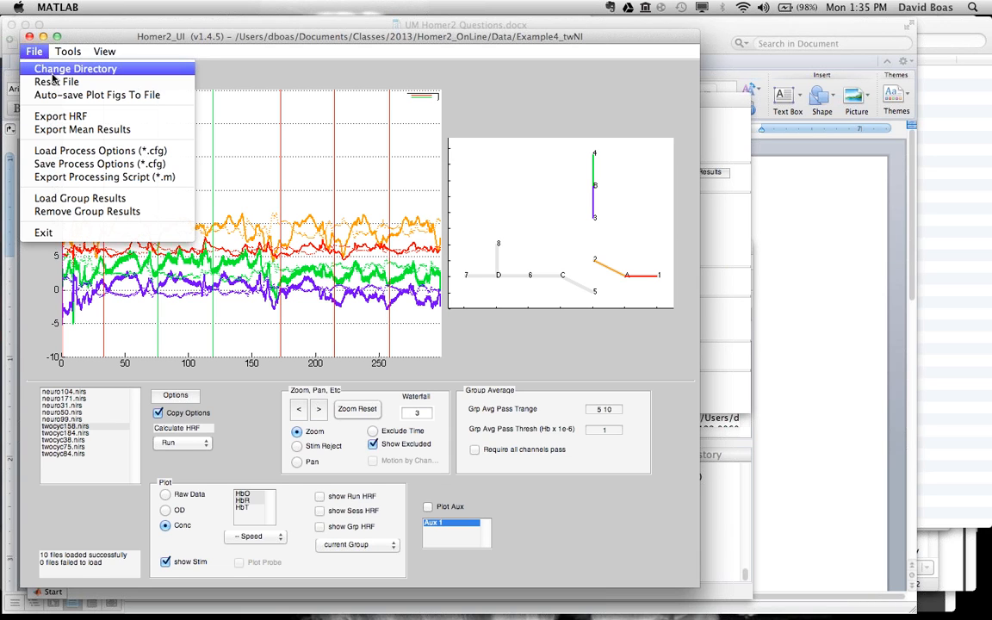
{"action": "left_click", "coordinate": [50, 69]}
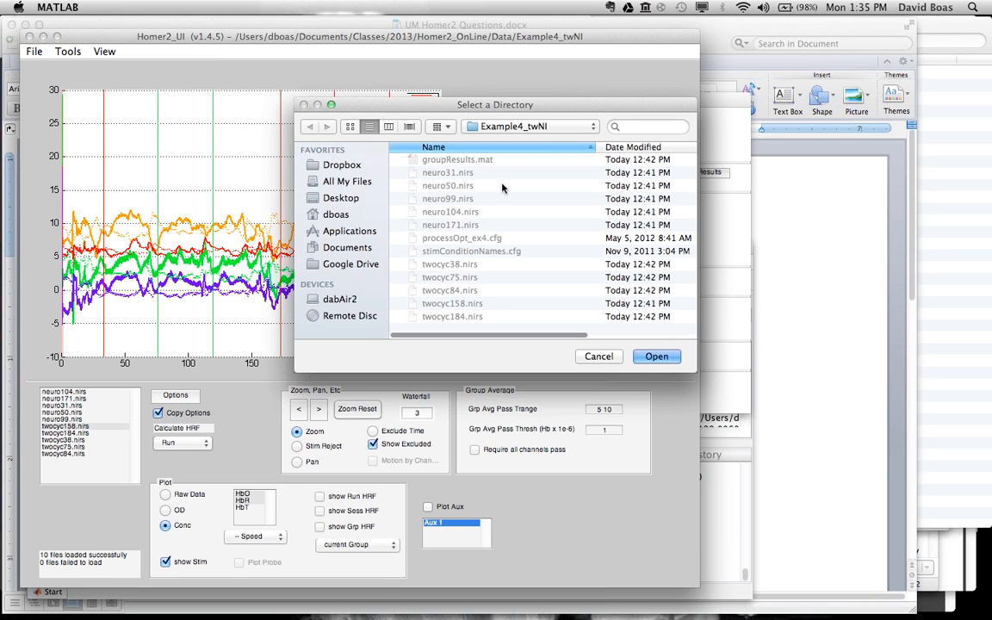
{"action": "left_click", "coordinate": [491, 126]}
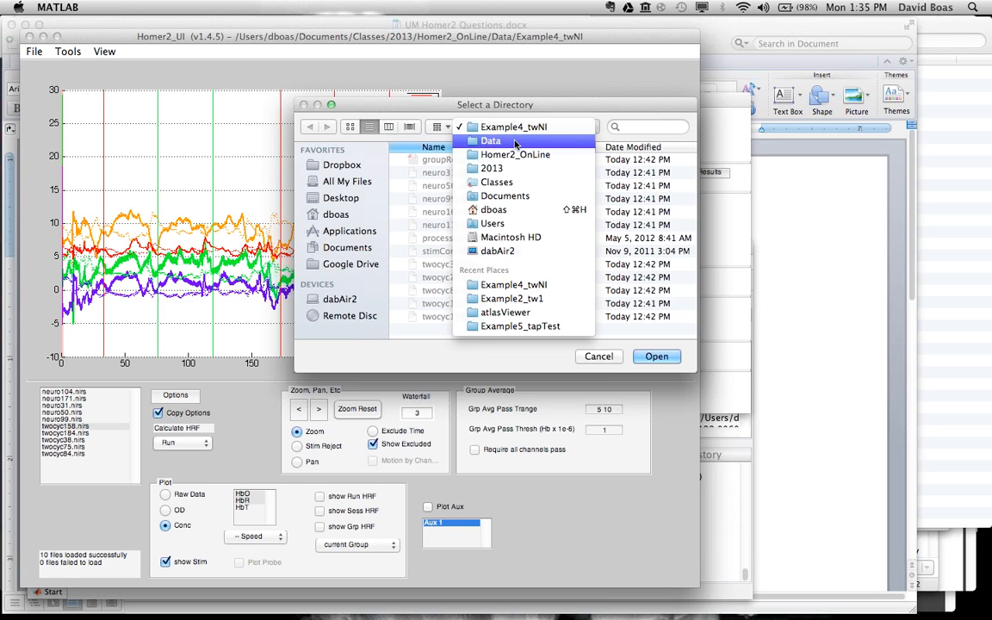
{"action": "left_click", "coordinate": [515, 142]}
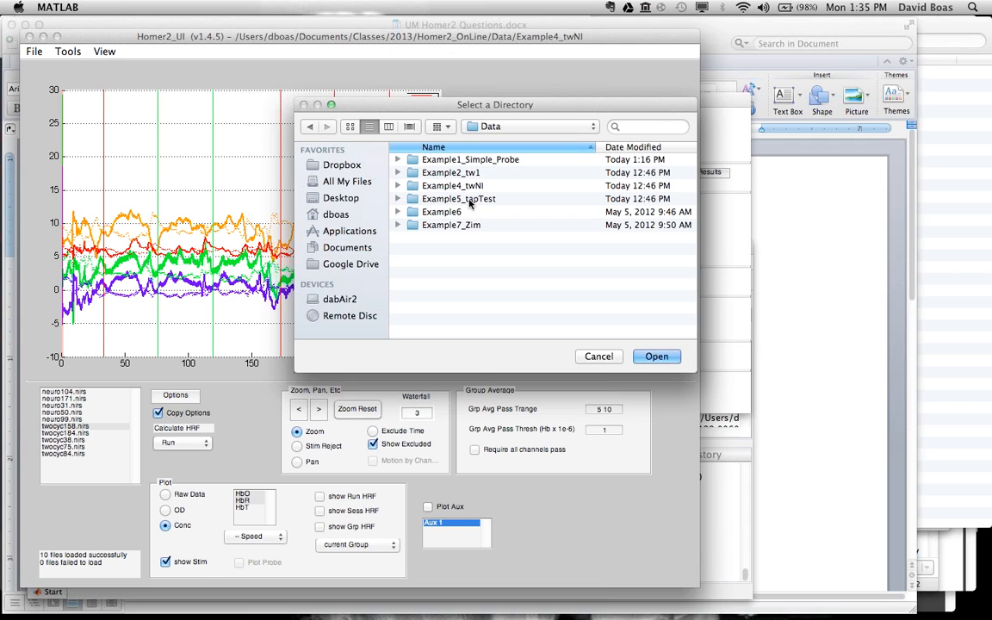
{"action": "double_click", "coordinate": [469, 199]}
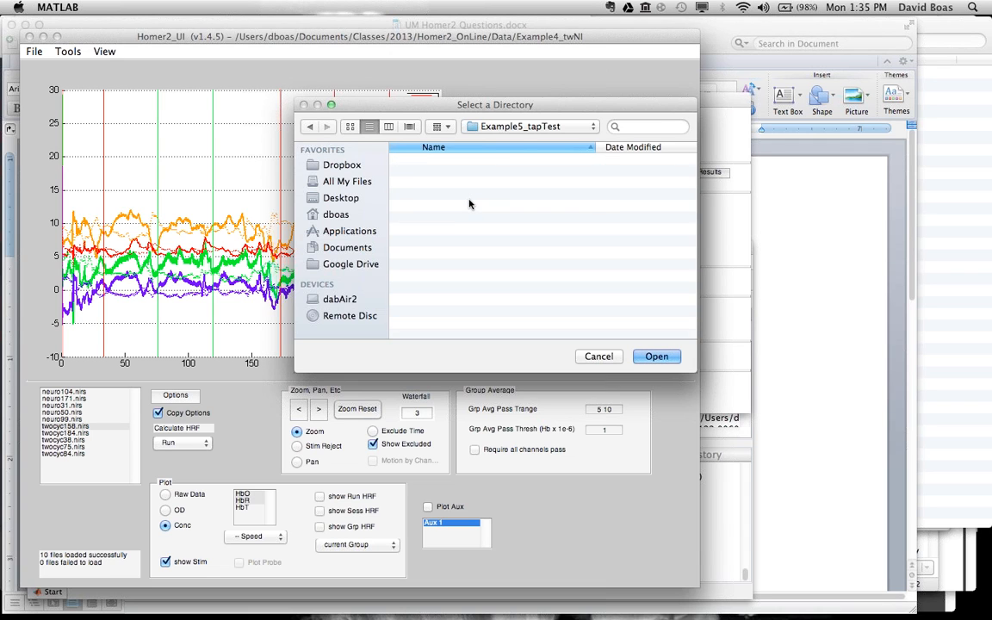
{"action": "left_click", "coordinate": [656, 356]}
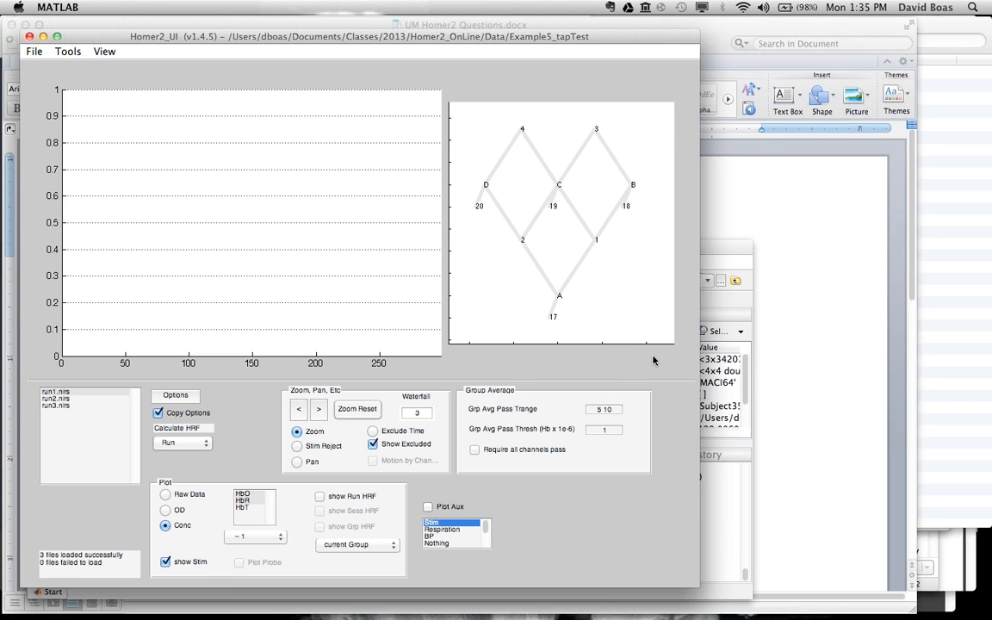
Step: Consult the question list in UM Homer2 Questions.docx in Word, and switch back to Homer2 in MATLAB
{"action": "left_click", "coordinate": [732, 199]}
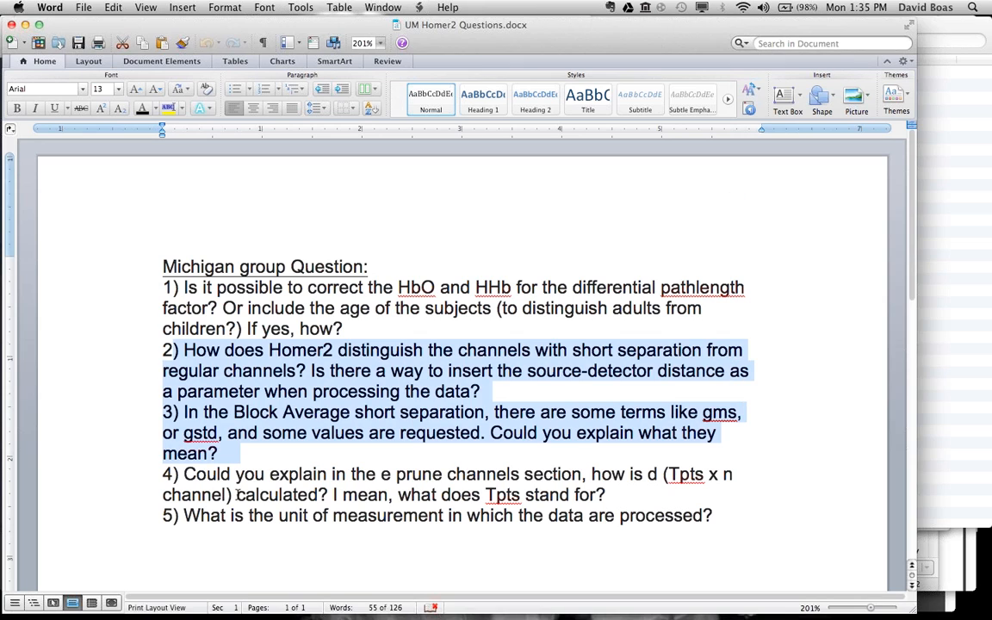
{"action": "mouse_move", "coordinate": [370, 594]}
{"action": "left_click", "coordinate": [305, 601]}
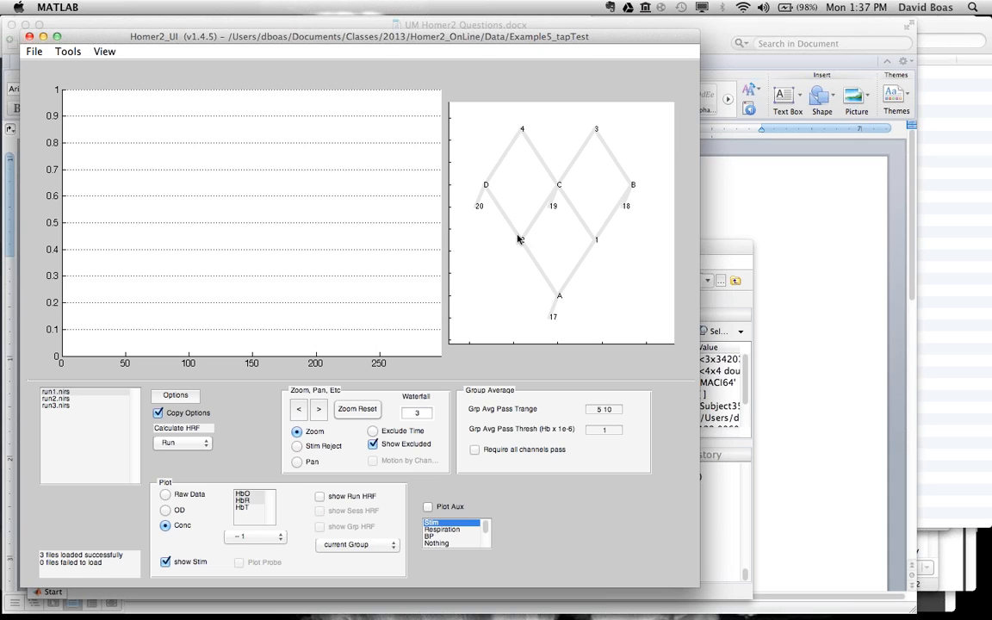
Step: Plot the concentration time courses of source D's channels in run1.nirs and examine the processing stream options for this run
{"action": "left_click", "coordinate": [478, 187]}
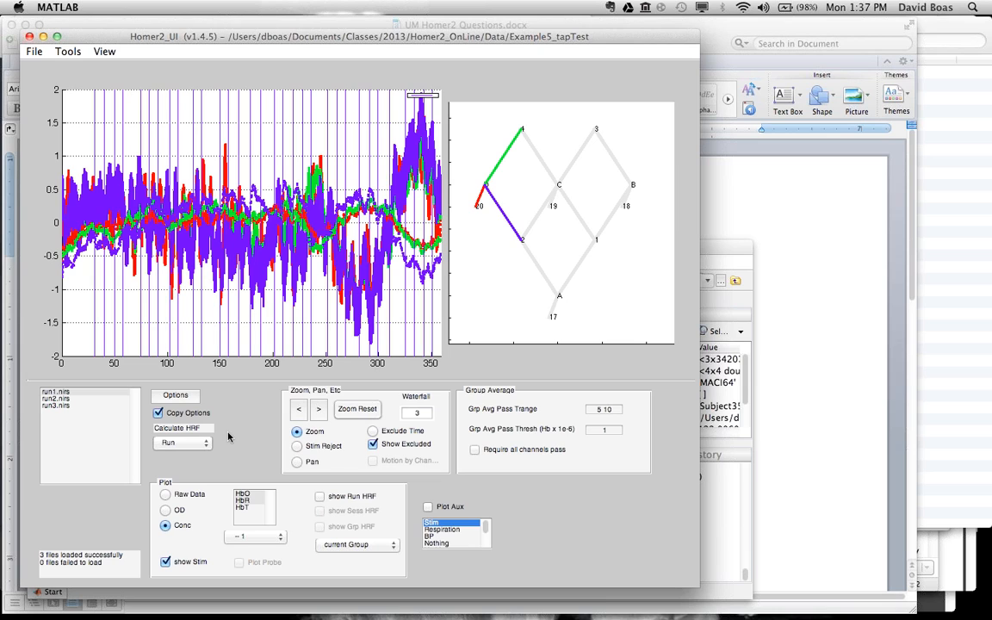
{"action": "left_click", "coordinate": [176, 396]}
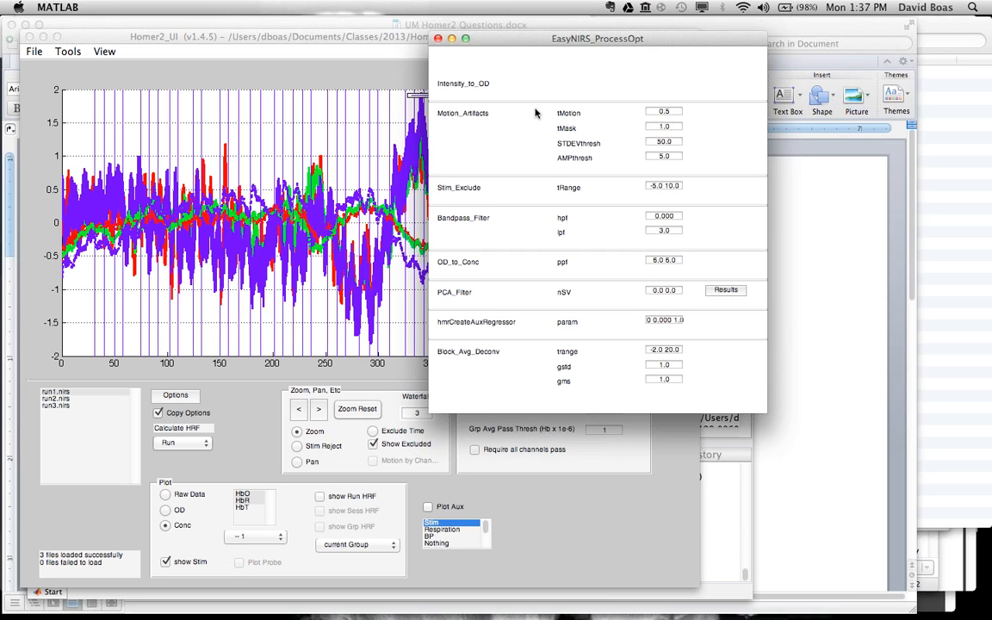
{"action": "left_click", "coordinate": [106, 38]}
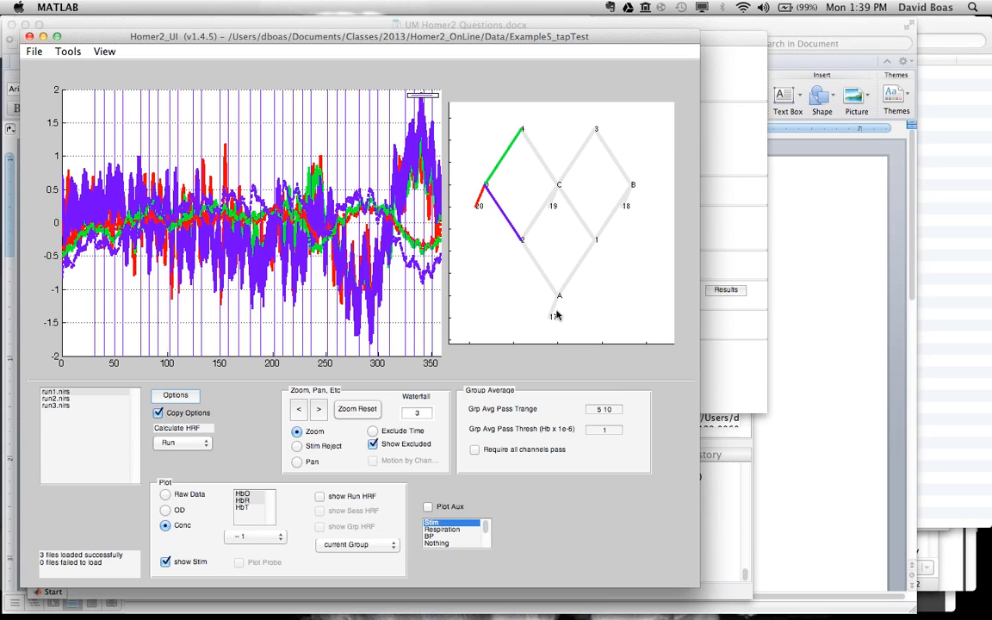
{"action": "left_click", "coordinate": [716, 42]}
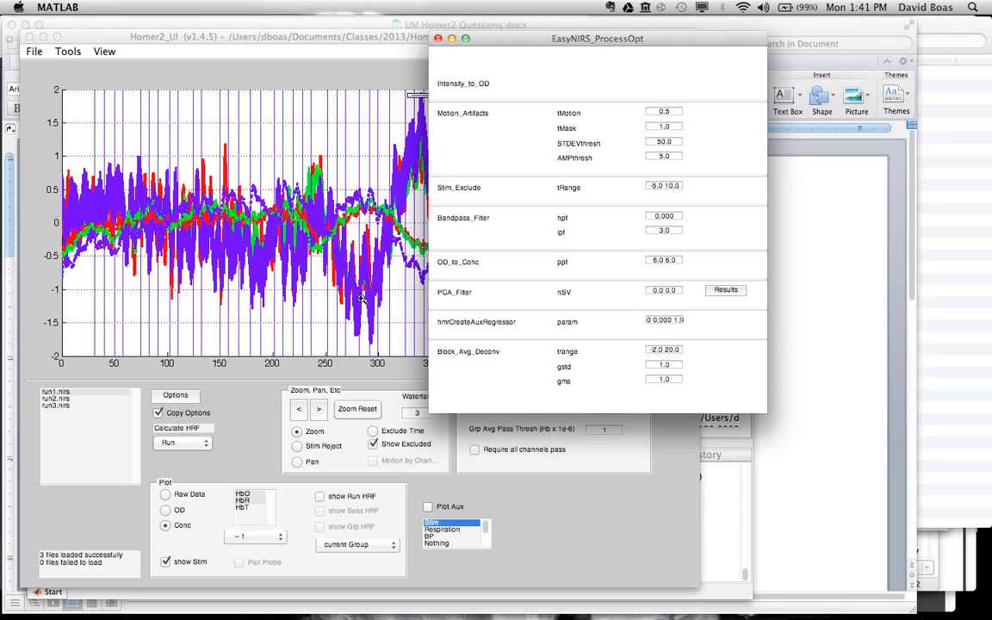
{"action": "left_click", "coordinate": [351, 74]}
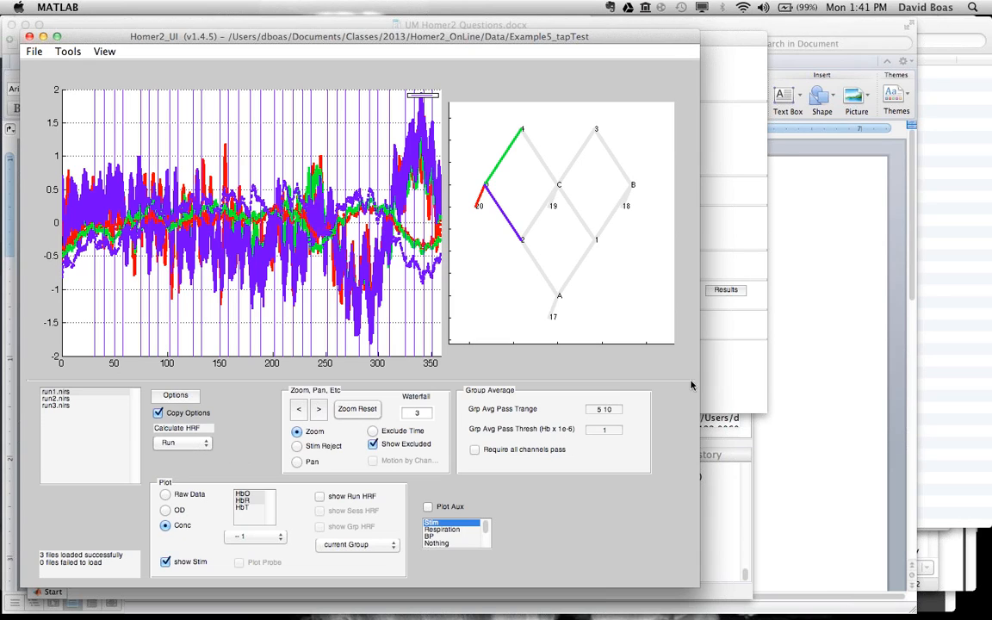
{"action": "left_click", "coordinate": [706, 362]}
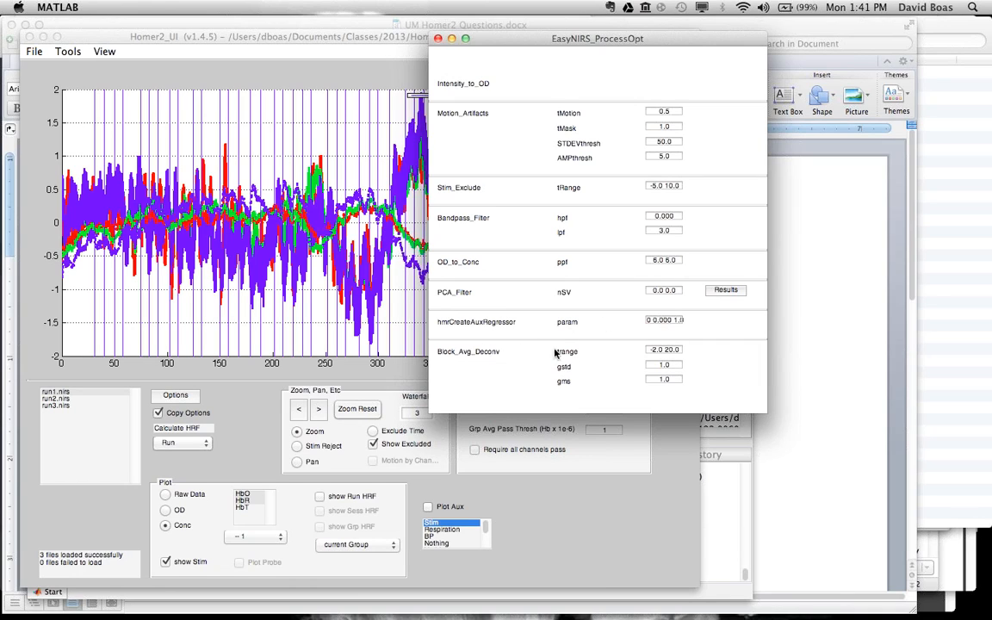
Step: Calculate the HRF for run1.nirs and display the run HRF without standard error bars
{"action": "left_click", "coordinate": [207, 447]}
{"action": "left_click", "coordinate": [185, 445]}
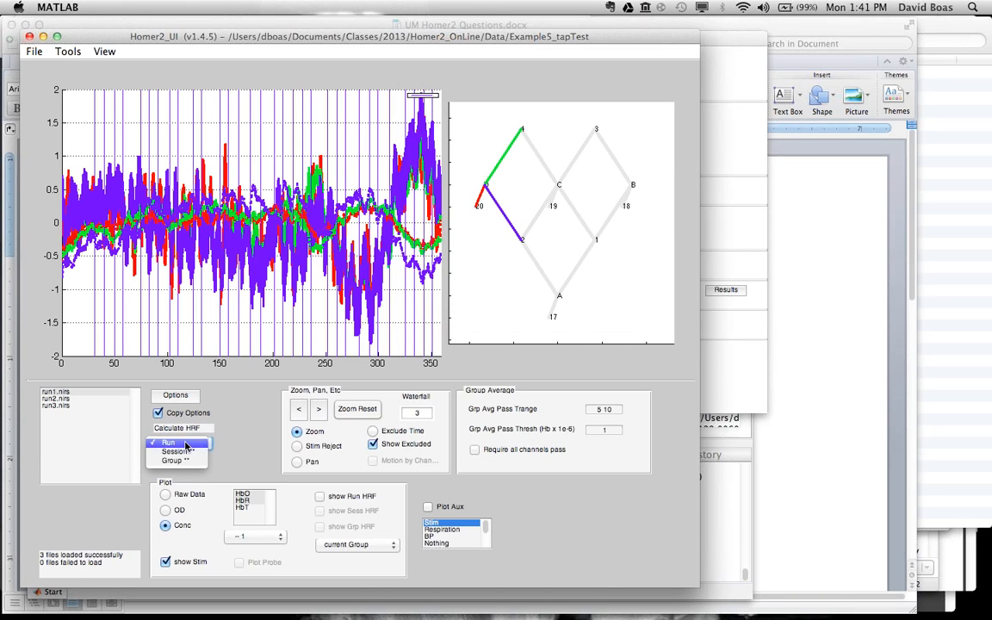
{"action": "left_click", "coordinate": [185, 443]}
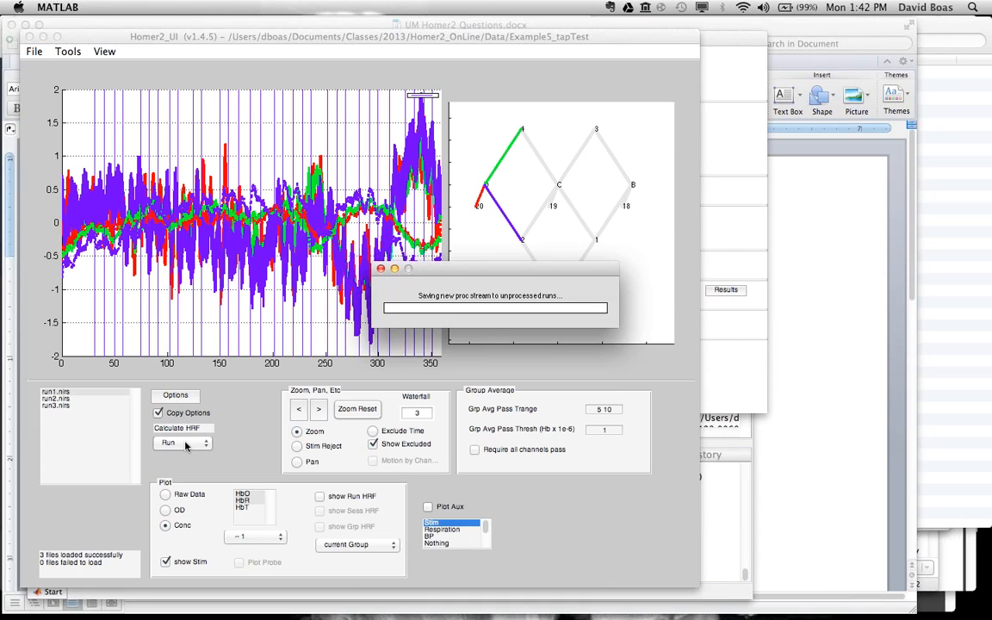
{"action": "left_click", "coordinate": [319, 497]}
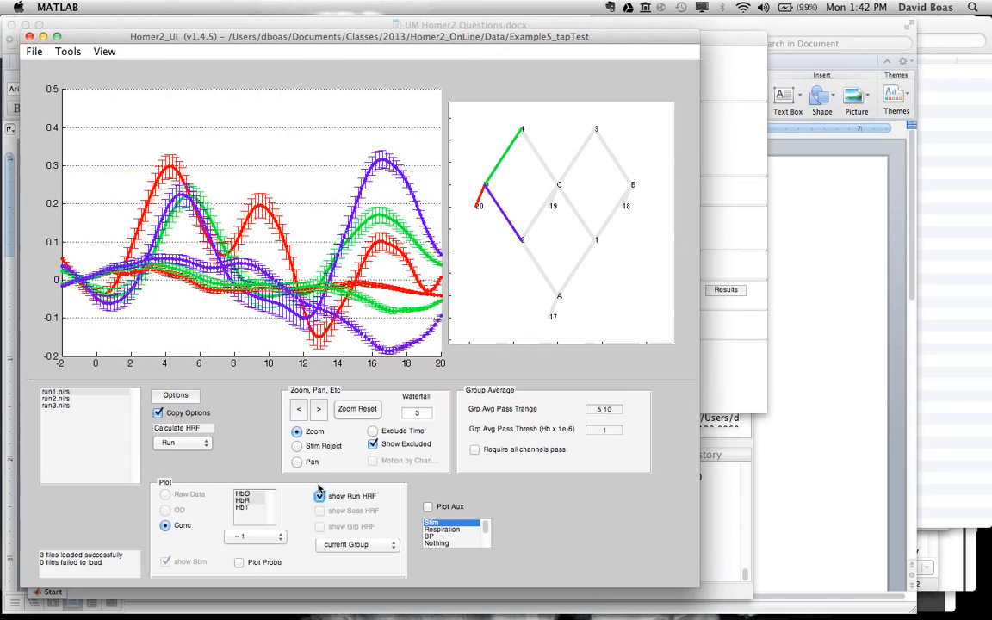
{"action": "left_click", "coordinate": [104, 52]}
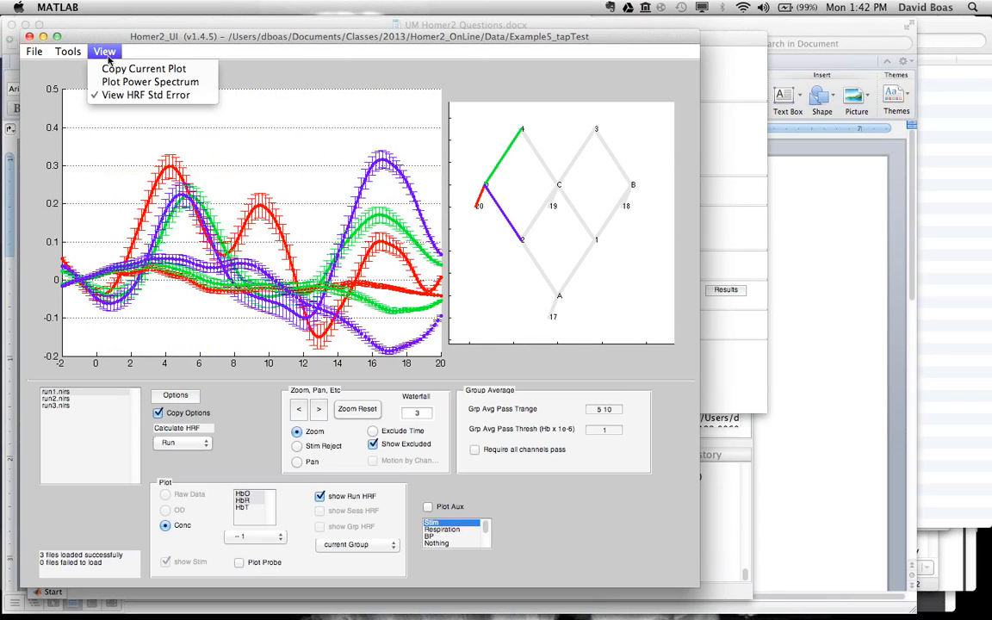
{"action": "left_click", "coordinate": [138, 95]}
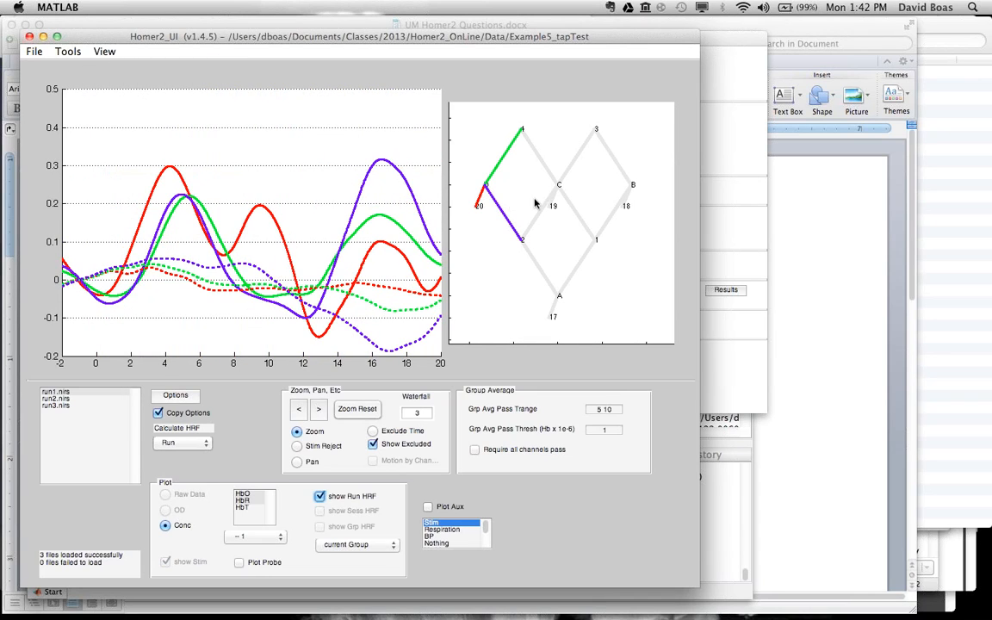
Step: View the run HRFs for sources C and B, and plot the HRFs across the whole probe in a separate figure
{"action": "left_click", "coordinate": [574, 192]}
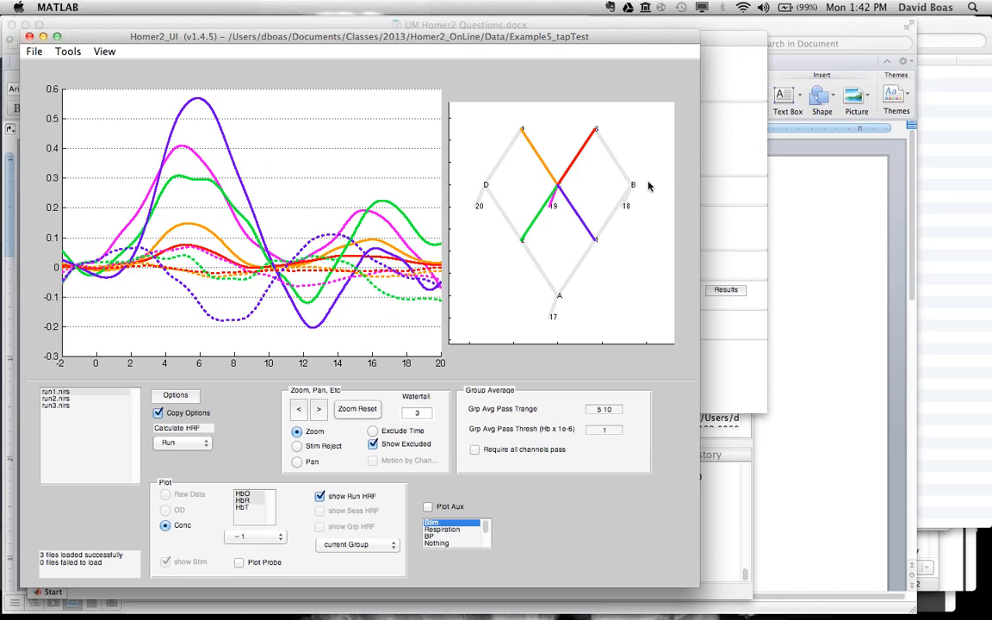
{"action": "left_click", "coordinate": [629, 202]}
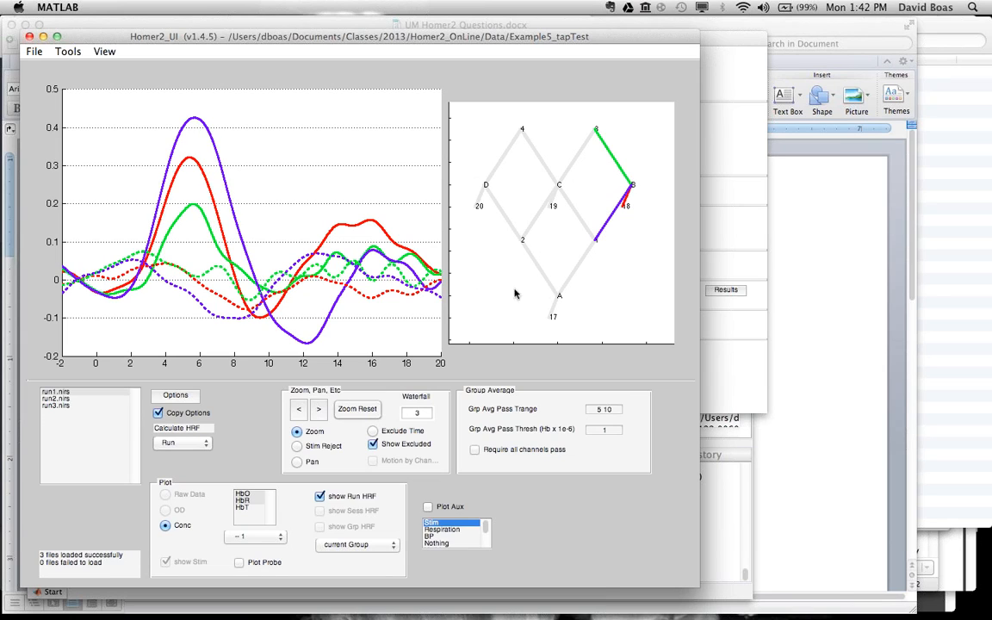
{"action": "left_click", "coordinate": [239, 562]}
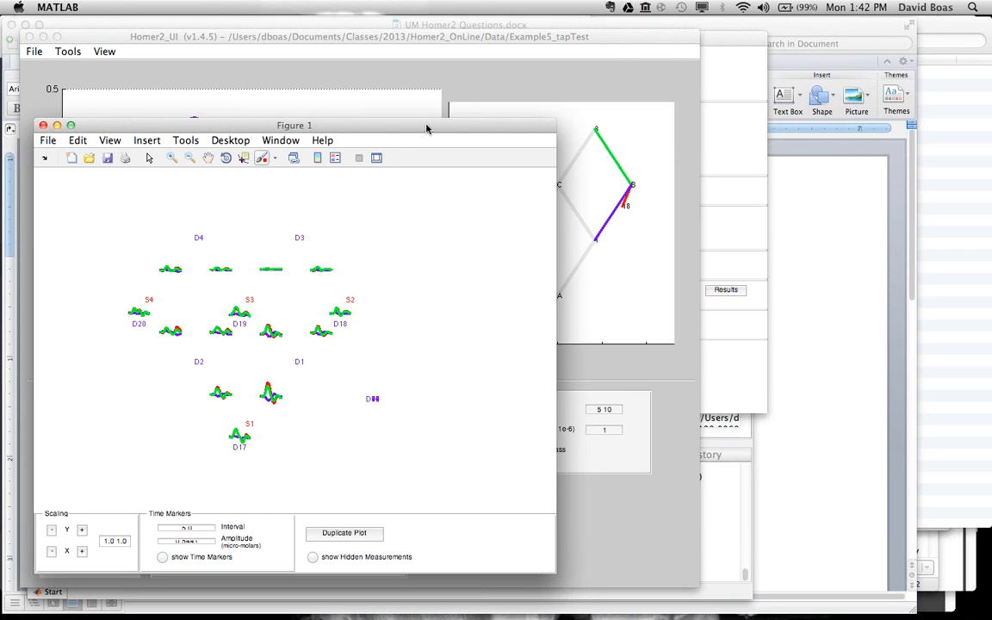
{"action": "left_click_drag", "start_coordinate": [426, 128], "coordinate": [634, 178]}
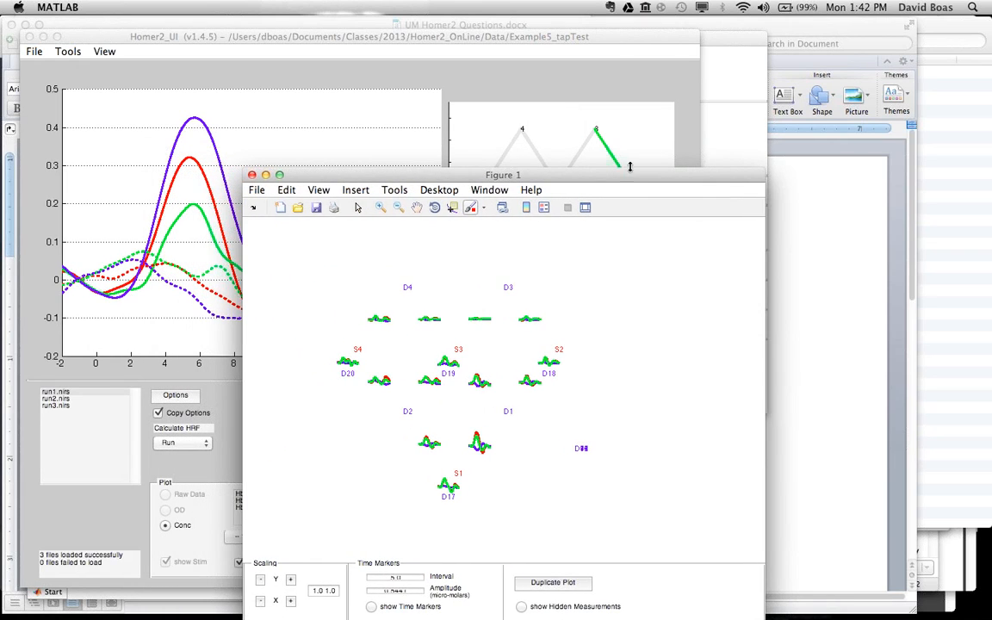
Step: Close the EasyNIRS_ProcessOpt window and return to the main Homer2 window
{"action": "left_click", "coordinate": [710, 54]}
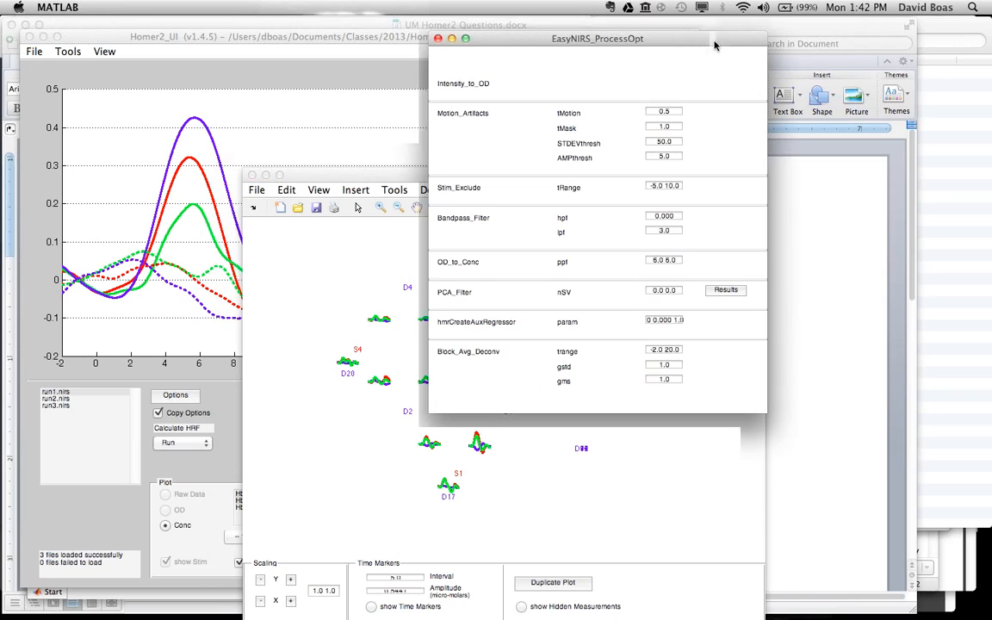
{"action": "left_click", "coordinate": [438, 38]}
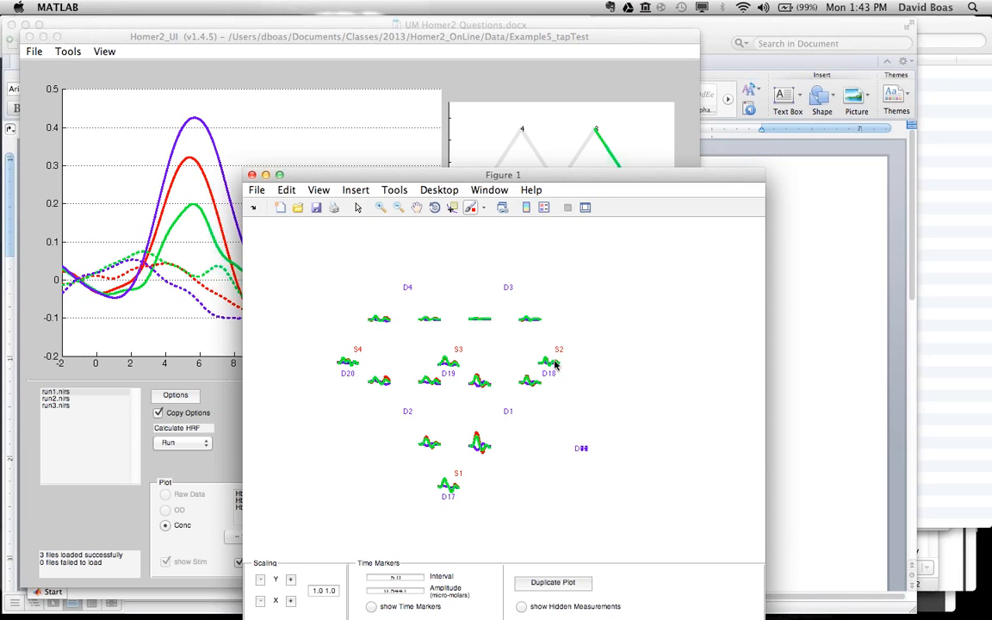
{"action": "left_click", "coordinate": [107, 41]}
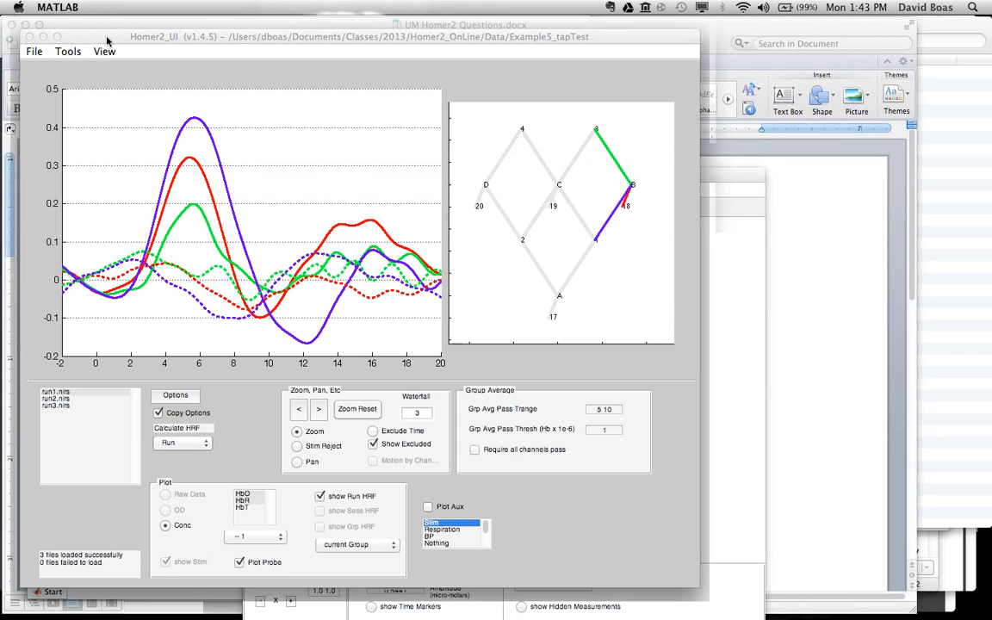
Step: Load the process options from processOpt_deconvTB_SS.cfg with its function errors fixed, and update the file with the fixed processing stream
{"action": "left_click", "coordinate": [36, 54]}
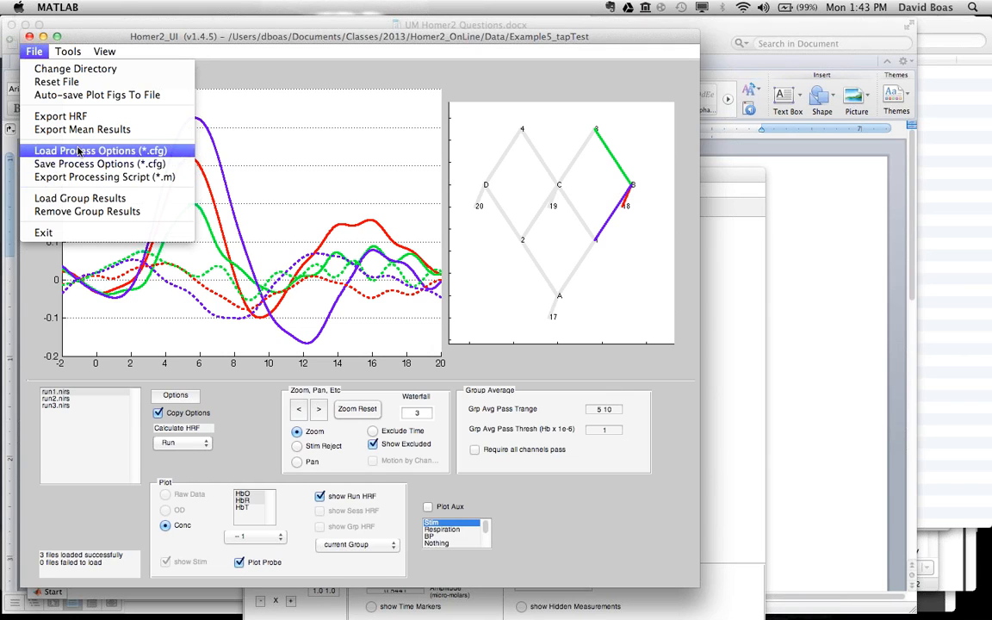
{"action": "left_click", "coordinate": [77, 150]}
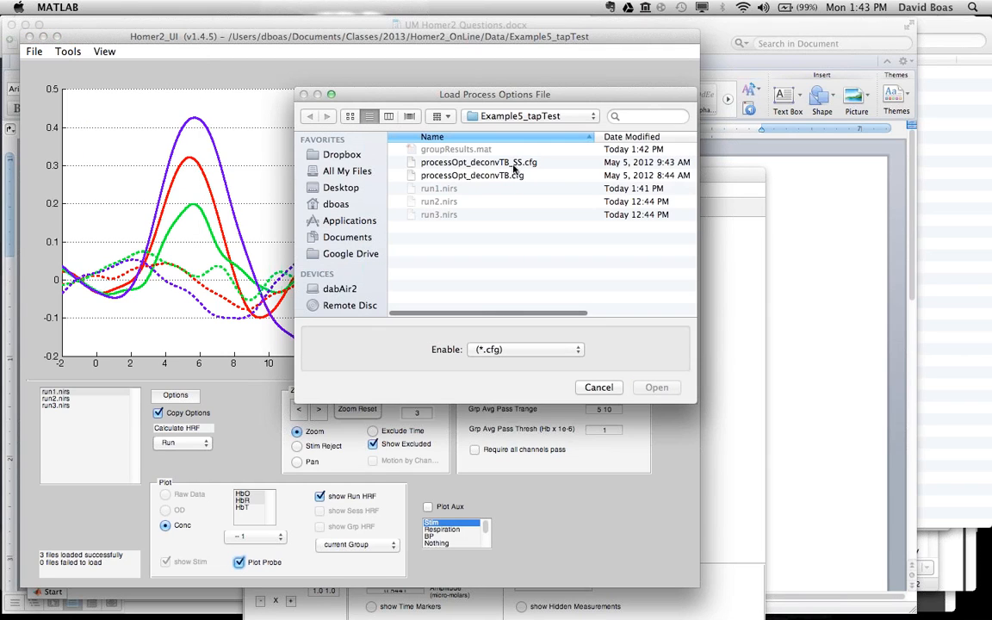
{"action": "left_click", "coordinate": [514, 163]}
{"action": "left_click", "coordinate": [658, 387]}
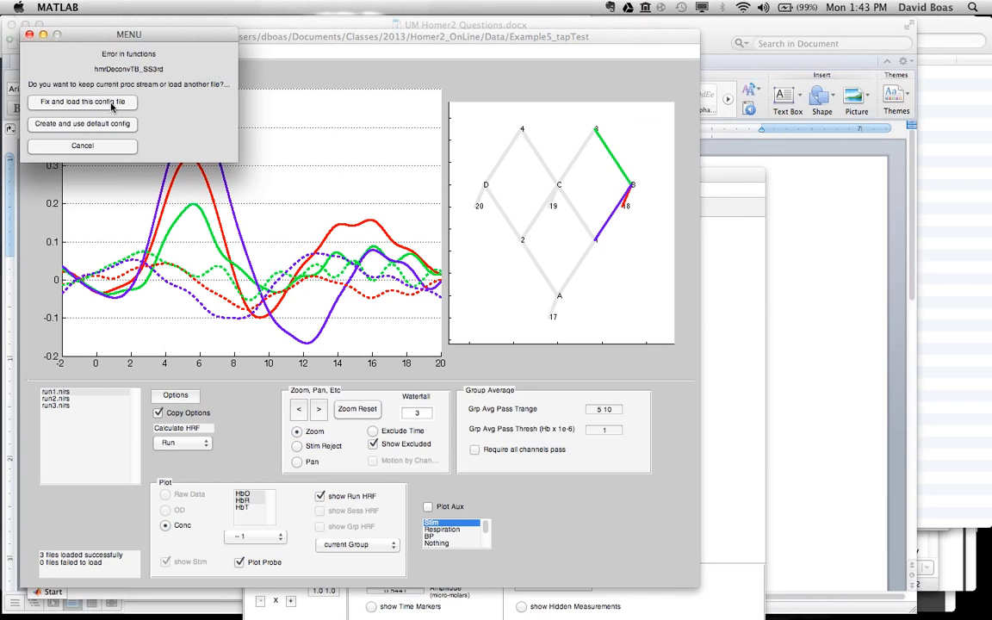
{"action": "left_click", "coordinate": [109, 107]}
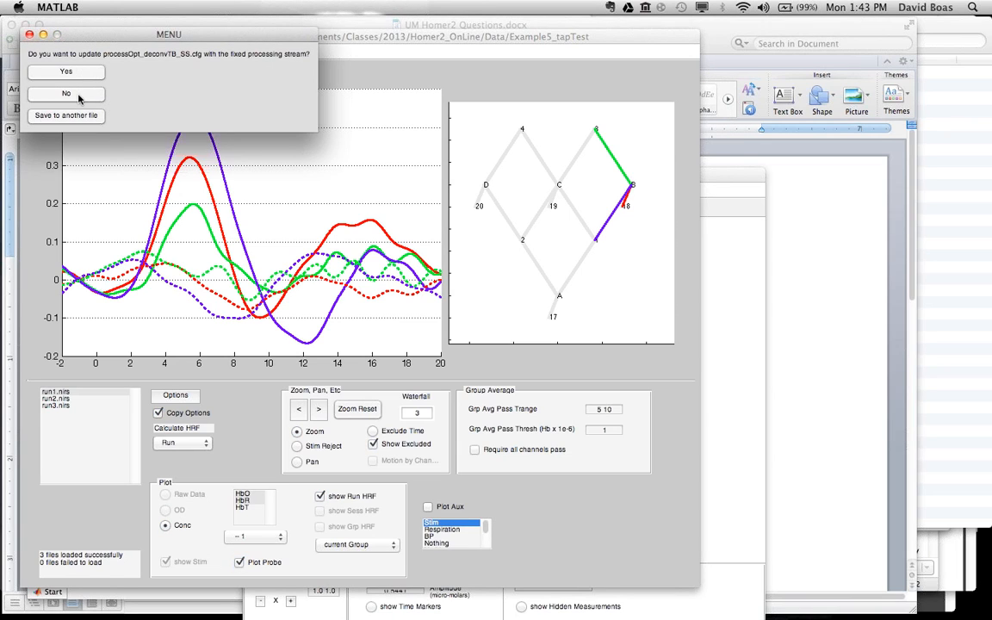
{"action": "left_click", "coordinate": [80, 77]}
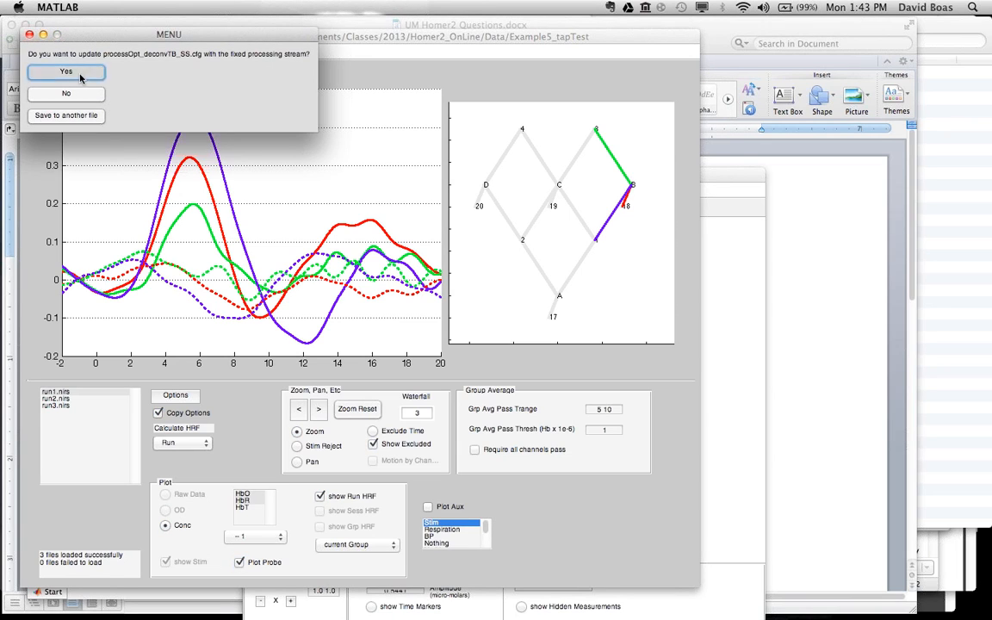
{"action": "left_click", "coordinate": [48, 95]}
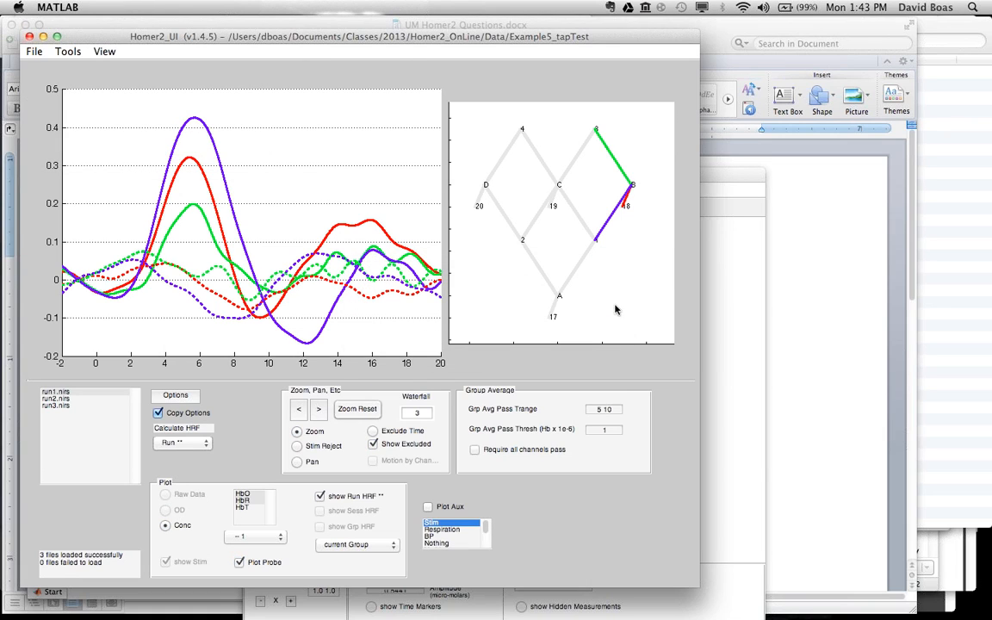
Step: Examine the loaded processing options, especially the Cross_Correlation and Block_Avg_Short_Sep parameters such as rhoSD_ssThresh, against the probe layout
{"action": "left_click", "coordinate": [175, 394]}
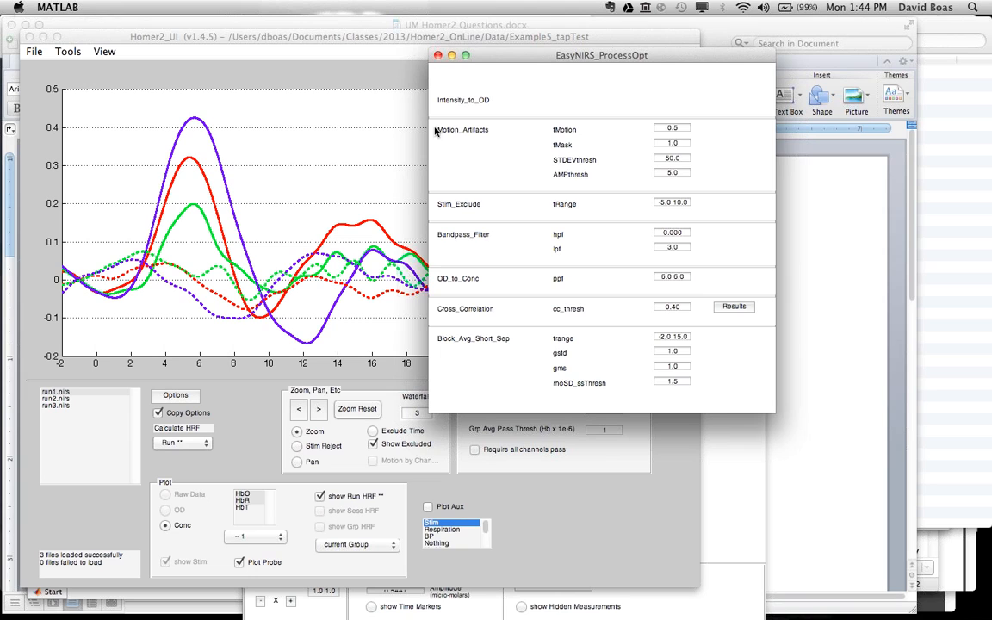
{"action": "left_click", "coordinate": [412, 38]}
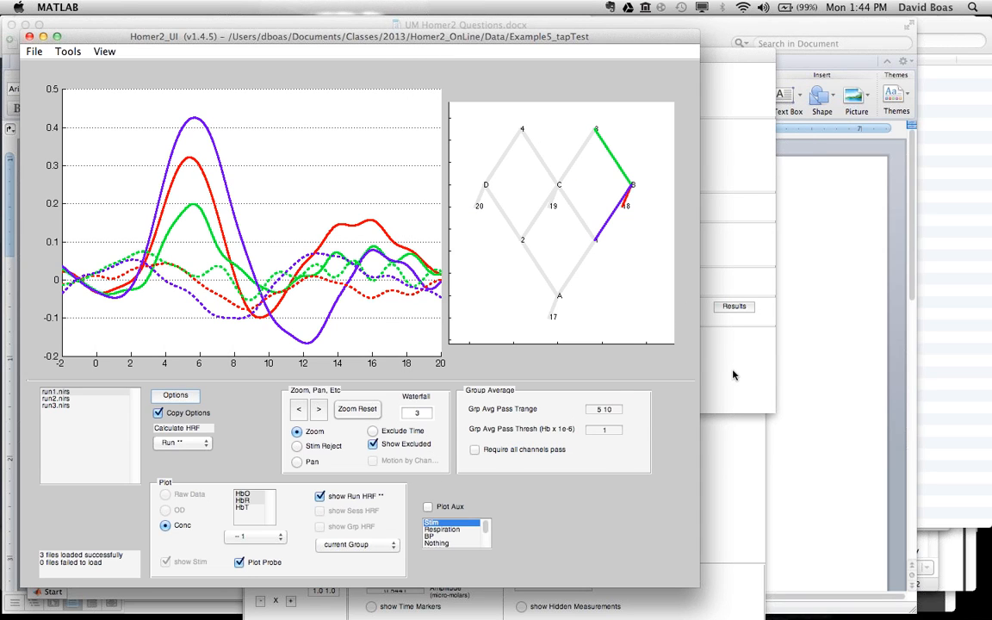
{"action": "left_click", "coordinate": [733, 375]}
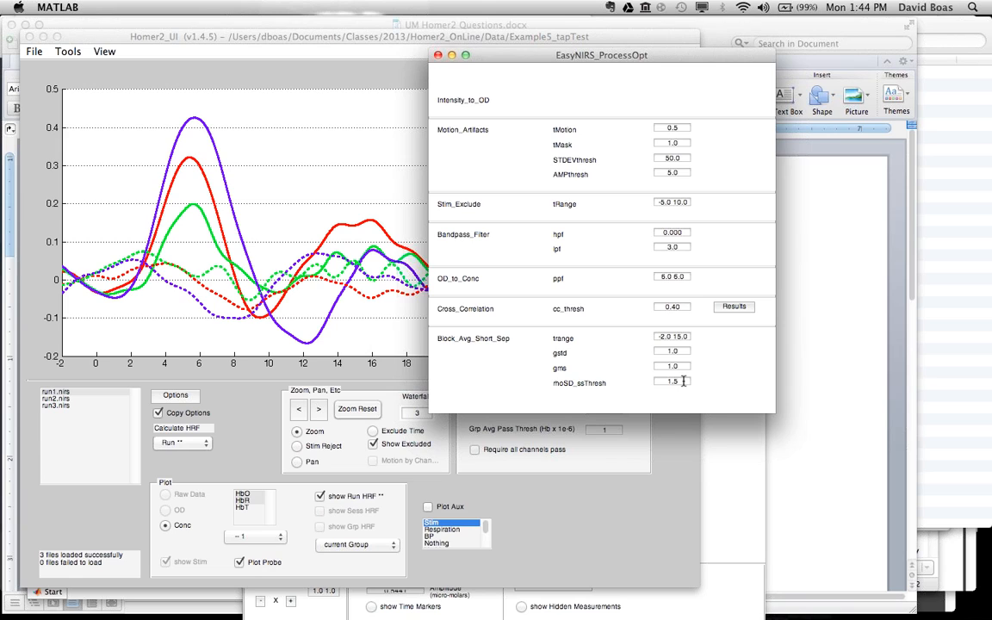
{"action": "left_click", "coordinate": [592, 461]}
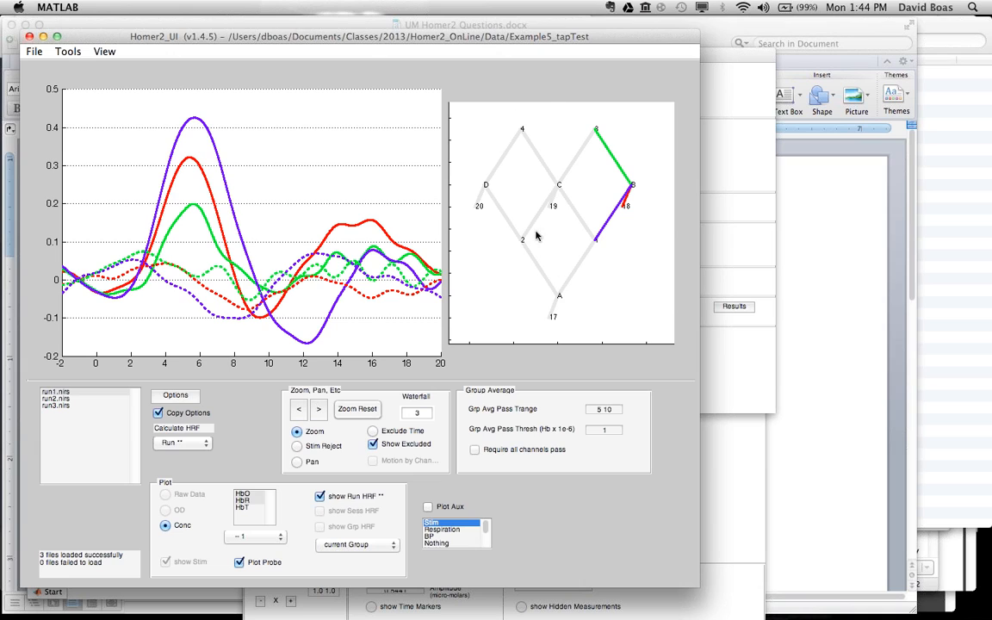
{"action": "left_click", "coordinate": [737, 387]}
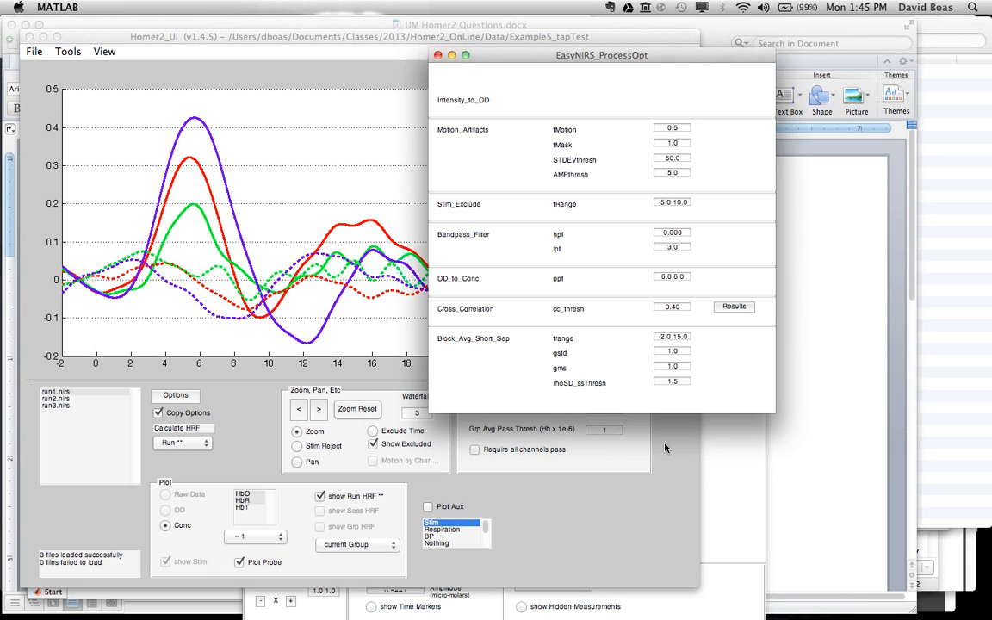
Step: Recalculate the HRF for run1.nirs using the loaded short-separation processing options
{"action": "left_click", "coordinate": [598, 583]}
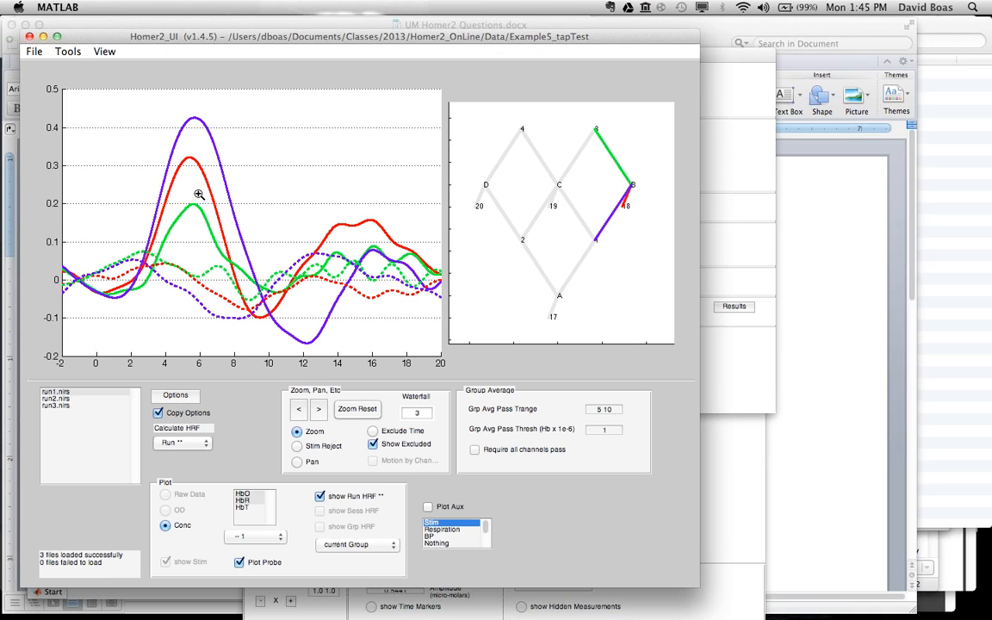
{"action": "left_click", "coordinate": [180, 443]}
{"action": "left_click", "coordinate": [180, 444]}
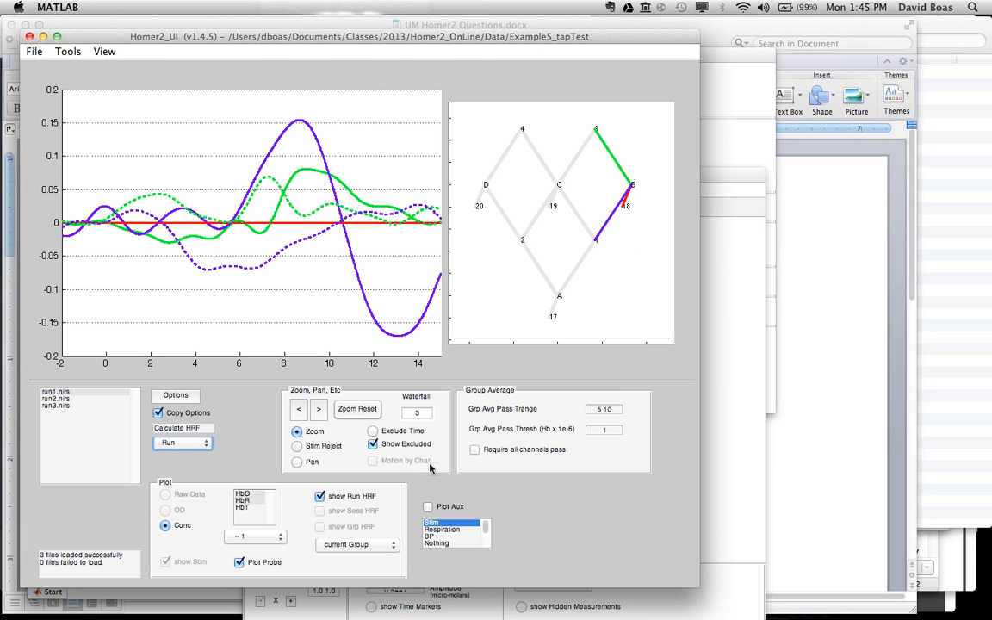
Step: Duplicate the short-separation probe HRF plot into its own figure, move it aside, and return to the main Homer2 window
{"action": "left_click", "coordinate": [720, 211]}
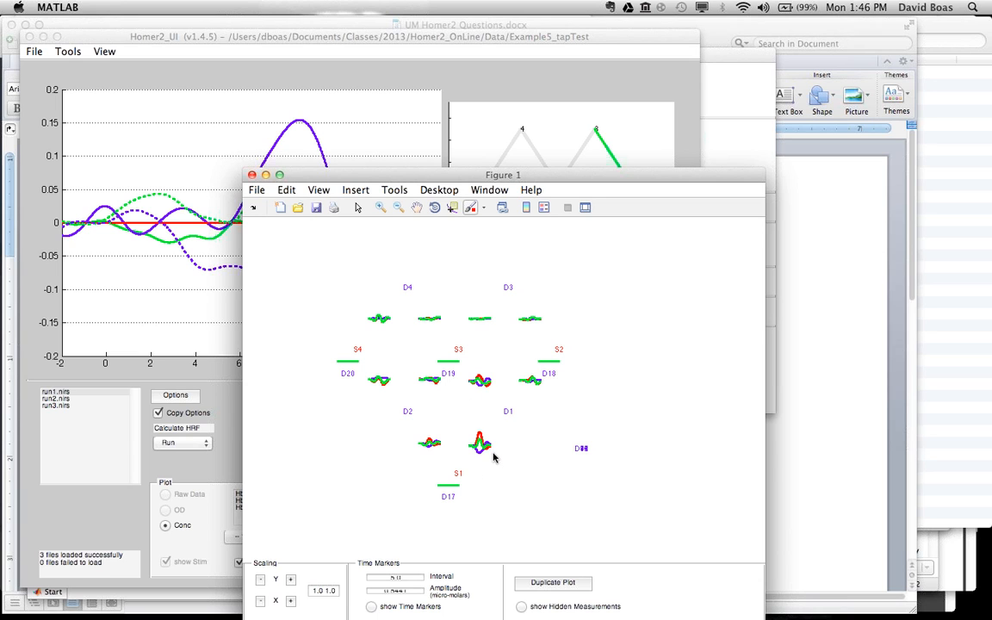
{"action": "left_click", "coordinate": [573, 583]}
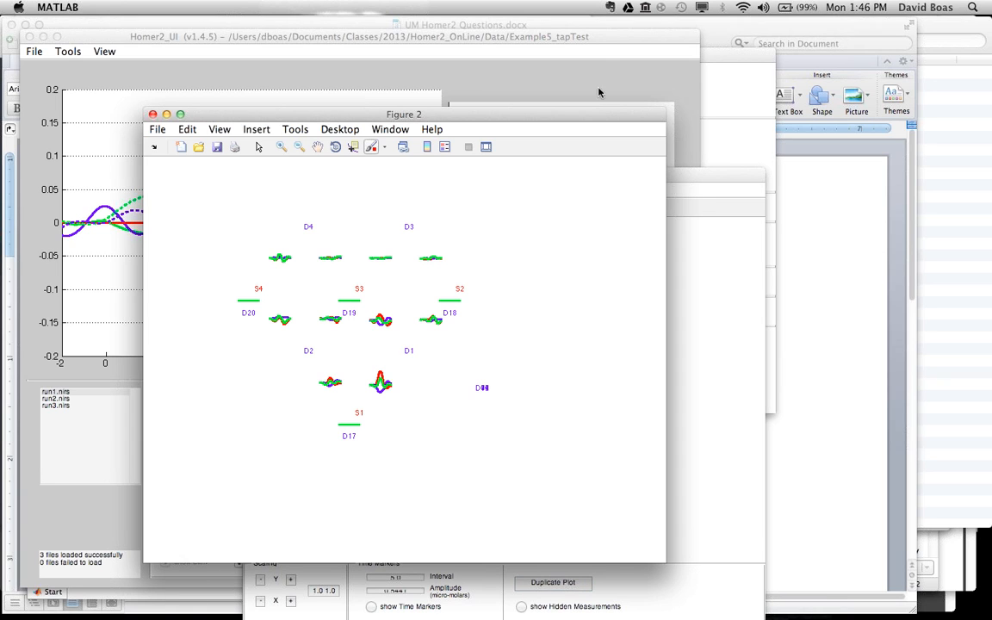
{"action": "left_click_drag", "start_coordinate": [568, 121], "coordinate": [436, 149]}
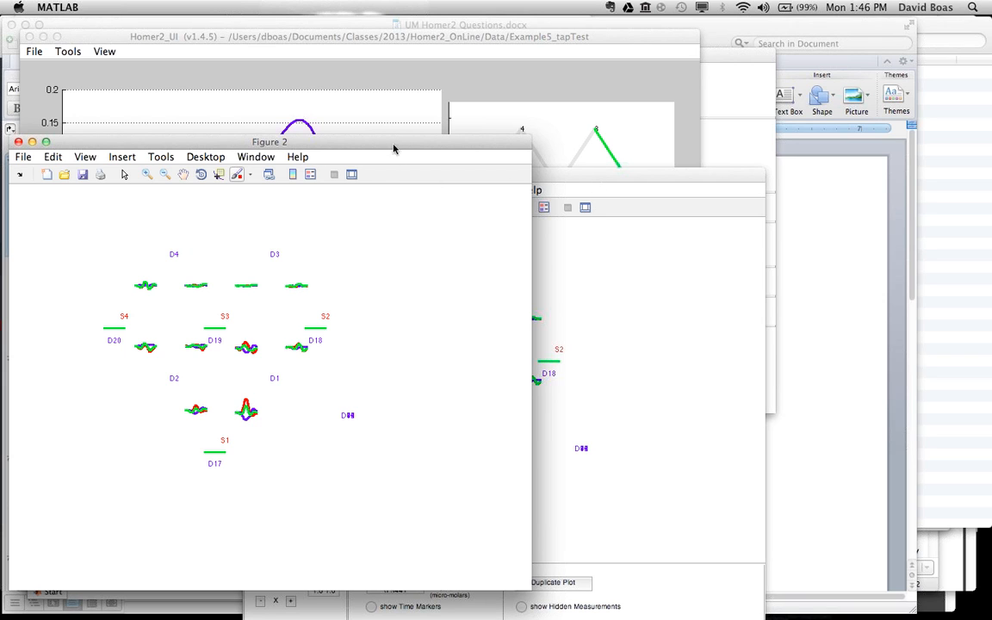
{"action": "left_click", "coordinate": [115, 38]}
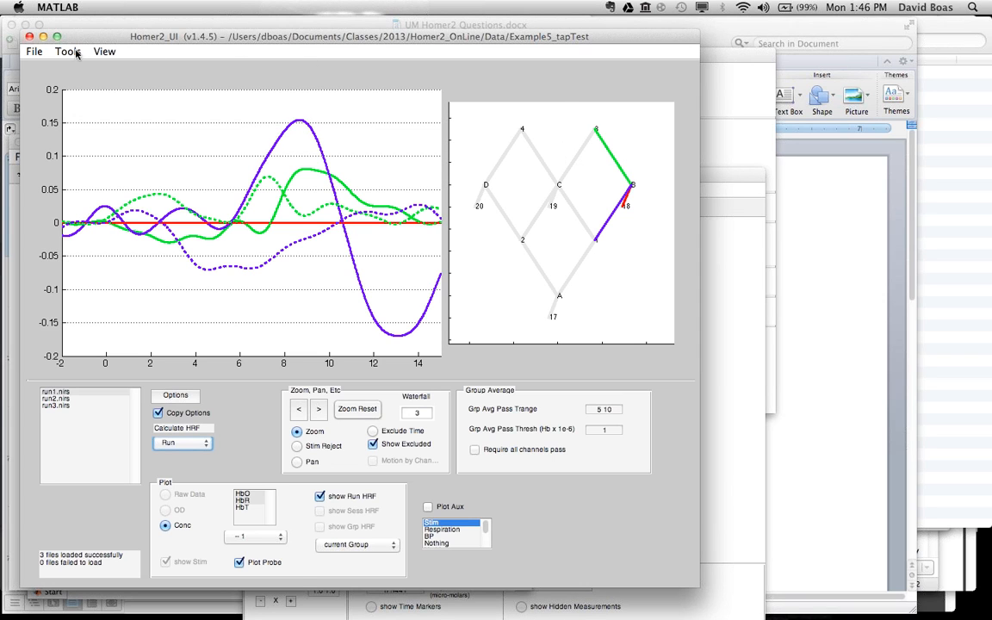
Step: Load the process options from processOpt_deconvTB.cfg without saving the old groupResults.mat
{"action": "left_click", "coordinate": [32, 52]}
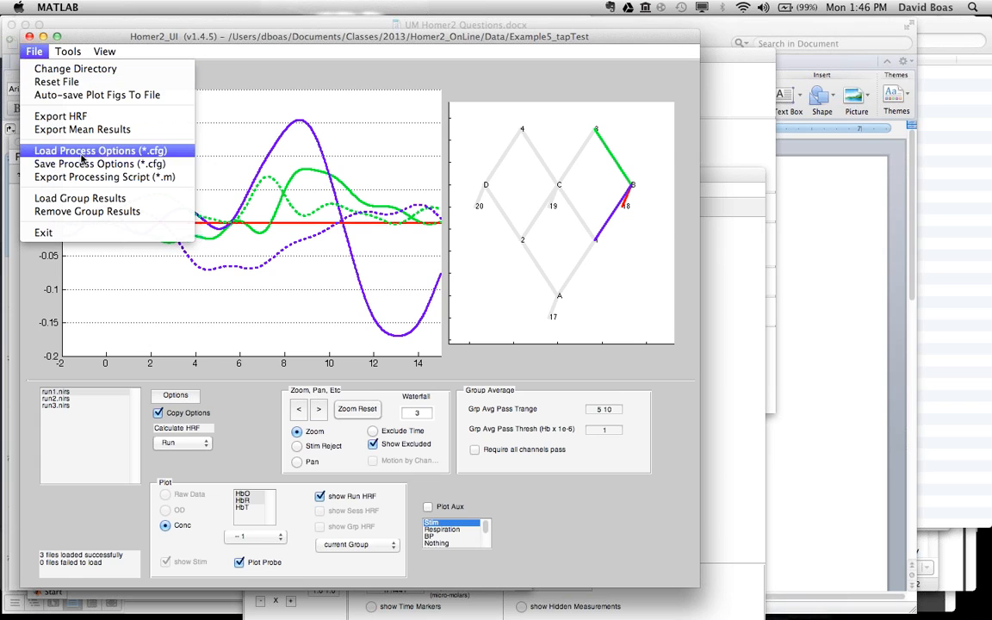
{"action": "left_click", "coordinate": [82, 151]}
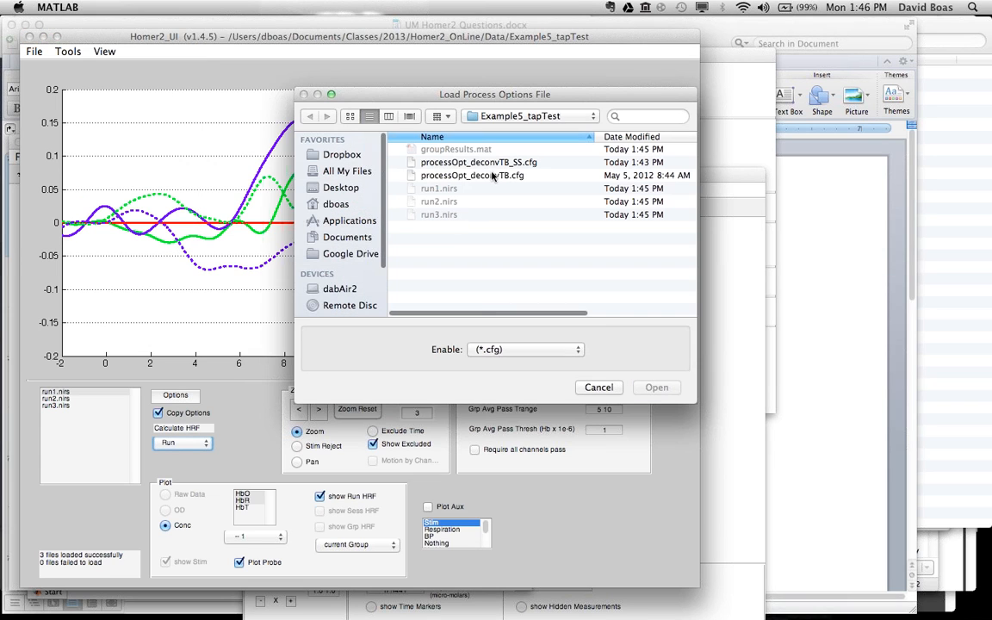
{"action": "double_click", "coordinate": [493, 176]}
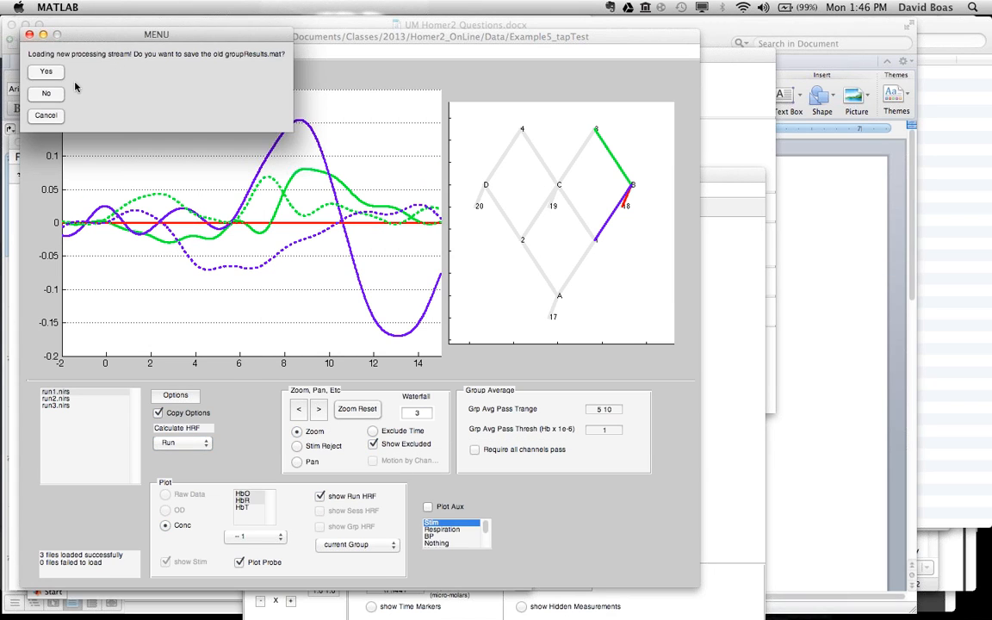
{"action": "left_click", "coordinate": [51, 95]}
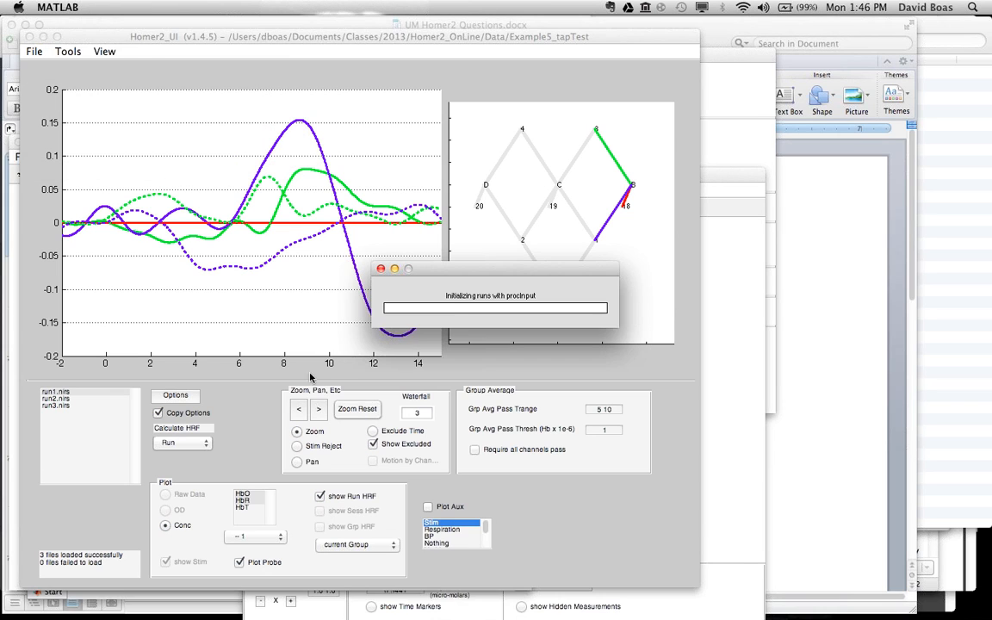
Step: Recalculate the HRF for run1.nirs using the processing options without short separation
{"action": "left_click", "coordinate": [203, 441]}
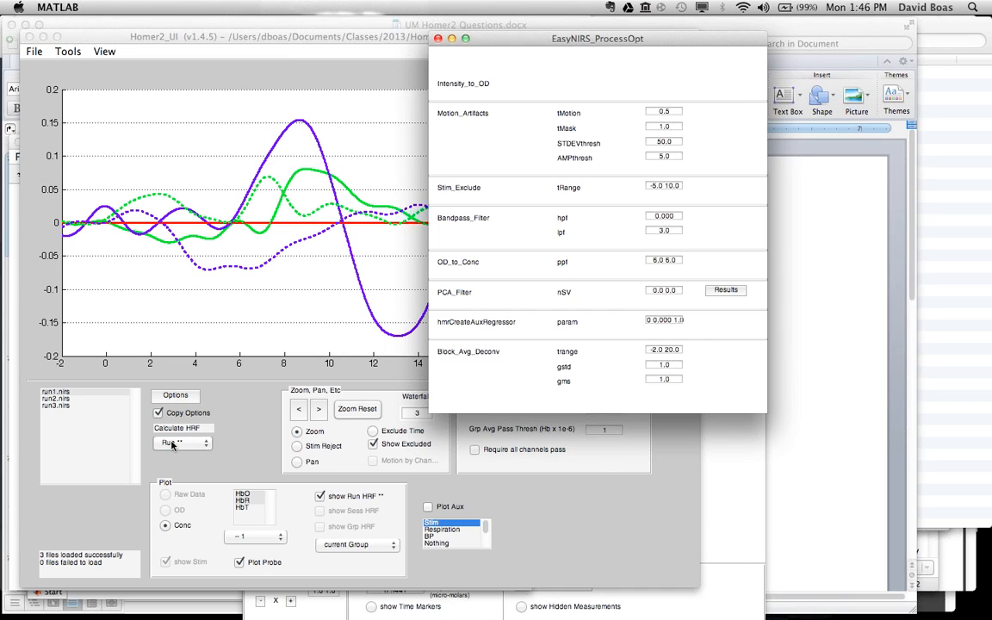
{"action": "left_click", "coordinate": [173, 444]}
{"action": "left_click", "coordinate": [172, 443]}
{"action": "left_click", "coordinate": [173, 442]}
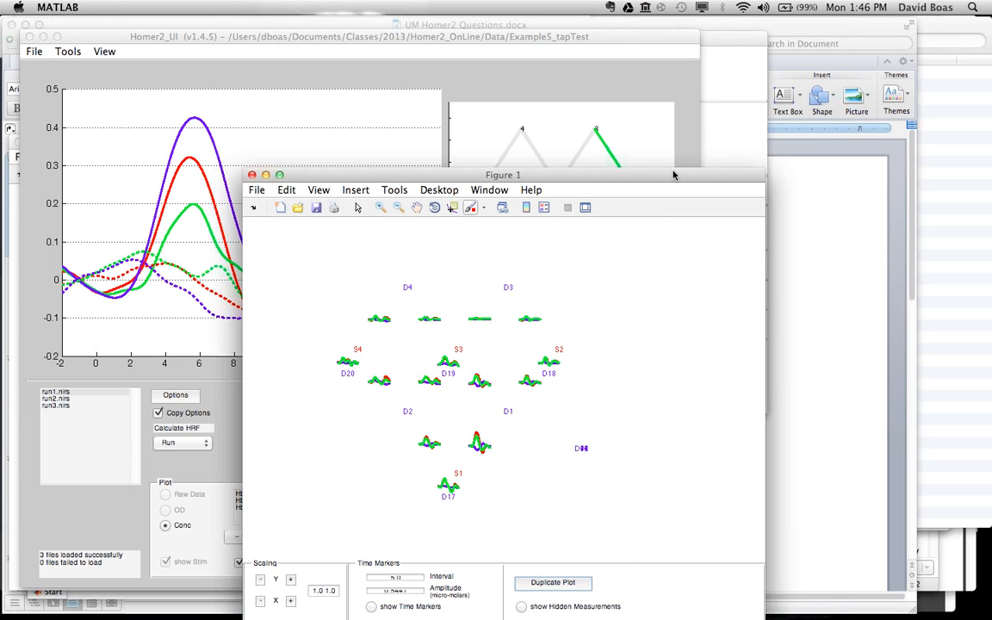
Step: Arrange Figure 1 and Figure 2 side by side to compare the probe HRFs without and with short-separation regression
{"action": "left_click_drag", "start_coordinate": [673, 174], "coordinate": [694, 141]}
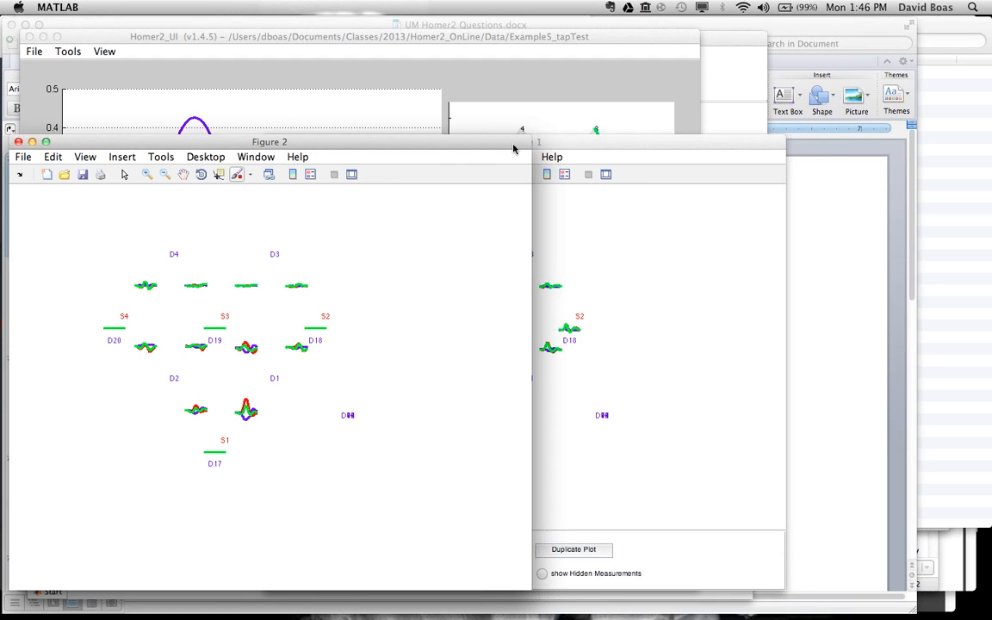
{"action": "left_click_drag", "start_coordinate": [514, 149], "coordinate": [415, 161]}
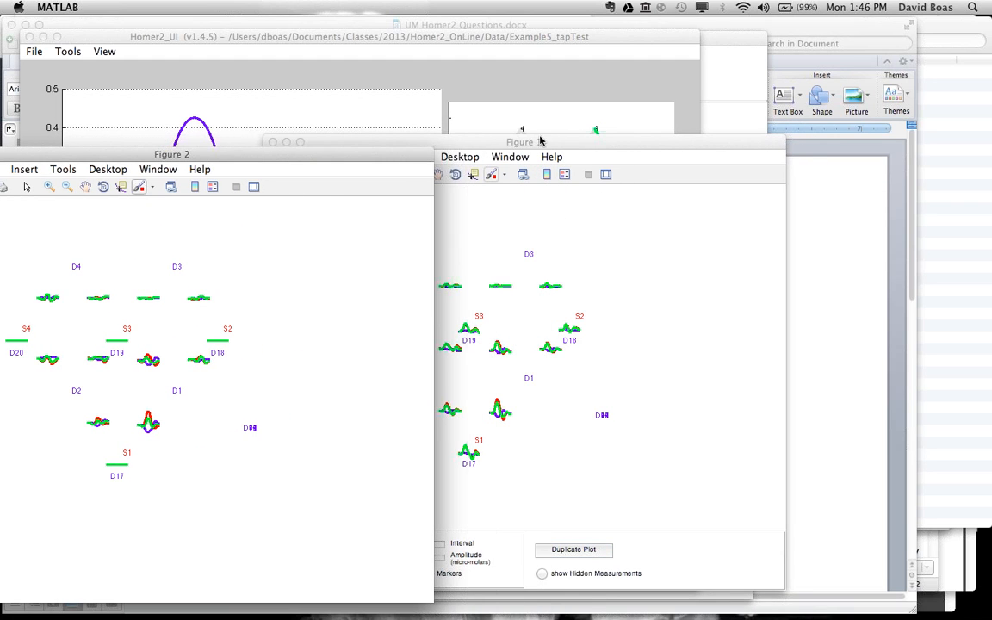
{"action": "mouse_move", "coordinate": [540, 141]}
{"action": "left_mouse_down"}
{"action": "mouse_move", "coordinate": [626, 152]}
{"action": "mouse_move", "coordinate": [544, 153]}
{"action": "left_mouse_up"}
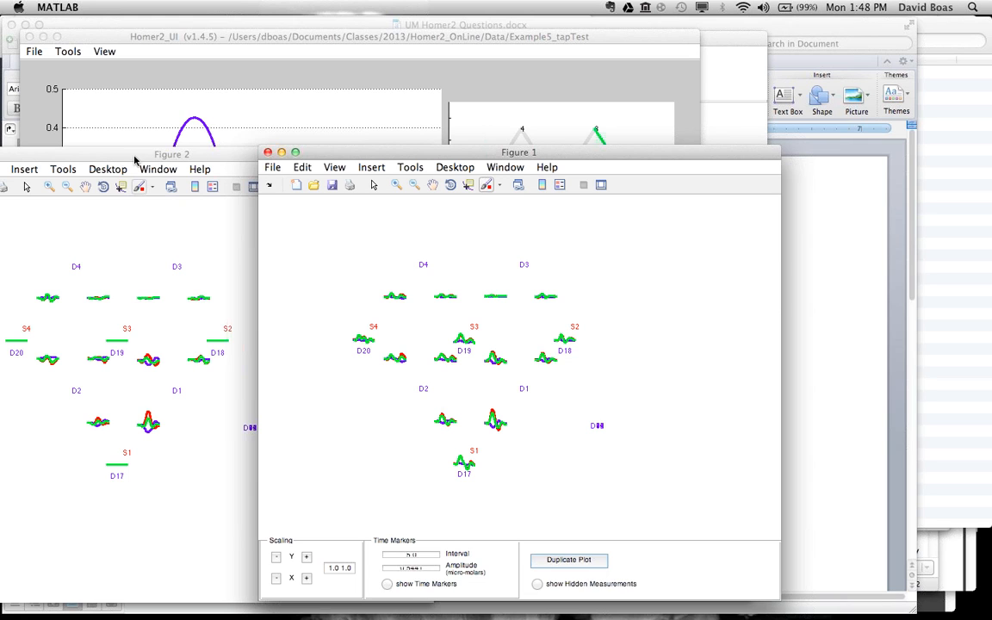
Step: Close both probe HRF figures and turn off the probe plot display
{"action": "left_click_drag", "start_coordinate": [118, 155], "coordinate": [236, 161]}
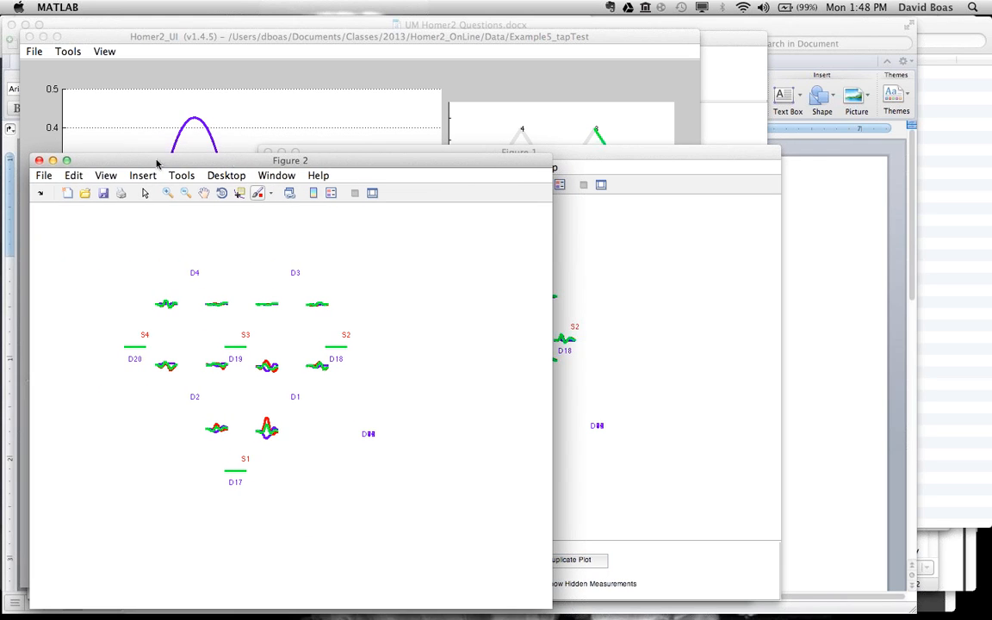
{"action": "left_click", "coordinate": [38, 159]}
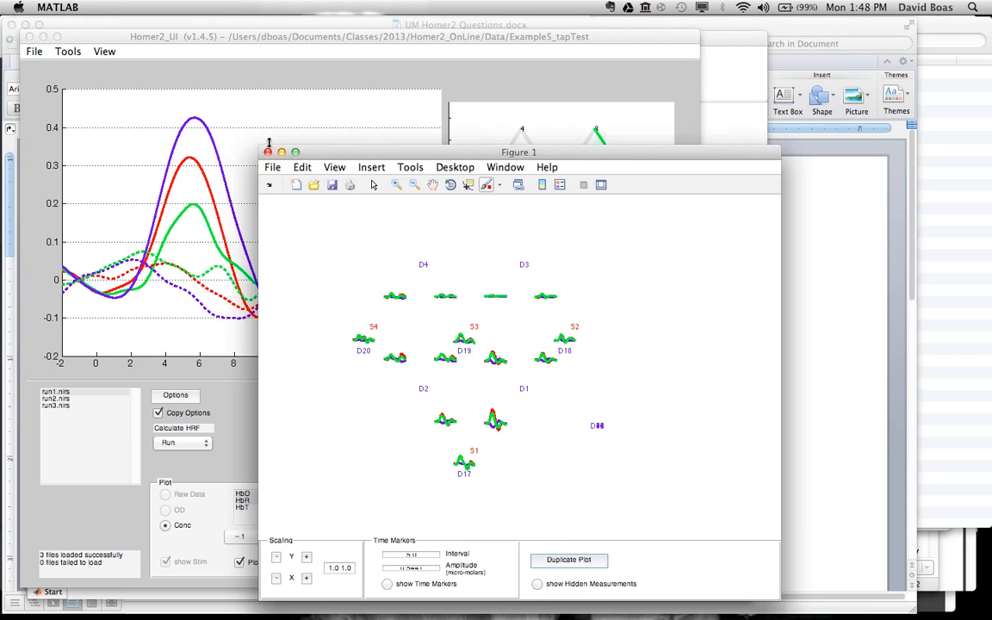
{"action": "left_click", "coordinate": [268, 151]}
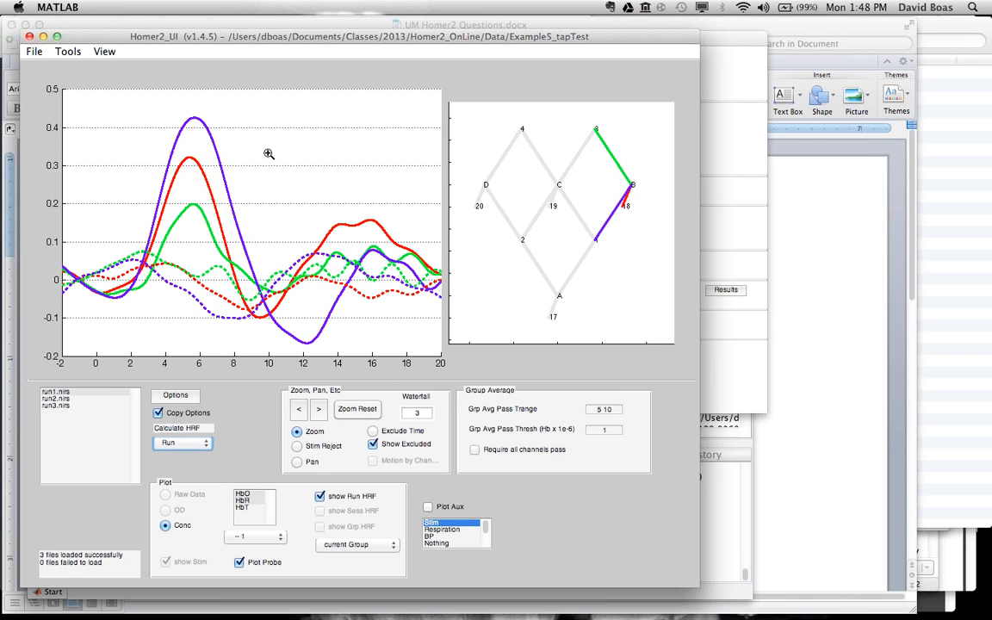
{"action": "left_click", "coordinate": [239, 562]}
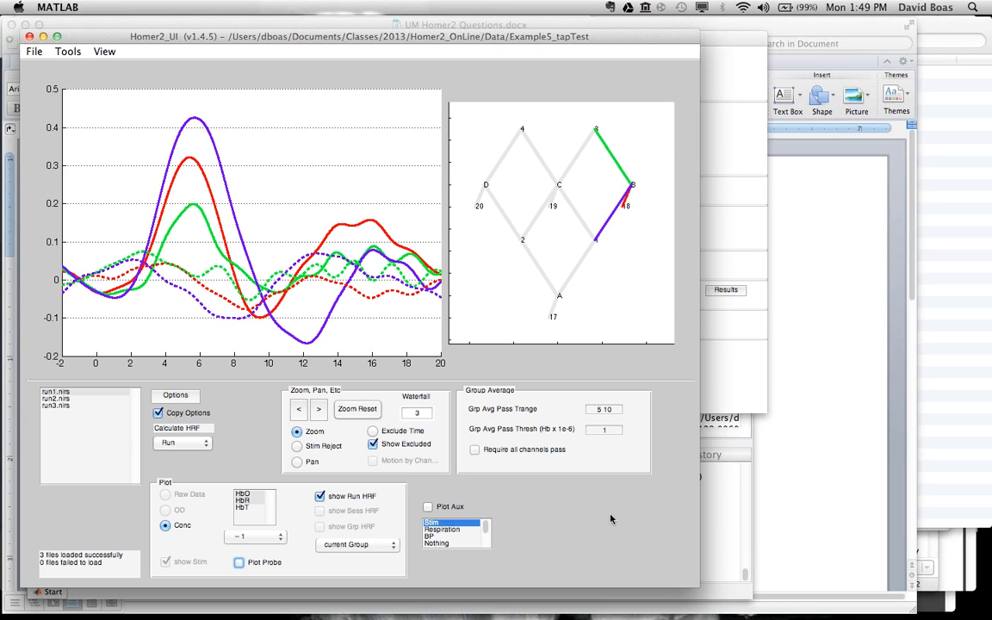
Step: Review the loaded processing options window and close the main Homer2 window
{"action": "left_click", "coordinate": [739, 400]}
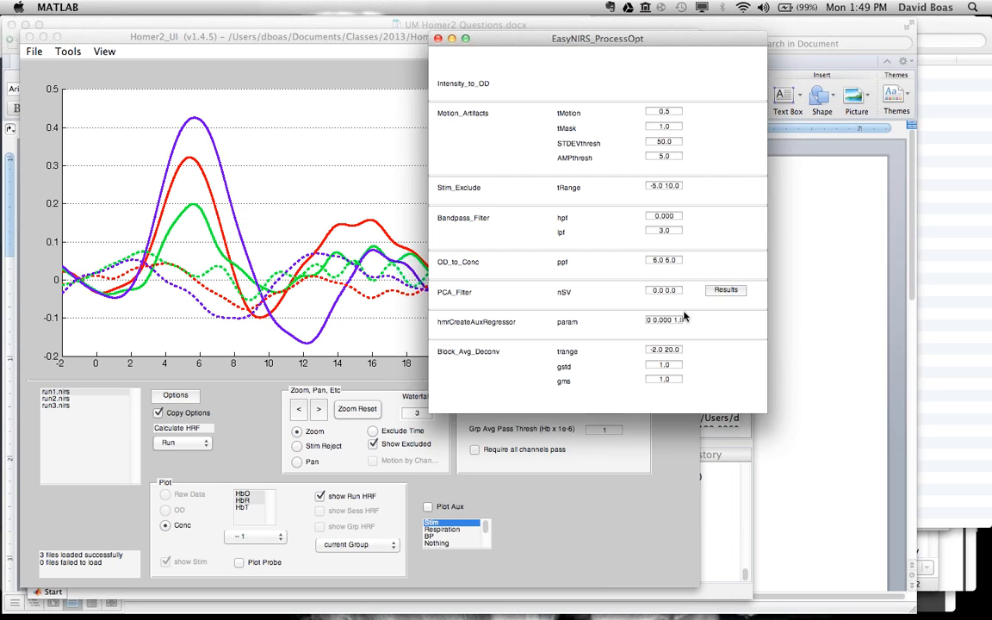
{"action": "left_click", "coordinate": [601, 495]}
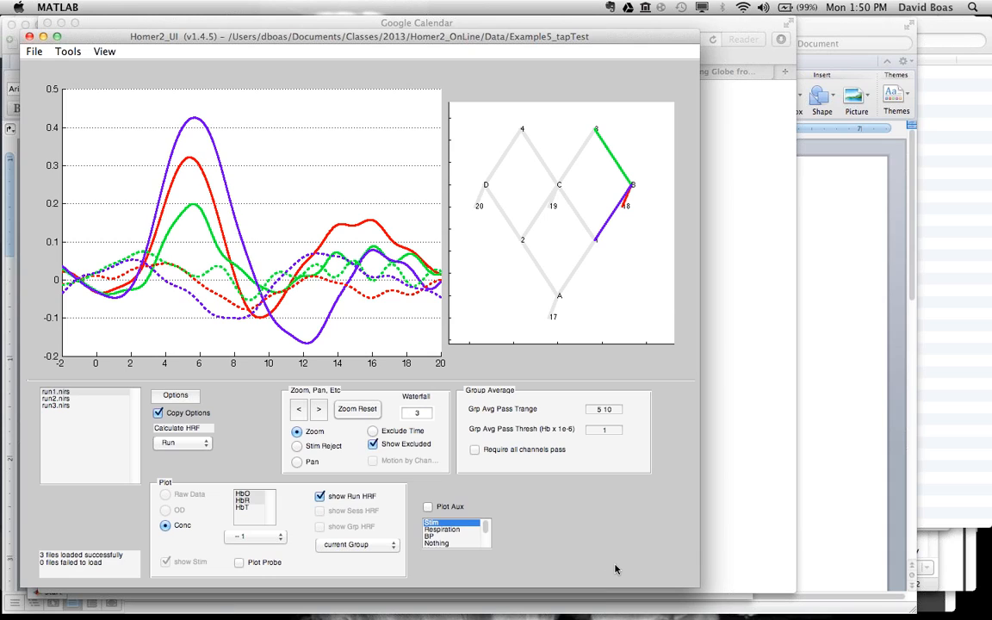
{"action": "left_click", "coordinate": [29, 38]}
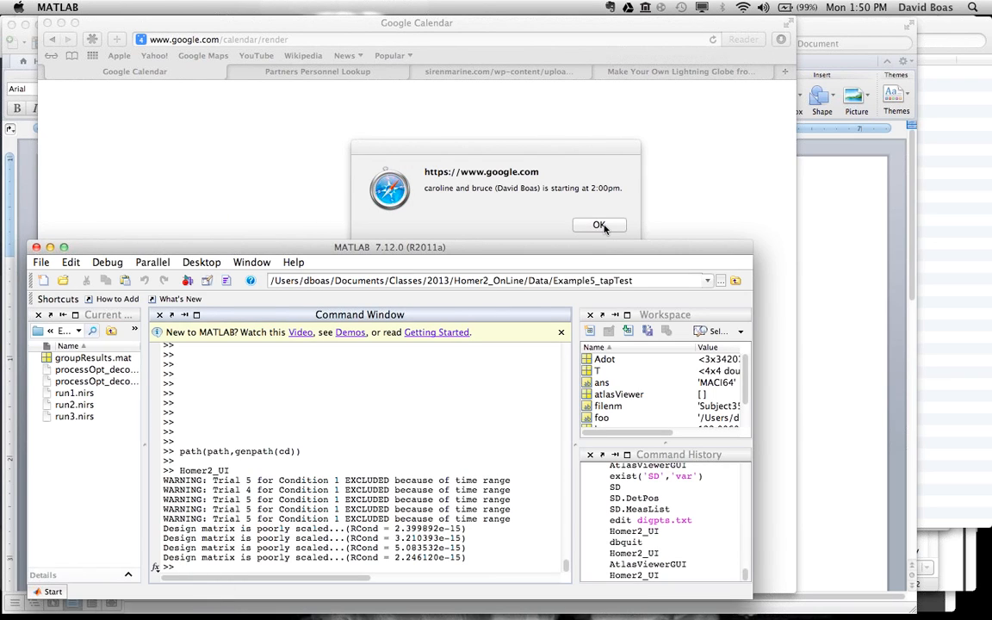
Step: Dismiss the calendar reminder in Safari and bring UM Homer2 Questions.docx forward in Word
{"action": "left_click", "coordinate": [596, 226]}
{"action": "left_click", "coordinate": [598, 225]}
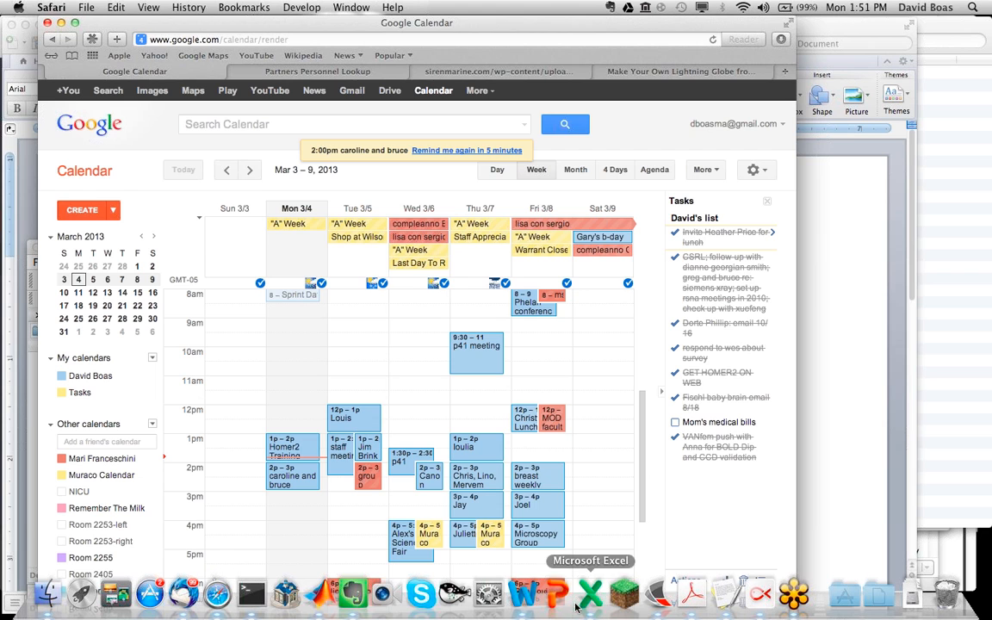
{"action": "left_click", "coordinate": [522, 594]}
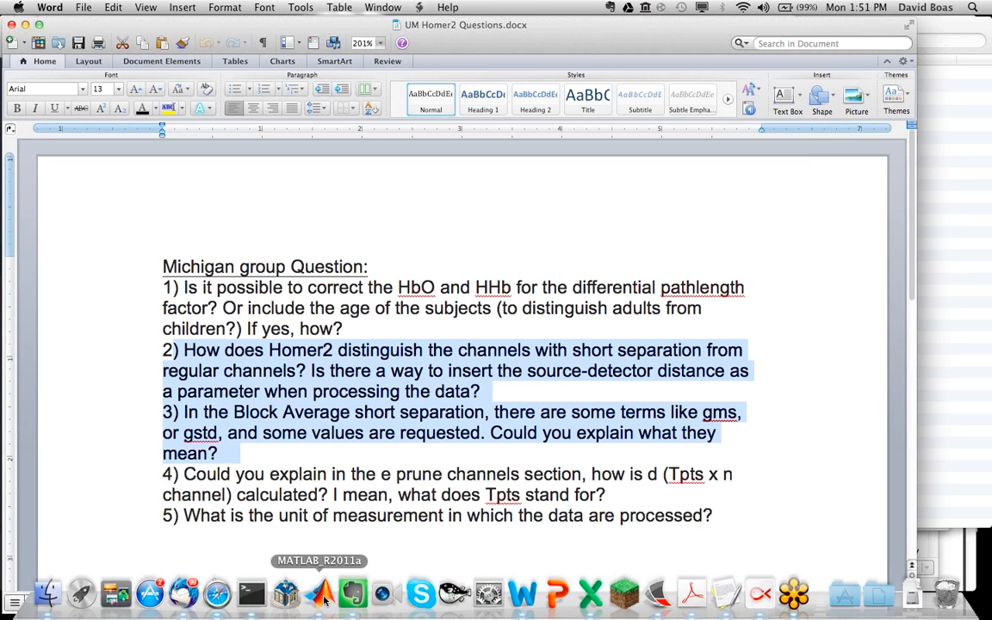
Step: Switch to MATLAB and change the current folder to the recently used atlasViewer folder containing simple.sd
{"action": "left_click", "coordinate": [323, 596]}
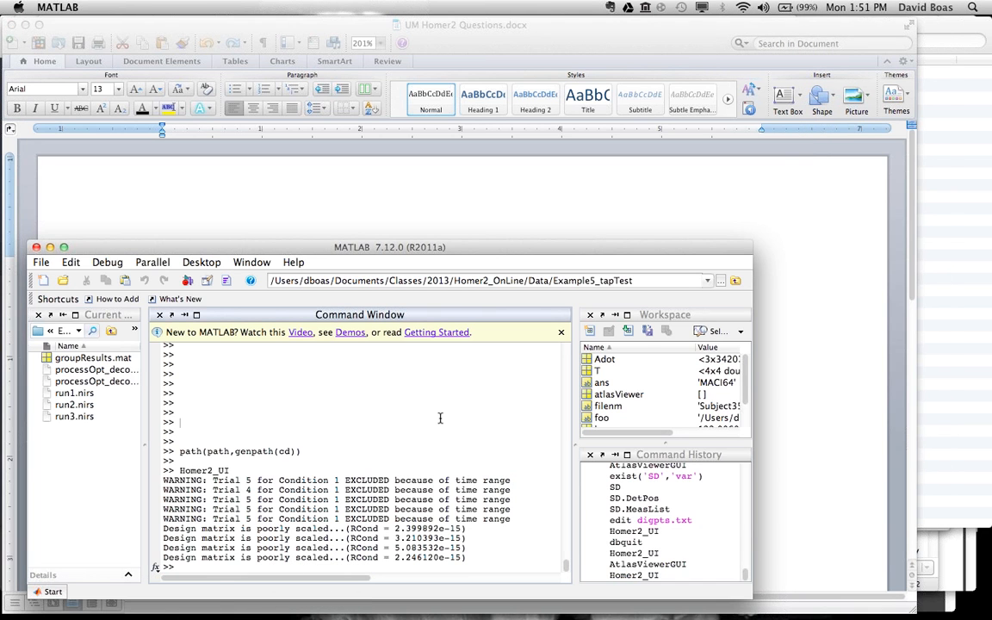
{"action": "left_click", "coordinate": [707, 281]}
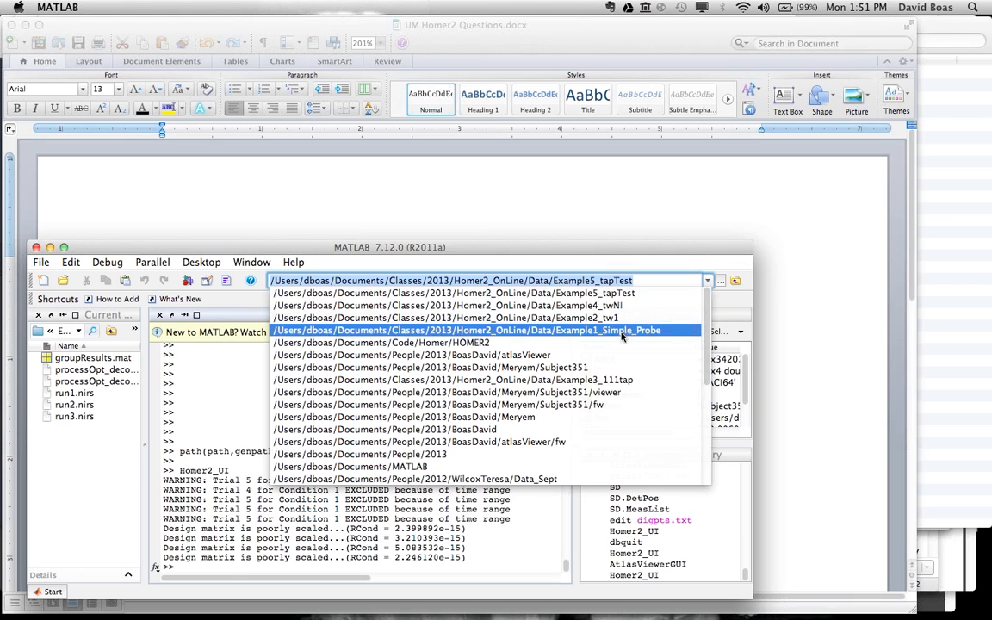
{"action": "left_click", "coordinate": [568, 355]}
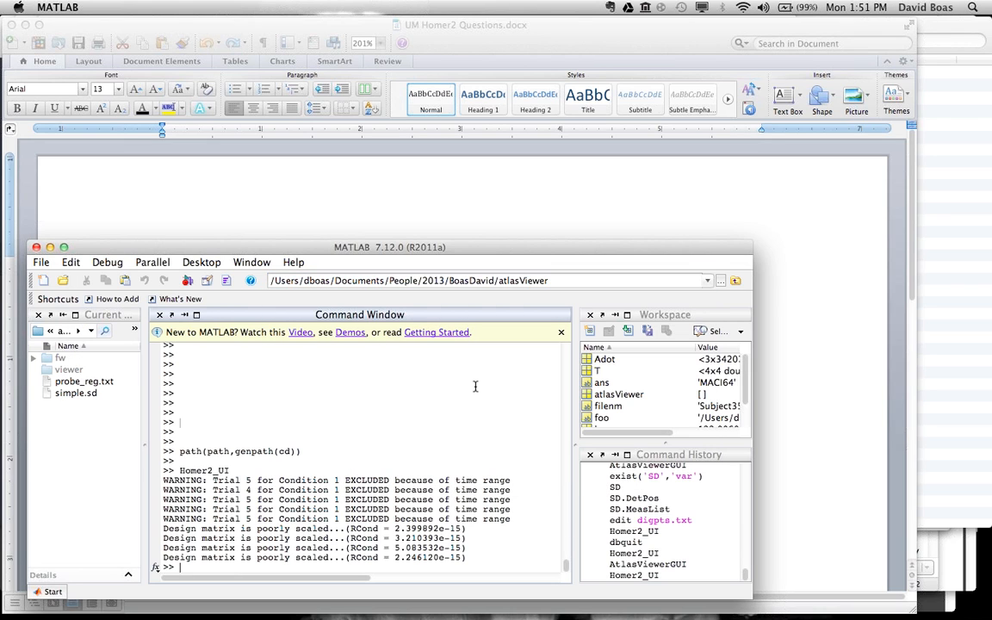
Step: Launch AtlasViewerGUI from the command window and position its window so that all of it is accessible
{"action": "key", "text": "Return"}
{"action": "key", "text": "Return"}
{"action": "key", "text": "Return"}
{"action": "key", "text": "Return"}
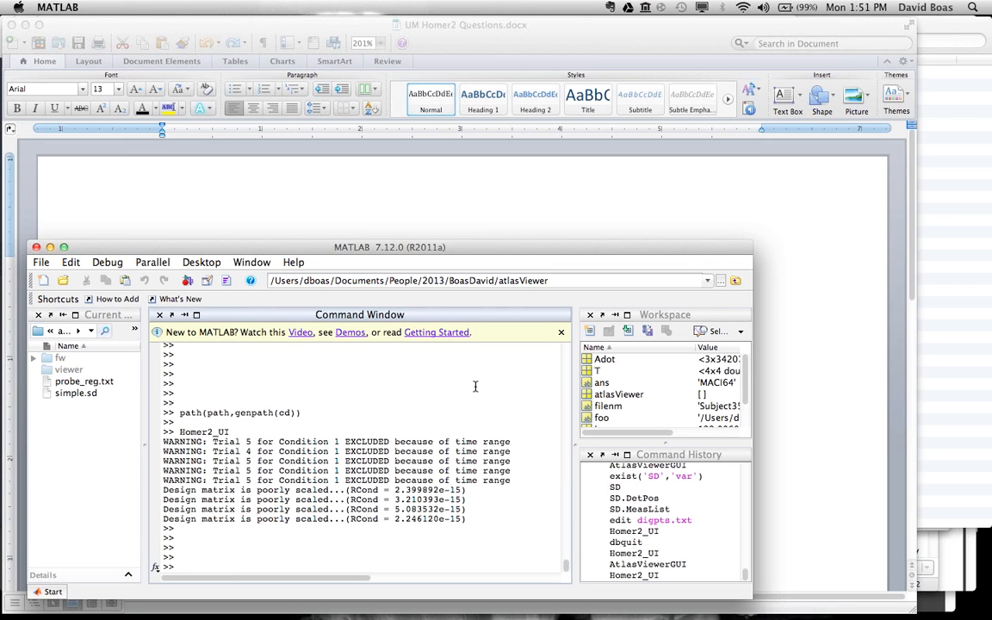
{"action": "type", "text": "AtlasViewerGUI"}
{"action": "key", "text": "Return"}
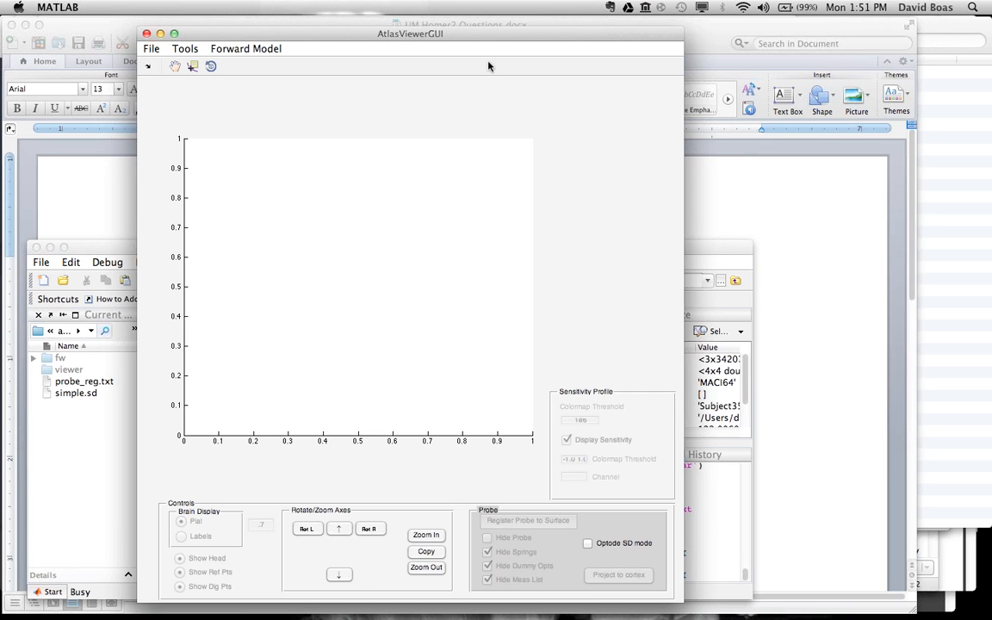
{"action": "left_click_drag", "start_coordinate": [508, 40], "coordinate": [482, 29]}
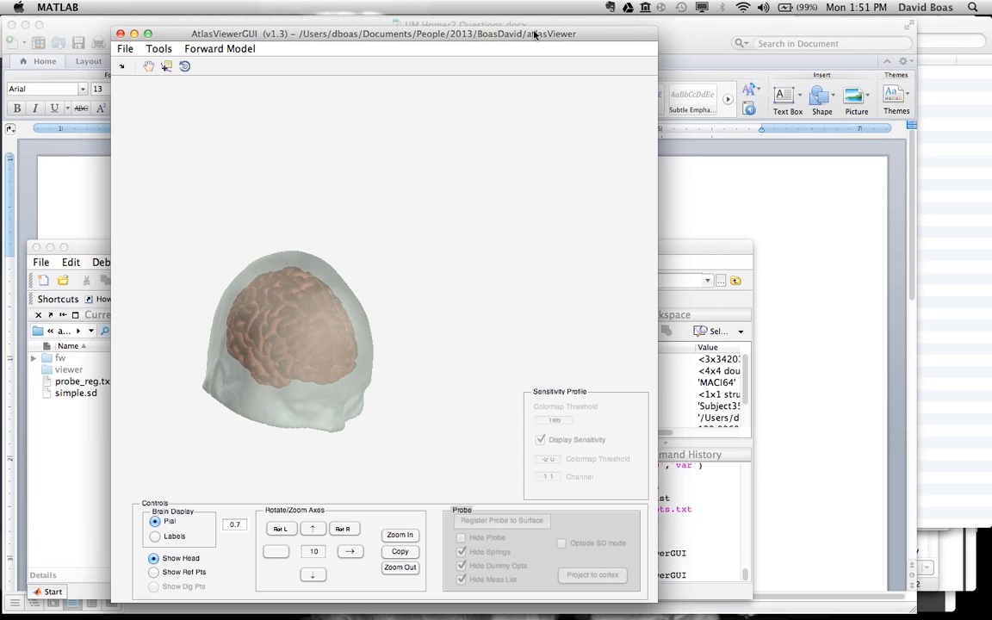
{"action": "left_click_drag", "start_coordinate": [599, 36], "coordinate": [567, 25]}
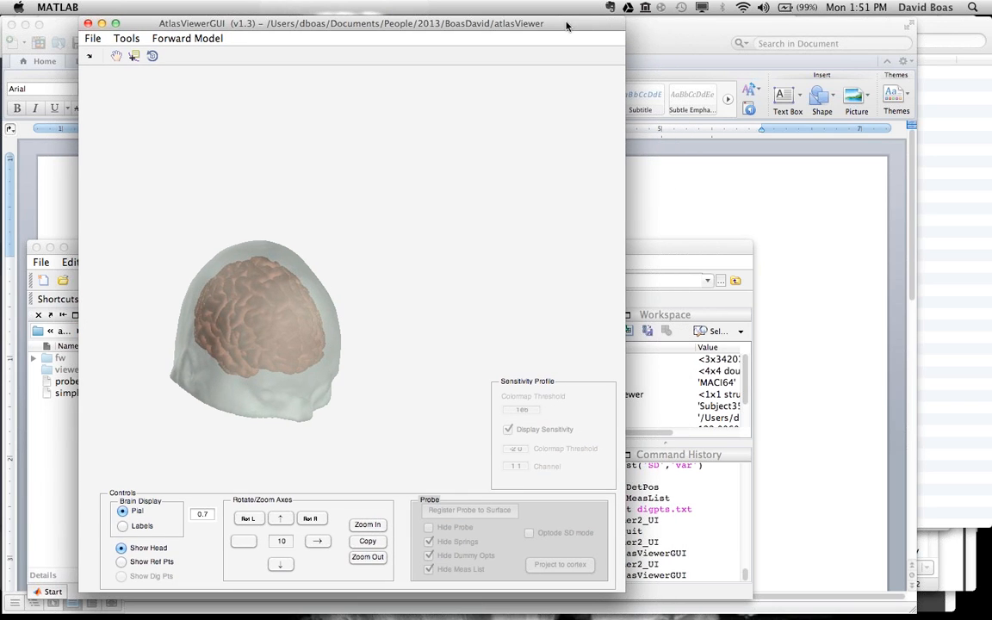
Step: Center the head model in the view, show its reference points, and enlarge it by two zoom increments
{"action": "left_click", "coordinate": [117, 56]}
{"action": "left_click_drag", "start_coordinate": [232, 269], "coordinate": [278, 249]}
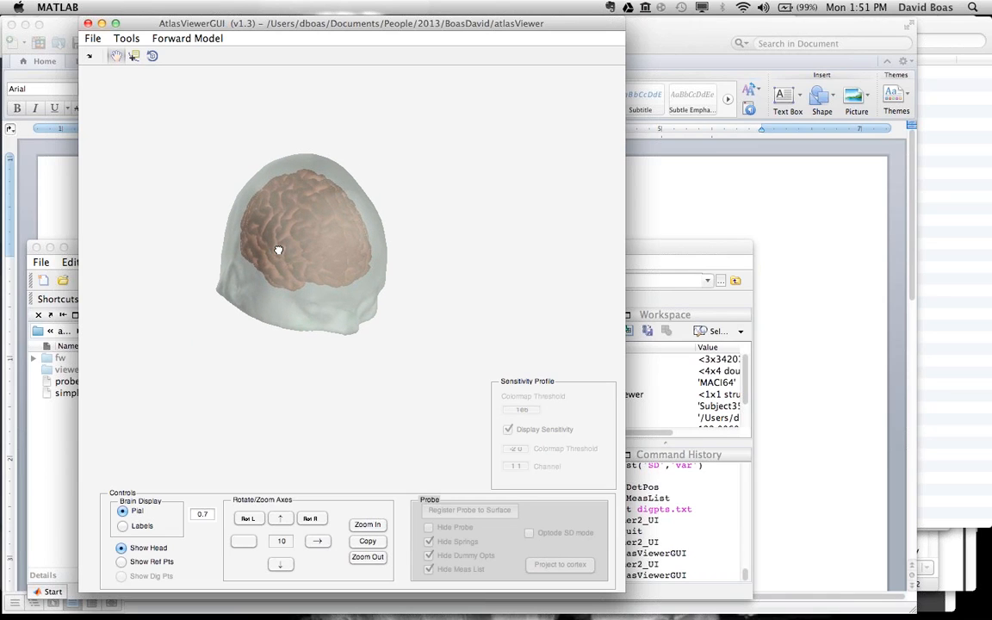
{"action": "left_click_drag", "start_coordinate": [284, 249], "coordinate": [281, 268]}
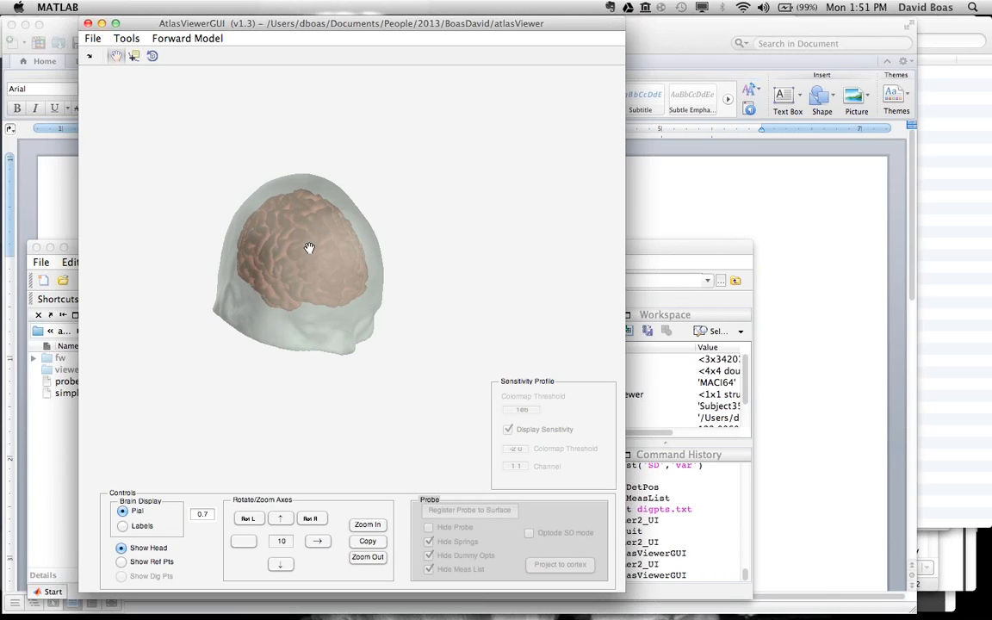
{"action": "left_click", "coordinate": [127, 39]}
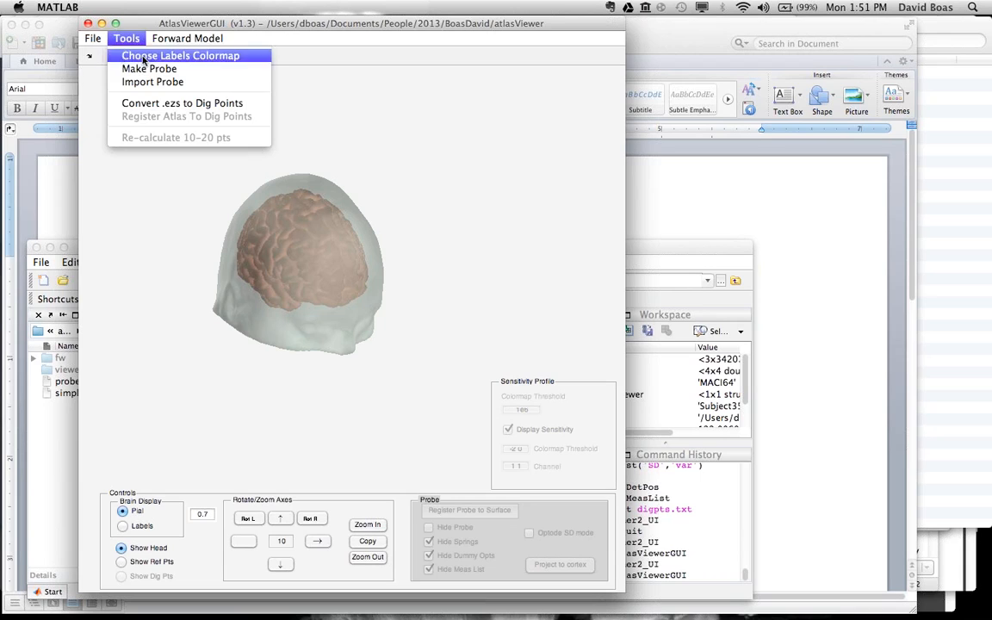
{"action": "left_click", "coordinate": [149, 69]}
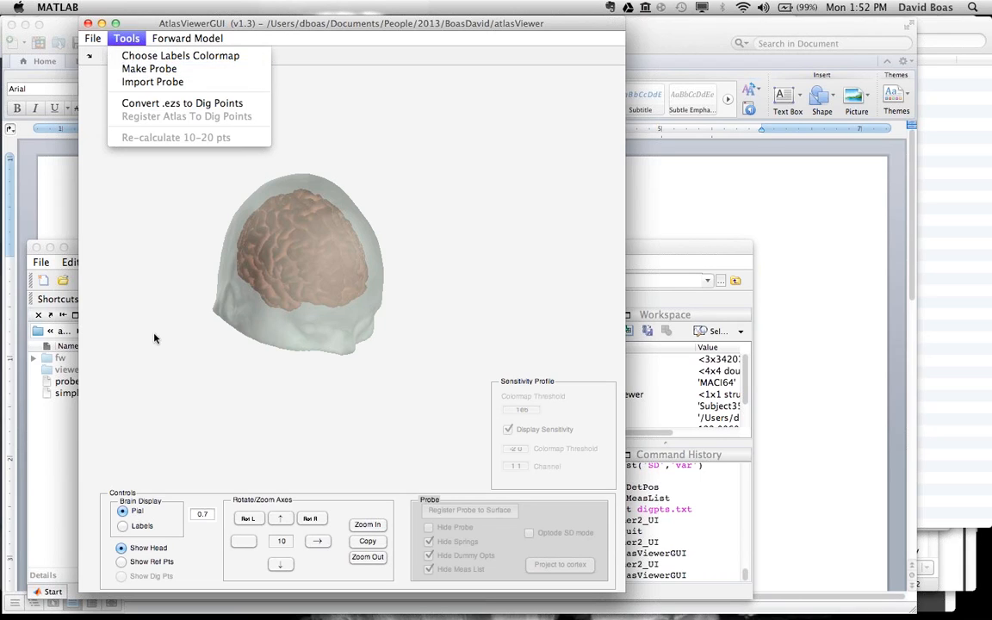
{"action": "left_click", "coordinate": [122, 563]}
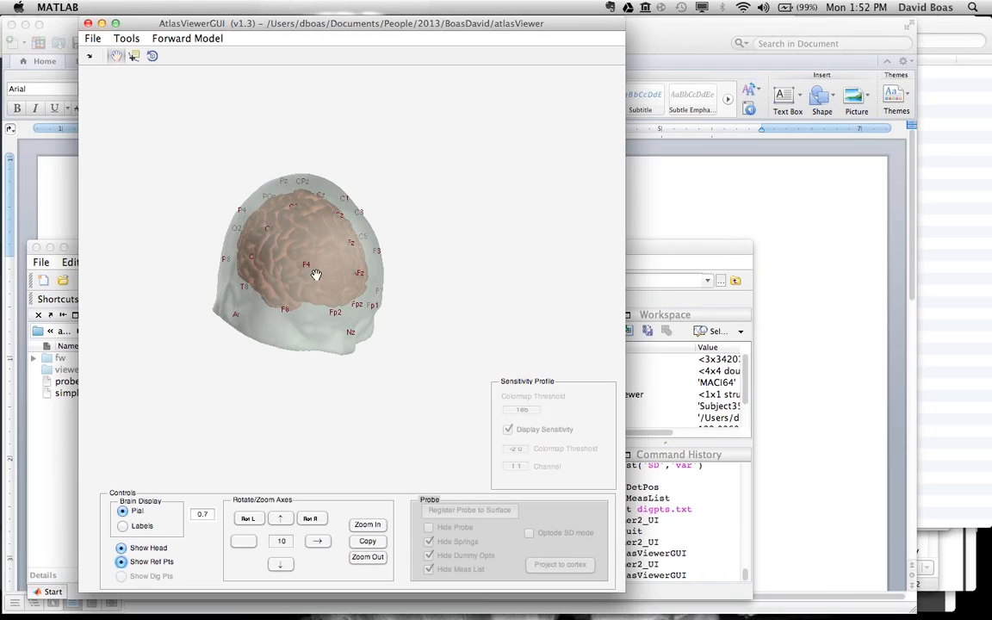
{"action": "left_click", "coordinate": [367, 525]}
{"action": "left_click", "coordinate": [367, 525]}
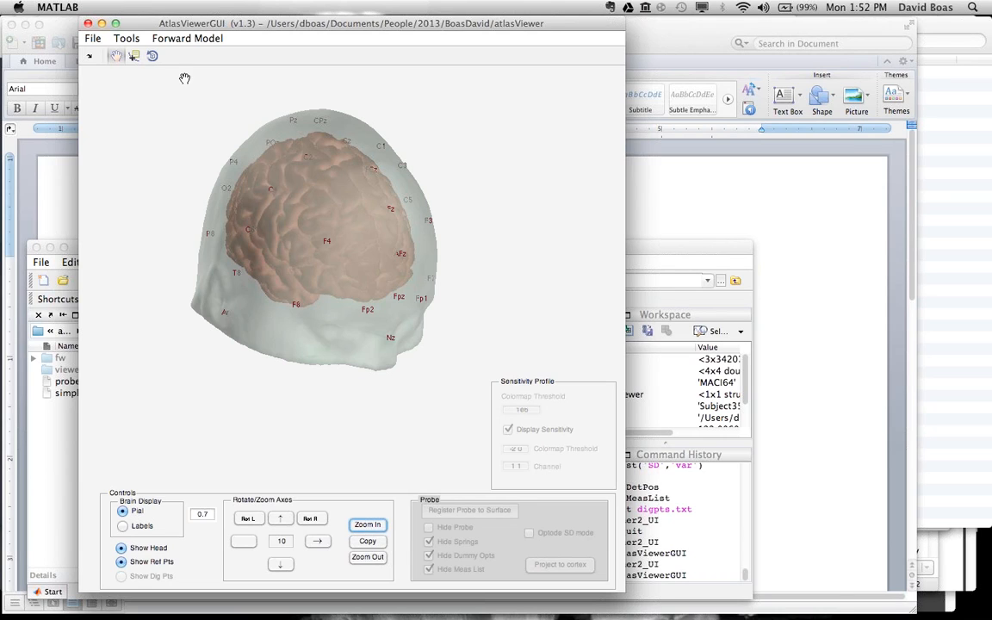
Step: Start making a probe, load simple.sd into SDgui, and move the SDgui window up so all of it is visible
{"action": "left_click", "coordinate": [126, 38]}
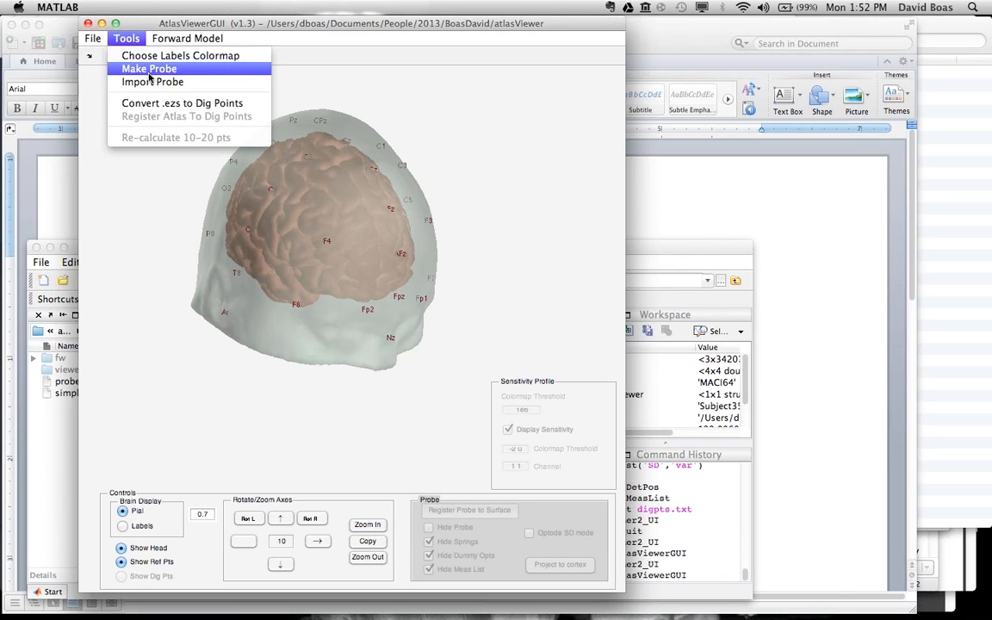
{"action": "left_click", "coordinate": [149, 69]}
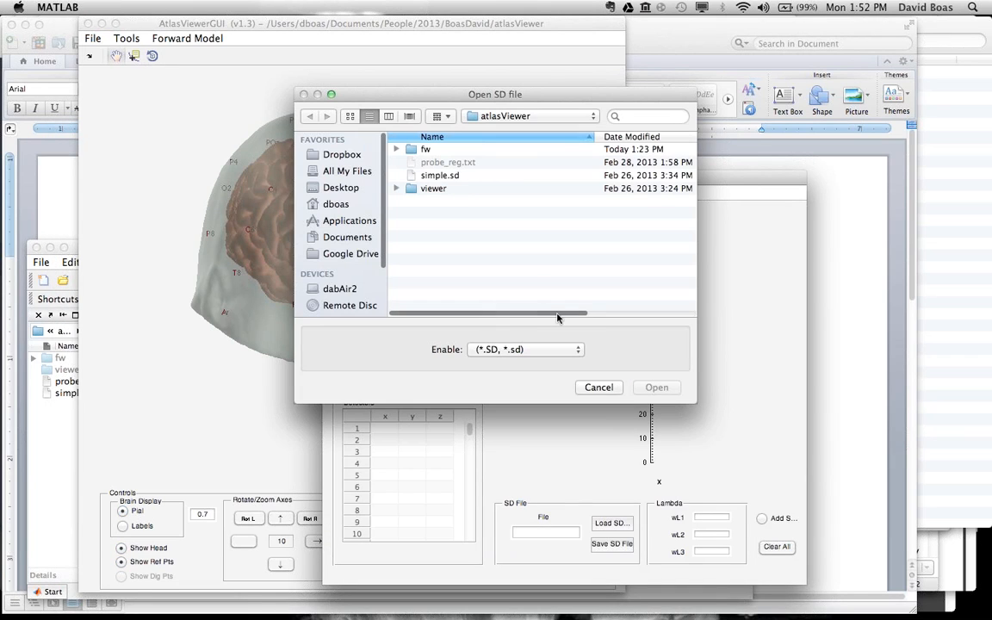
{"action": "double_click", "coordinate": [444, 177]}
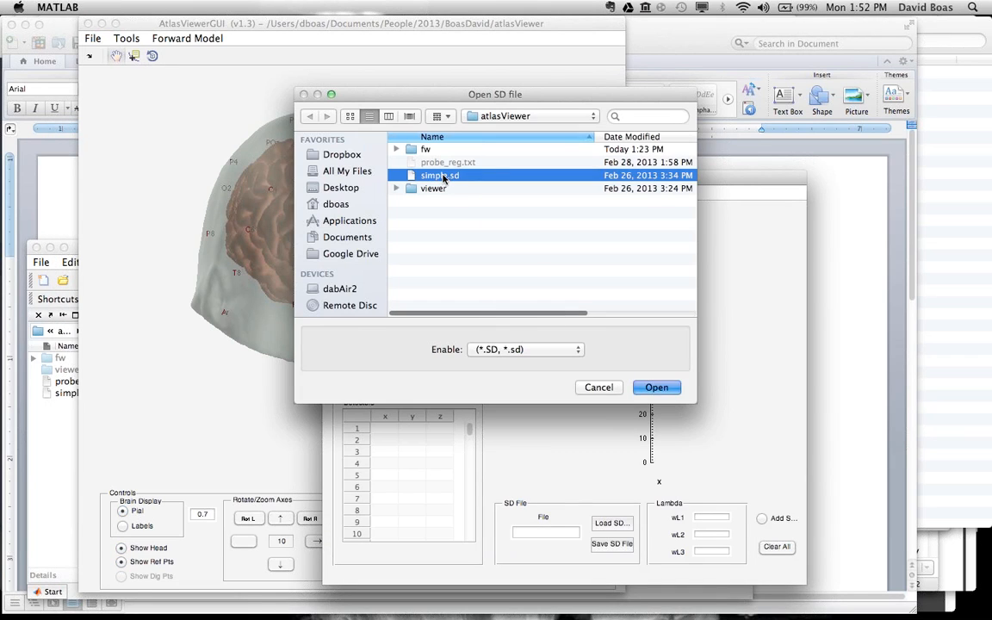
{"action": "left_click_drag", "start_coordinate": [465, 172], "coordinate": [464, 50]}
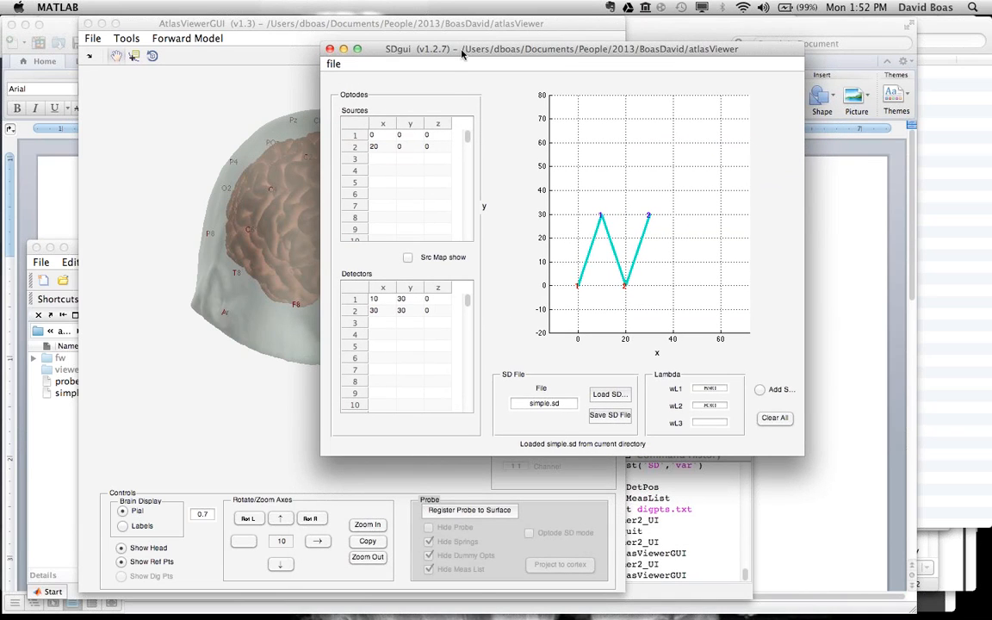
Step: Show the simple.sd probe's springs, dummy optodes and anchor points in SDgui, and move its window off most of the head model
{"action": "left_click_drag", "start_coordinate": [386, 51], "coordinate": [303, 33]}
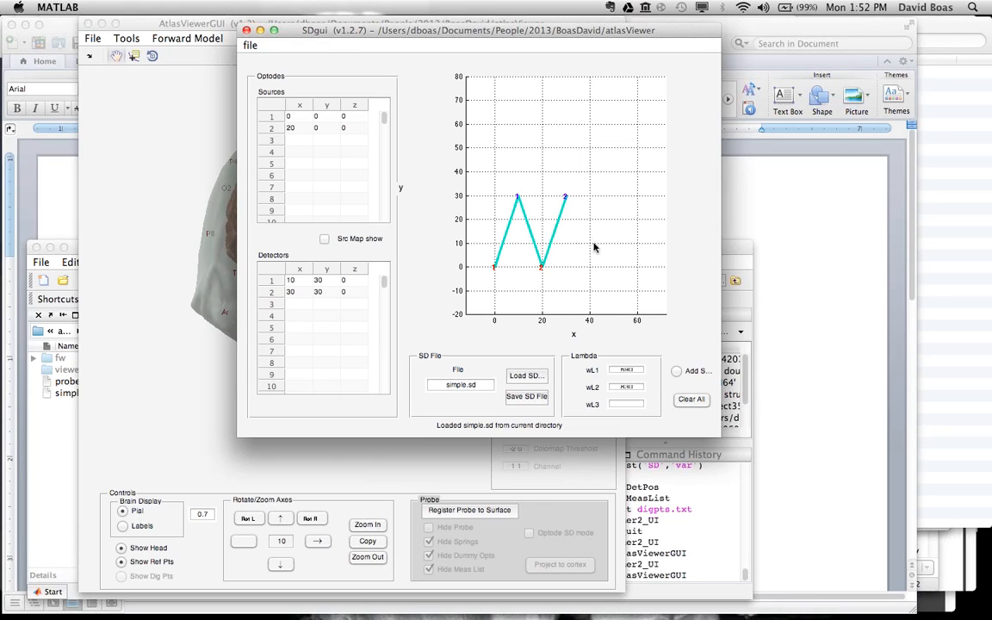
{"action": "left_click", "coordinate": [677, 371]}
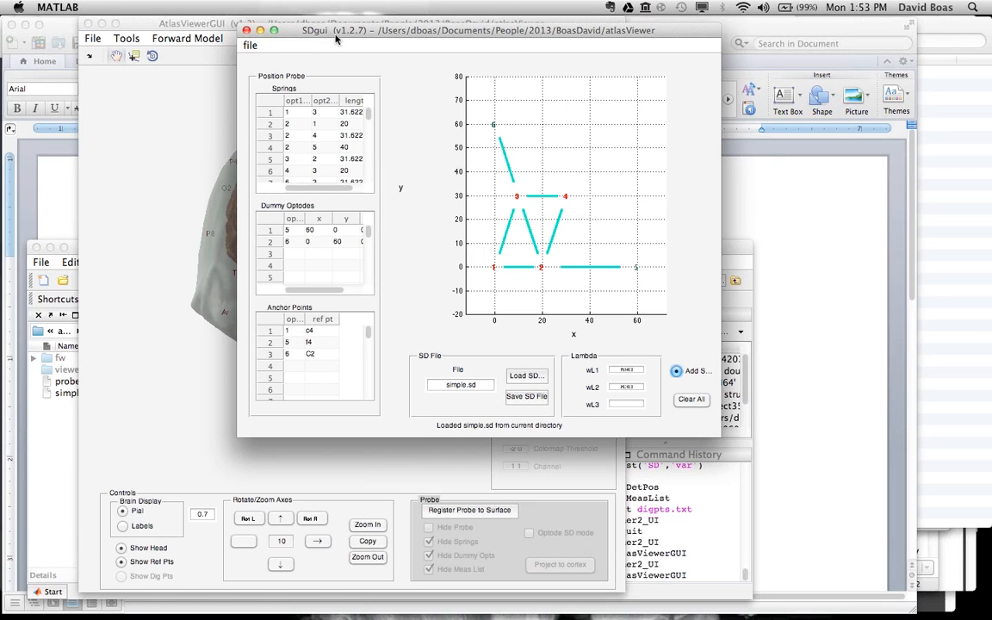
{"action": "left_click_drag", "start_coordinate": [337, 39], "coordinate": [494, 39]}
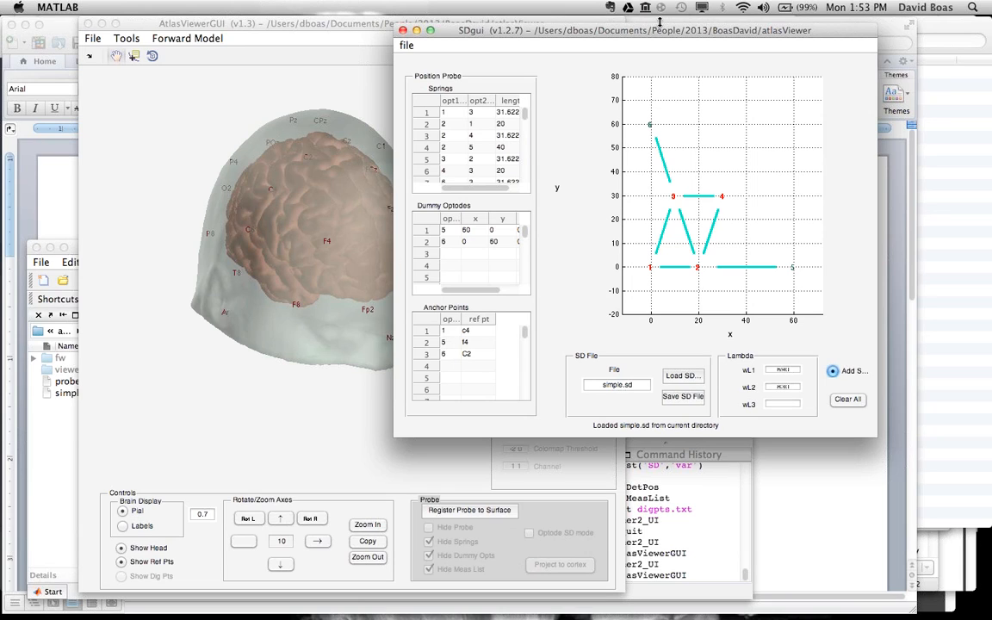
{"action": "left_click_drag", "start_coordinate": [604, 31], "coordinate": [540, 29]}
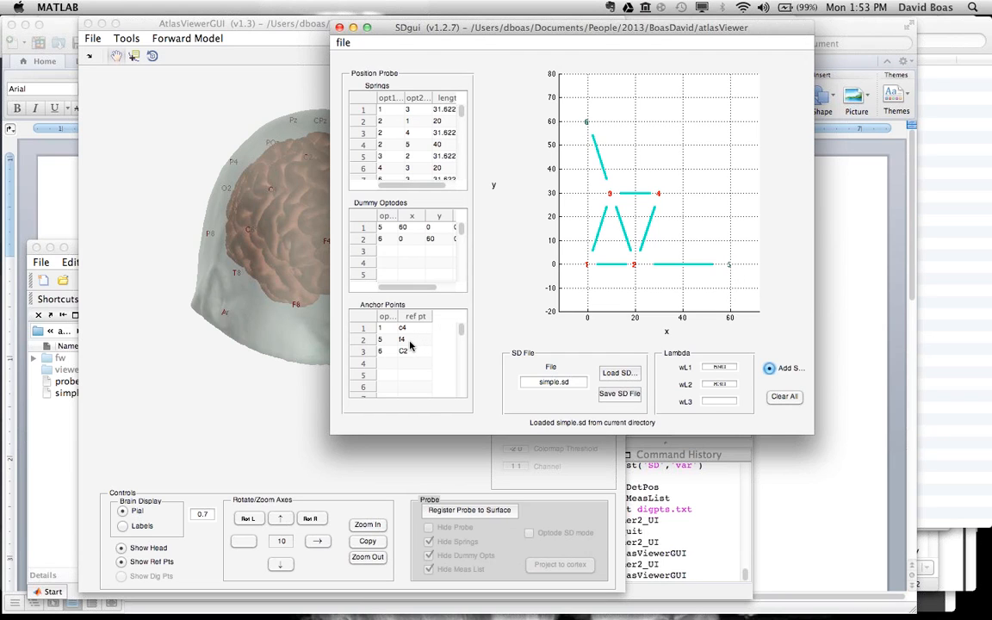
{"action": "mouse_move", "coordinate": [387, 33]}
{"action": "left_mouse_down"}
{"action": "mouse_move", "coordinate": [453, 31]}
{"action": "mouse_move", "coordinate": [407, 33]}
{"action": "left_mouse_up"}
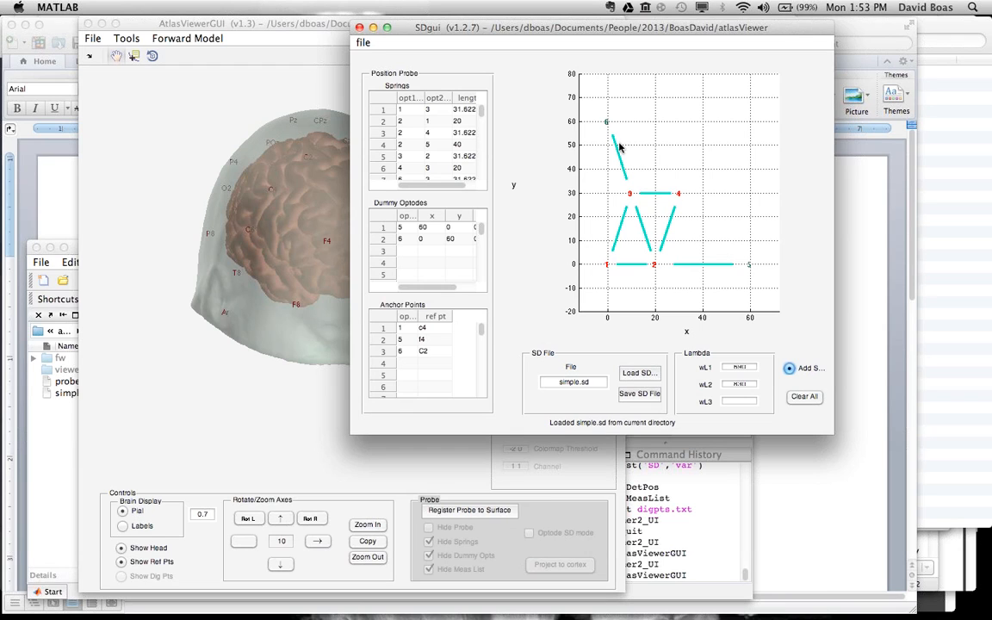
Step: Close SDgui and import simple.sd as the probe in AtlasViewerGUI
{"action": "left_click", "coordinate": [287, 428]}
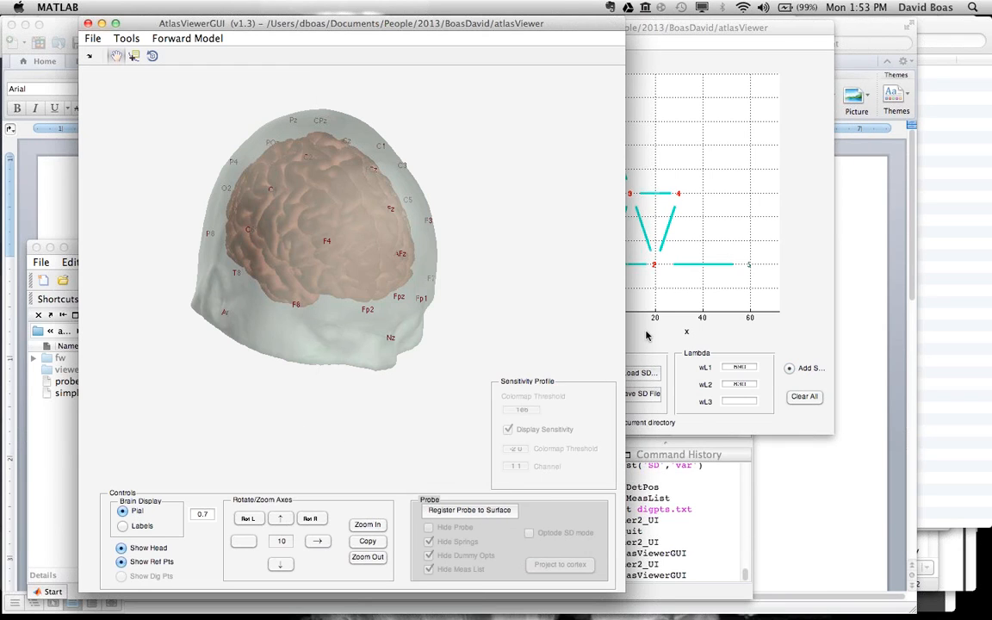
{"action": "left_click", "coordinate": [647, 334]}
{"action": "left_click", "coordinate": [359, 27]}
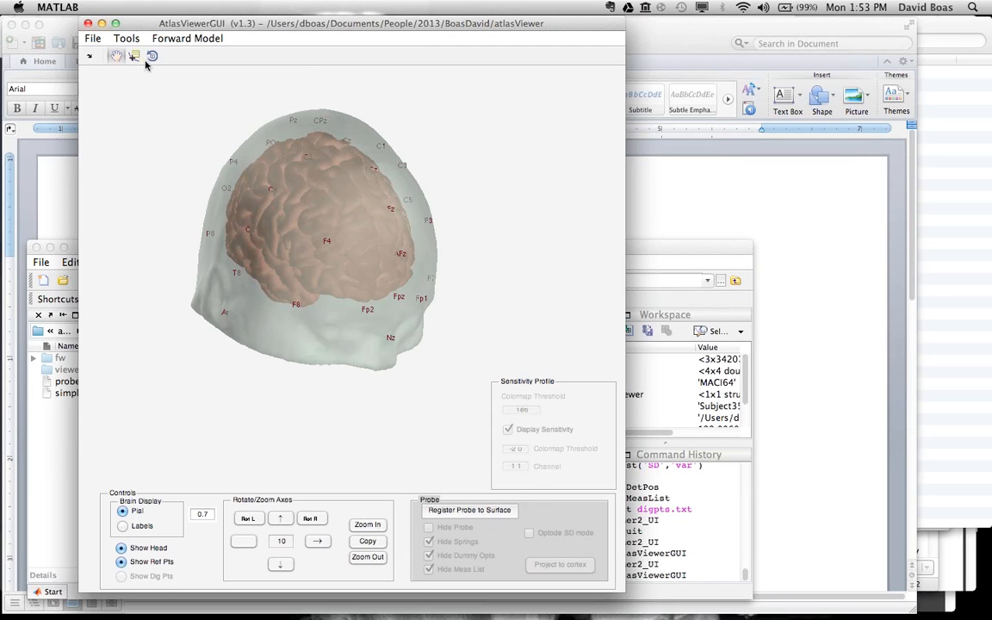
{"action": "left_click", "coordinate": [127, 39]}
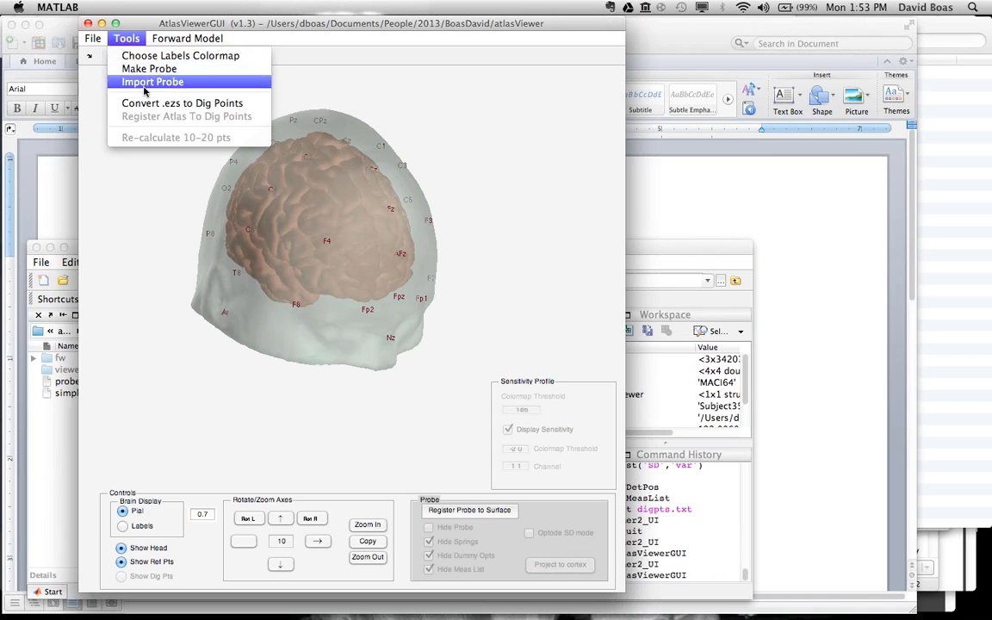
{"action": "left_click", "coordinate": [159, 79]}
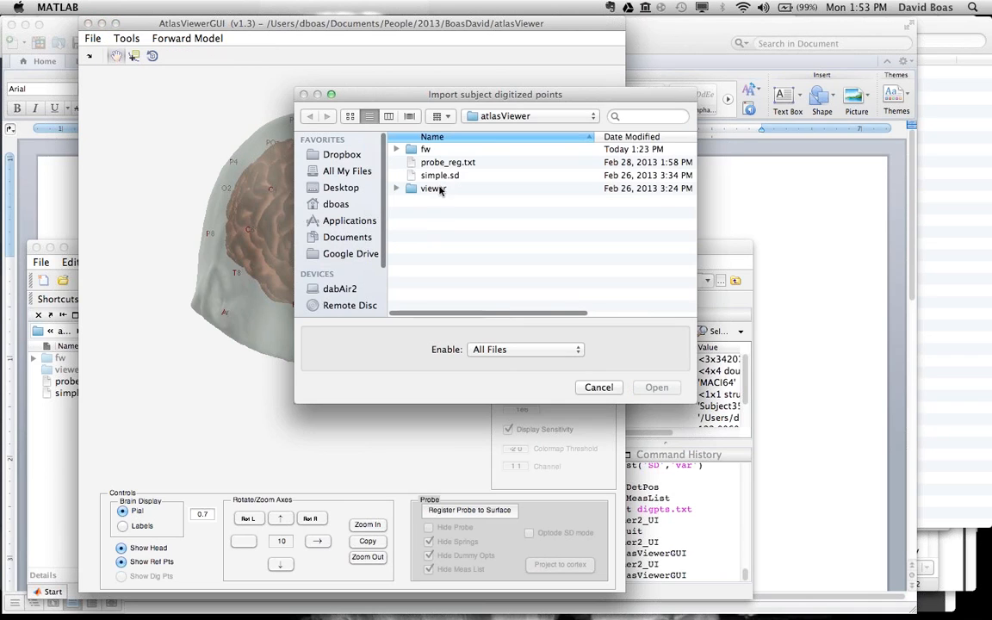
{"action": "left_click", "coordinate": [441, 177]}
{"action": "double_click", "coordinate": [441, 176]}
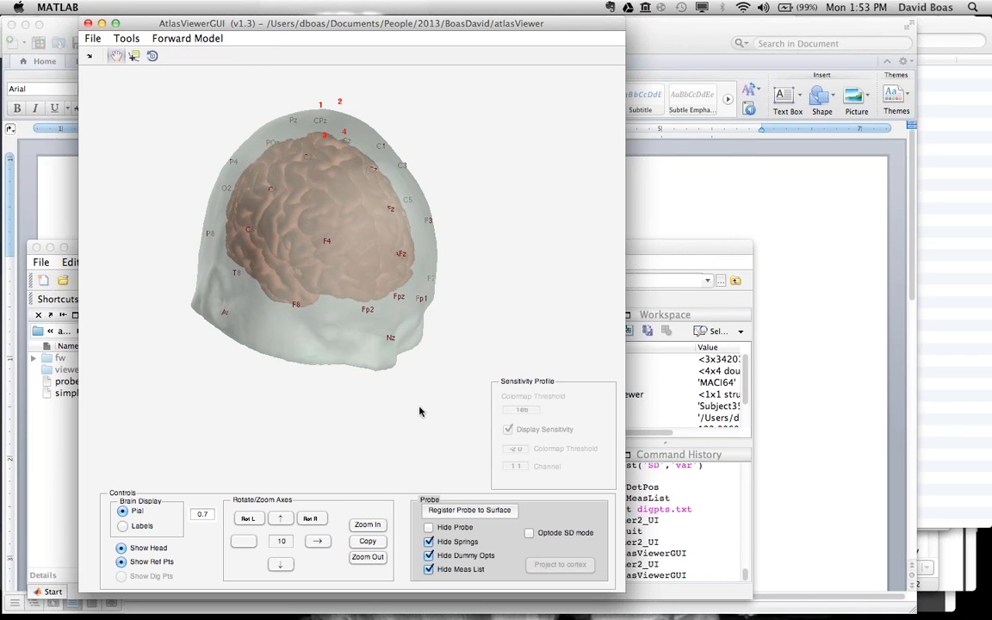
Step: Register the probe to the head surface and show its measurement list
{"action": "left_click", "coordinate": [443, 511]}
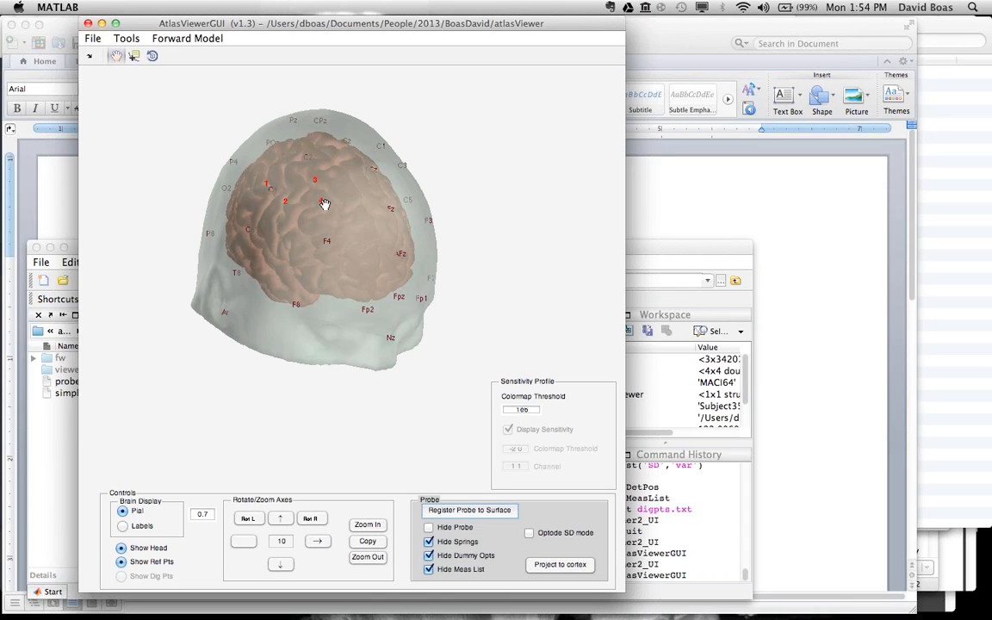
{"action": "left_click", "coordinate": [430, 570]}
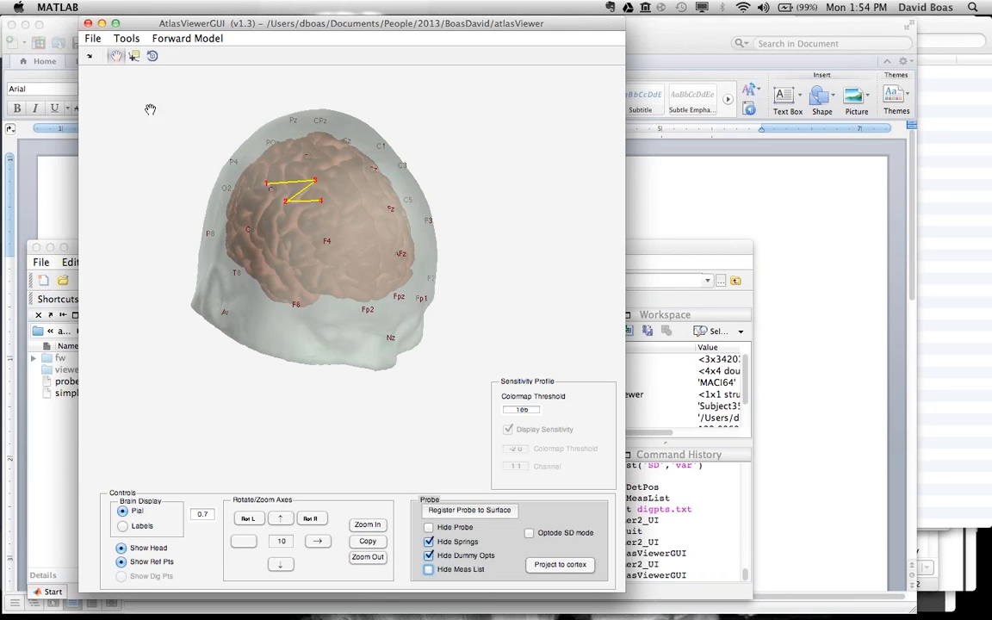
Step: Examine the registered probe's placement on the head from several angles, hiding and reshowing the head surface
{"action": "left_click_drag", "start_coordinate": [294, 250], "coordinate": [316, 253]}
{"action": "left_click", "coordinate": [368, 525]}
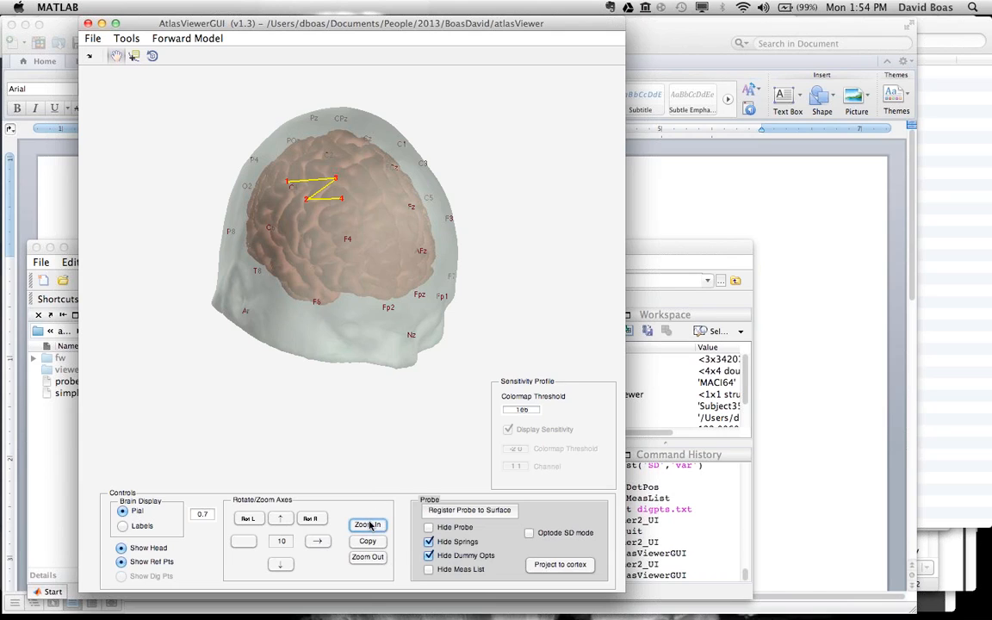
{"action": "left_click", "coordinate": [368, 557]}
{"action": "left_click", "coordinate": [122, 549]}
{"action": "left_click", "coordinate": [122, 549]}
{"action": "left_click", "coordinate": [243, 541]}
{"action": "left_click", "coordinate": [243, 541]}
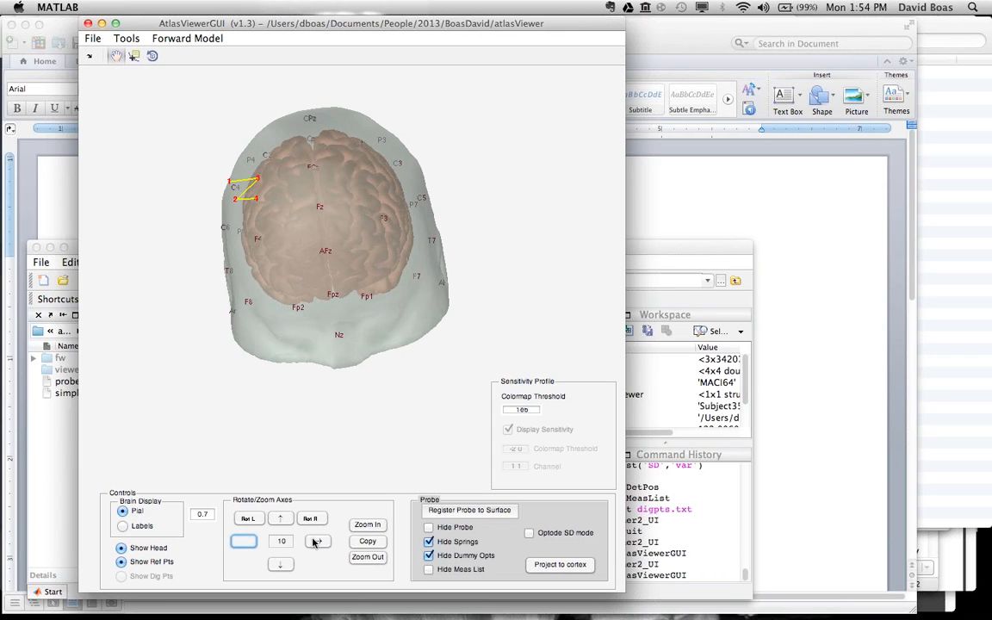
{"action": "left_click", "coordinate": [317, 541]}
{"action": "left_click", "coordinate": [317, 541]}
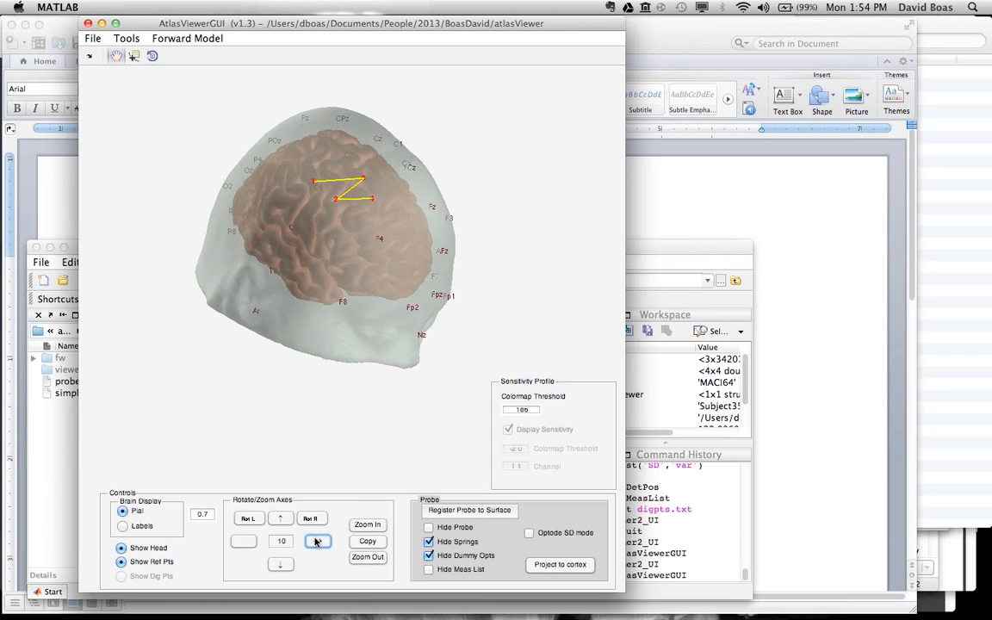
{"action": "left_click", "coordinate": [244, 541]}
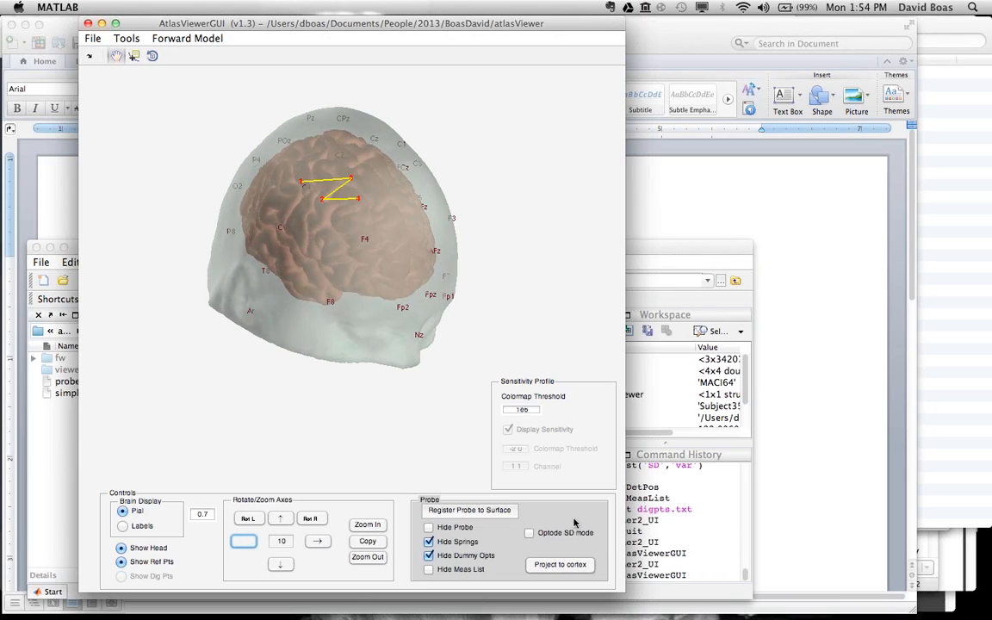
Step: Project the probe channels to the cortex, move the Optode Brain Labels table aside, and return to the head view
{"action": "left_click", "coordinate": [557, 566]}
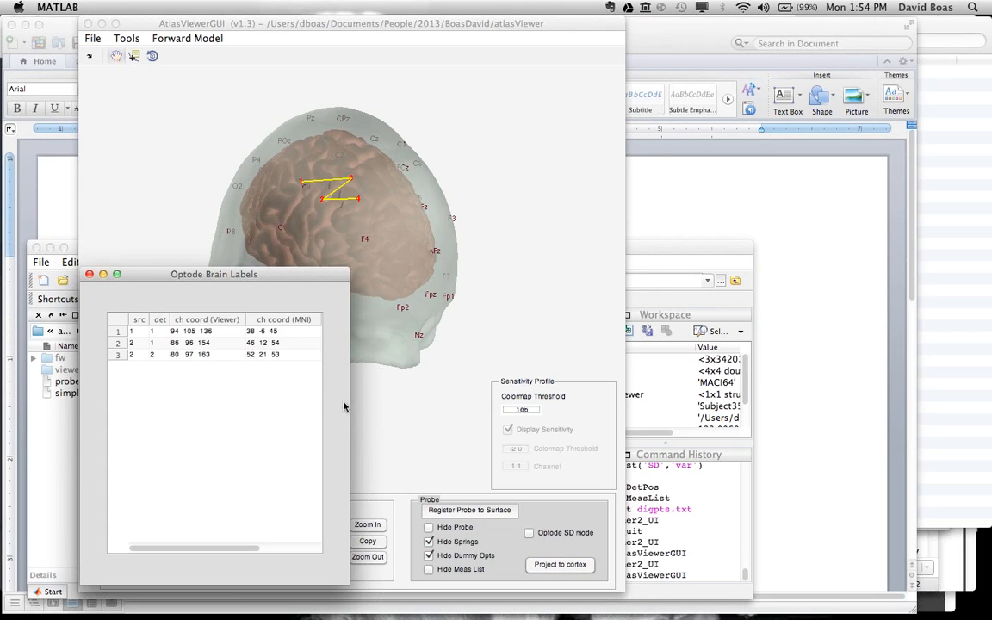
{"action": "left_click_drag", "start_coordinate": [293, 272], "coordinate": [263, 254]}
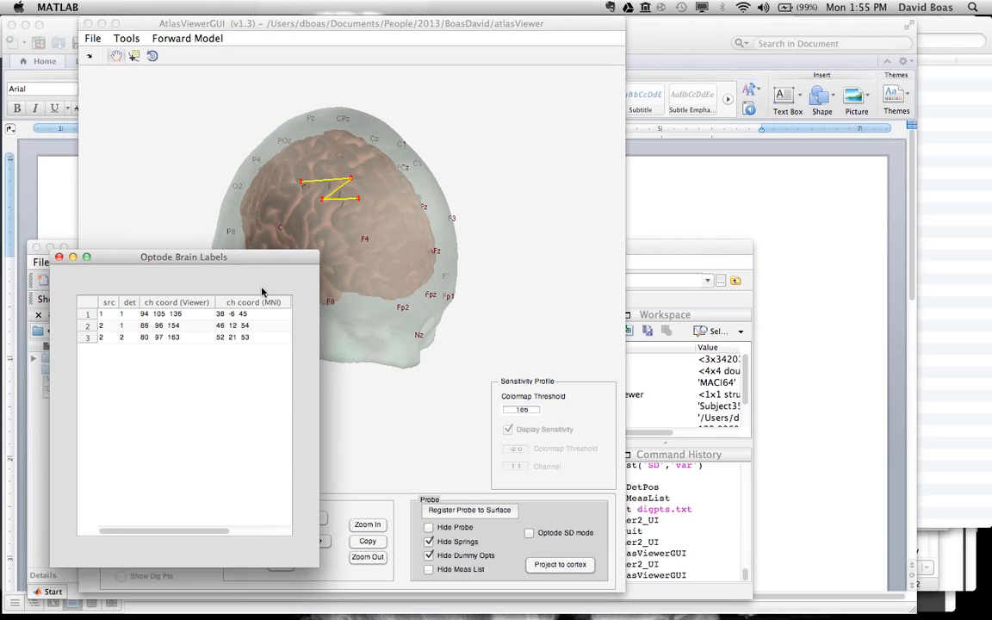
{"action": "left_click", "coordinate": [336, 28]}
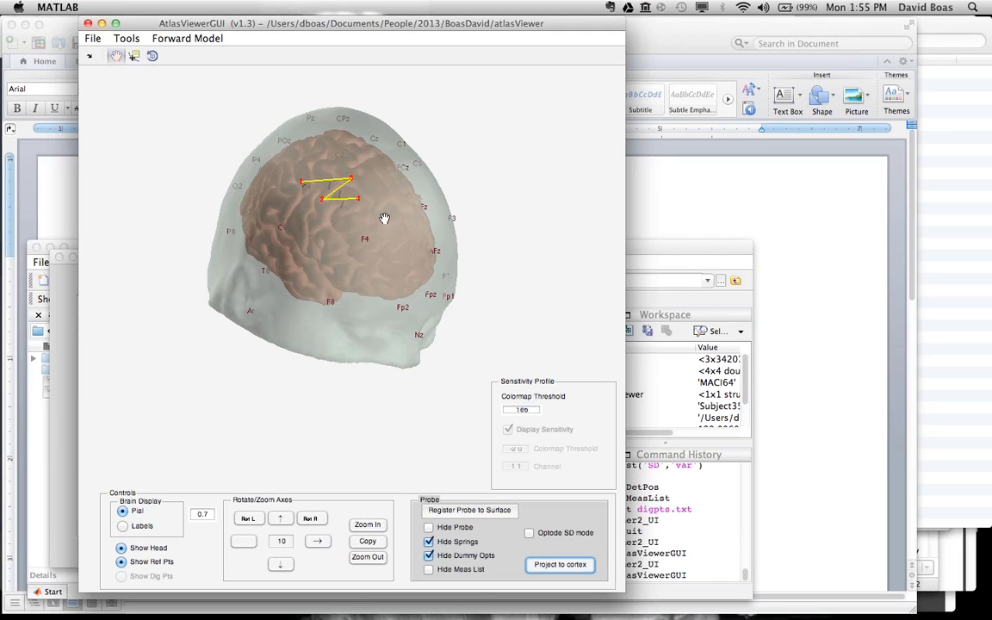
Step: Rotate the head to a side view and examine where the probe channels project onto the cortex
{"action": "left_click", "coordinate": [245, 542]}
{"action": "left_click", "coordinate": [318, 540]}
{"action": "left_click", "coordinate": [319, 545]}
{"action": "left_click", "coordinate": [319, 544]}
{"action": "left_click", "coordinate": [320, 544]}
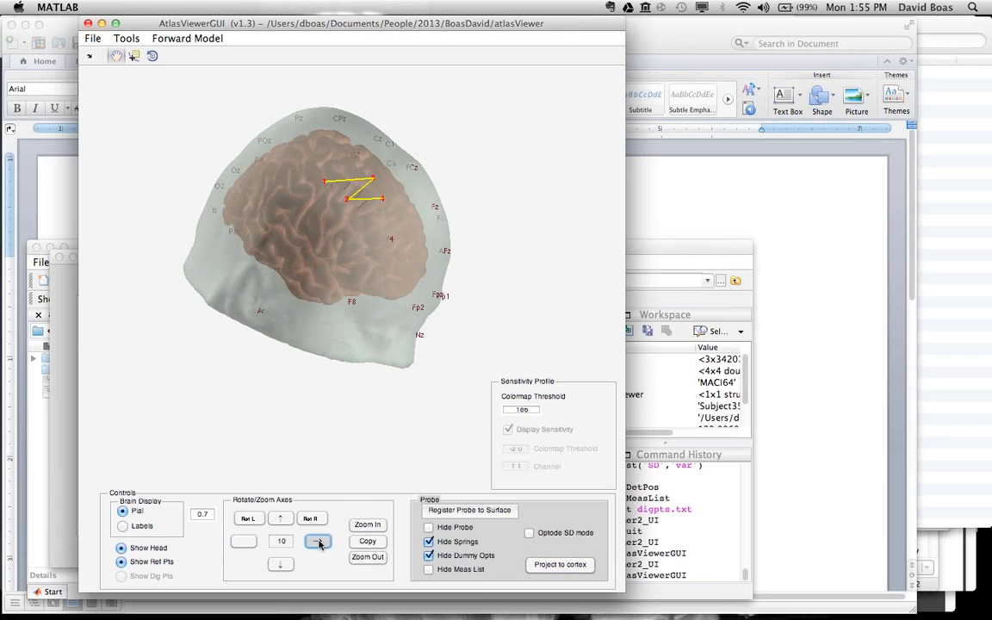
{"action": "left_click", "coordinate": [319, 545]}
{"action": "left_click", "coordinate": [320, 544]}
{"action": "left_click", "coordinate": [281, 565]}
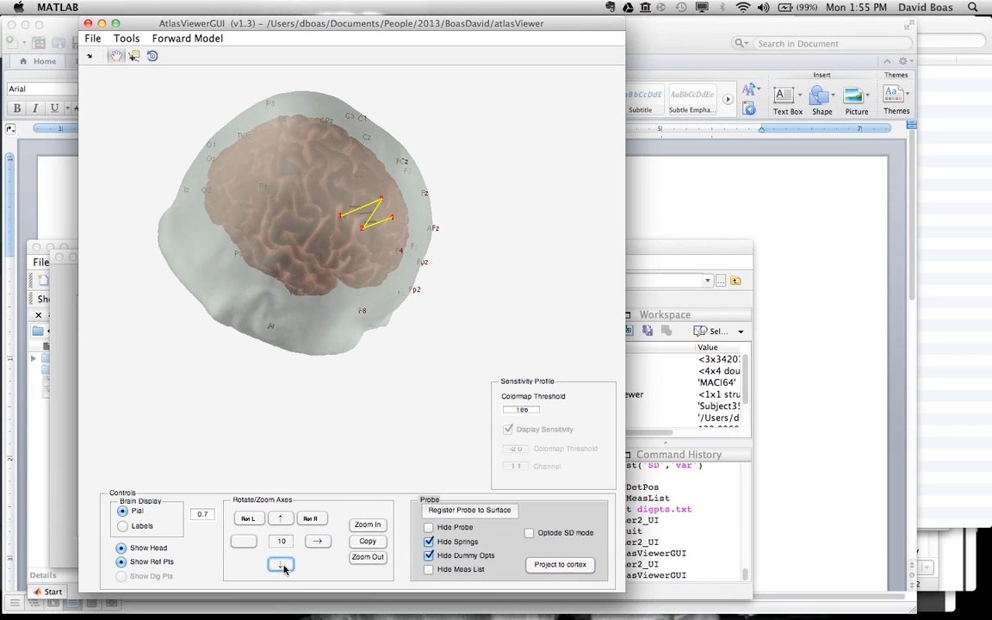
{"action": "left_click", "coordinate": [248, 519]}
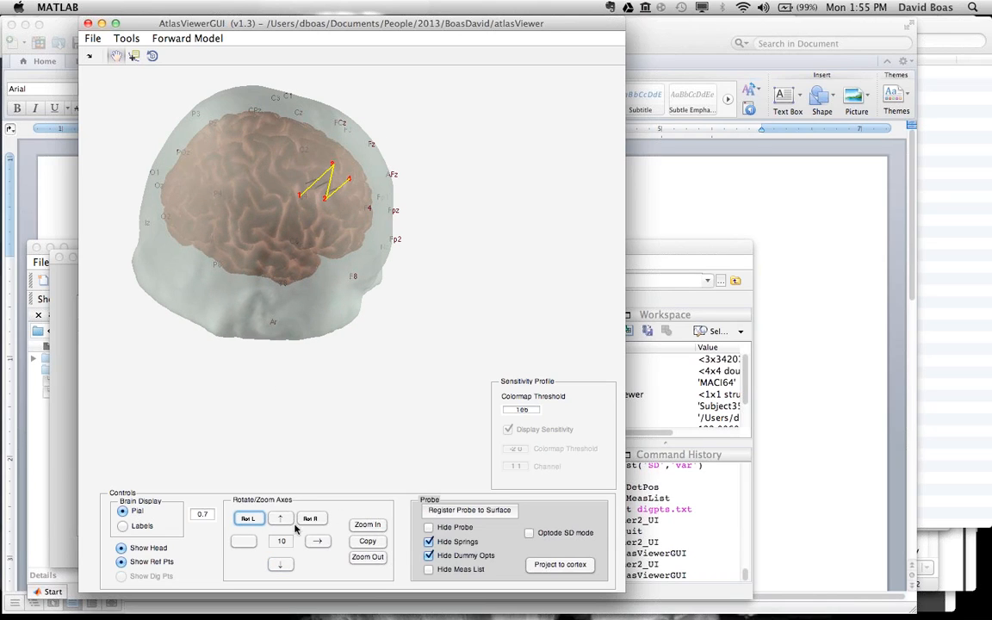
{"action": "left_click", "coordinate": [243, 542]}
{"action": "left_click", "coordinate": [244, 541]}
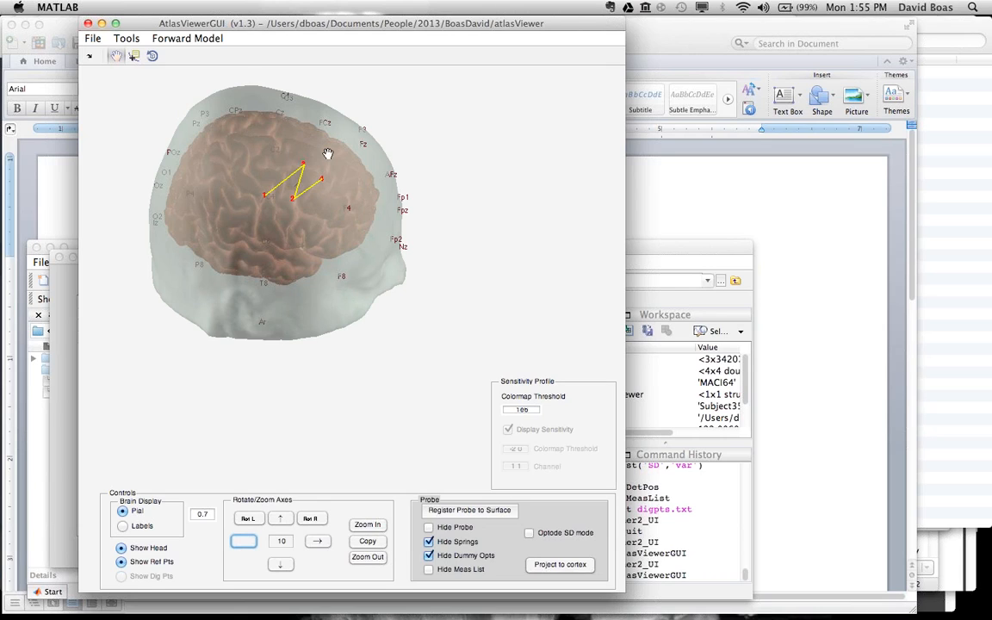
Step: Load the probe's sensitivity profile and hide the head surface so the profile shows on the enlarged, centered brain
{"action": "left_click", "coordinate": [205, 39]}
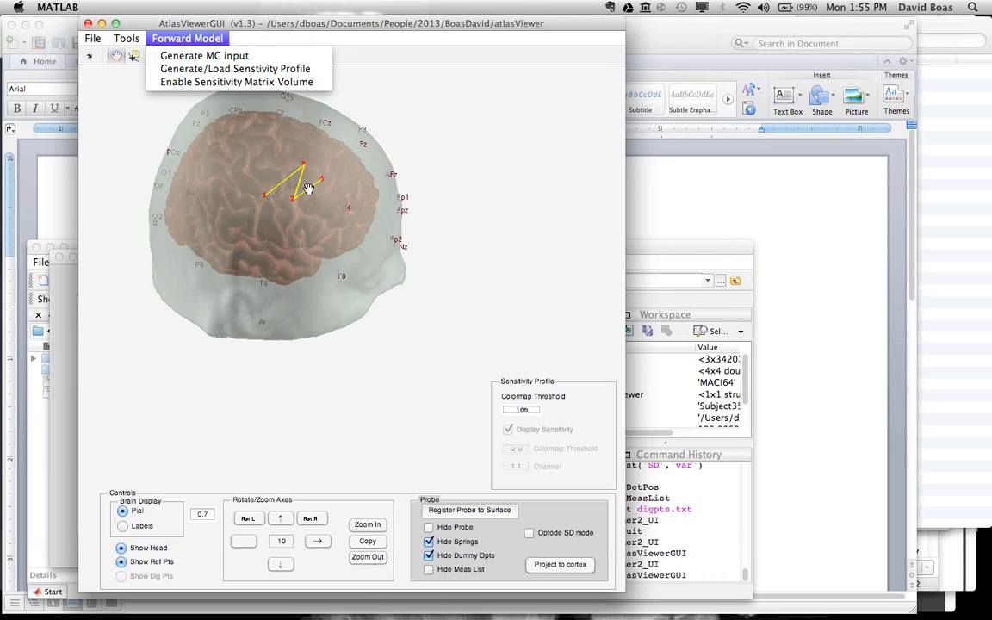
{"action": "left_click", "coordinate": [221, 76]}
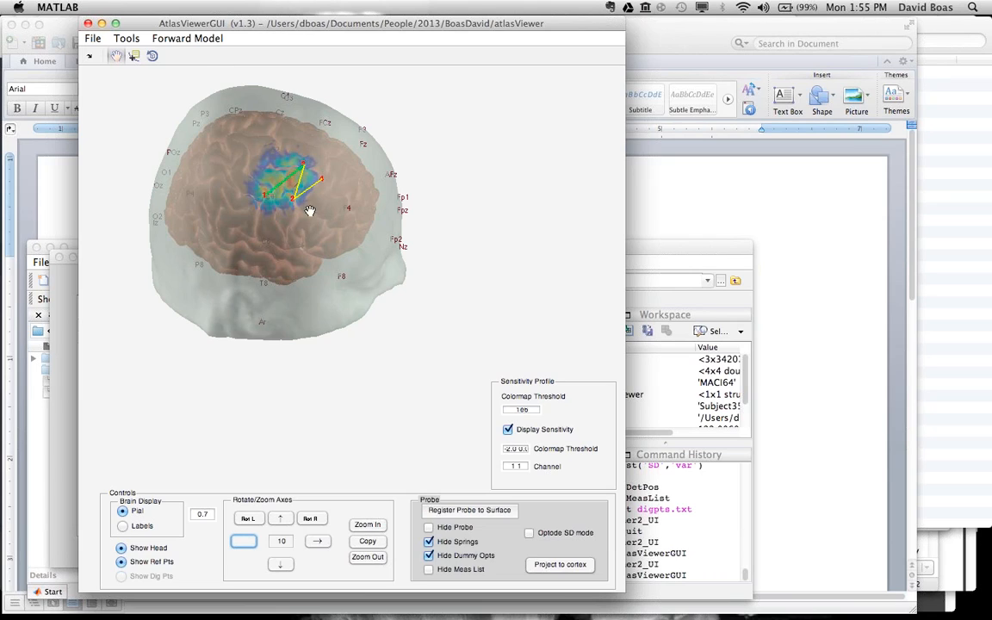
{"action": "left_click", "coordinate": [121, 549]}
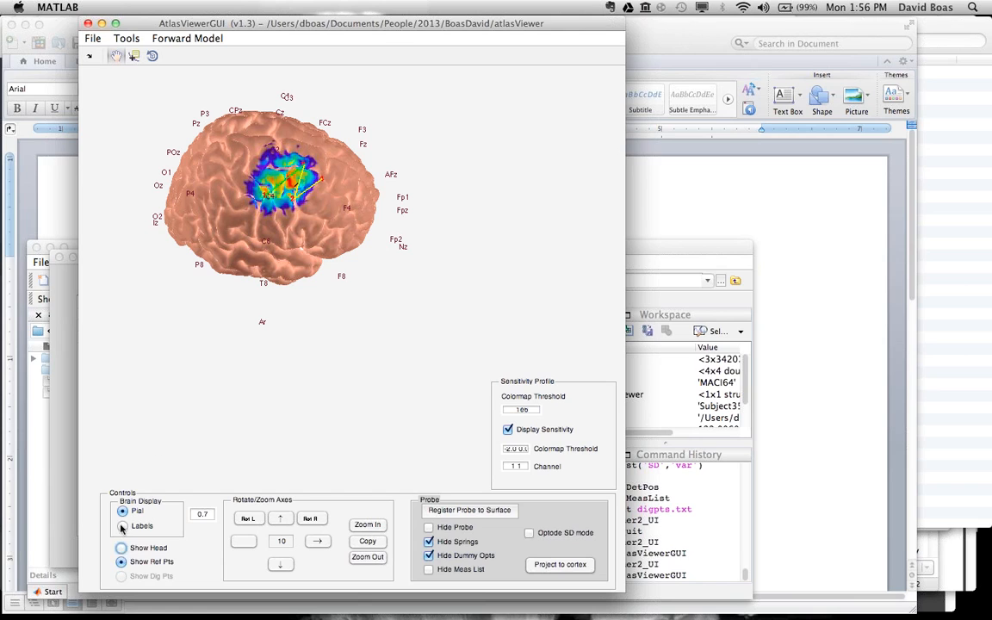
{"action": "left_click", "coordinate": [366, 526]}
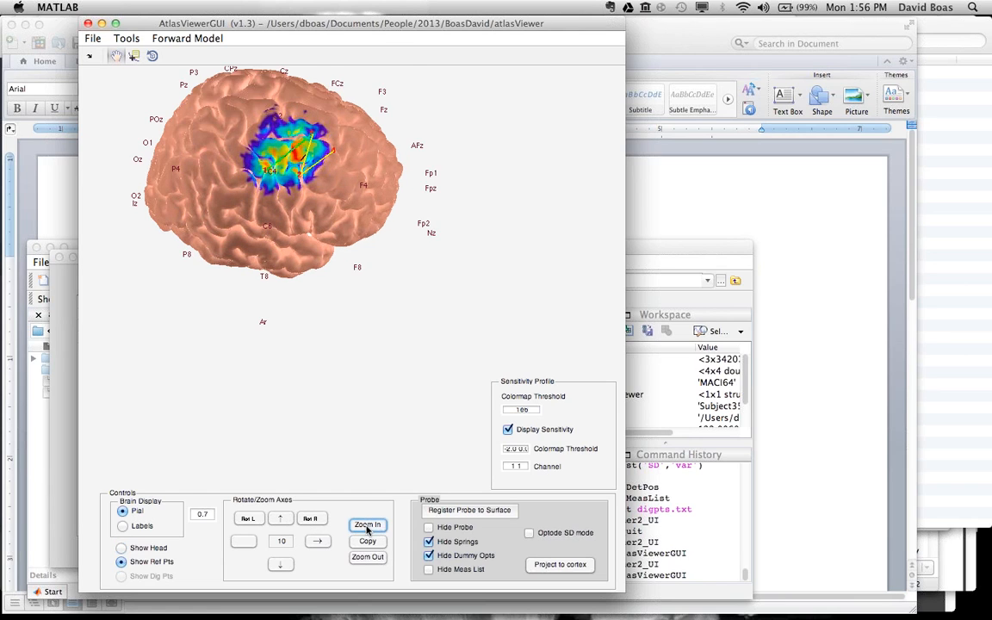
{"action": "left_click", "coordinate": [366, 525]}
{"action": "left_click_drag", "start_coordinate": [334, 284], "coordinate": [340, 335]}
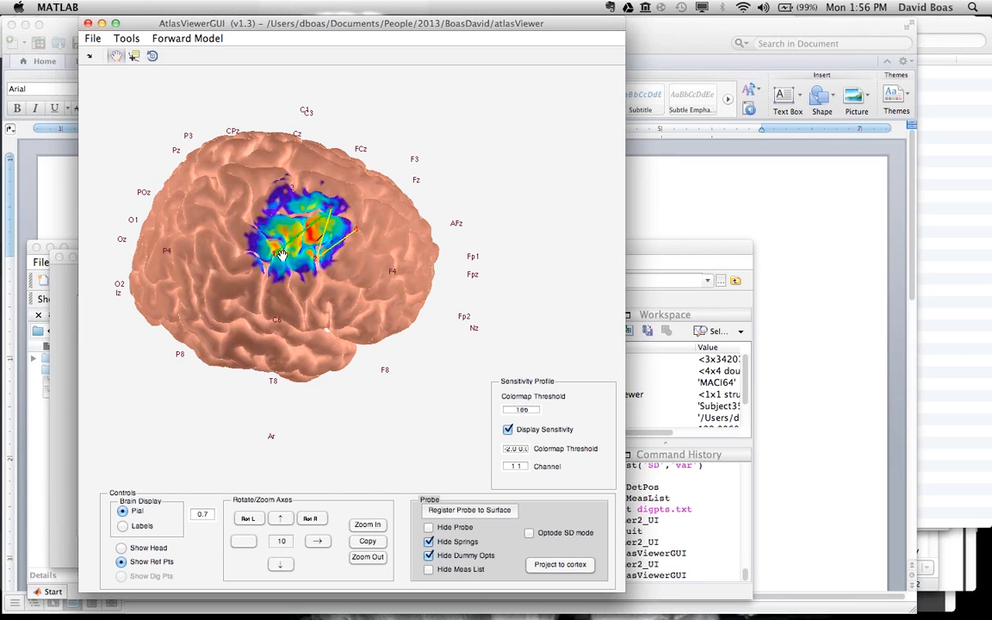
Step: Enable Optode SD mode and set the sensitivity profile's channel to 2 2
{"action": "left_click", "coordinate": [530, 534]}
{"action": "left_click", "coordinate": [506, 465]}
{"action": "type", "text": "2 2"}
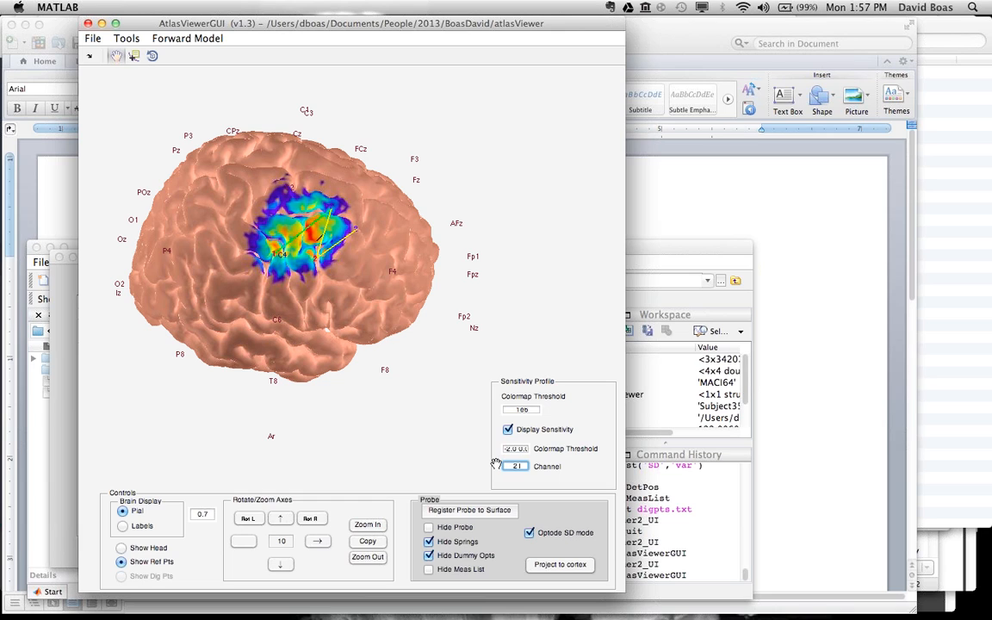
{"action": "key", "text": "Tab"}
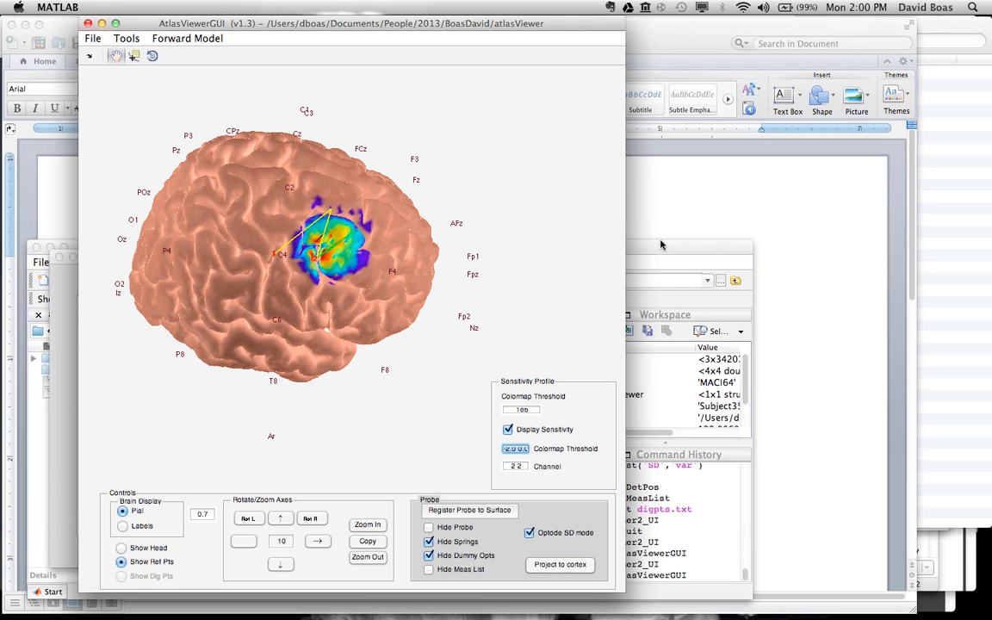
Step: Close the AtlasViewerGUI window showing the brain sensitivity profile and switch to GoToMeeting
{"action": "left_click", "coordinate": [88, 24]}
{"action": "left_click", "coordinate": [771, 38]}
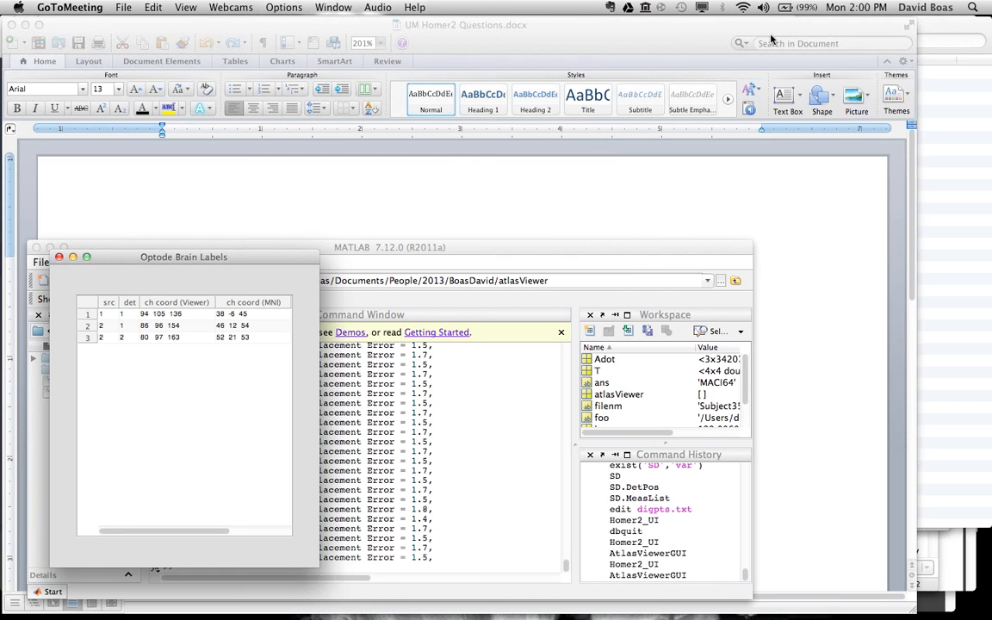